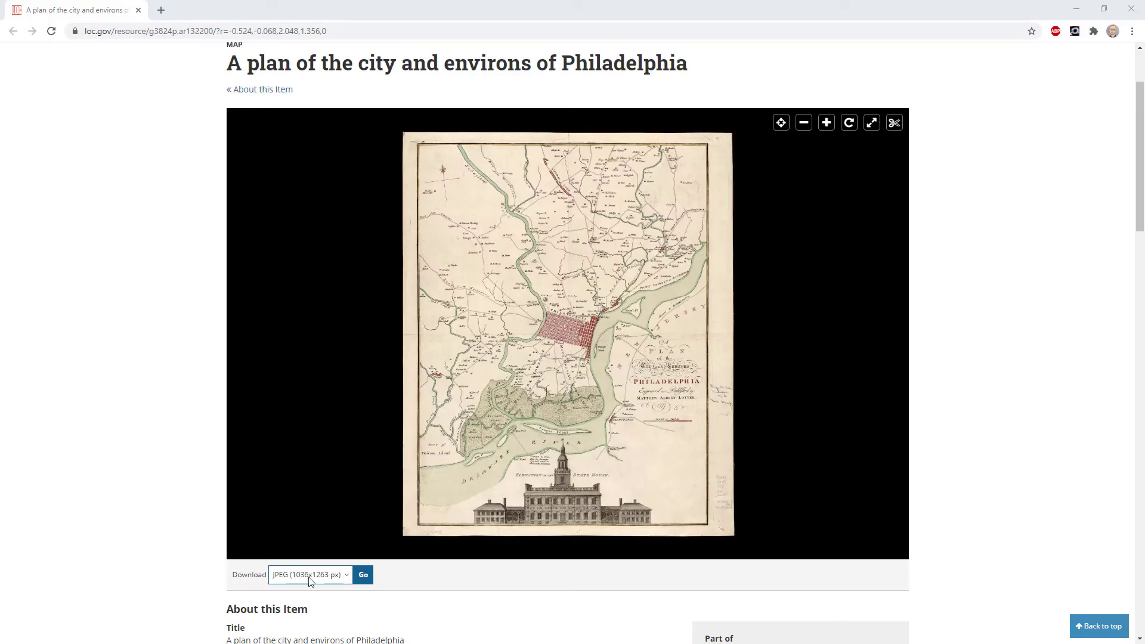
Clip a large blank area of aged paper from the Philadelphia map, just inside its lower-right border.
{"action": "scroll", "coordinate": [656, 480], "scroll_direction": "up", "scroll_amount": 8}
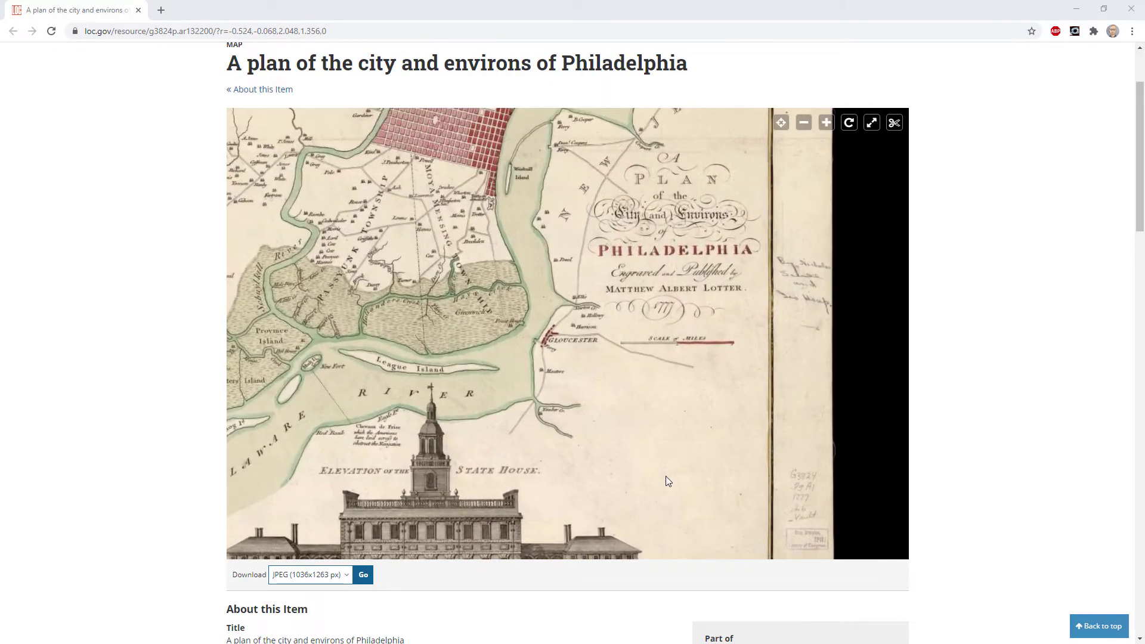
{"action": "left_click_drag", "start_coordinate": [665, 475], "coordinate": [582, 363]}
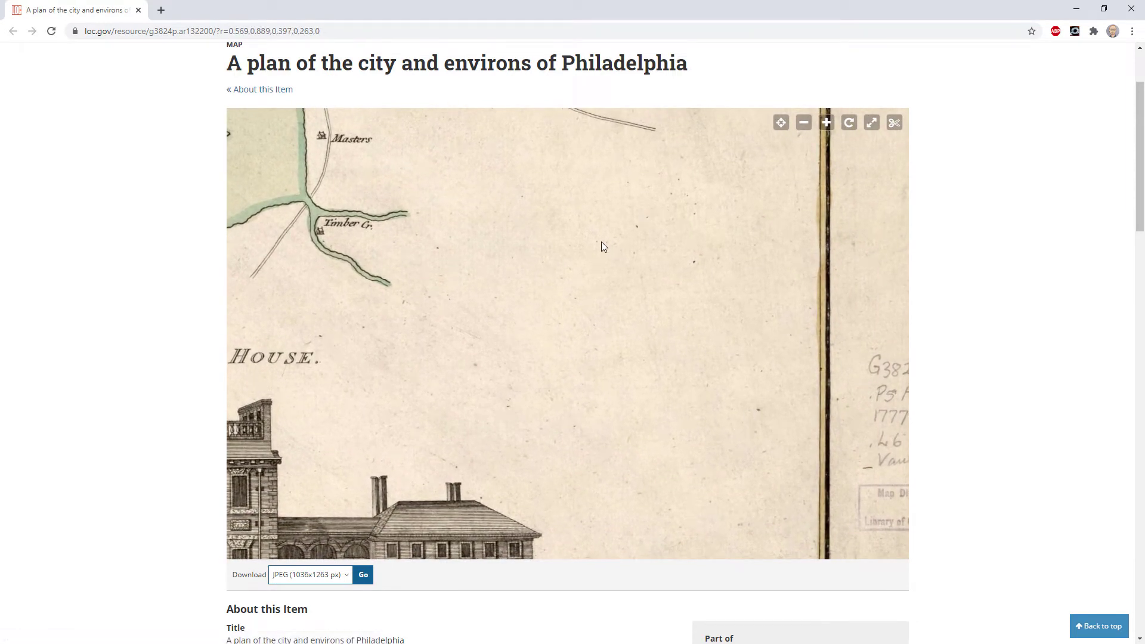
{"action": "left_click_drag", "start_coordinate": [514, 166], "coordinate": [582, 394]}
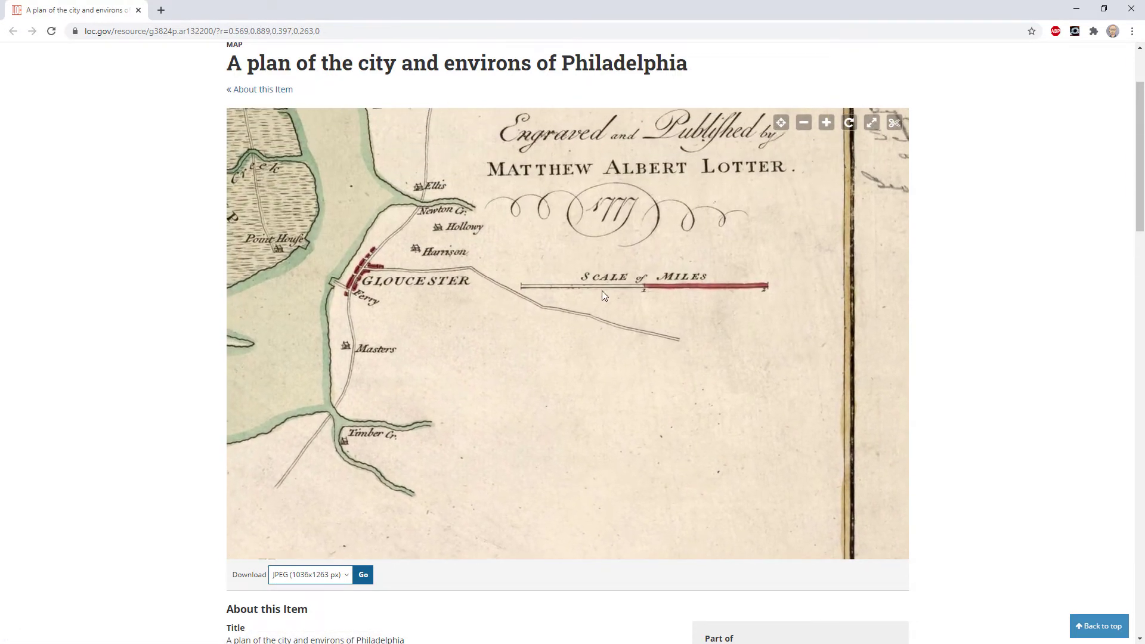
{"action": "scroll", "coordinate": [637, 385], "scroll_direction": "up", "scroll_amount": 2}
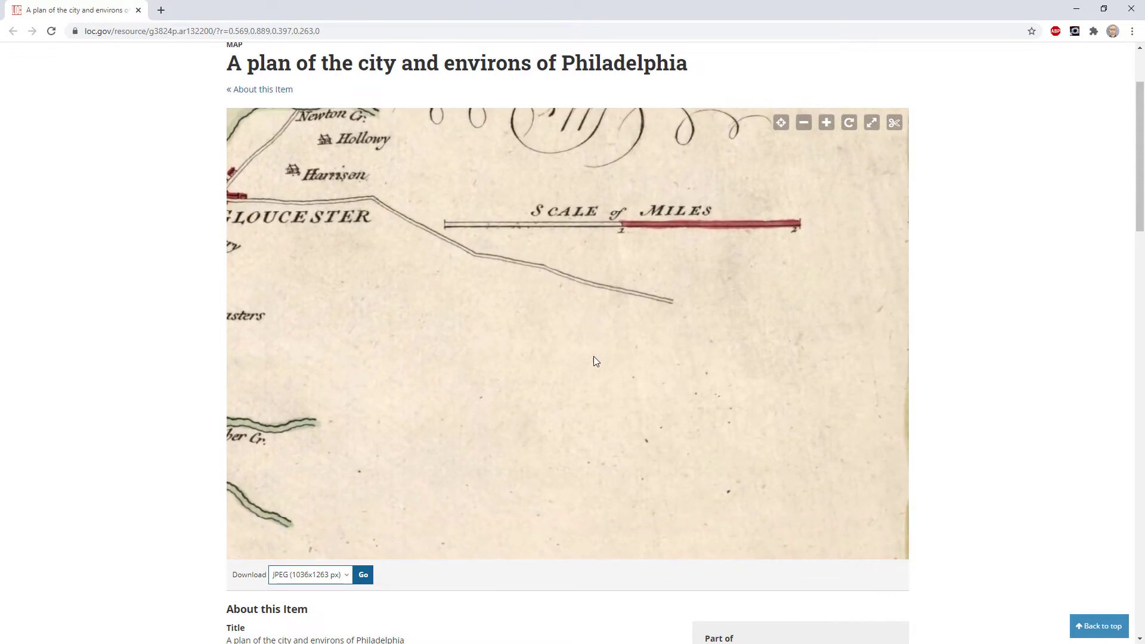
{"action": "left_click_drag", "start_coordinate": [575, 455], "coordinate": [552, 206]}
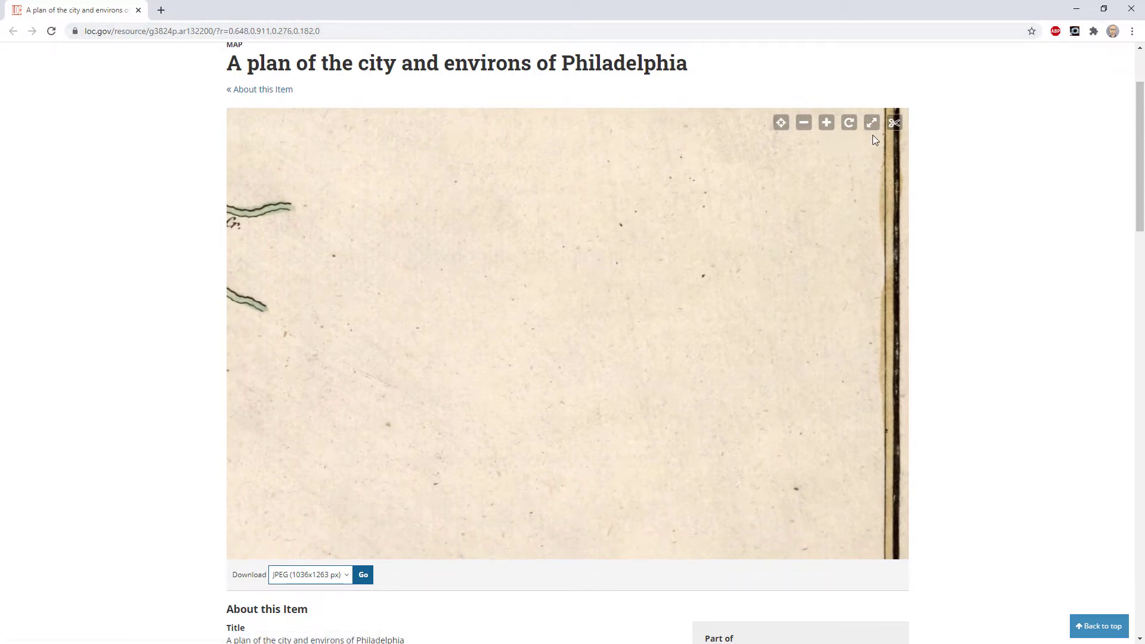
{"action": "left_click", "coordinate": [894, 123]}
{"action": "left_click_drag", "start_coordinate": [366, 122], "coordinate": [876, 558]}
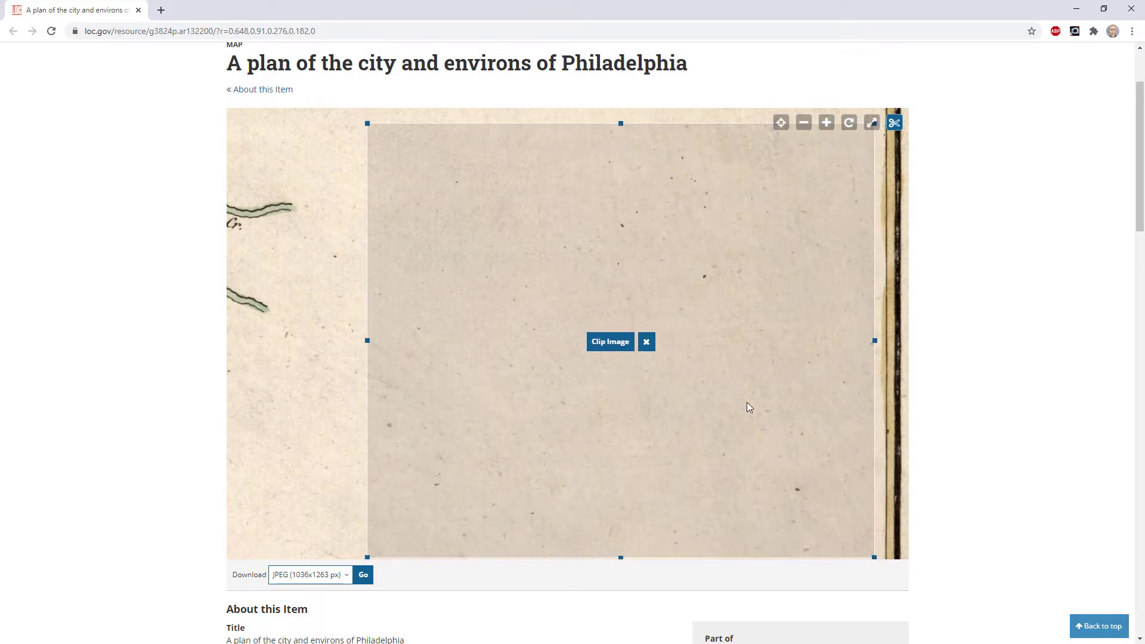
{"action": "left_click", "coordinate": [616, 344]}
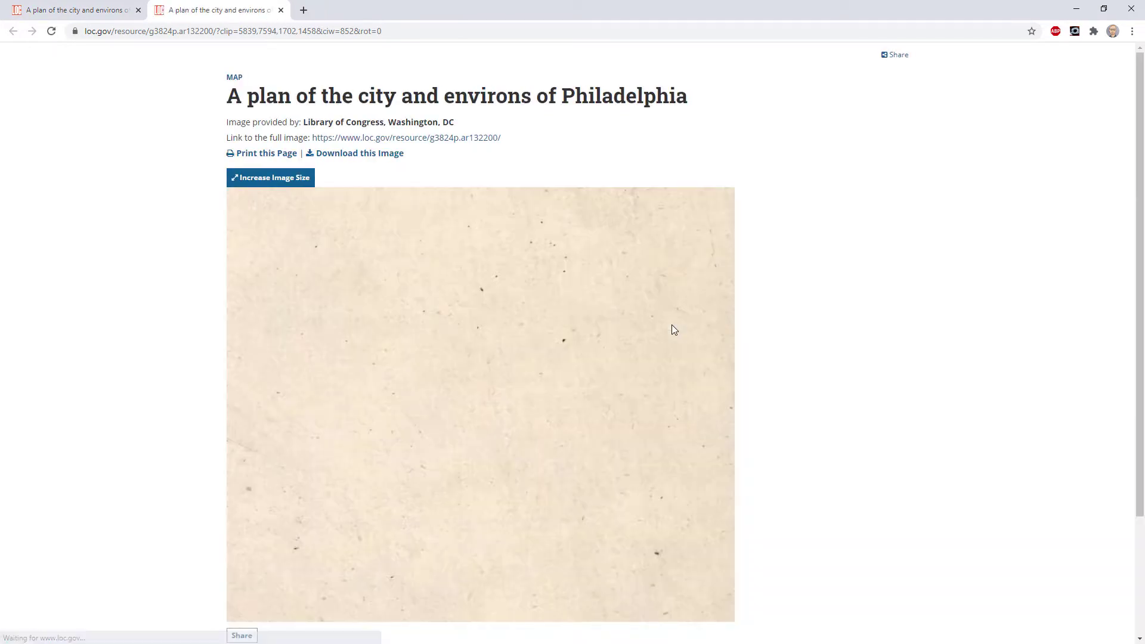
Save the clipped paper image as paper.jpg in the Scalebar folder.
{"action": "right_click", "coordinate": [516, 327]}
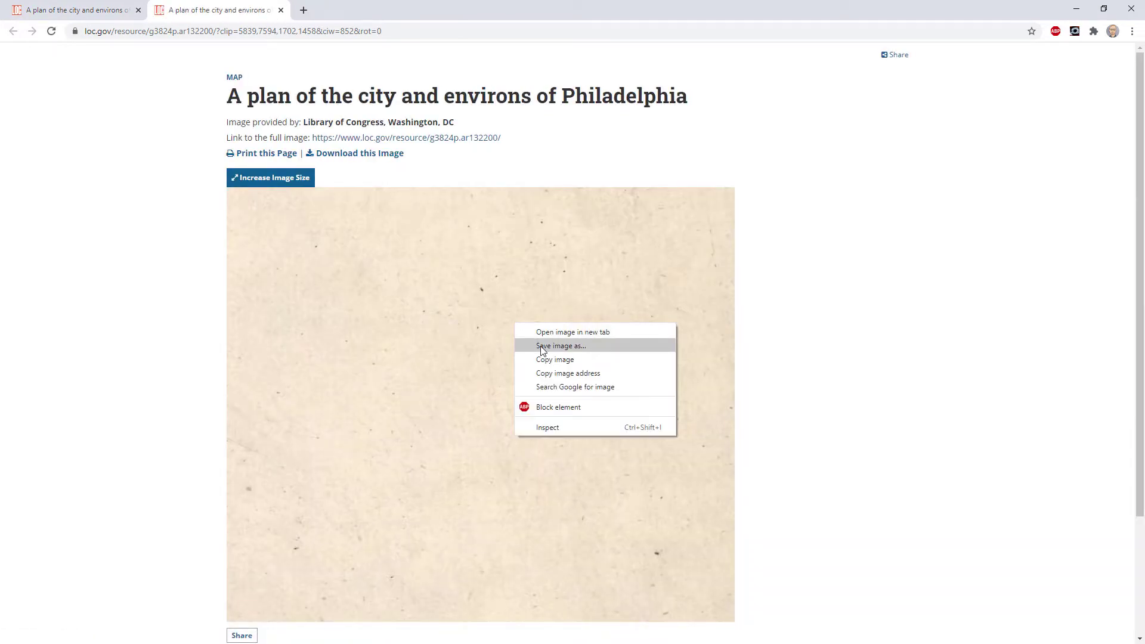
{"action": "left_click", "coordinate": [541, 346]}
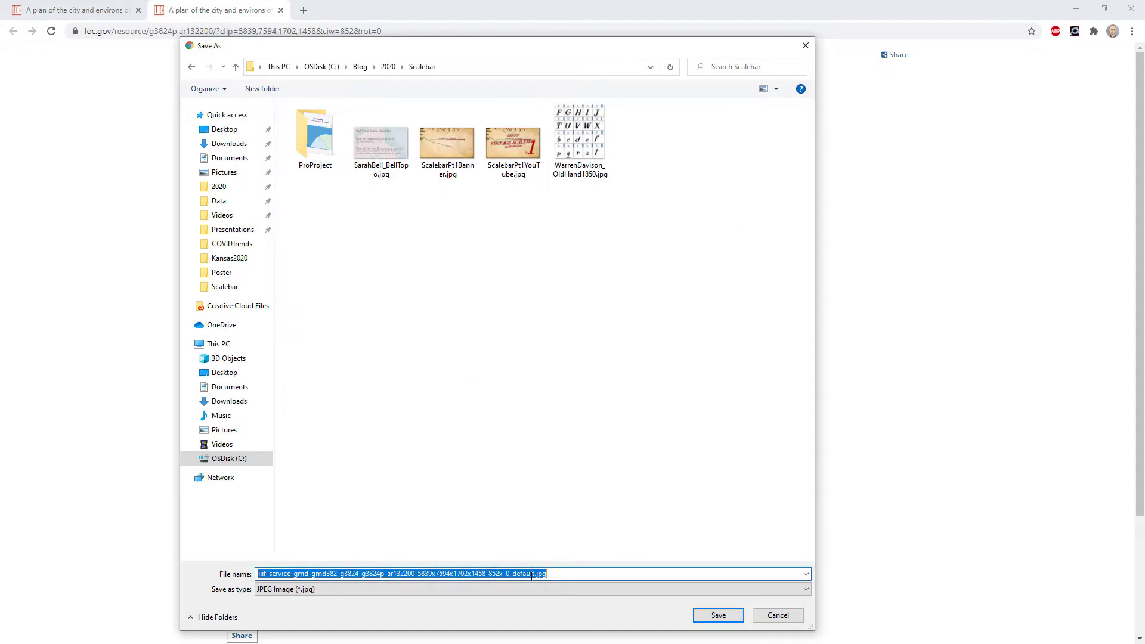
{"action": "left_click_drag", "start_coordinate": [535, 573], "coordinate": [263, 573]}
{"action": "key", "text": "BackSpace"}
{"action": "type", "text": "paper"}
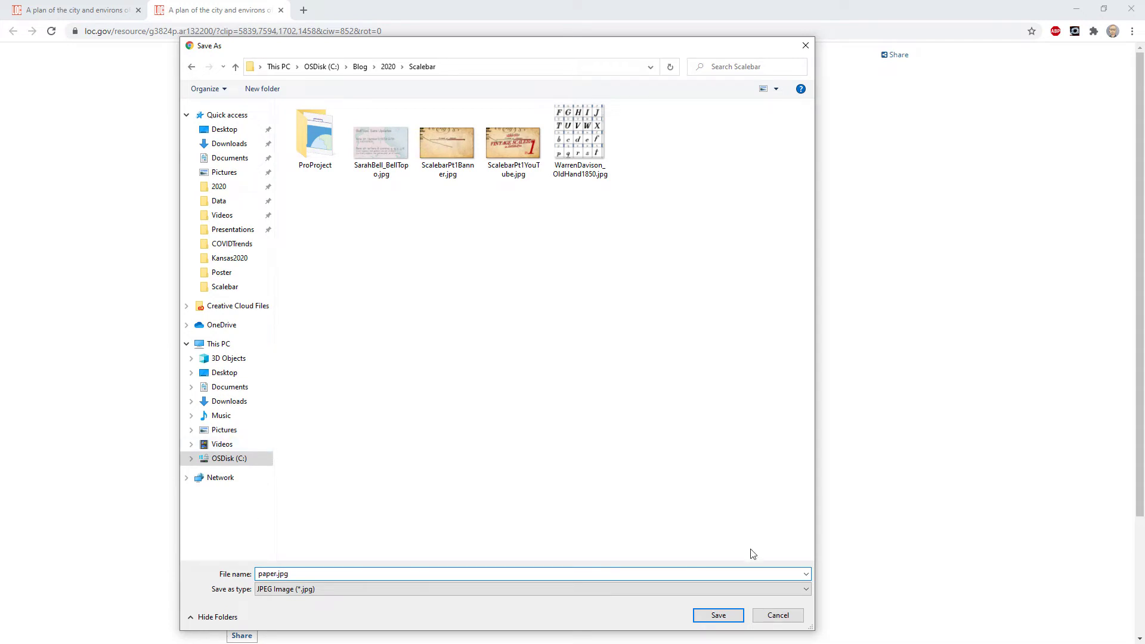
{"action": "left_click", "coordinate": [727, 614]}
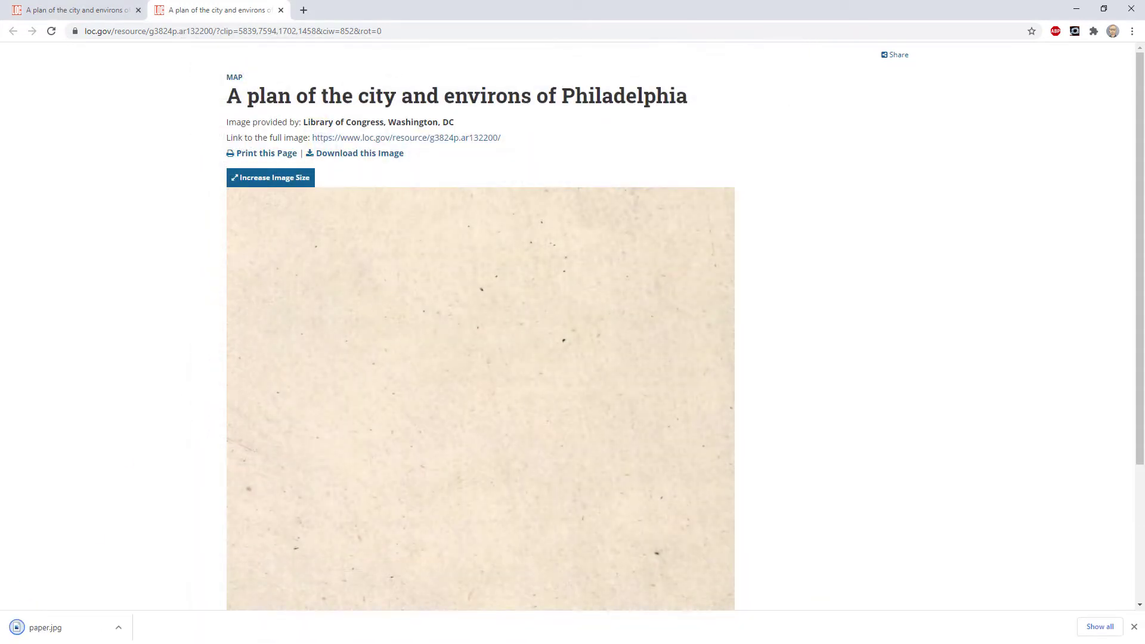
Switch to ArcGIS Pro and activate the map frame of the scale bar layout.
{"action": "key", "text": "alt+Tab"}
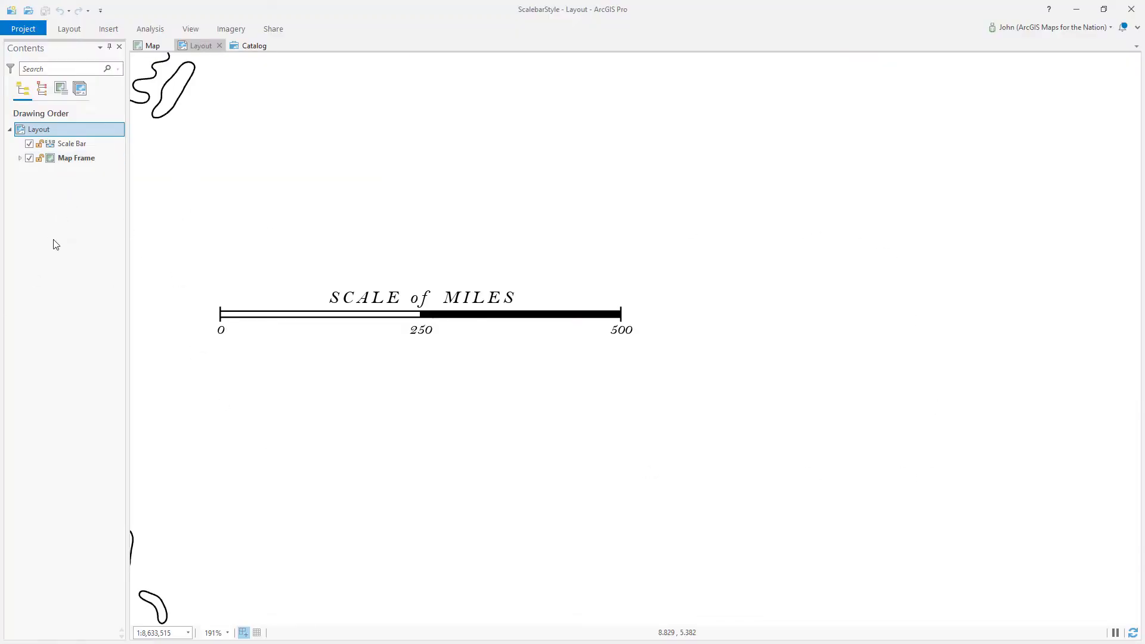
{"action": "scroll", "coordinate": [725, 315], "scroll_direction": "down", "scroll_amount": 5}
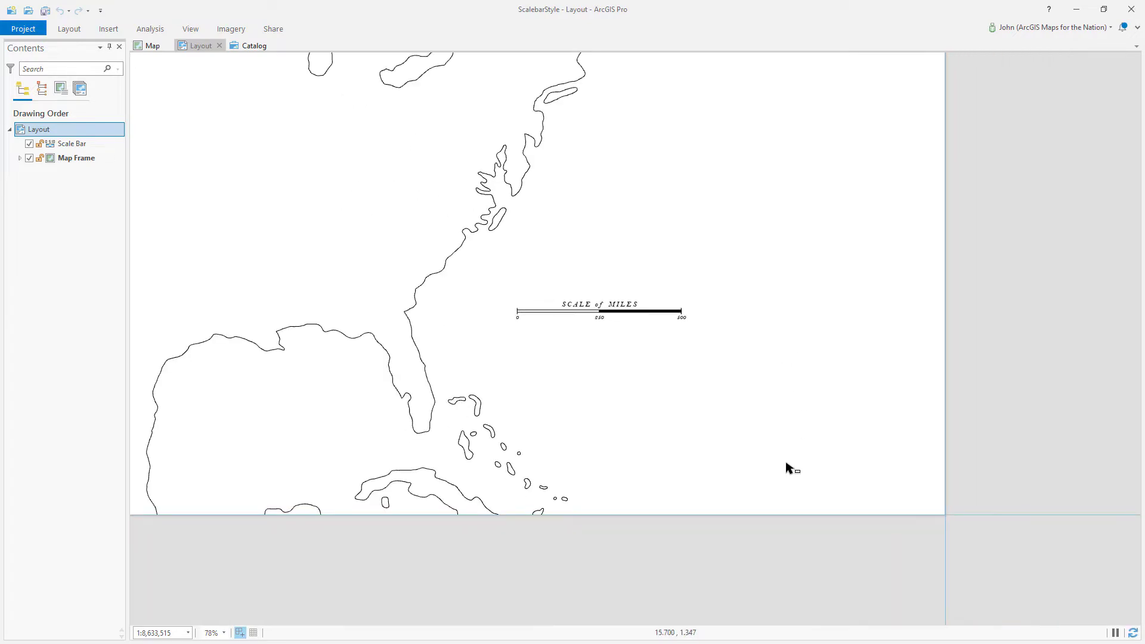
{"action": "scroll", "coordinate": [785, 468], "scroll_direction": "down", "scroll_amount": 2}
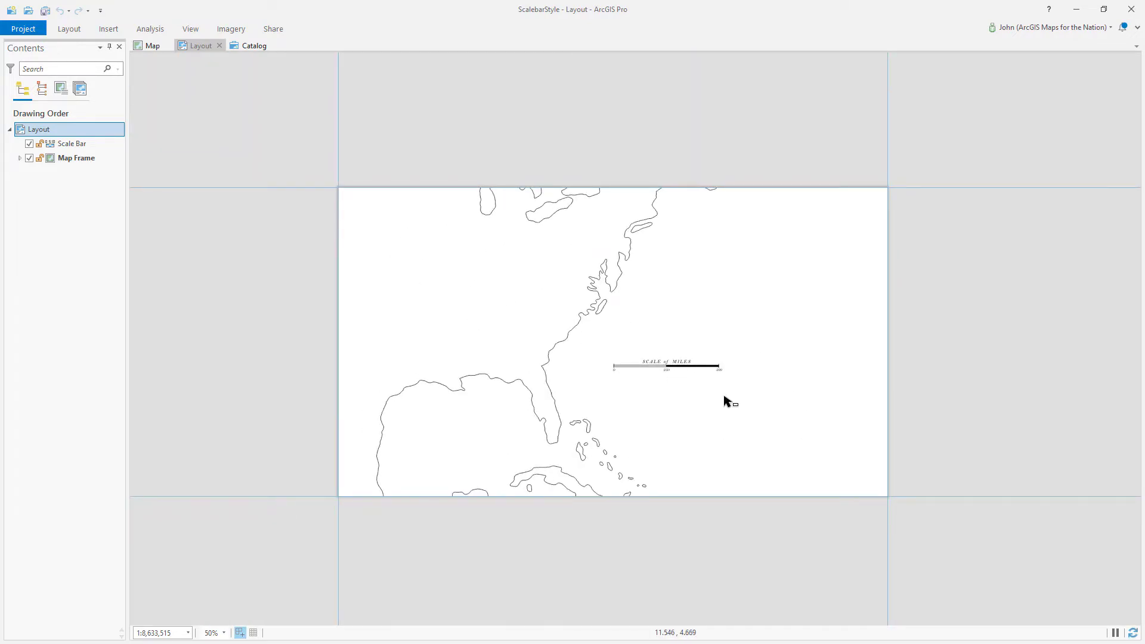
{"action": "scroll", "coordinate": [724, 400], "scroll_direction": "up", "scroll_amount": 7}
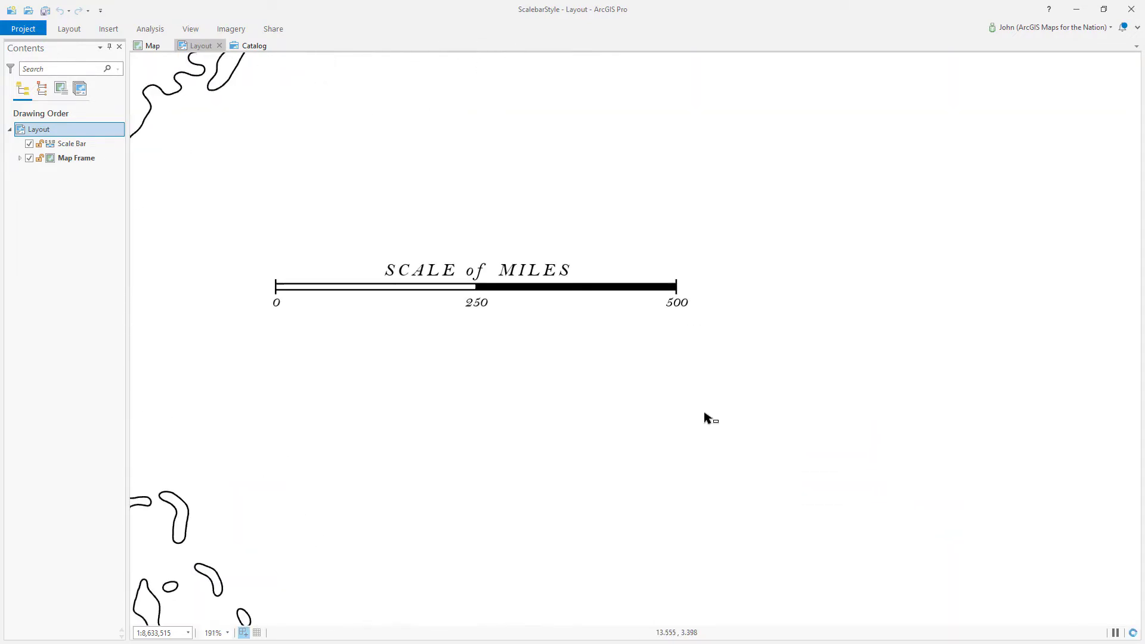
{"action": "right_click", "coordinate": [91, 160]}
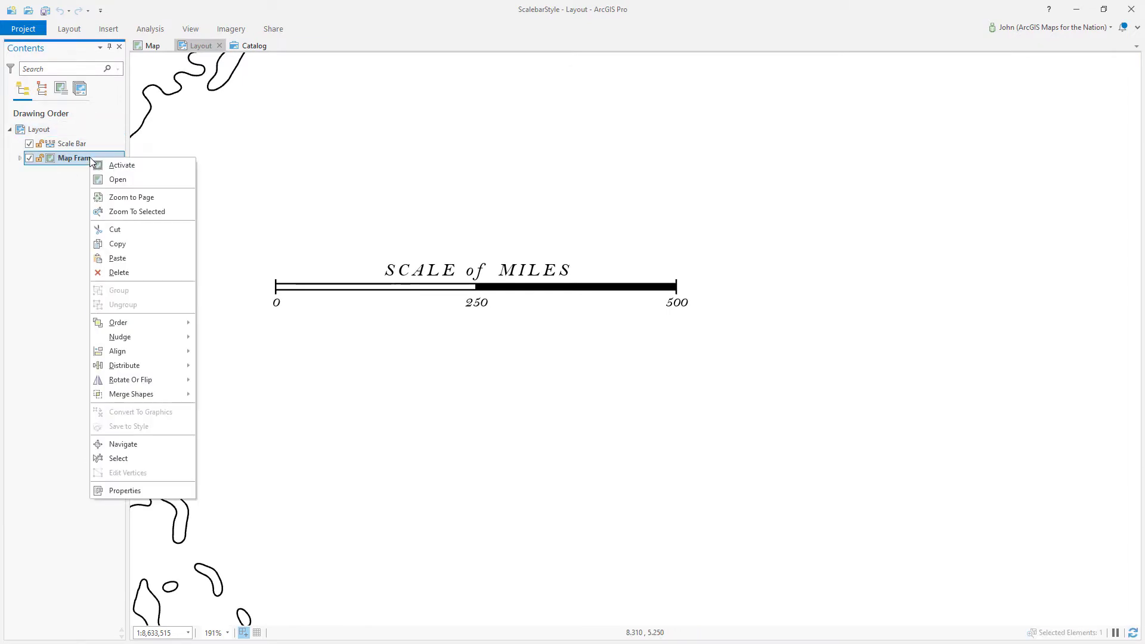
{"action": "left_click", "coordinate": [122, 164]}
Add the Global Background layer from the Living Atlas to the map and place it beneath LandWithLakes.
{"action": "right_click", "coordinate": [56, 130]}
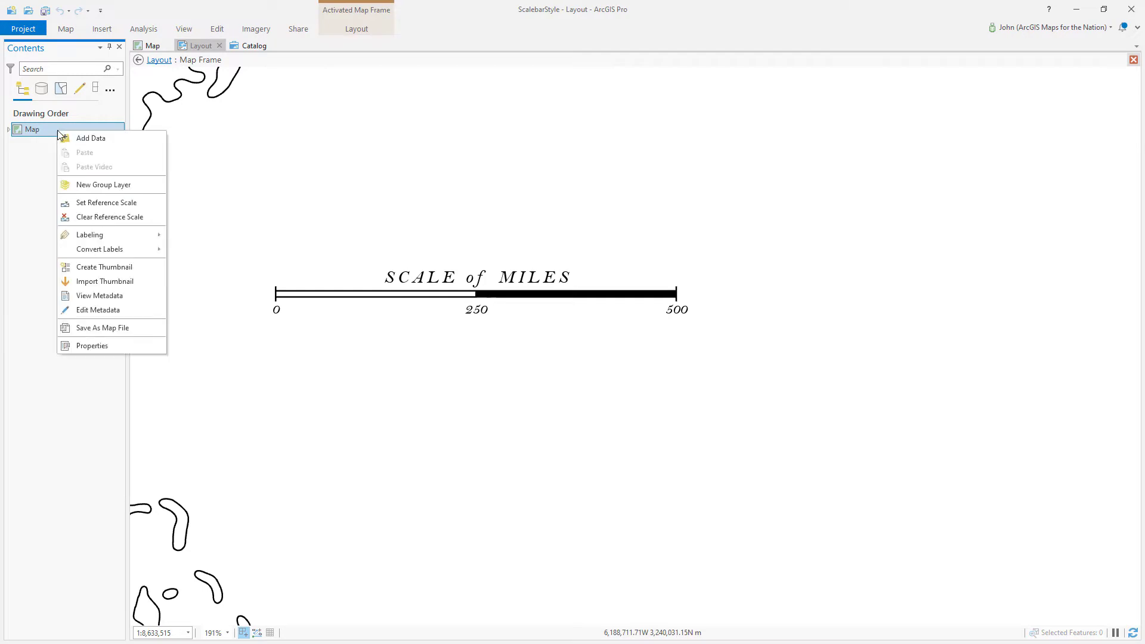
{"action": "left_click", "coordinate": [80, 139]}
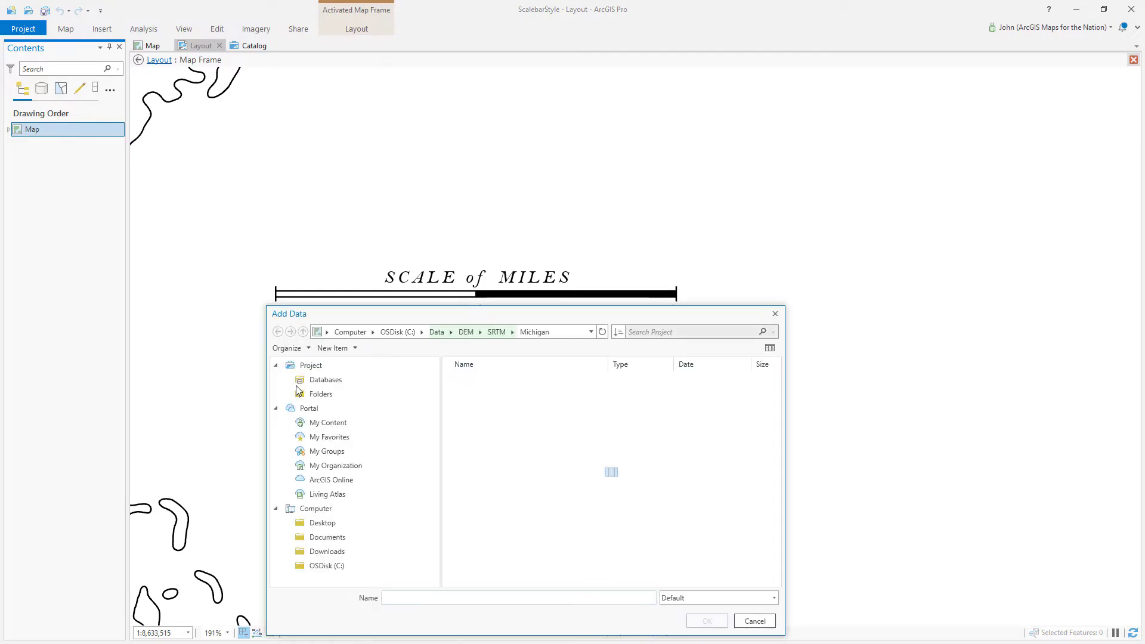
{"action": "left_click", "coordinate": [332, 495]}
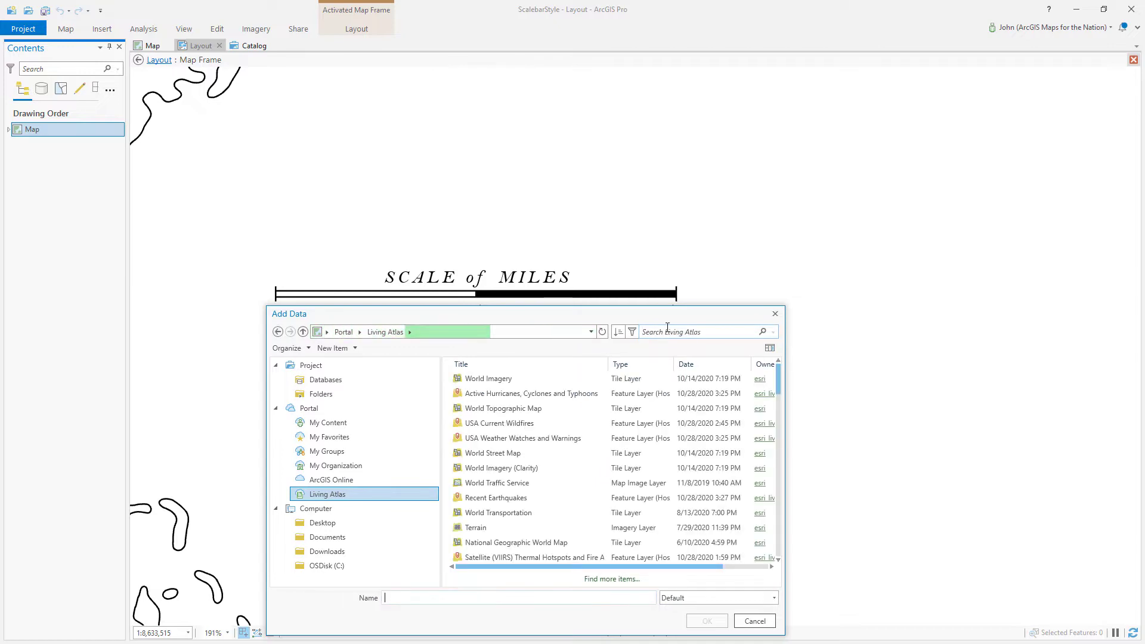
{"action": "type", "text": "glob"}
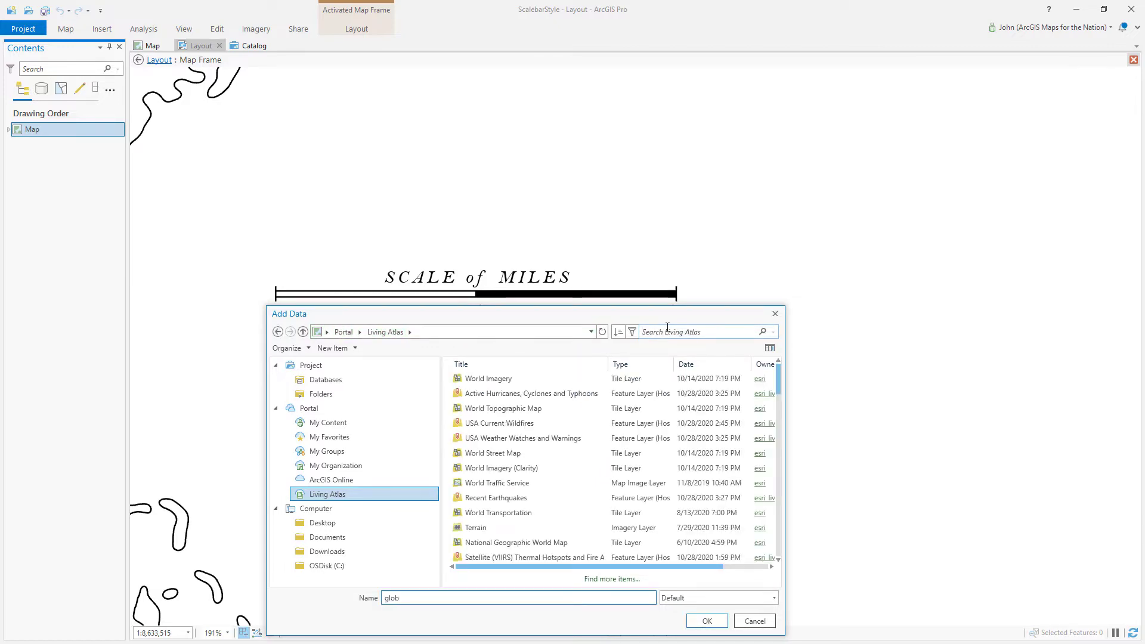
{"action": "left_click", "coordinate": [667, 329]}
{"action": "type", "text": "global background"}
{"action": "key", "text": "Return"}
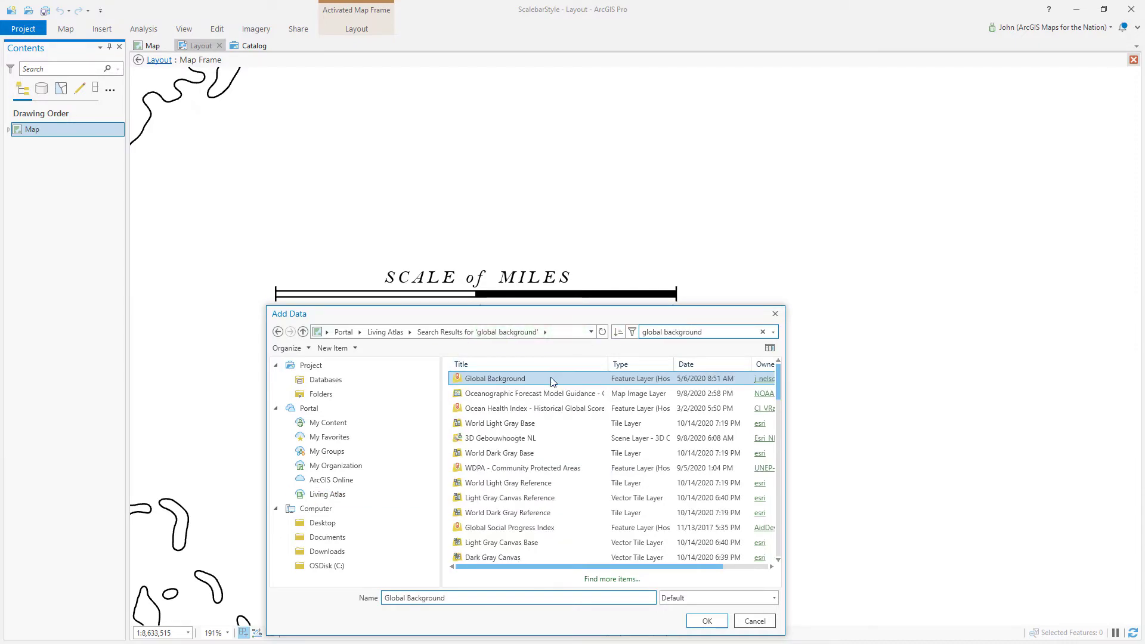
{"action": "left_click", "coordinate": [701, 620]}
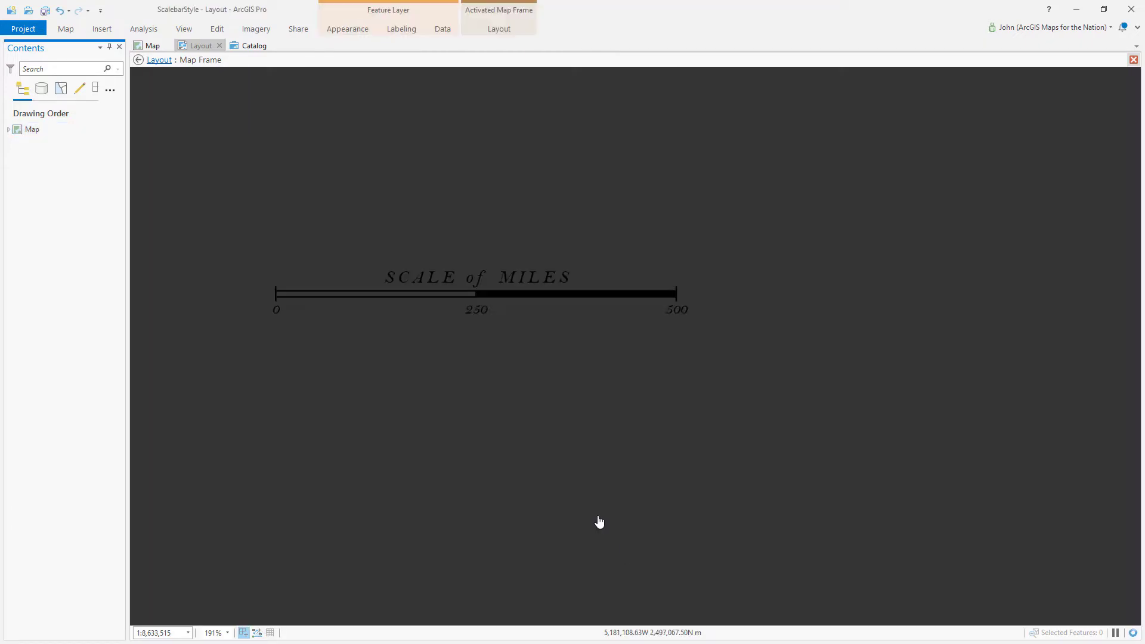
{"action": "left_click", "coordinate": [9, 129]}
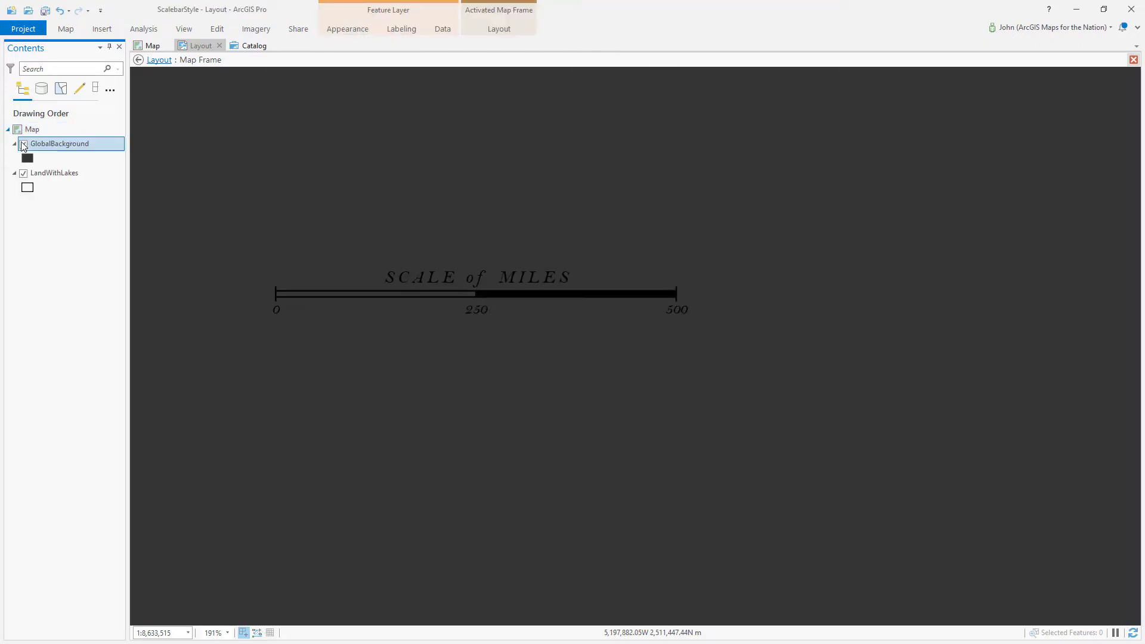
{"action": "left_click_drag", "start_coordinate": [24, 146], "coordinate": [81, 193]}
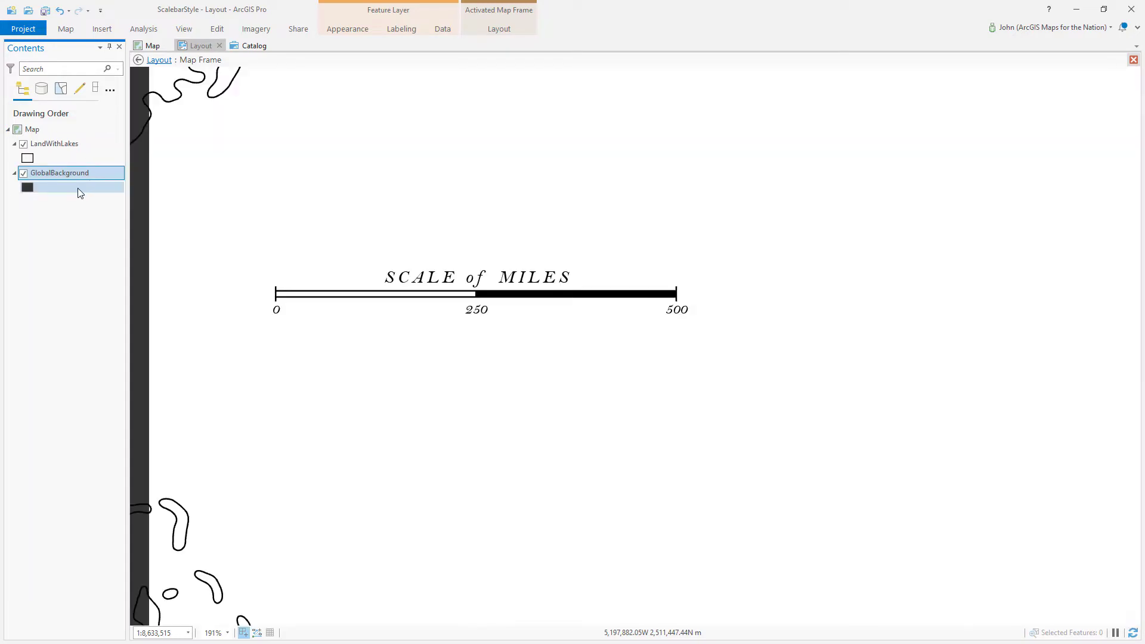
Change the GlobalBackground polygon symbol to a picture fill with Picture quality.
{"action": "left_click", "coordinate": [28, 187]}
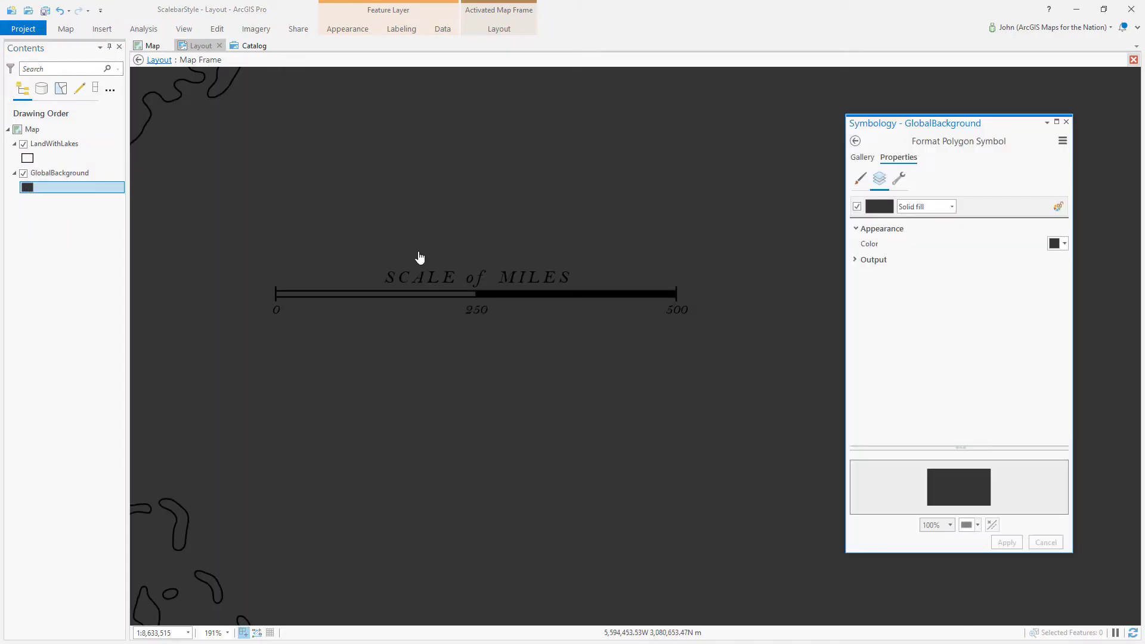
{"action": "left_click", "coordinate": [954, 209]}
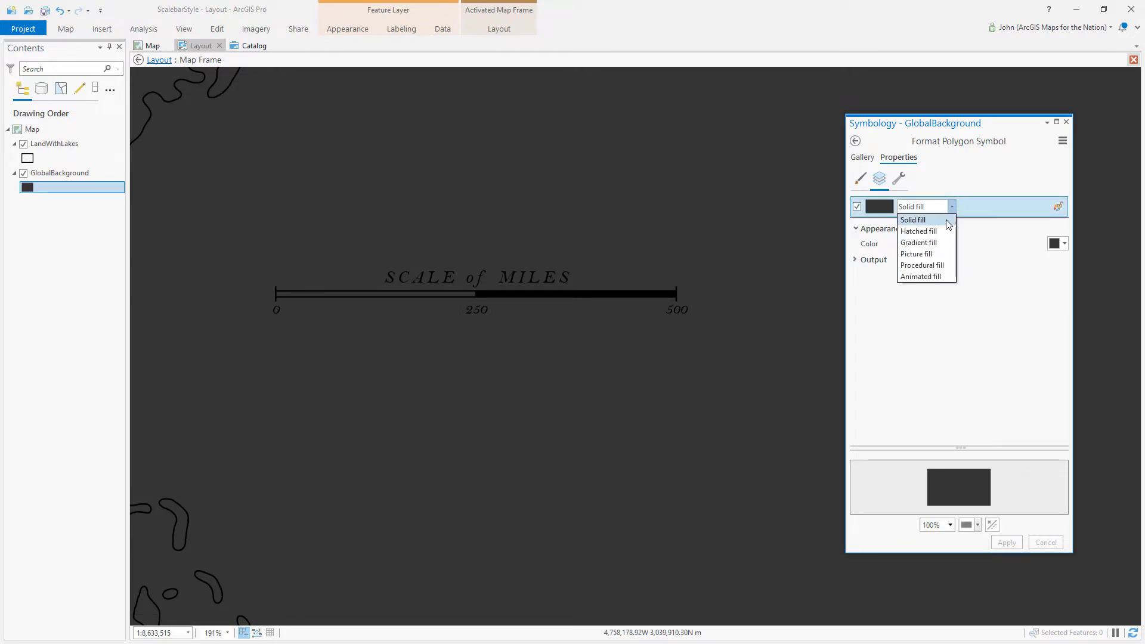
{"action": "left_click", "coordinate": [928, 255]}
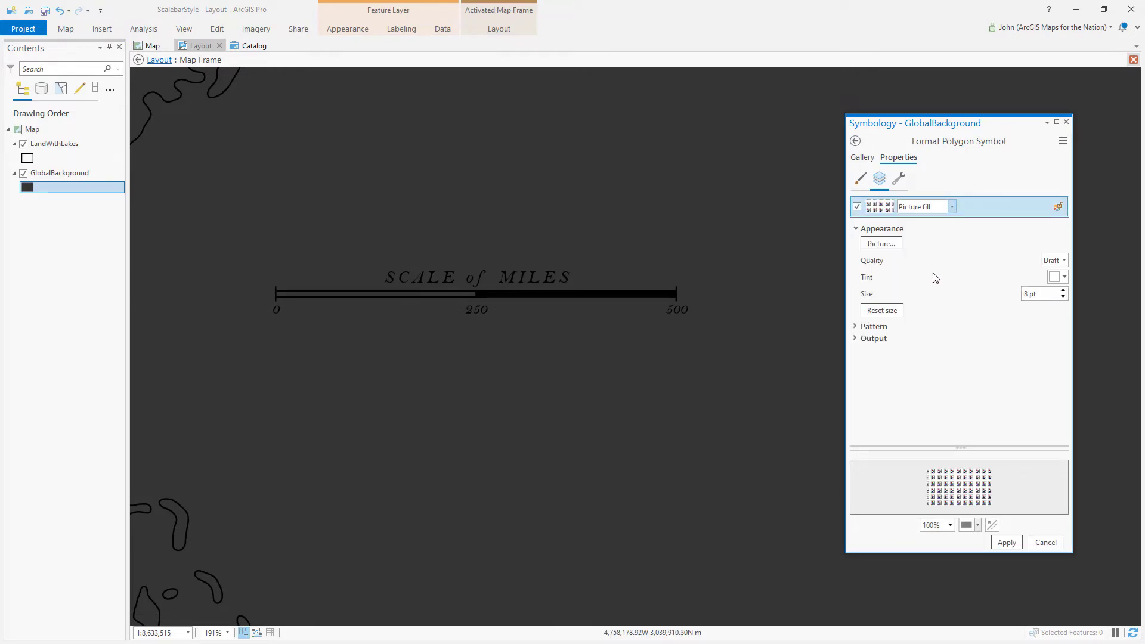
{"action": "left_click", "coordinate": [1064, 260]}
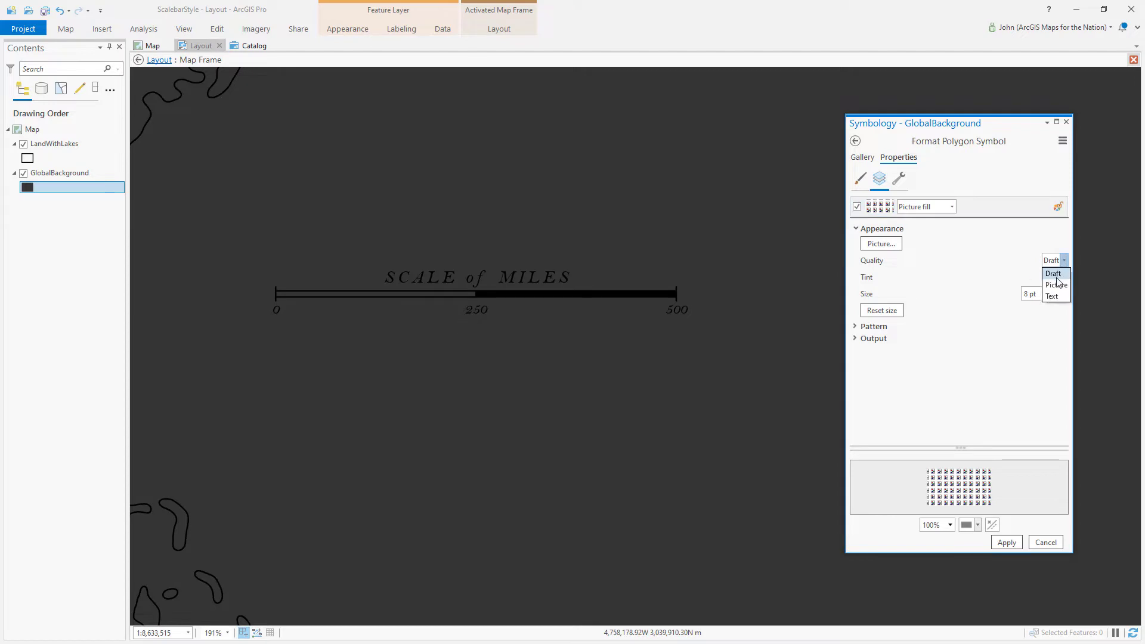
{"action": "left_click", "coordinate": [1053, 282]}
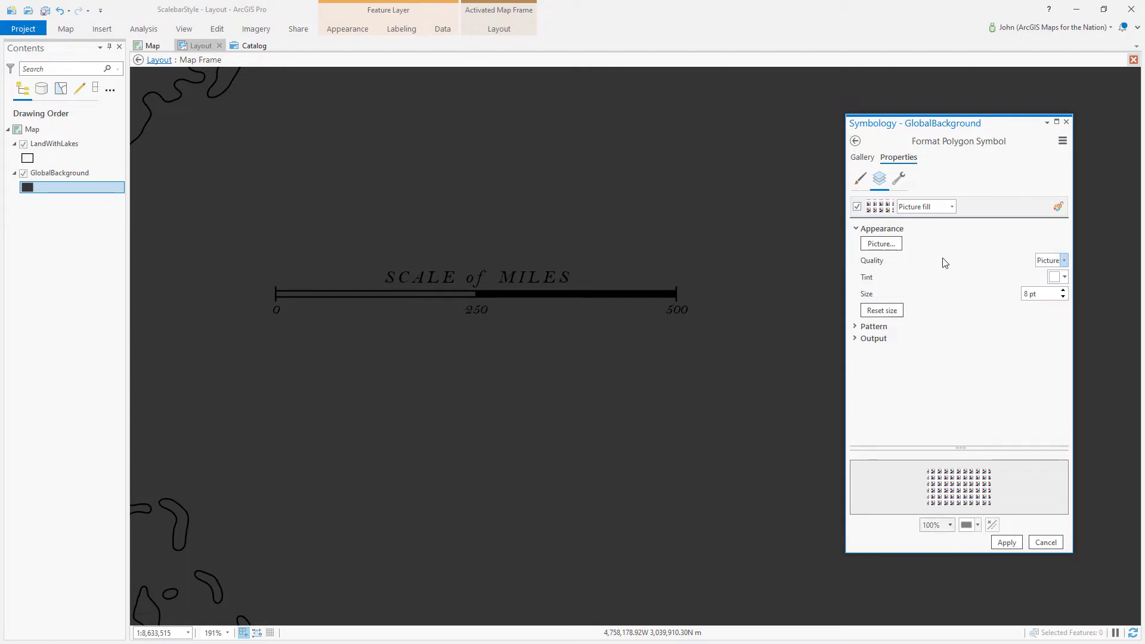
Use paper.jpg as the GlobalBackground fill picture at a size of 512 pt and apply it.
{"action": "left_click", "coordinate": [881, 244]}
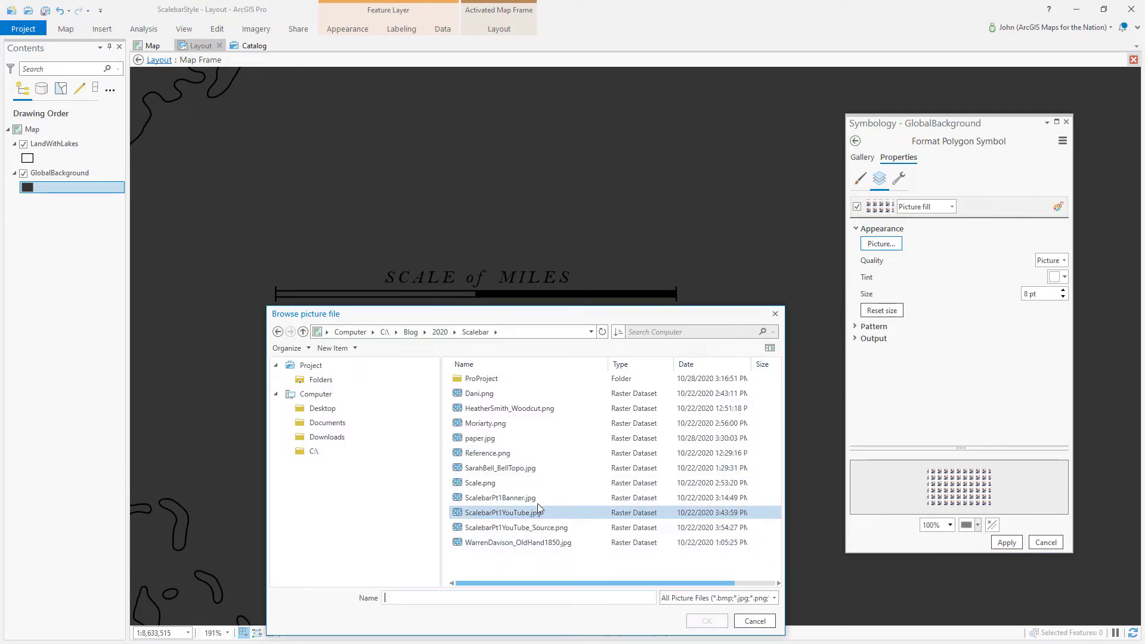
{"action": "left_click", "coordinate": [524, 441]}
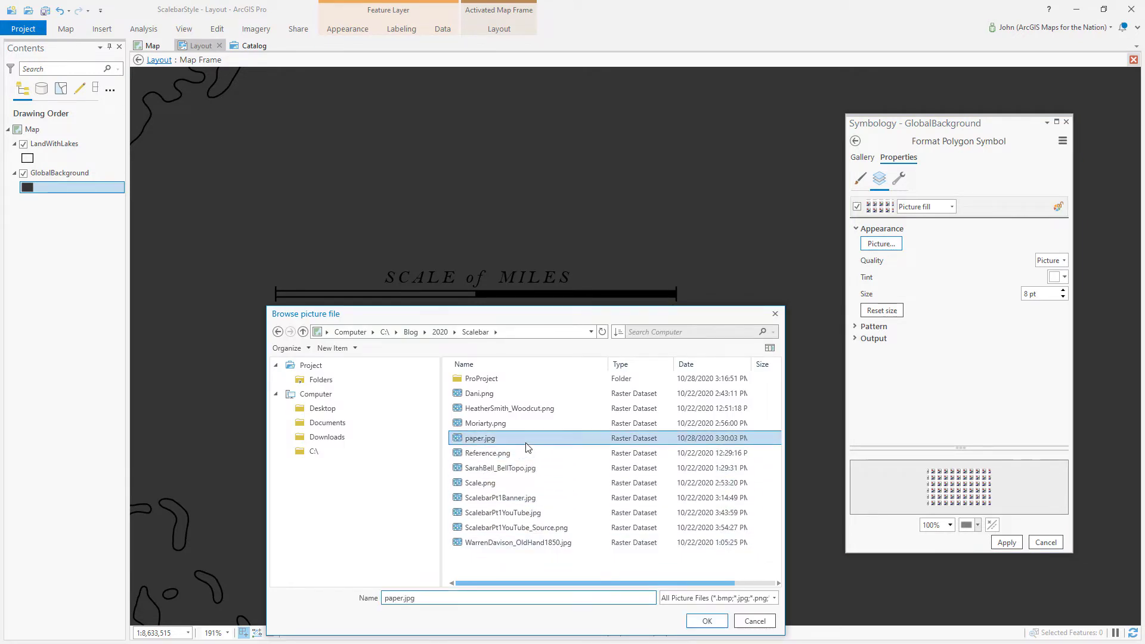
{"action": "left_click", "coordinate": [706, 622]}
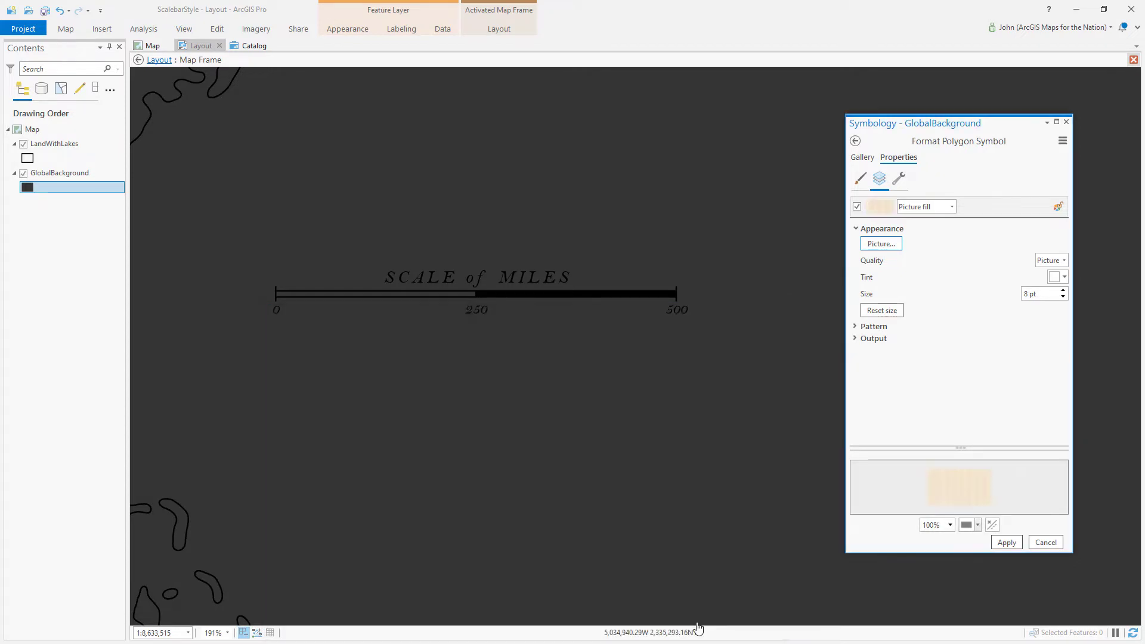
{"action": "double_click", "coordinate": [1028, 292]}
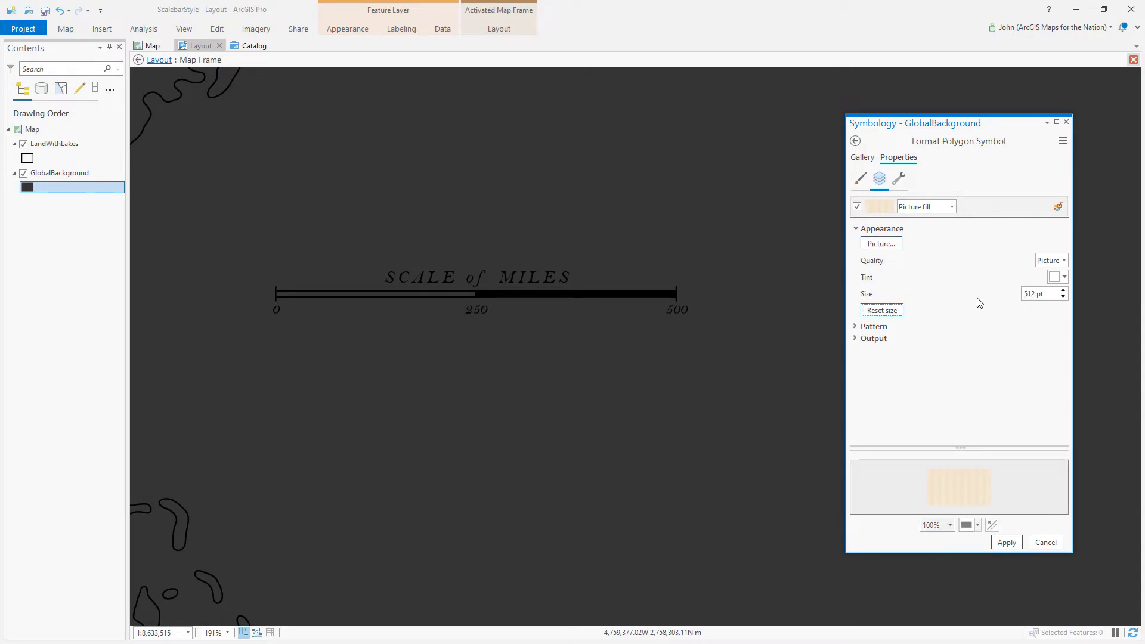
{"action": "left_click", "coordinate": [1008, 545]}
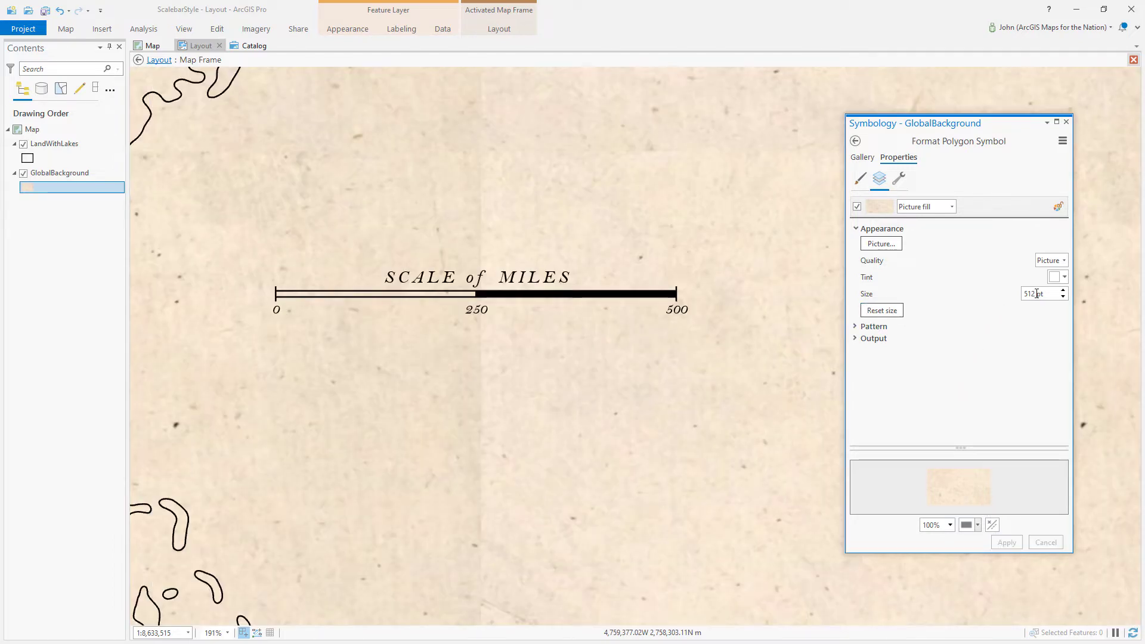
Set the GlobalBackground picture fill size to 256 pt and apply the change.
{"action": "double_click", "coordinate": [1022, 293]}
{"action": "type", "text": "256"}
{"action": "key", "text": "Tab"}
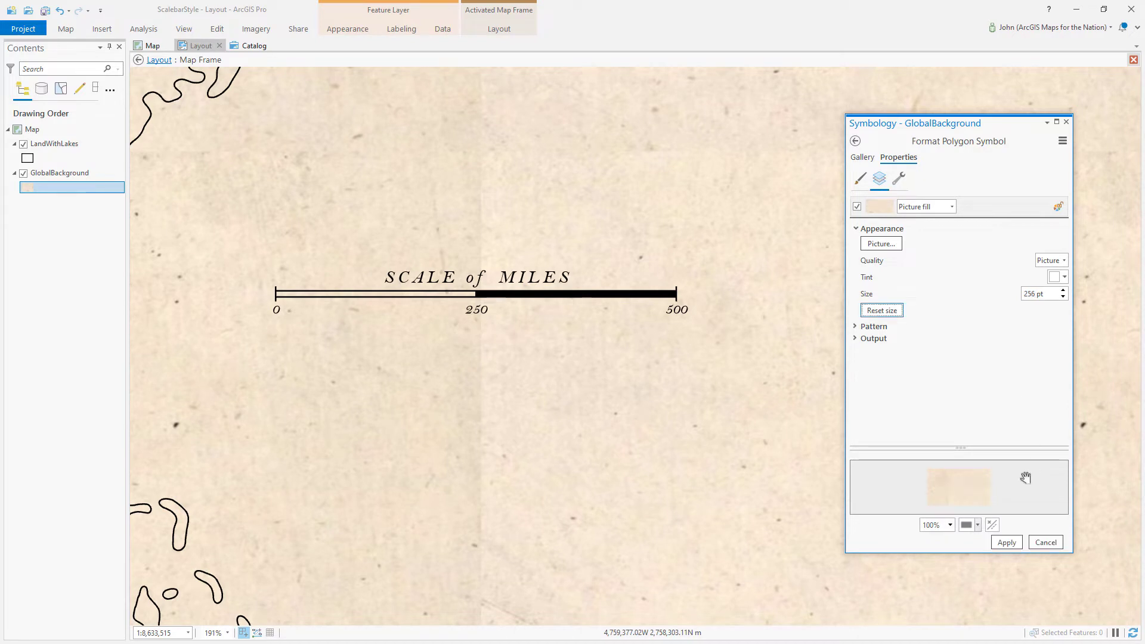
{"action": "left_click", "coordinate": [1007, 543]}
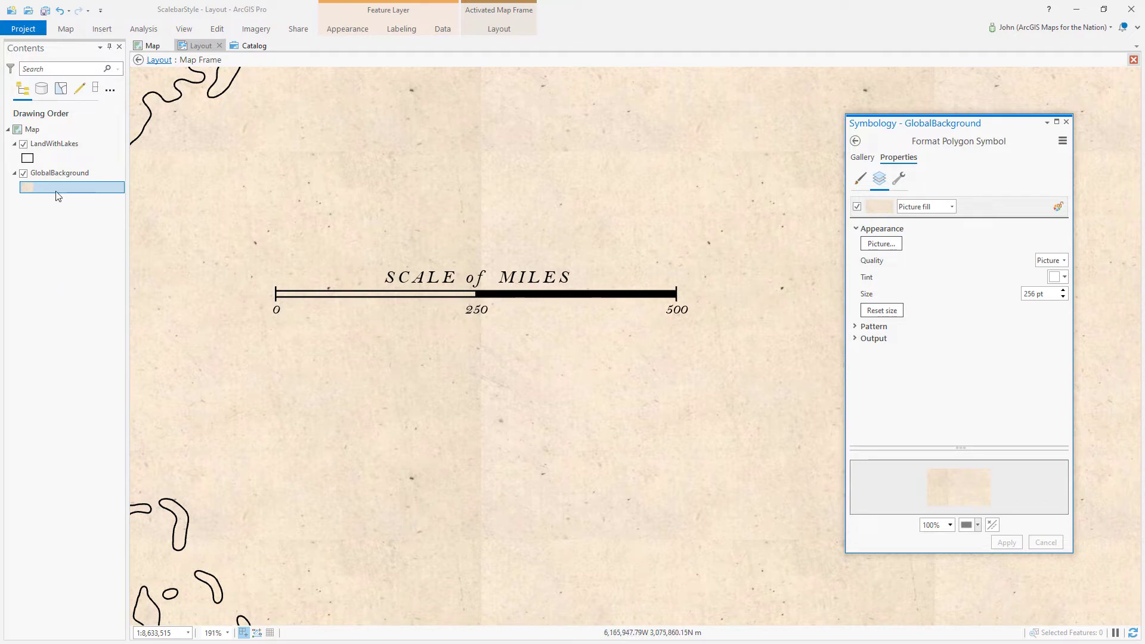
Return to the layout, open the scale bar's properties, and show the appearance settings of its units label text symbol.
{"action": "left_click", "coordinate": [159, 61]}
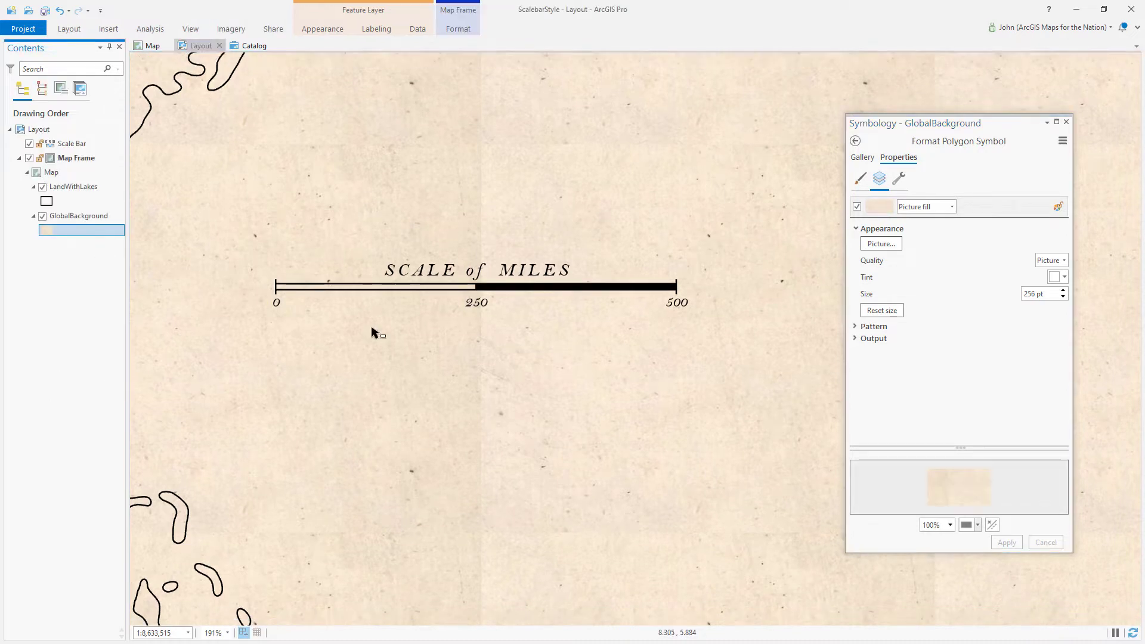
{"action": "left_click", "coordinate": [427, 289]}
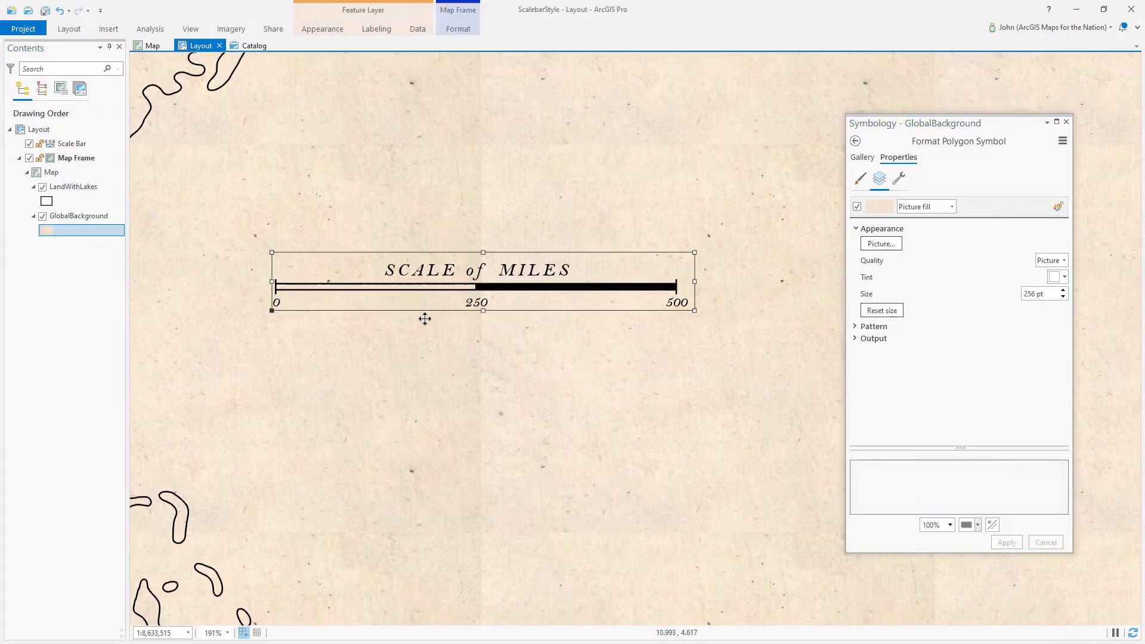
{"action": "right_click", "coordinate": [441, 274]}
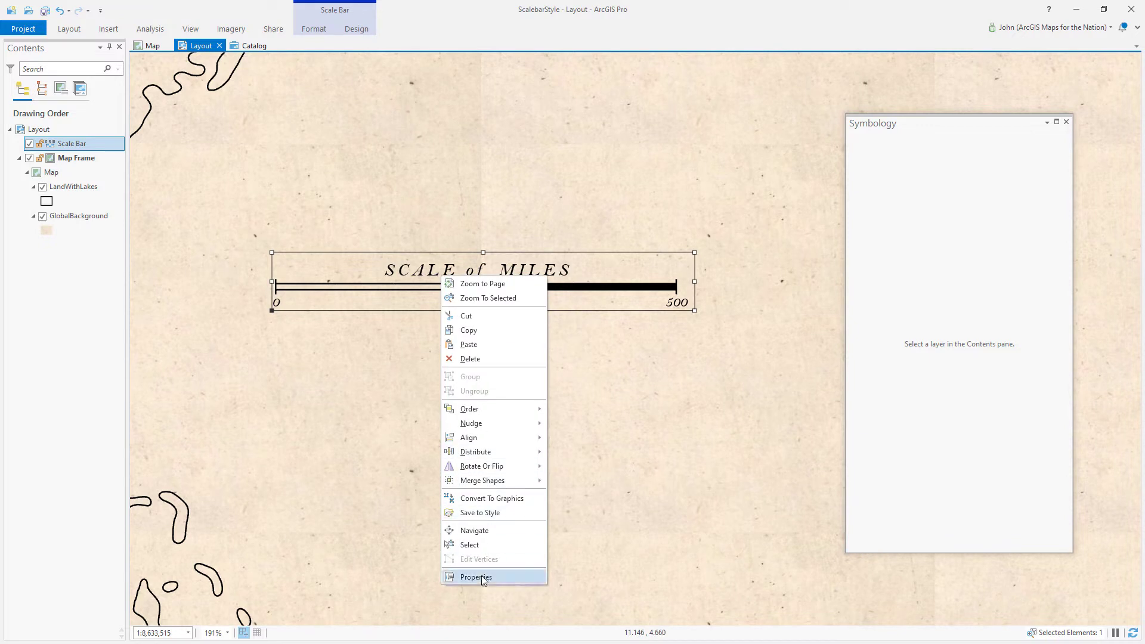
{"action": "left_click", "coordinate": [466, 578]}
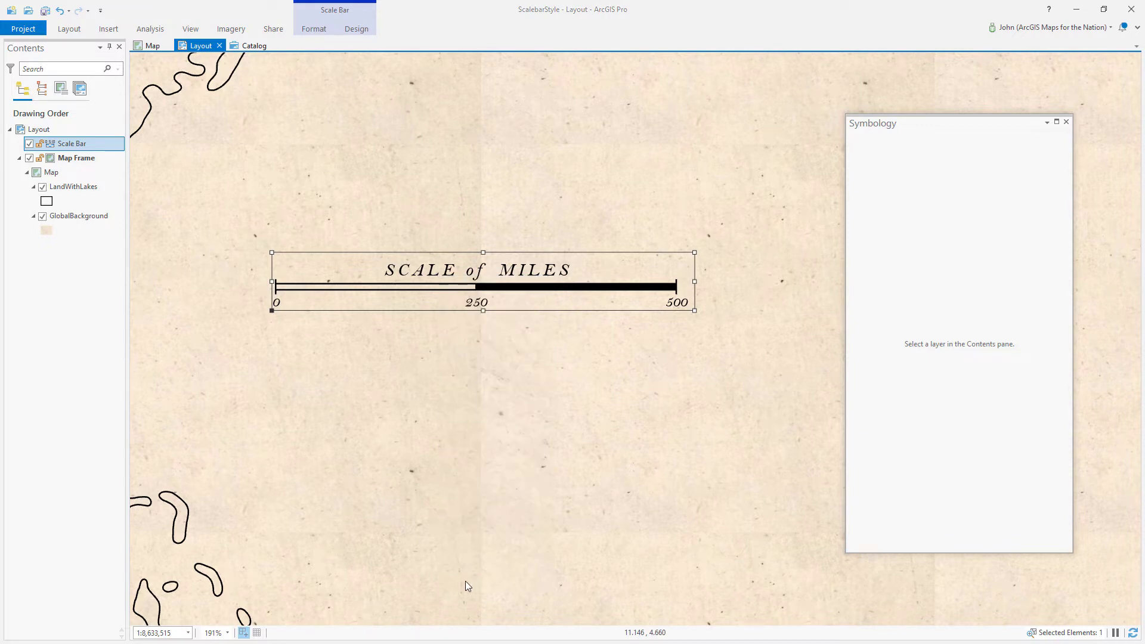
{"action": "left_click", "coordinate": [880, 125]}
{"action": "left_click", "coordinate": [1065, 122]}
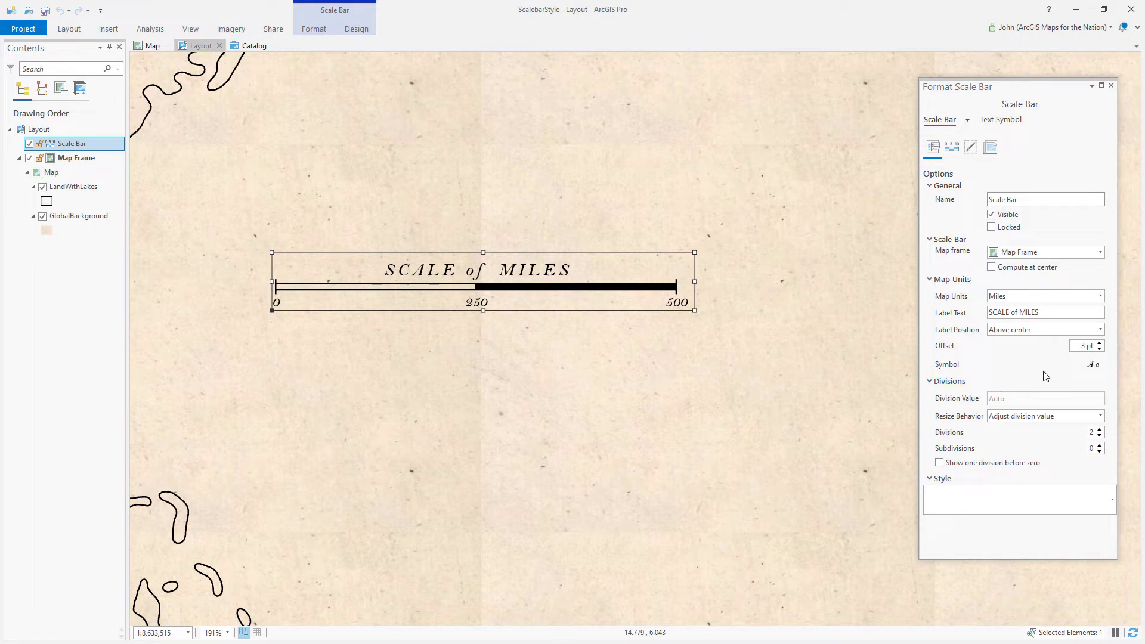
{"action": "left_click", "coordinate": [1092, 366]}
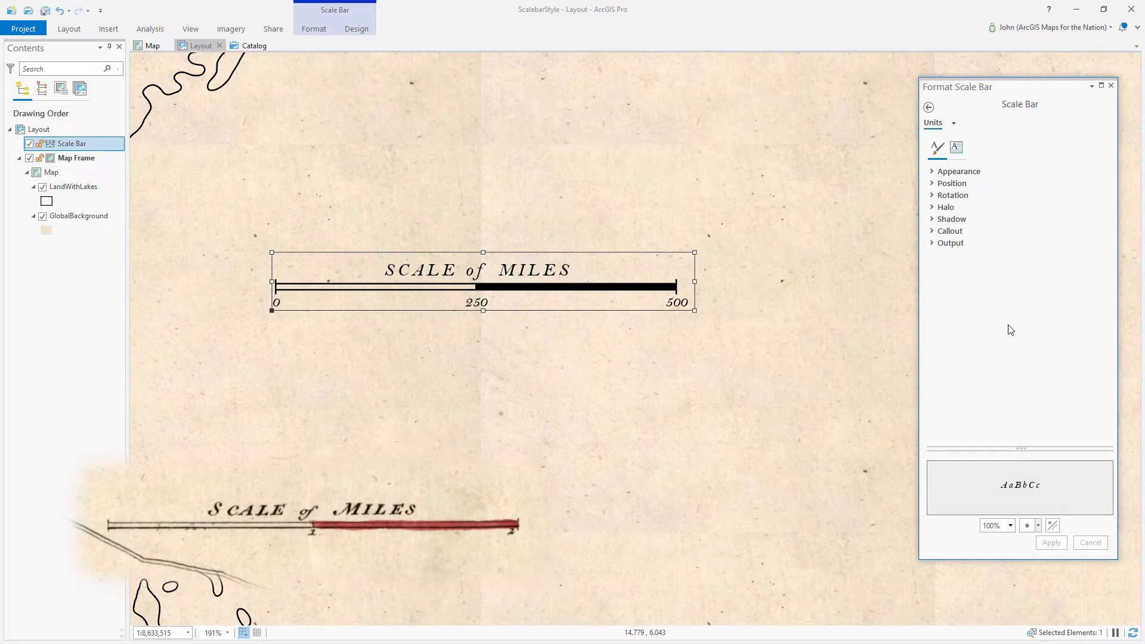
{"action": "left_click", "coordinate": [935, 172]}
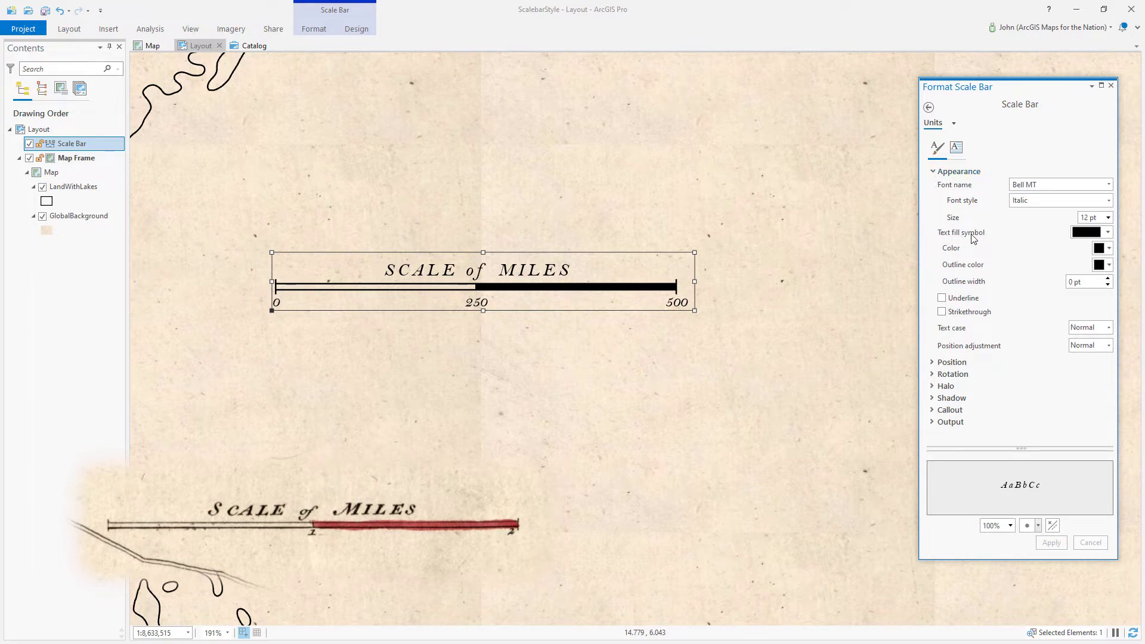
{"action": "left_click", "coordinate": [1106, 234]}
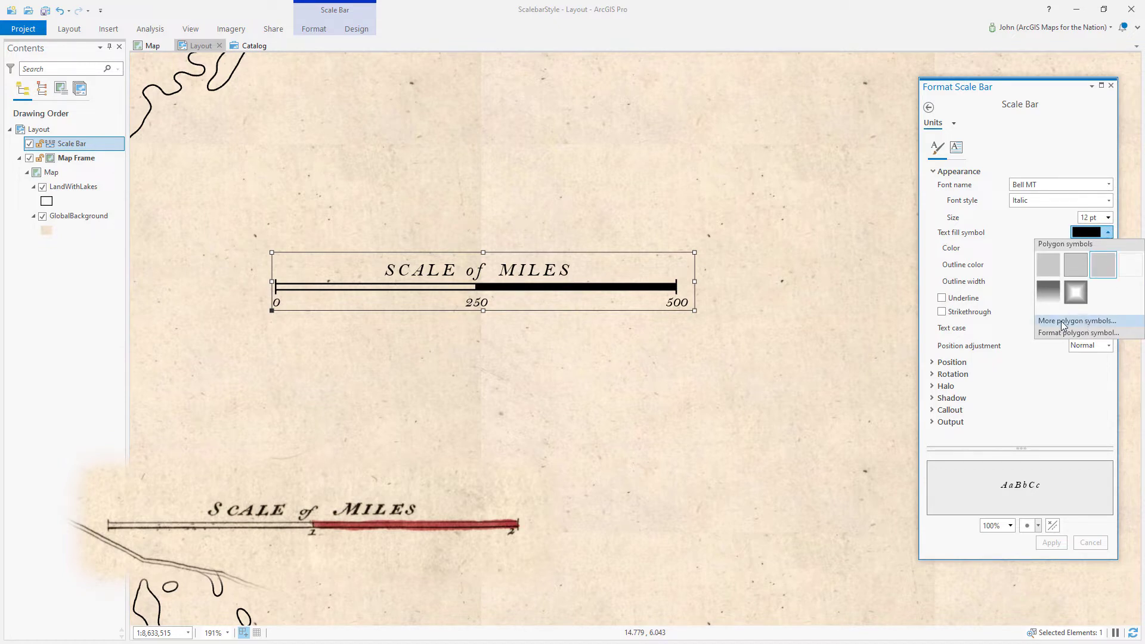
{"action": "left_click", "coordinate": [1079, 322]}
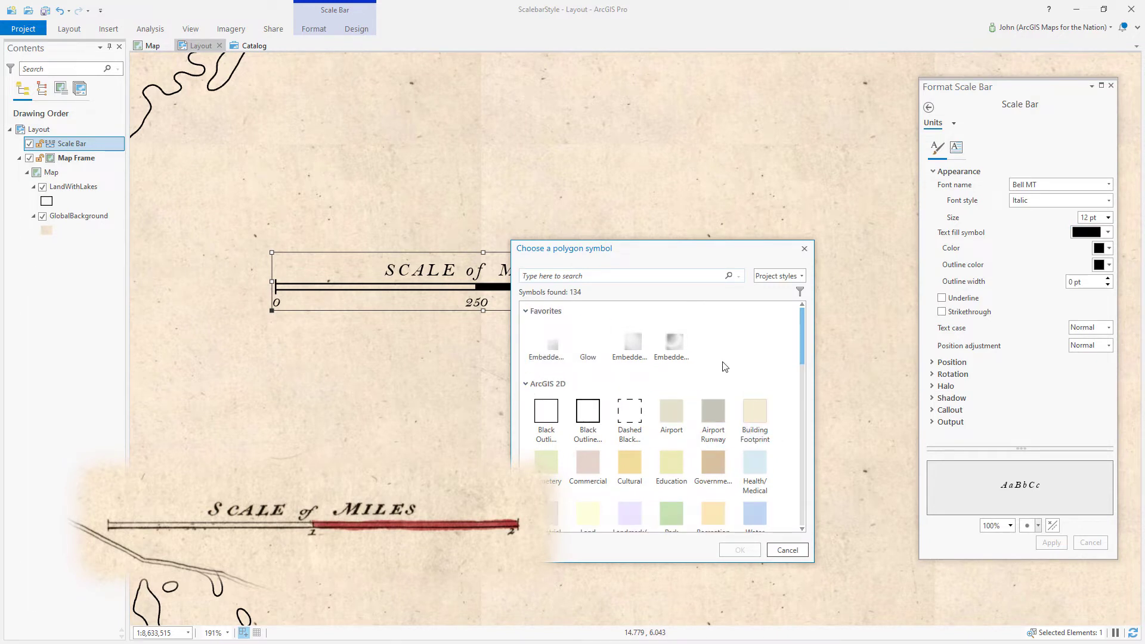
{"action": "left_click_drag", "start_coordinate": [803, 333], "coordinate": [806, 345]}
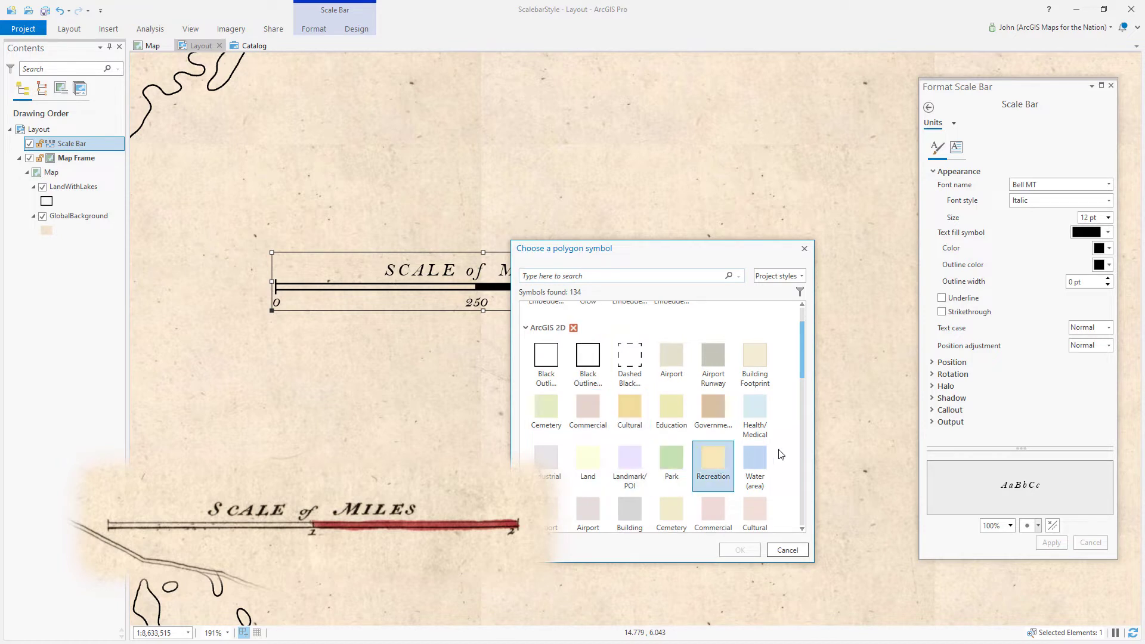
{"action": "scroll", "coordinate": [751, 432], "scroll_direction": "up", "scroll_amount": 2}
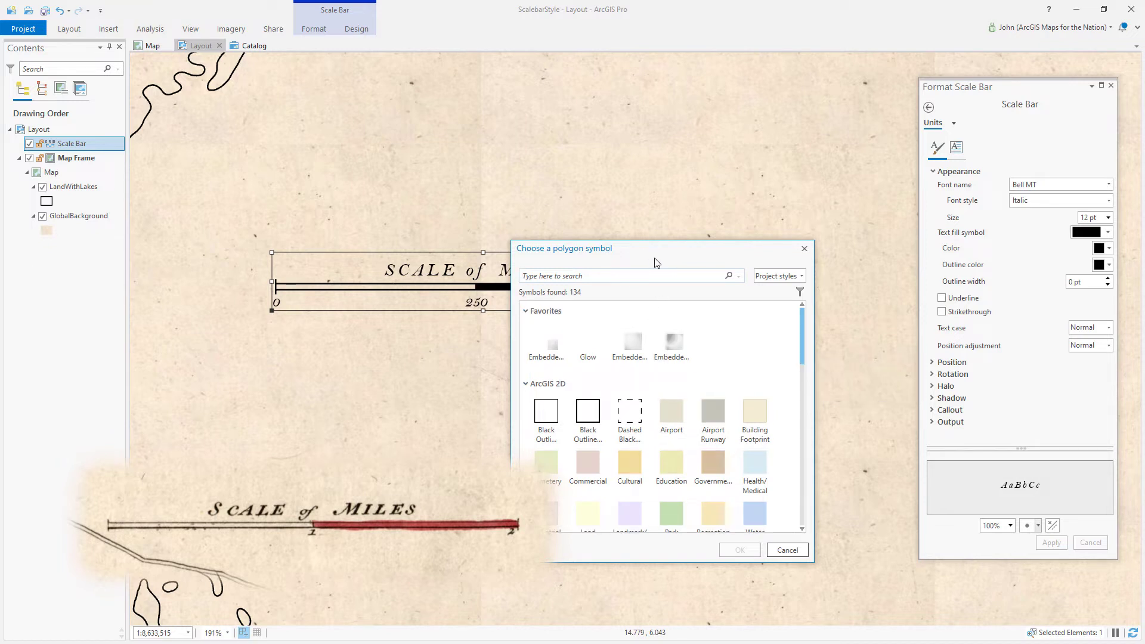
{"action": "left_click", "coordinate": [788, 550]}
Add a Wave effect to the solid fill of the units label's text fill symbol and apply it.
{"action": "left_click", "coordinate": [1107, 232]}
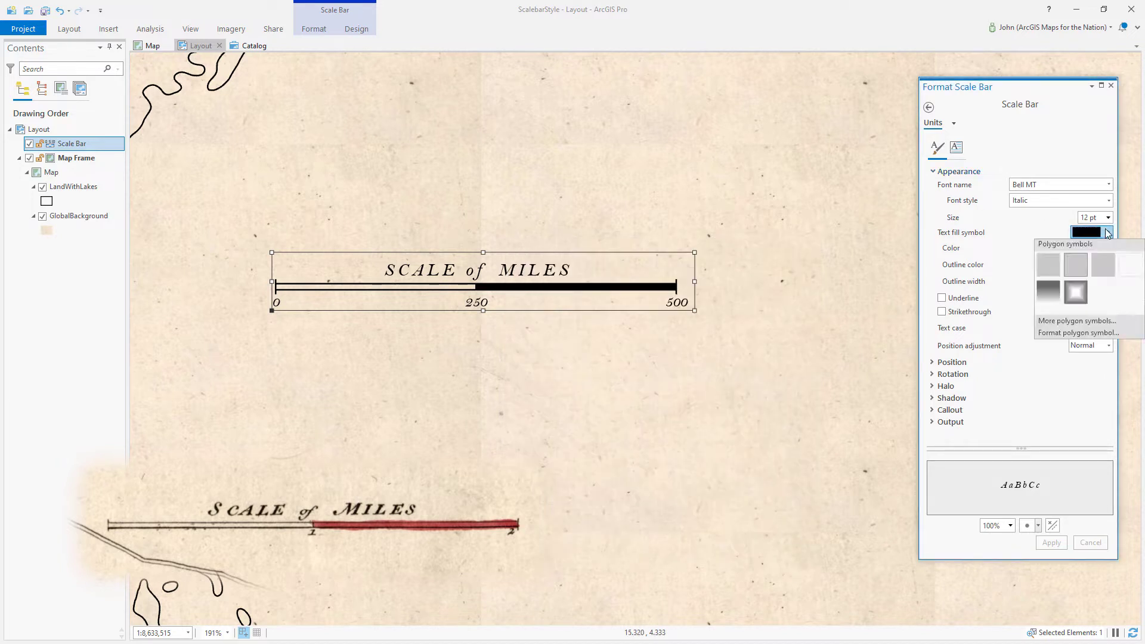
{"action": "left_click", "coordinate": [1061, 334]}
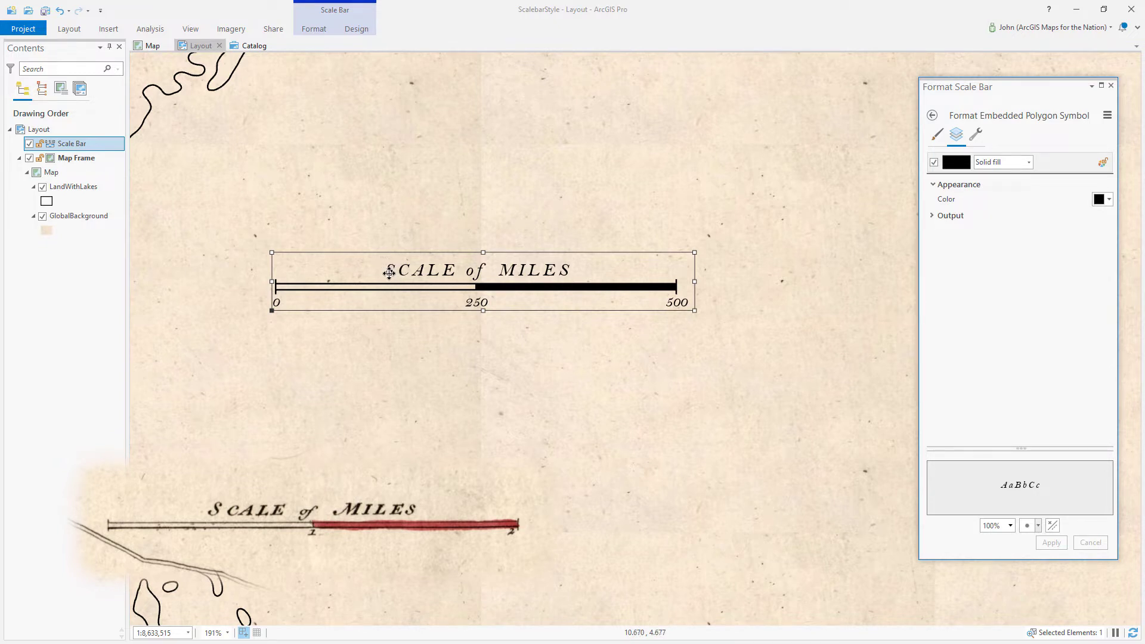
{"action": "left_click", "coordinate": [1043, 165]}
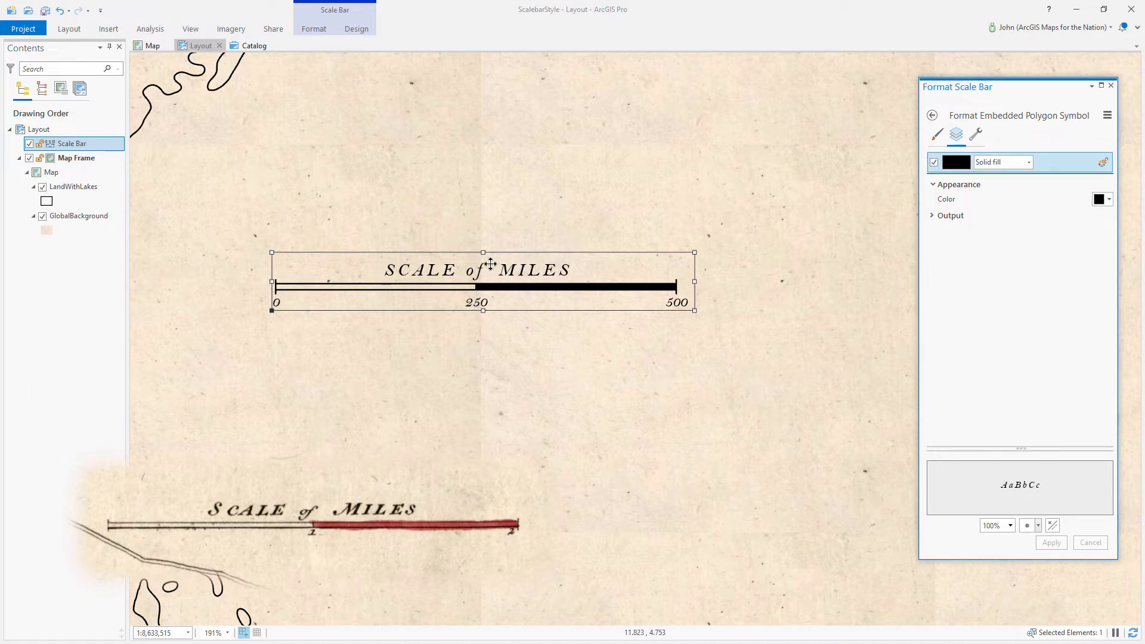
{"action": "scroll", "coordinate": [486, 274], "scroll_direction": "up", "scroll_amount": 2}
{"action": "scroll", "coordinate": [486, 275], "scroll_direction": "up", "scroll_amount": 3}
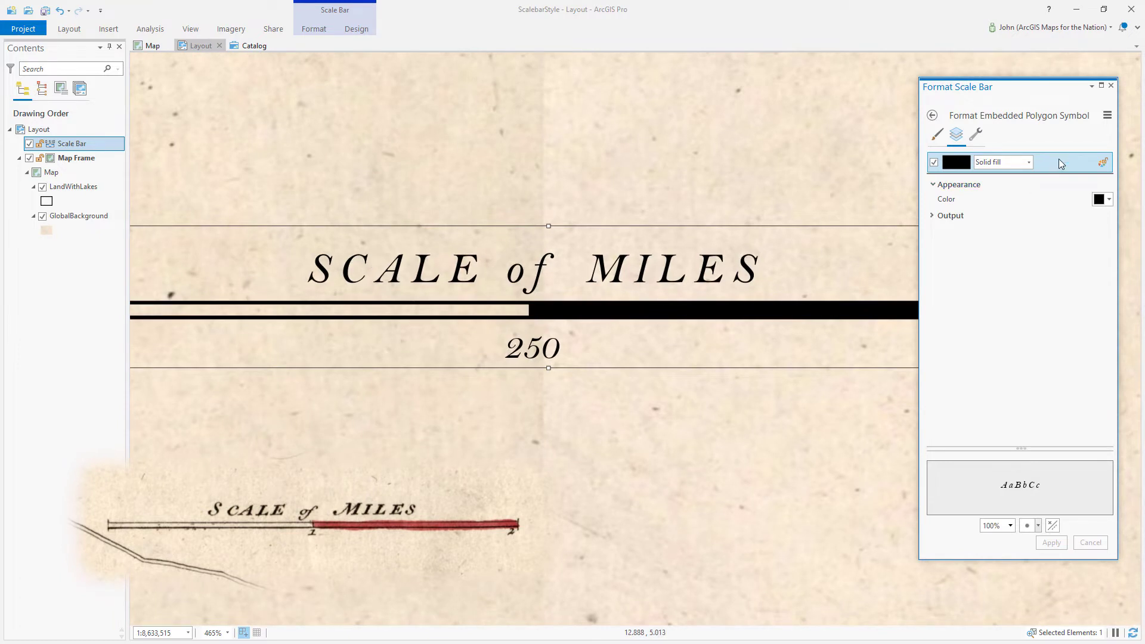
{"action": "left_click", "coordinate": [976, 137]}
{"action": "left_click", "coordinate": [986, 250]}
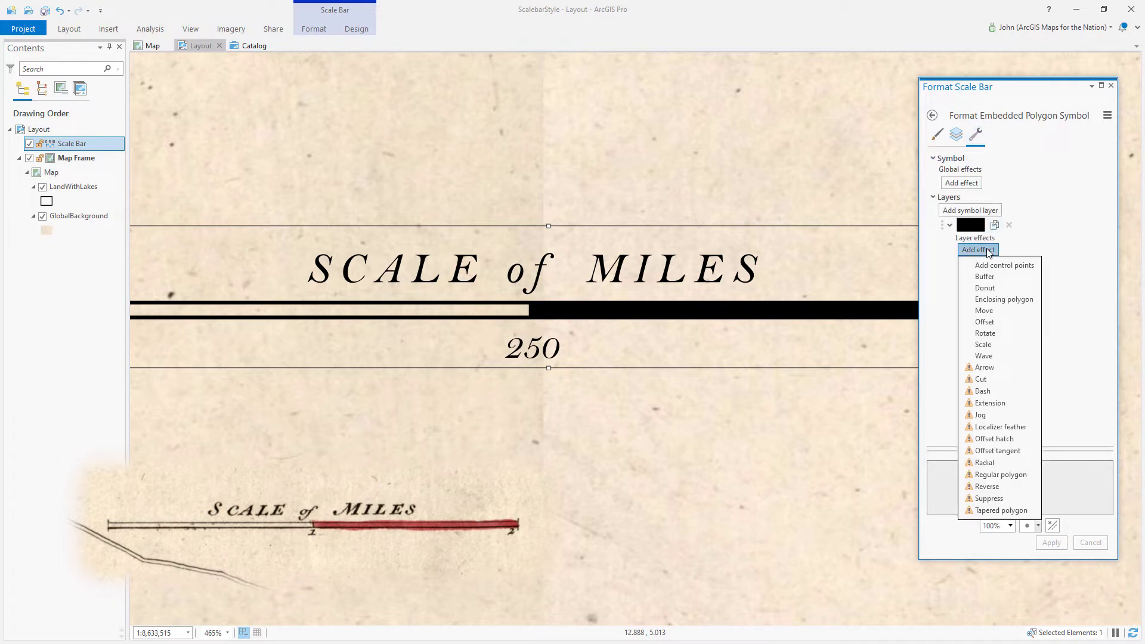
{"action": "left_click", "coordinate": [984, 356]}
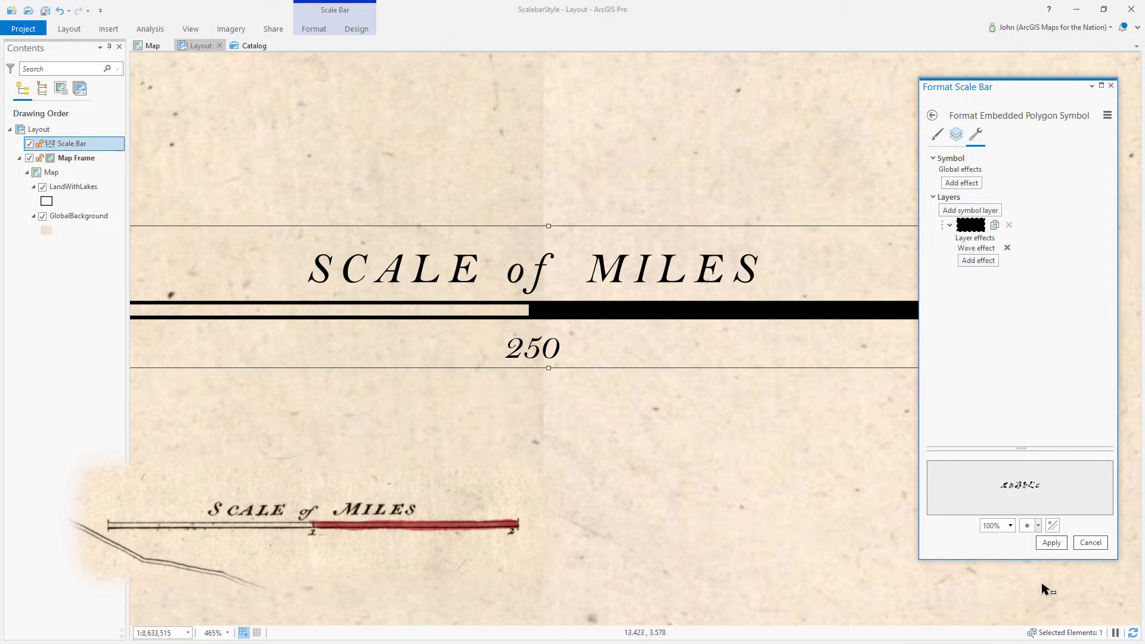
{"action": "scroll", "coordinate": [1014, 486], "scroll_direction": "up", "scroll_amount": 5}
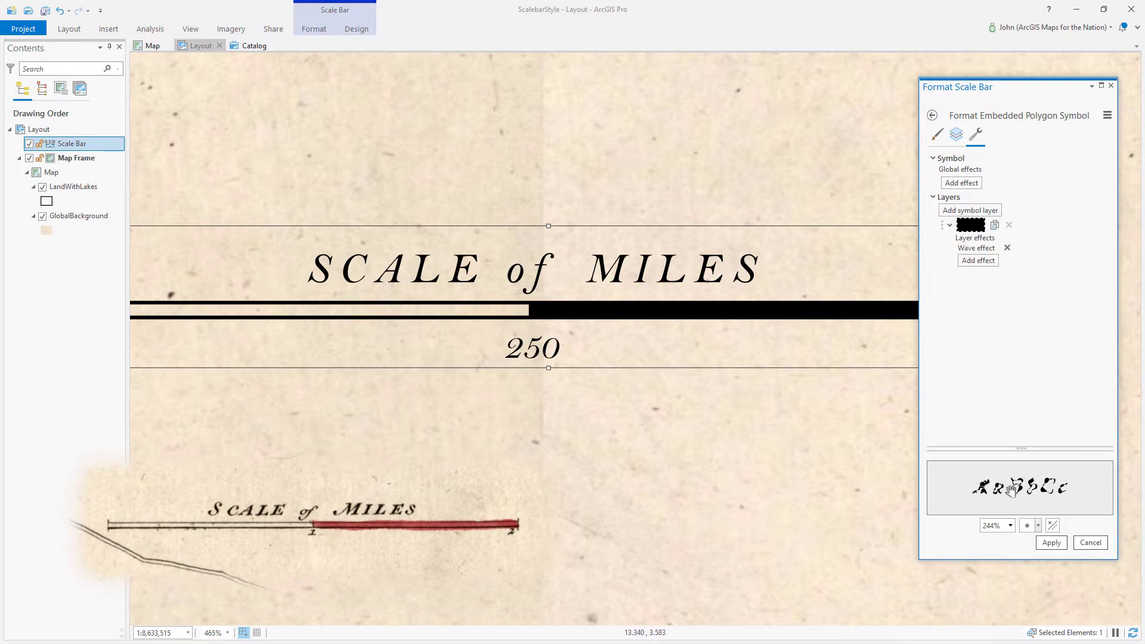
{"action": "scroll", "coordinate": [992, 493], "scroll_direction": "up", "scroll_amount": 5}
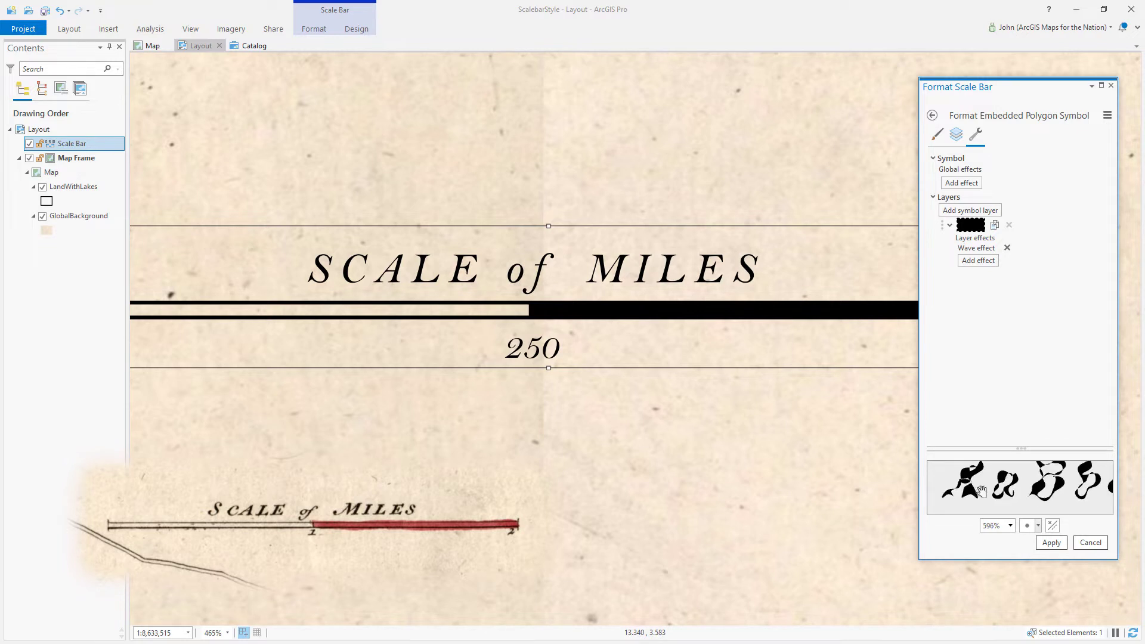
{"action": "left_click", "coordinate": [957, 135]}
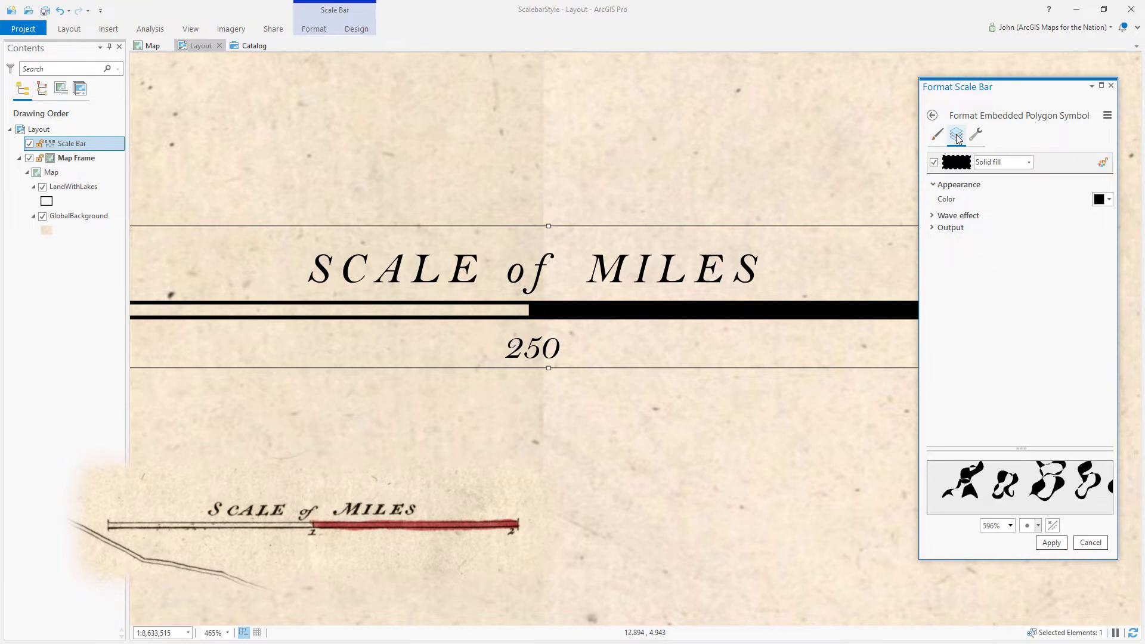
{"action": "left_click", "coordinate": [1051, 543]}
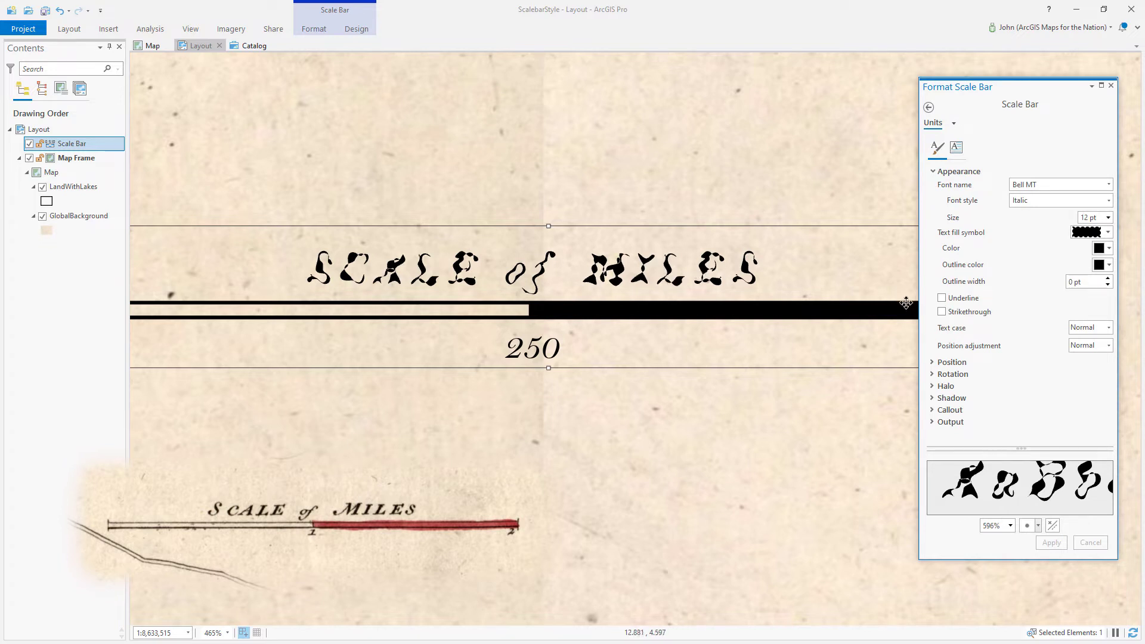
Reopen the label's text fill symbol for formatting and set its Wave effect waveform to Random.
{"action": "left_click", "coordinate": [1107, 233]}
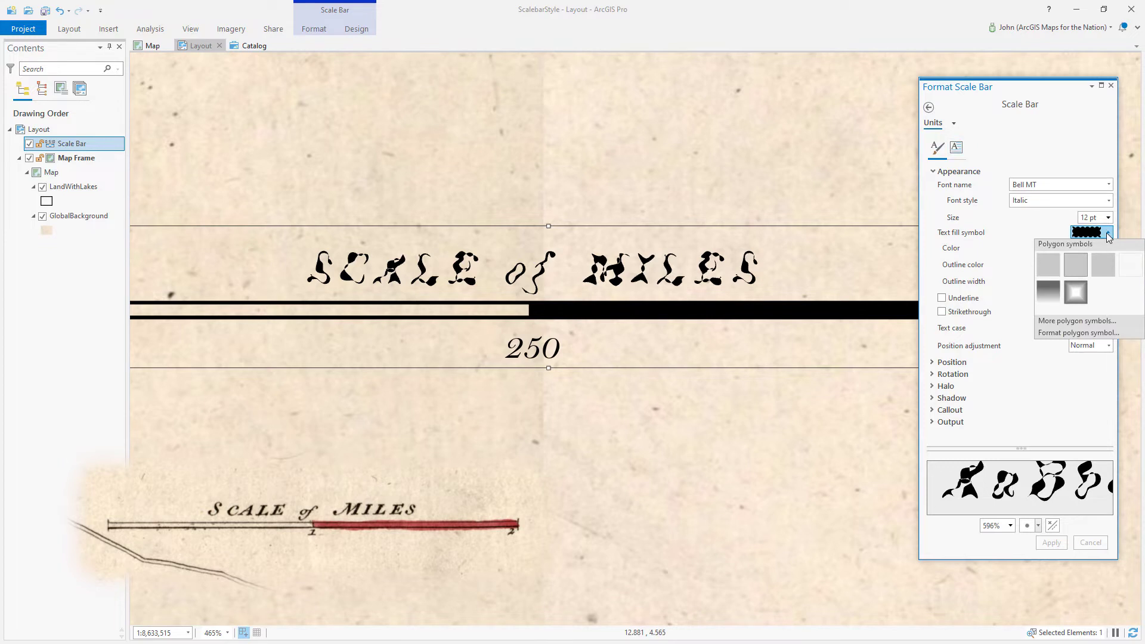
{"action": "left_click", "coordinate": [1067, 337]}
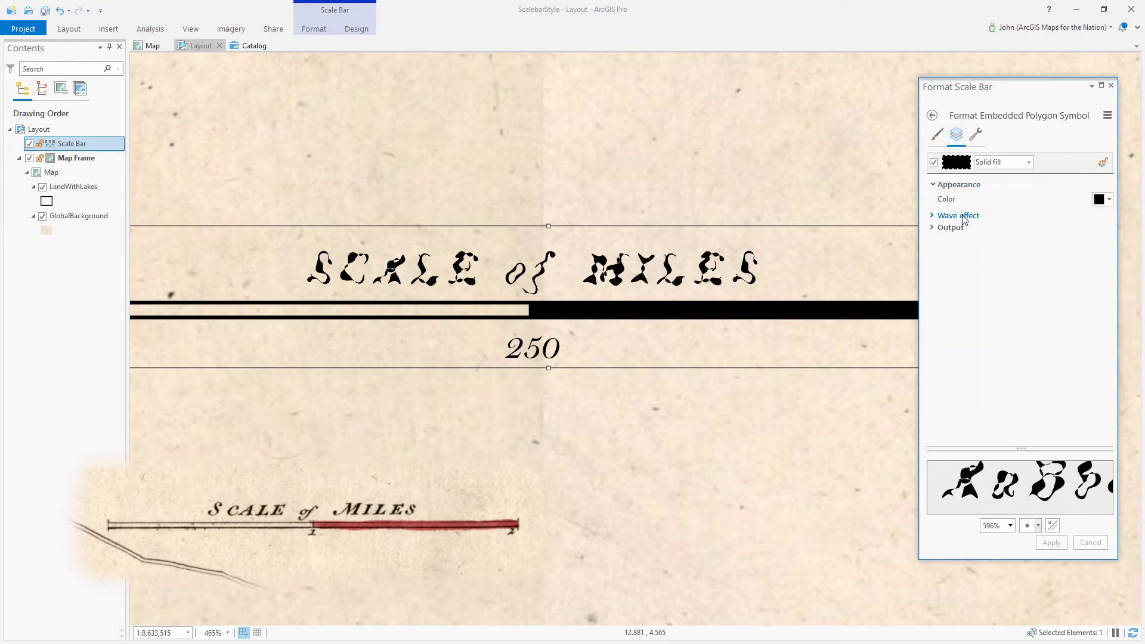
{"action": "left_click", "coordinate": [976, 135]}
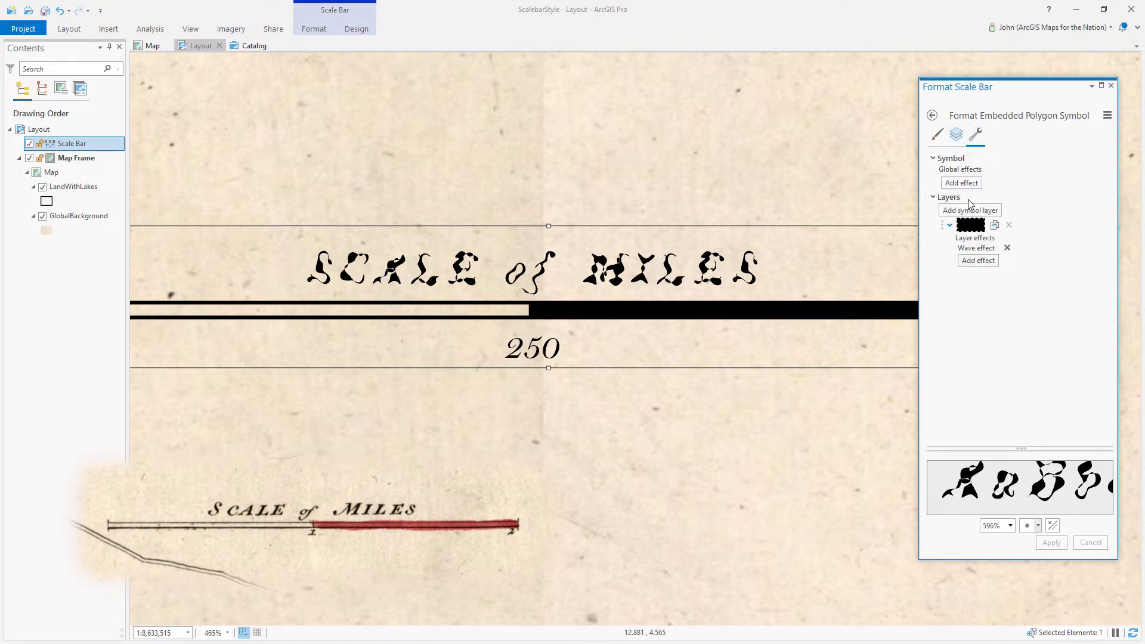
{"action": "left_click", "coordinate": [957, 136]}
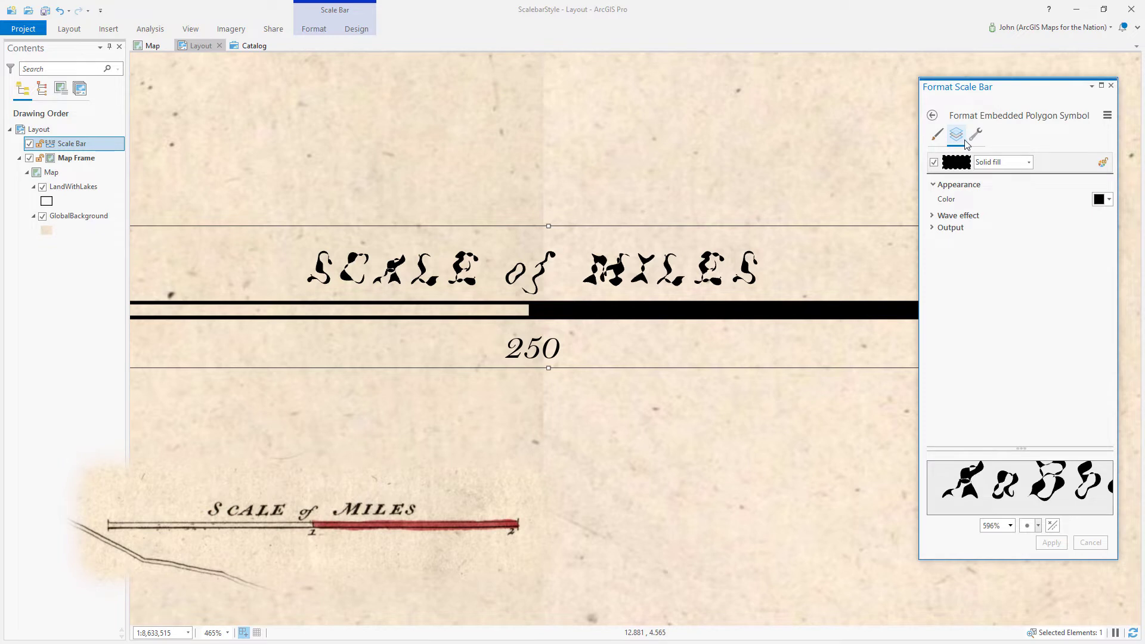
{"action": "left_click", "coordinate": [935, 218]}
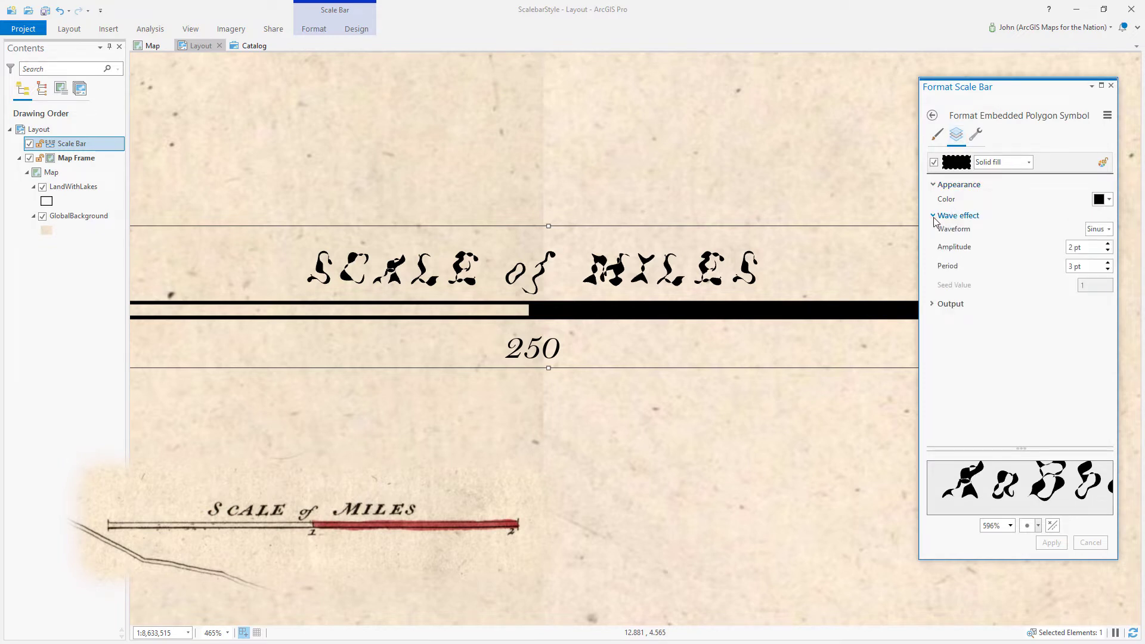
{"action": "left_click", "coordinate": [1107, 229]}
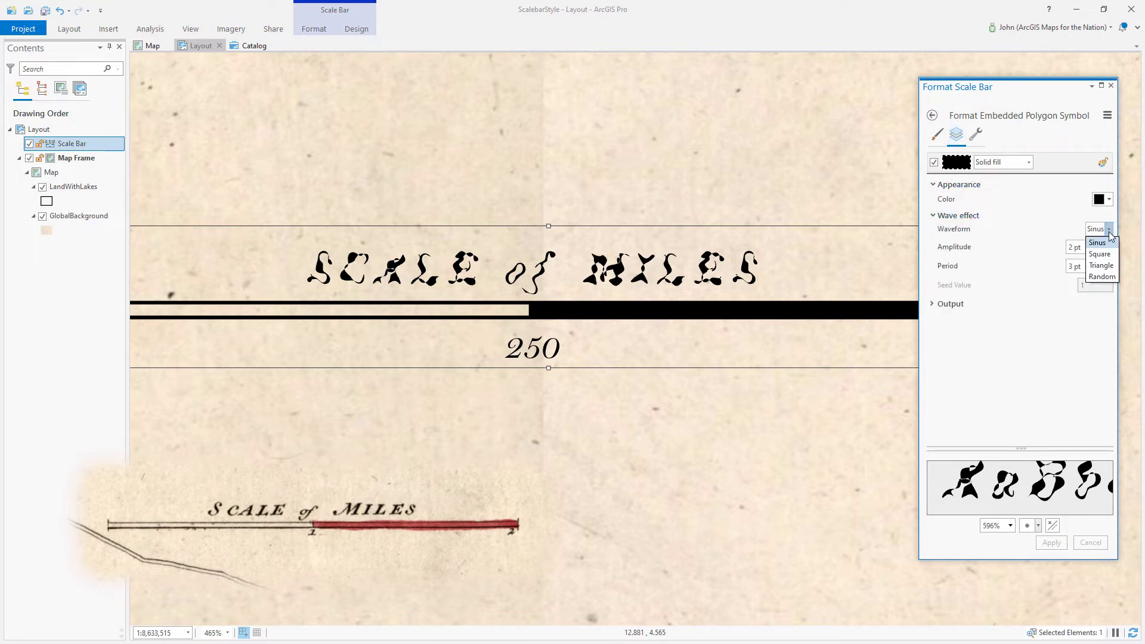
{"action": "left_click", "coordinate": [1106, 278]}
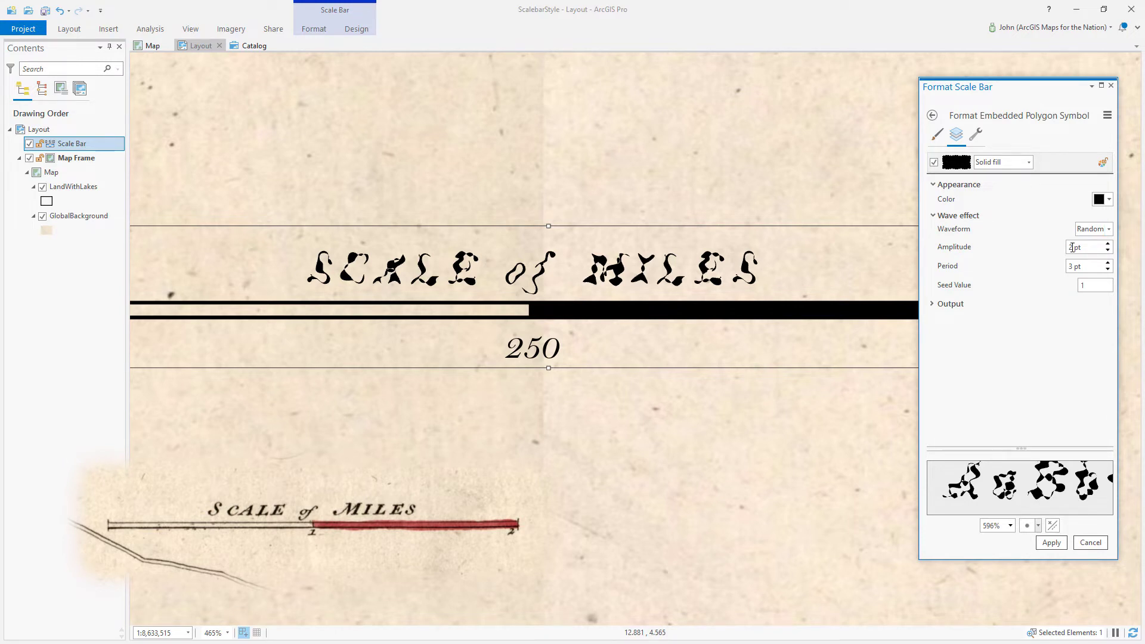
Try a Wave effect amplitude of 0.5 pt with a period of 0.5 pt on the label text.
{"action": "double_click", "coordinate": [1070, 248]}
{"action": "type", "text": "0.5"}
{"action": "key", "text": "Tab"}
{"action": "type", "text": "0"}
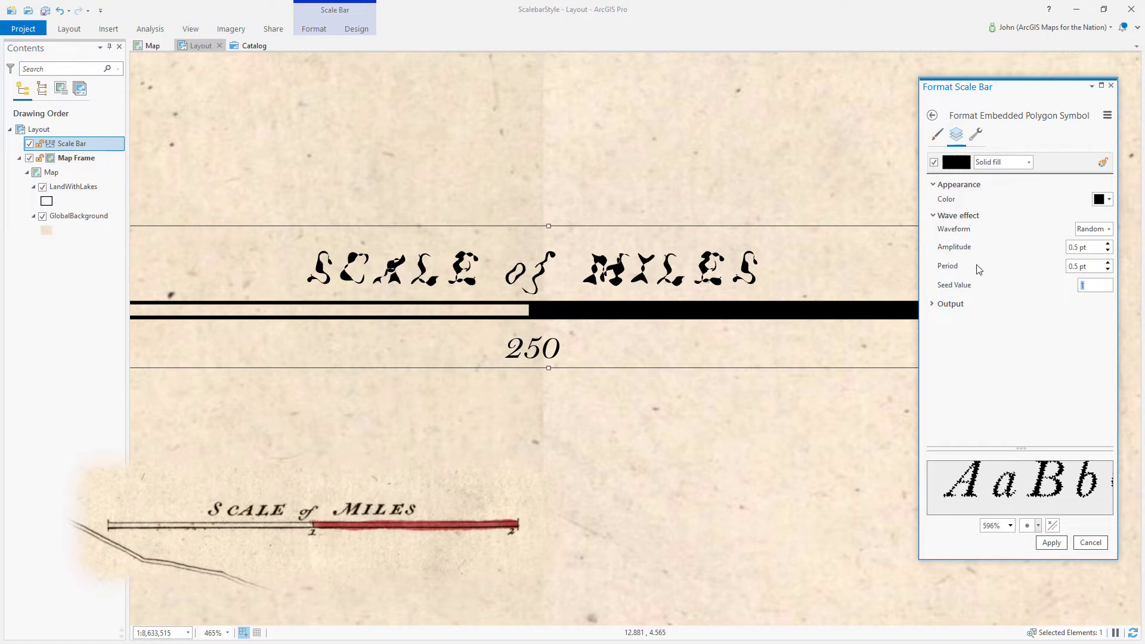
Set the Wave effect's period to 2 pt after trying 1.5 pt and 2.5 pt.
{"action": "left_click", "coordinate": [1069, 267]}
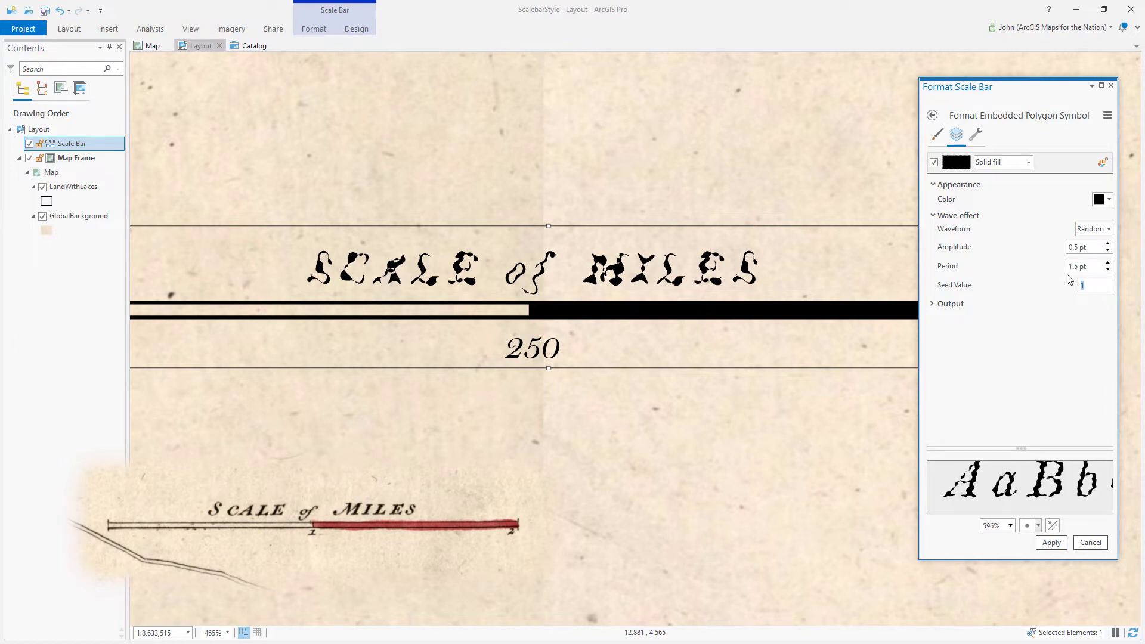
{"action": "left_click_drag", "start_coordinate": [1073, 267], "coordinate": [1066, 271]}
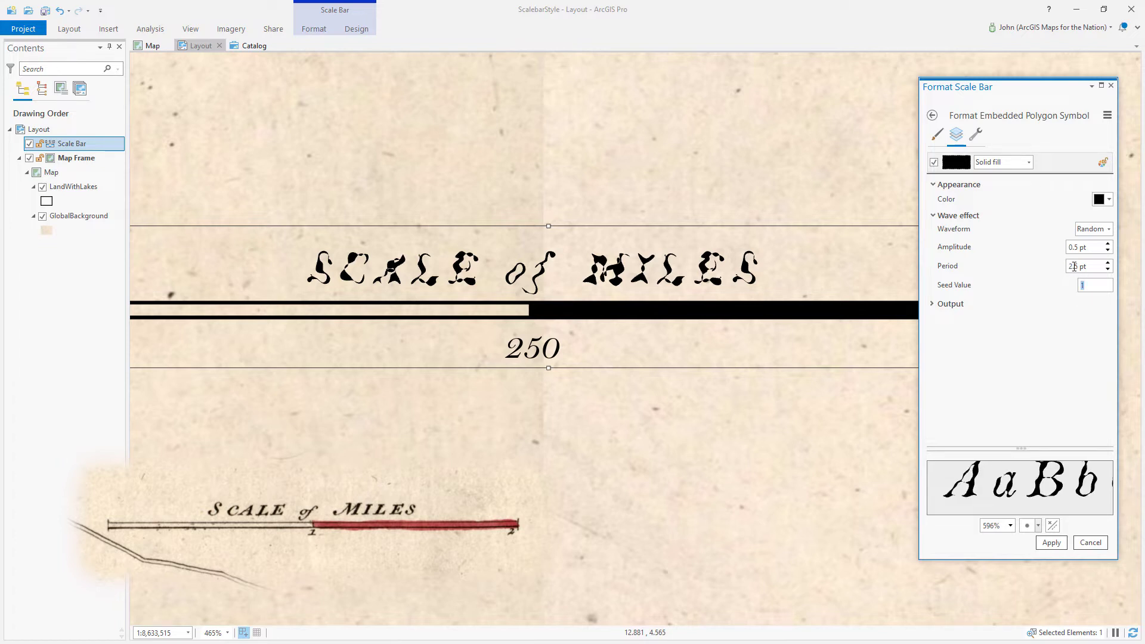
{"action": "double_click", "coordinate": [1074, 267]}
{"action": "type", "text": "2"}
{"action": "key", "text": "Tab"}
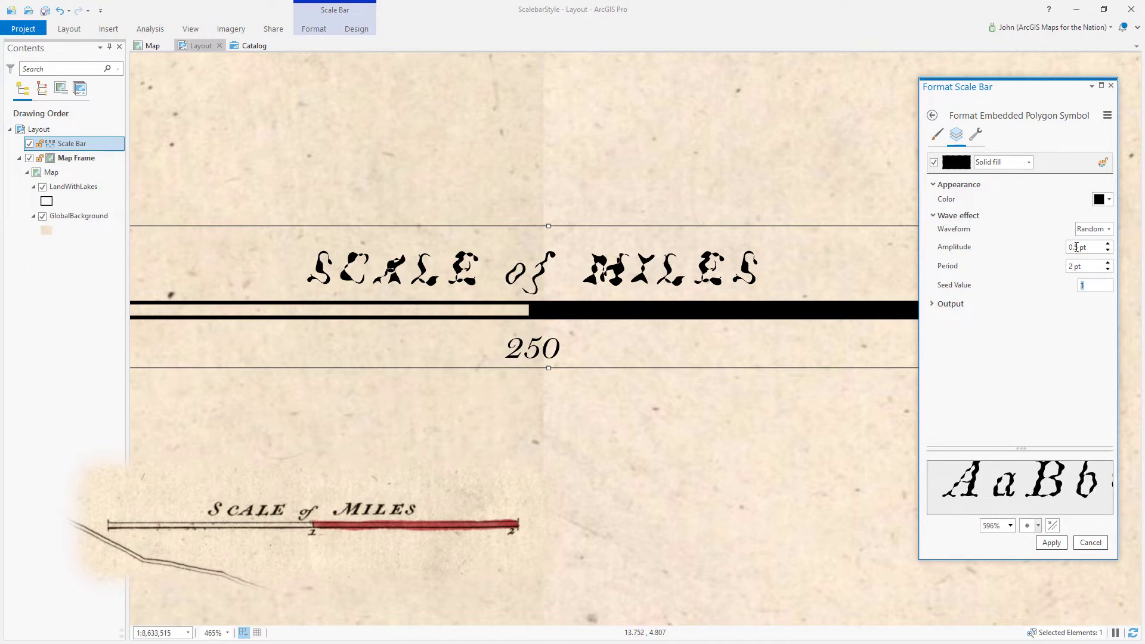
Set the Wave effect's amplitude to 0.25 pt and switch the solid fill's color editor to the HSV model.
{"action": "type", "text": "2"}
{"action": "key", "text": "Tab"}
{"action": "left_click", "coordinate": [1099, 200]}
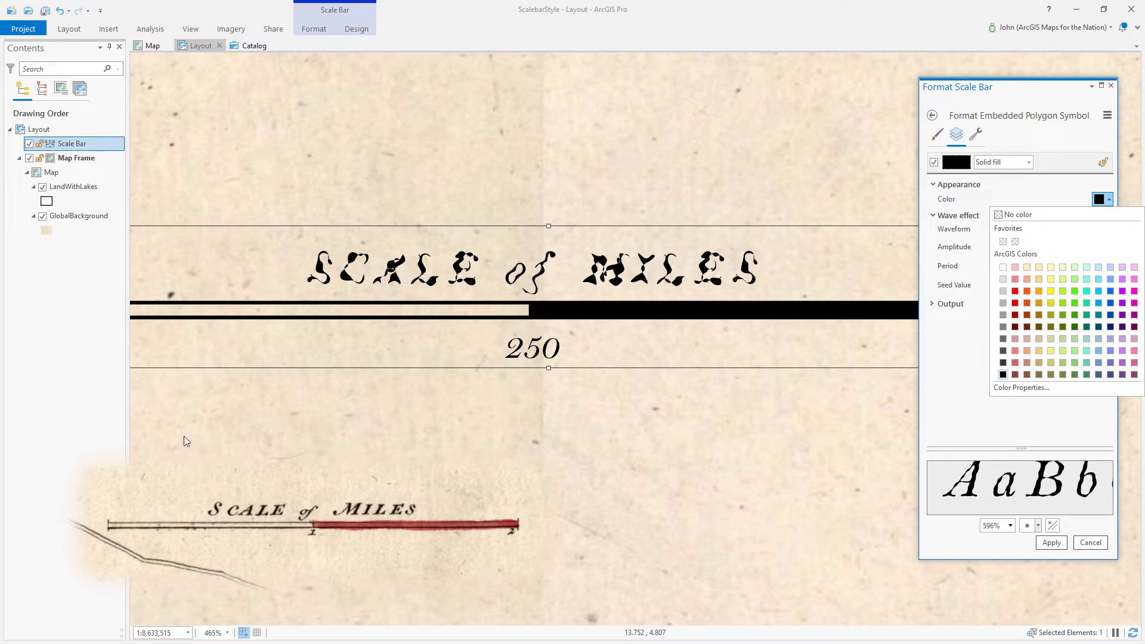
{"action": "left_click", "coordinate": [1011, 389]}
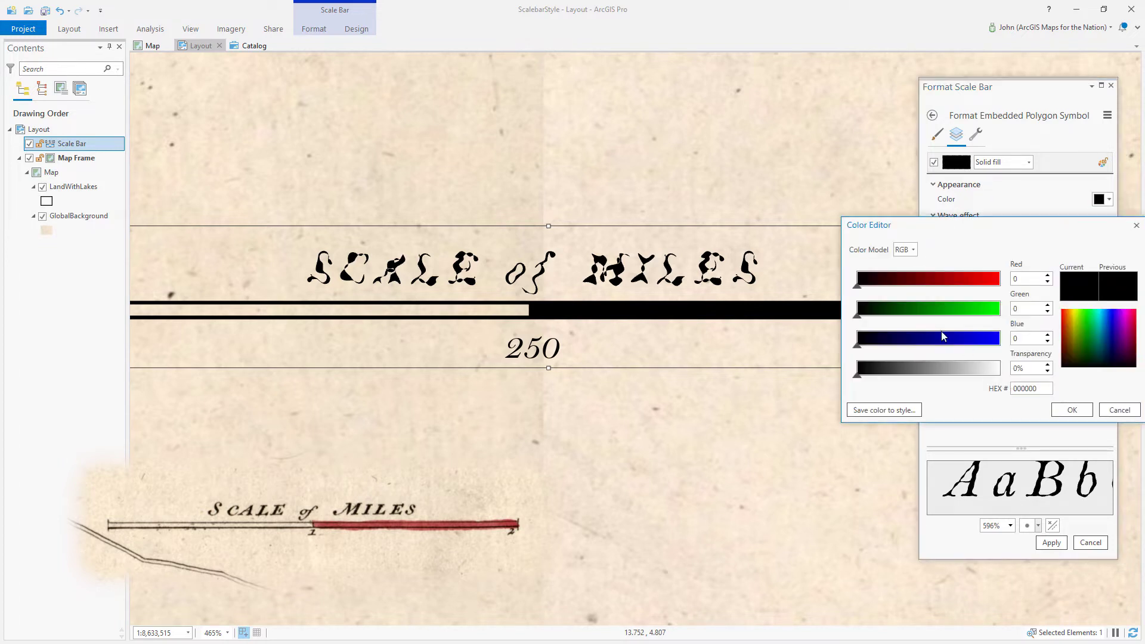
{"action": "left_click", "coordinate": [912, 251]}
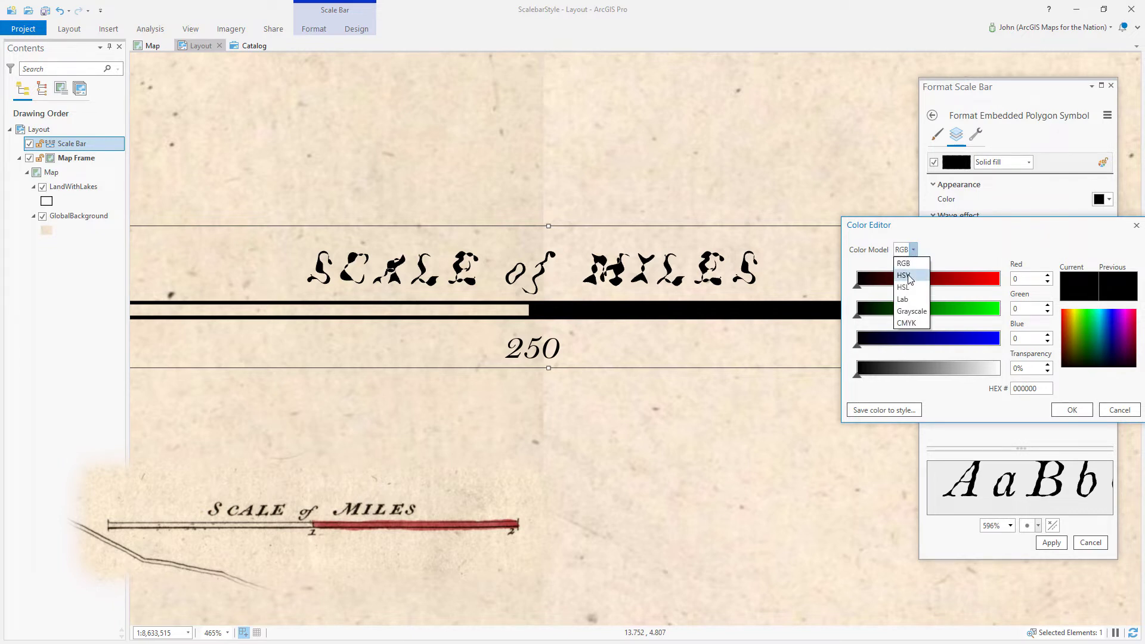
{"action": "left_click", "coordinate": [904, 275]}
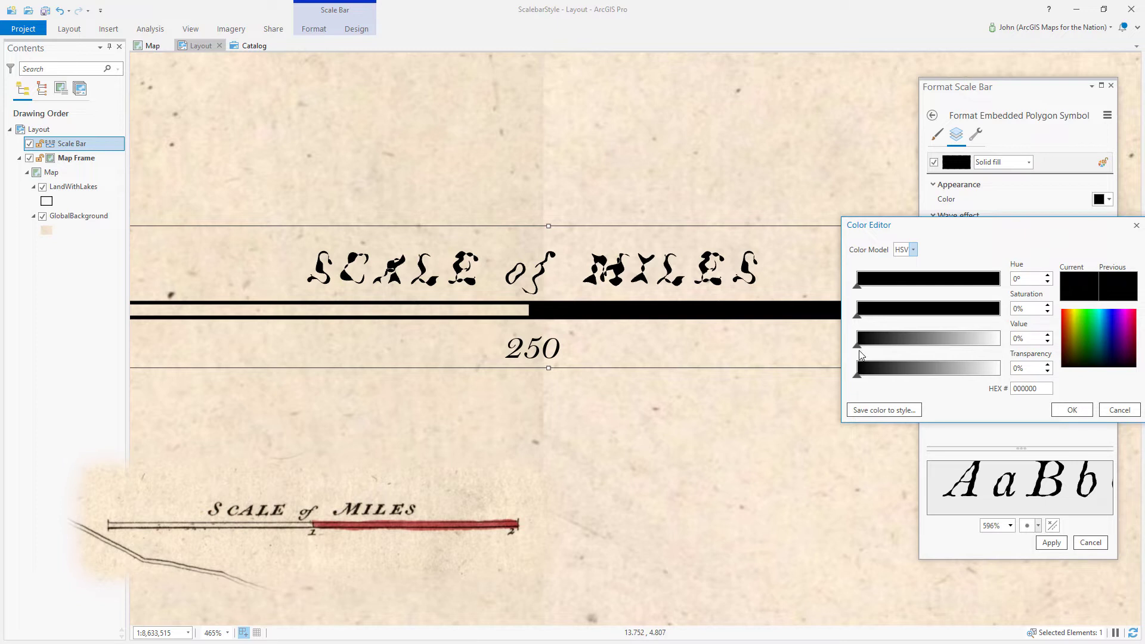
Make the fill a dark brown with hue 36°, saturation about 65%, value about 14% and 60% transparency, and apply it to the label.
{"action": "left_click_drag", "start_coordinate": [874, 349], "coordinate": [962, 352]}
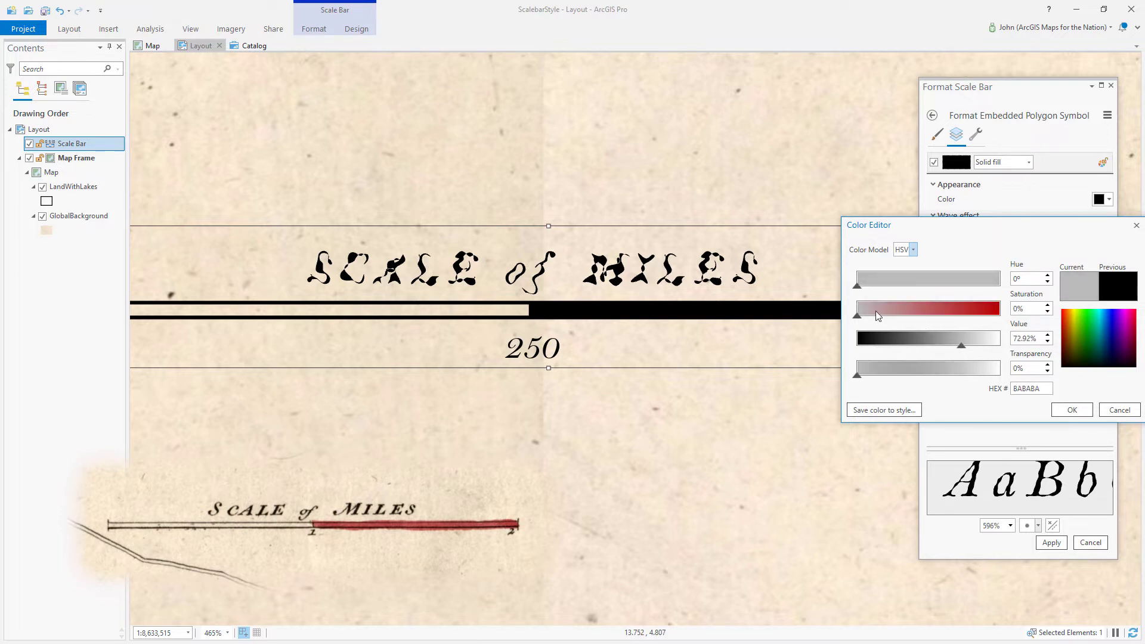
{"action": "left_click_drag", "start_coordinate": [859, 314], "coordinate": [943, 316]}
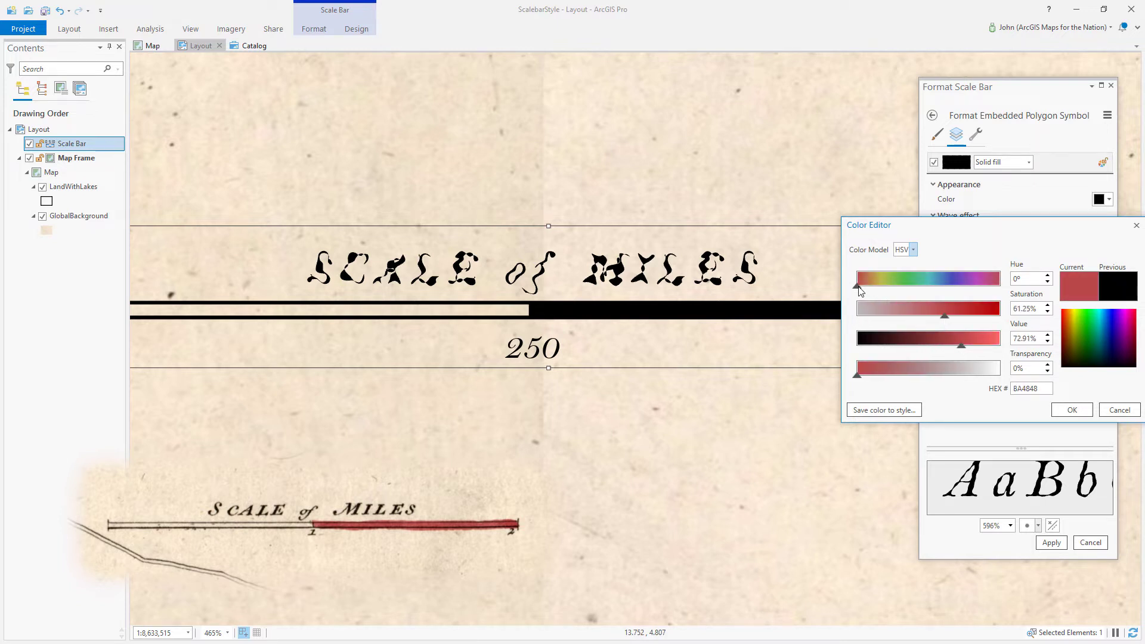
{"action": "left_click_drag", "start_coordinate": [858, 286], "coordinate": [873, 287]}
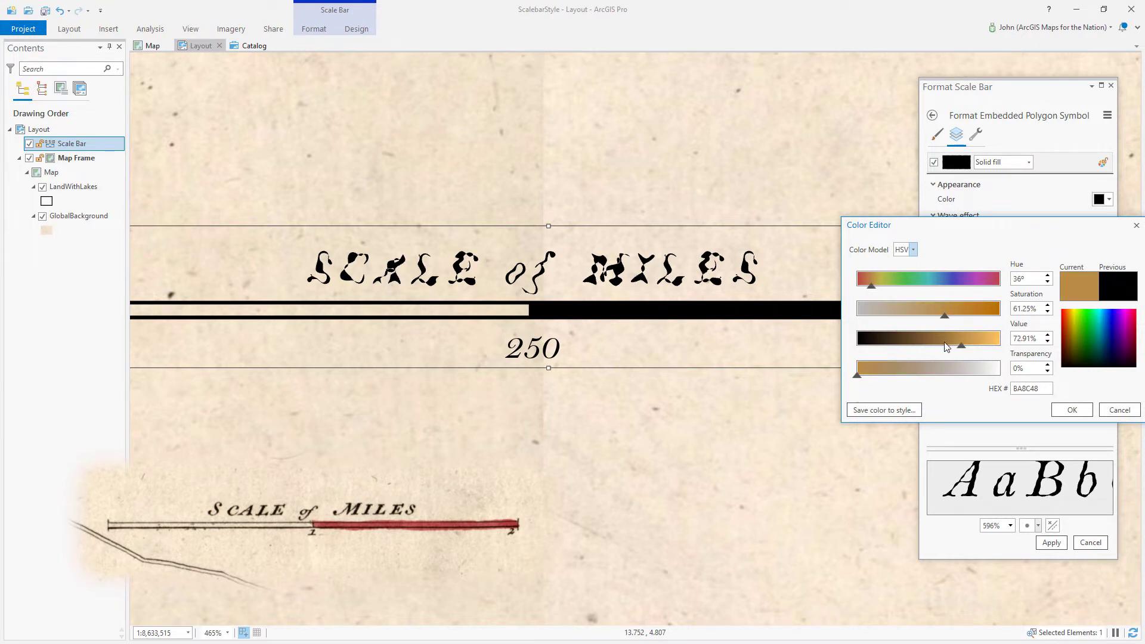
{"action": "left_click_drag", "start_coordinate": [948, 320], "coordinate": [877, 343]}
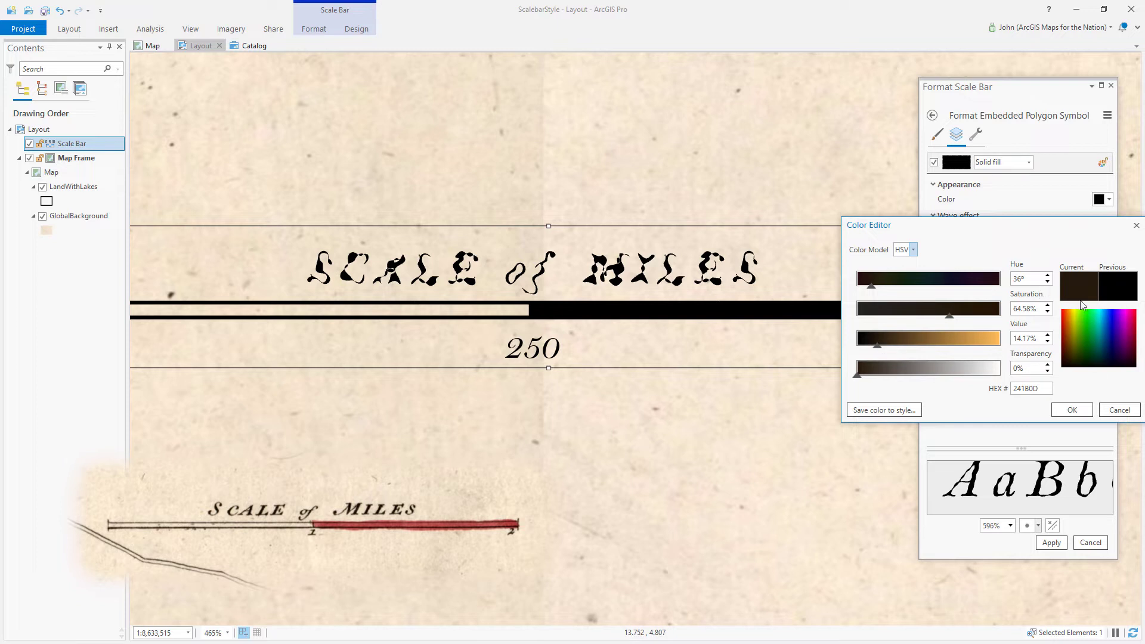
{"action": "left_click", "coordinate": [1016, 368]}
{"action": "type", "text": "6"}
{"action": "left_click", "coordinate": [1077, 410]}
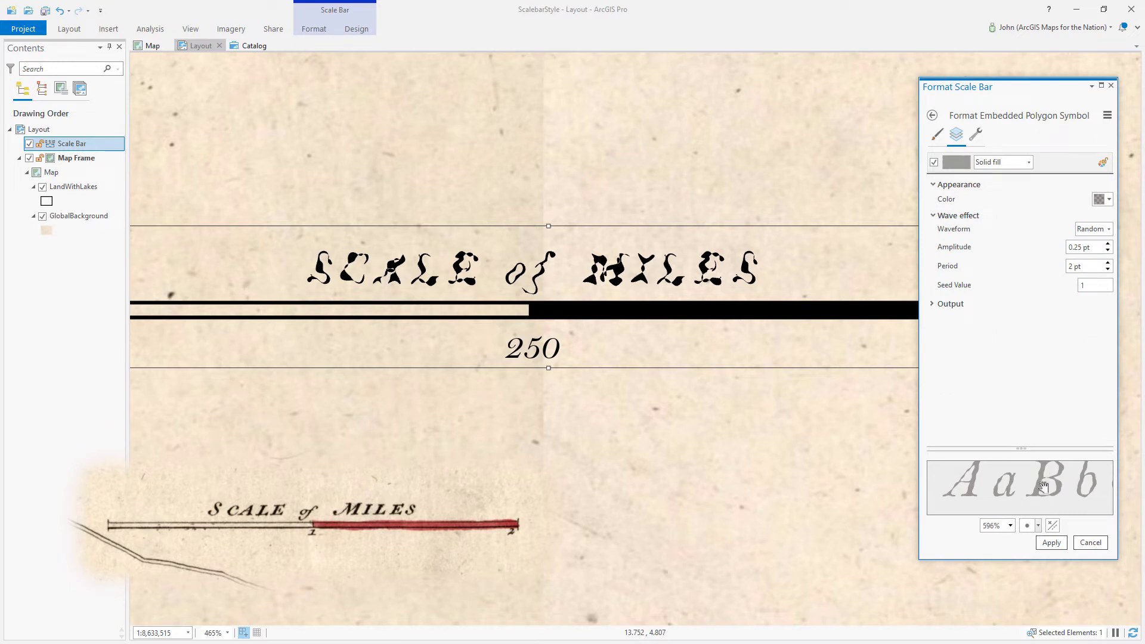
{"action": "left_click", "coordinate": [1051, 542]}
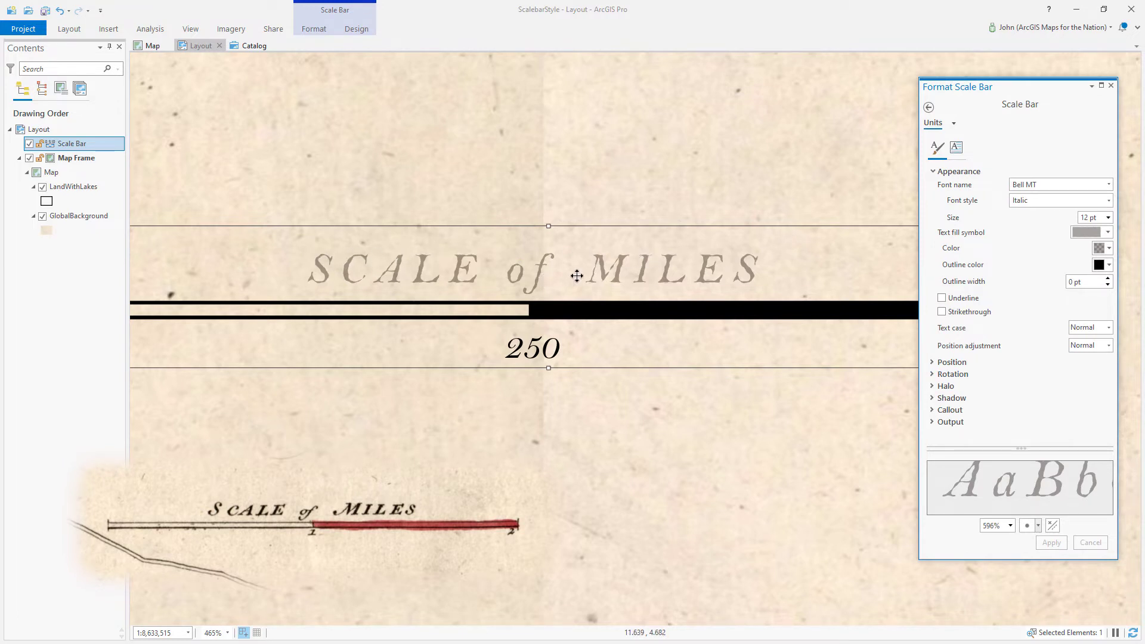
Reopen the units label's text fill symbol for formatting and duplicate its solid fill layer with the Wave effect.
{"action": "left_click", "coordinate": [1108, 233]}
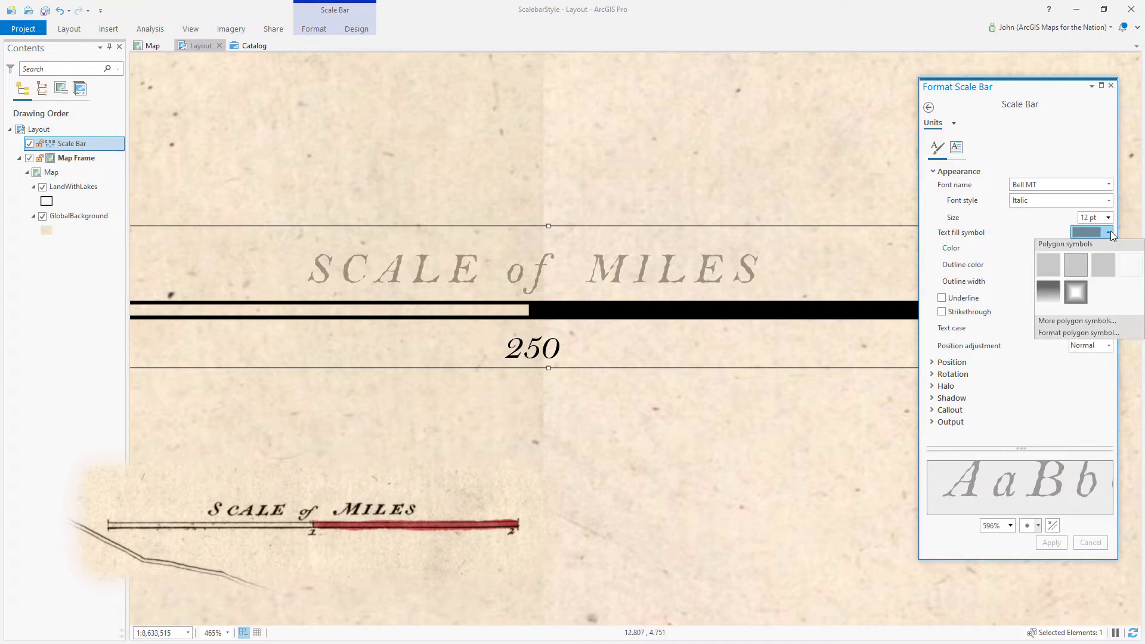
{"action": "left_click", "coordinate": [1050, 334]}
{"action": "left_click", "coordinate": [1047, 163]}
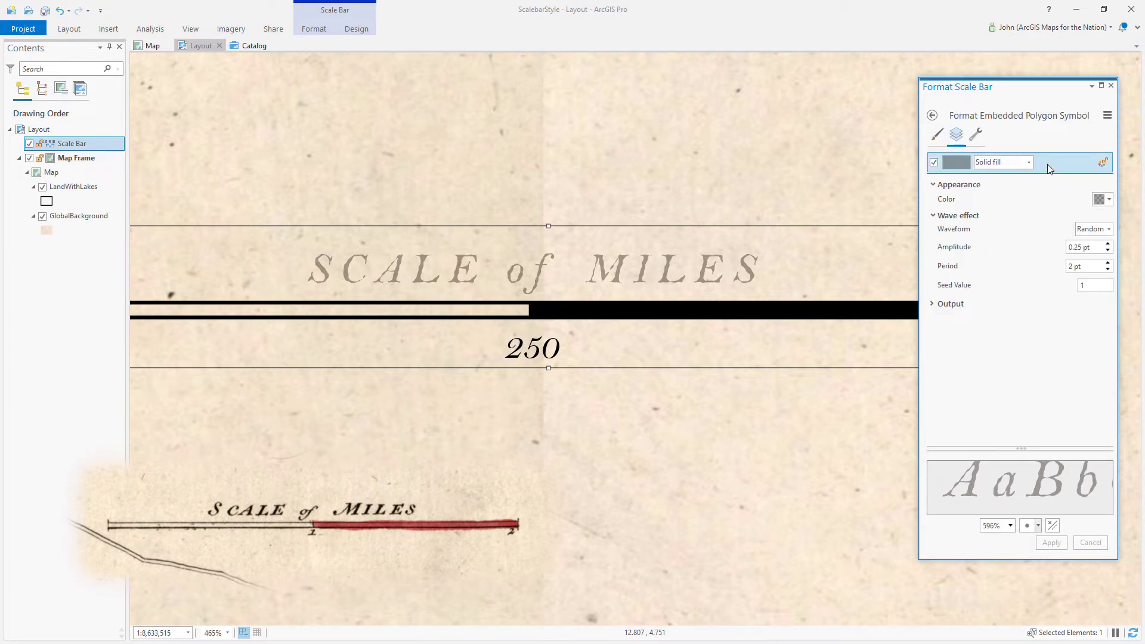
{"action": "left_click", "coordinate": [975, 135]}
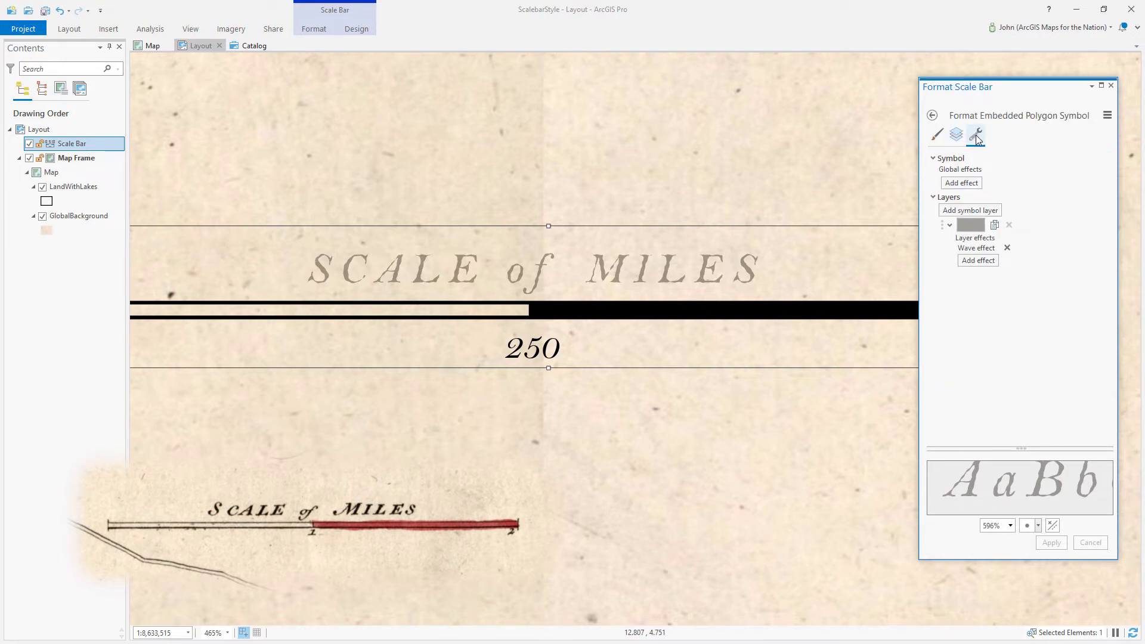
{"action": "left_click", "coordinate": [994, 226]}
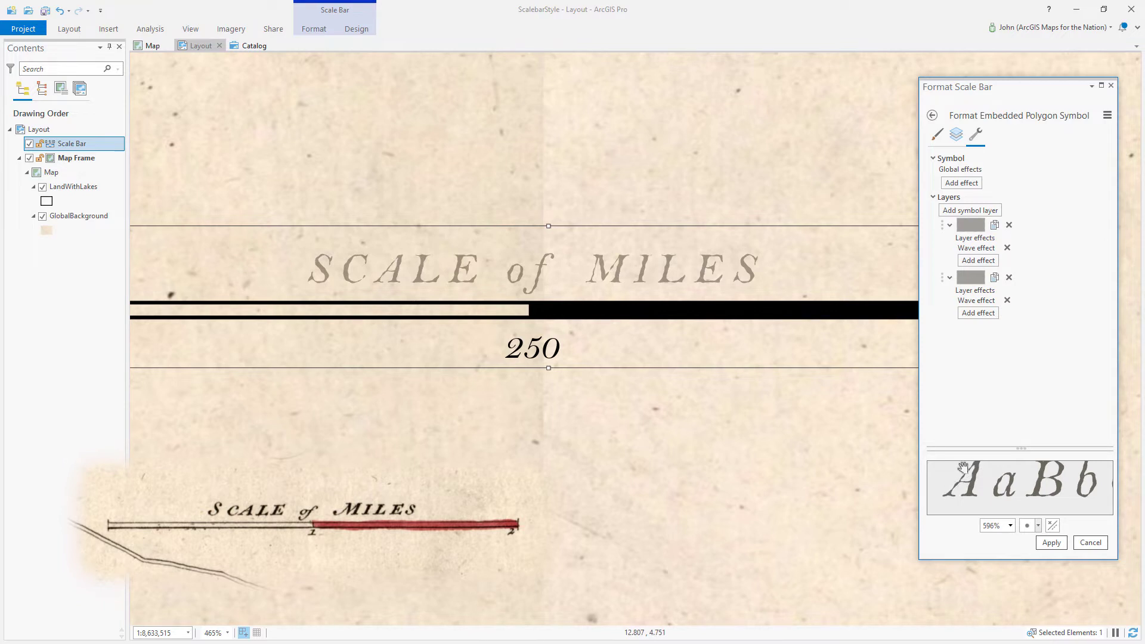
Give the upper solid fill layer a Wave effect amplitude of 0.35 pt and a period of 1.5 pt.
{"action": "left_click", "coordinate": [957, 134]}
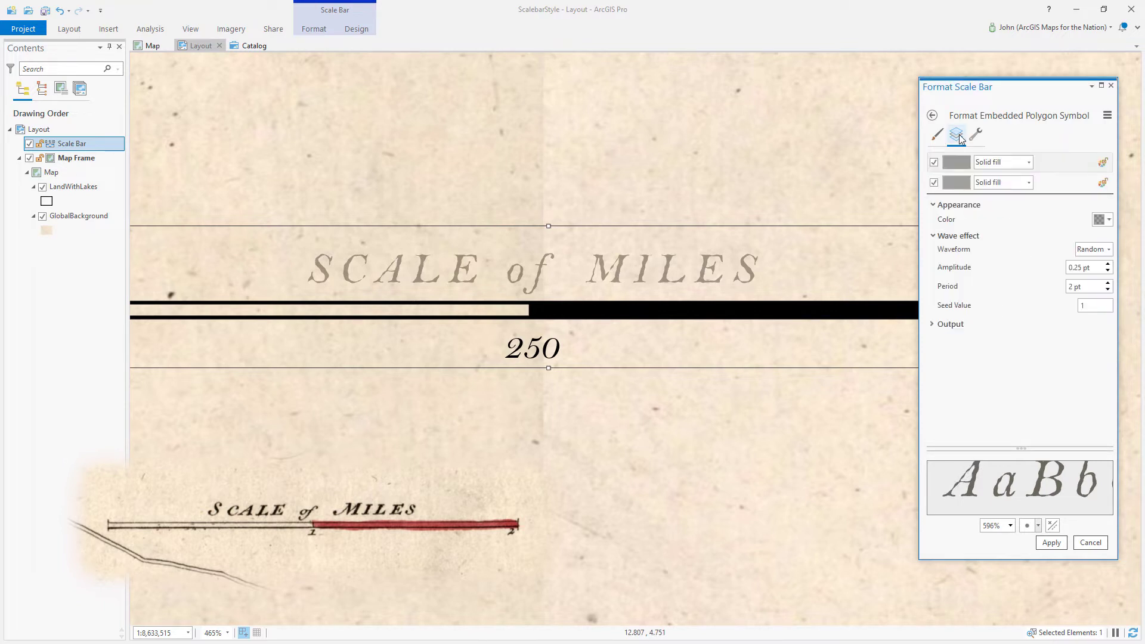
{"action": "left_click", "coordinate": [1057, 165]}
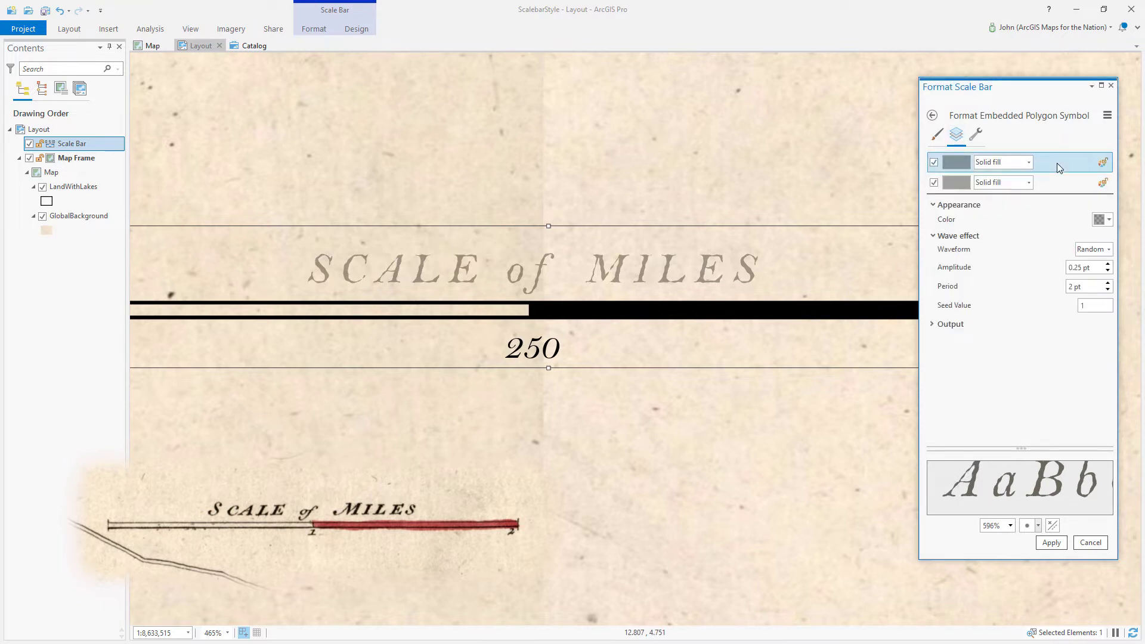
{"action": "left_click", "coordinate": [1075, 267]}
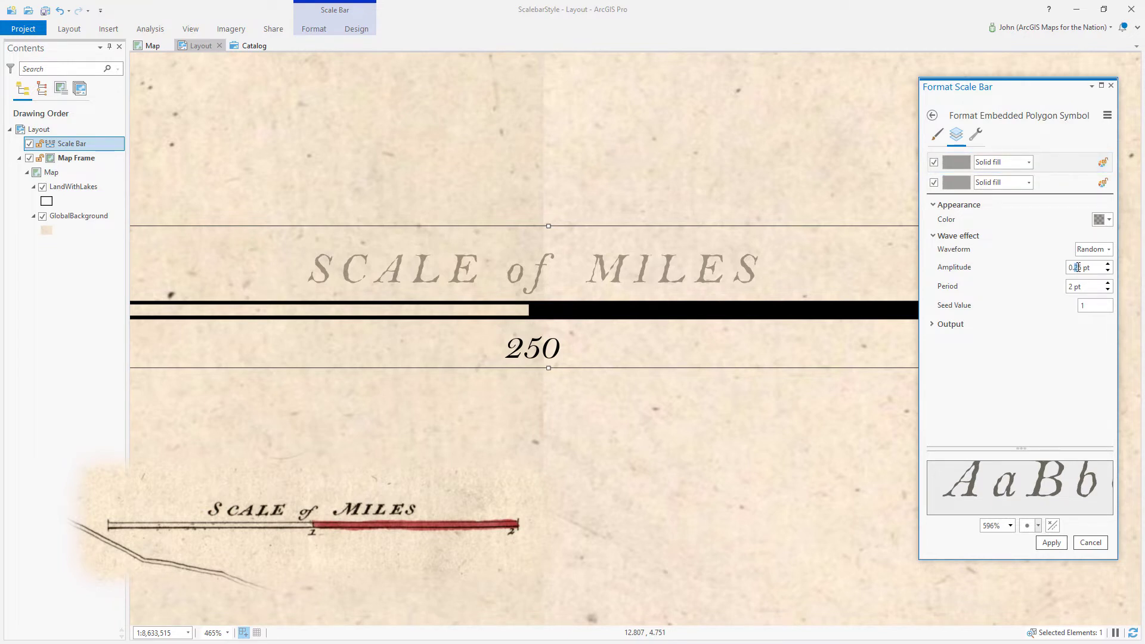
{"action": "key", "text": "Tab"}
{"action": "left_click", "coordinate": [1073, 288]}
{"action": "double_click", "coordinate": [1070, 287]}
{"action": "scroll", "coordinate": [1038, 479], "scroll_direction": "up", "scroll_amount": 5}
{"action": "scroll", "coordinate": [1038, 479], "scroll_direction": "up", "scroll_amount": 5}
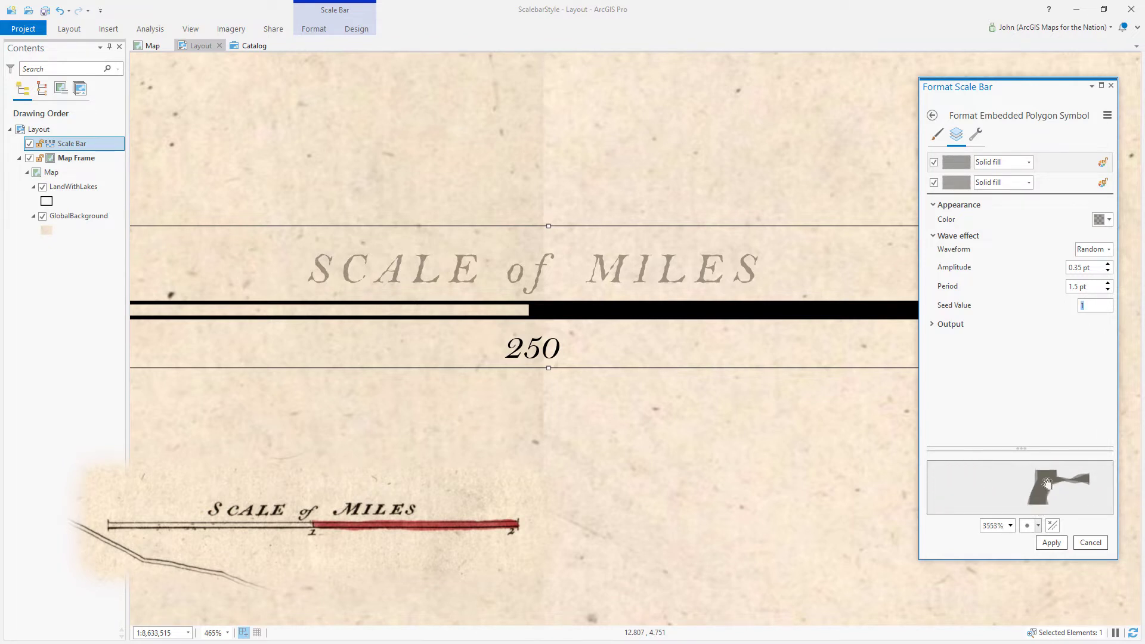
{"action": "scroll", "coordinate": [1047, 482], "scroll_direction": "down", "scroll_amount": 2}
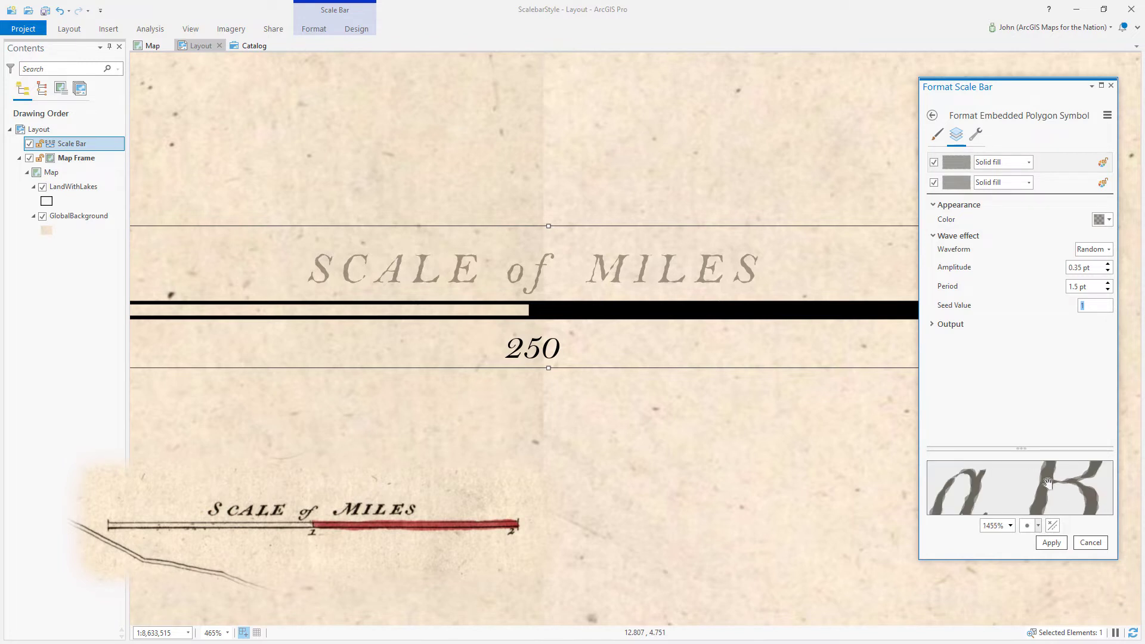
Lower the upper solid fill's color transparency to about 20% and apply the two-layer symbol to the label.
{"action": "left_click", "coordinate": [1068, 161]}
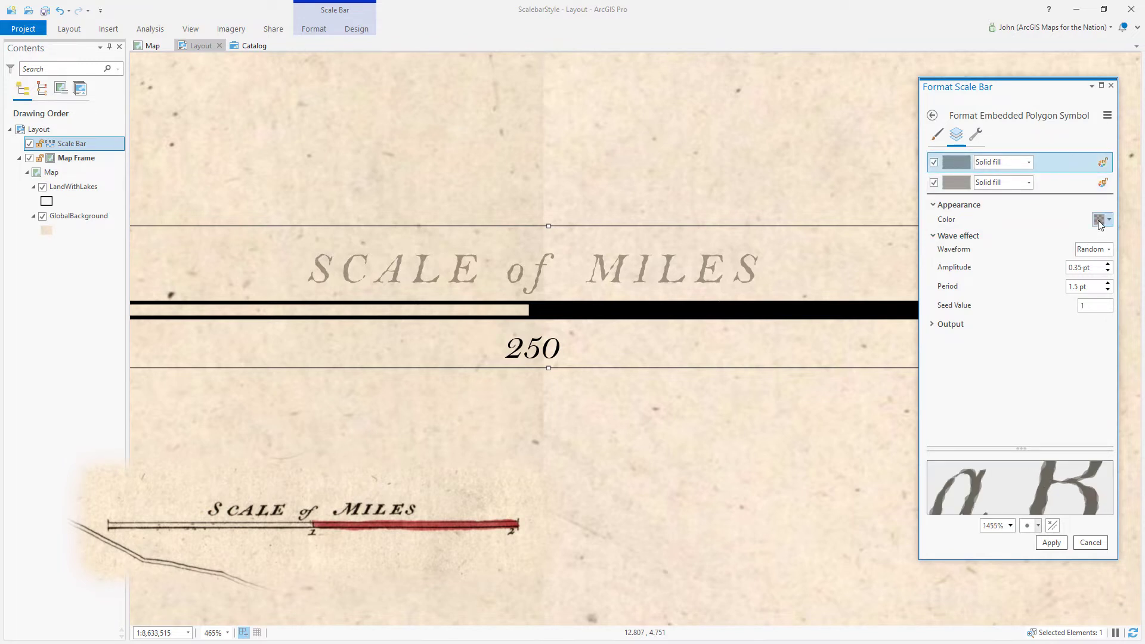
{"action": "left_click", "coordinate": [1100, 220]}
{"action": "left_click", "coordinate": [1014, 405]}
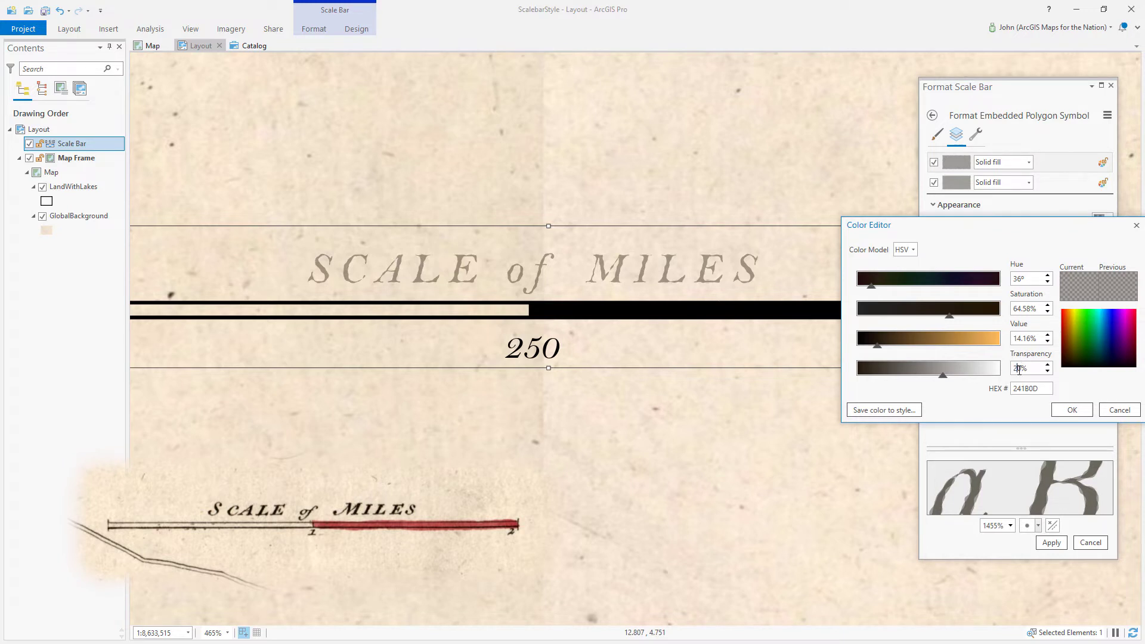
{"action": "left_click", "coordinate": [1071, 412]}
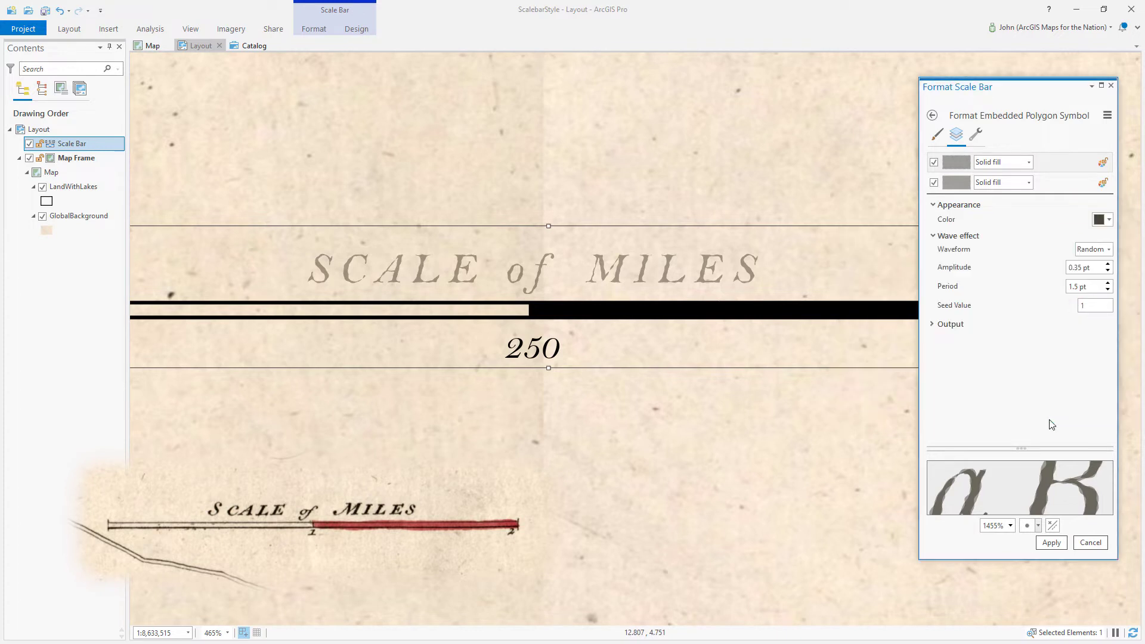
{"action": "left_click", "coordinate": [1050, 544]}
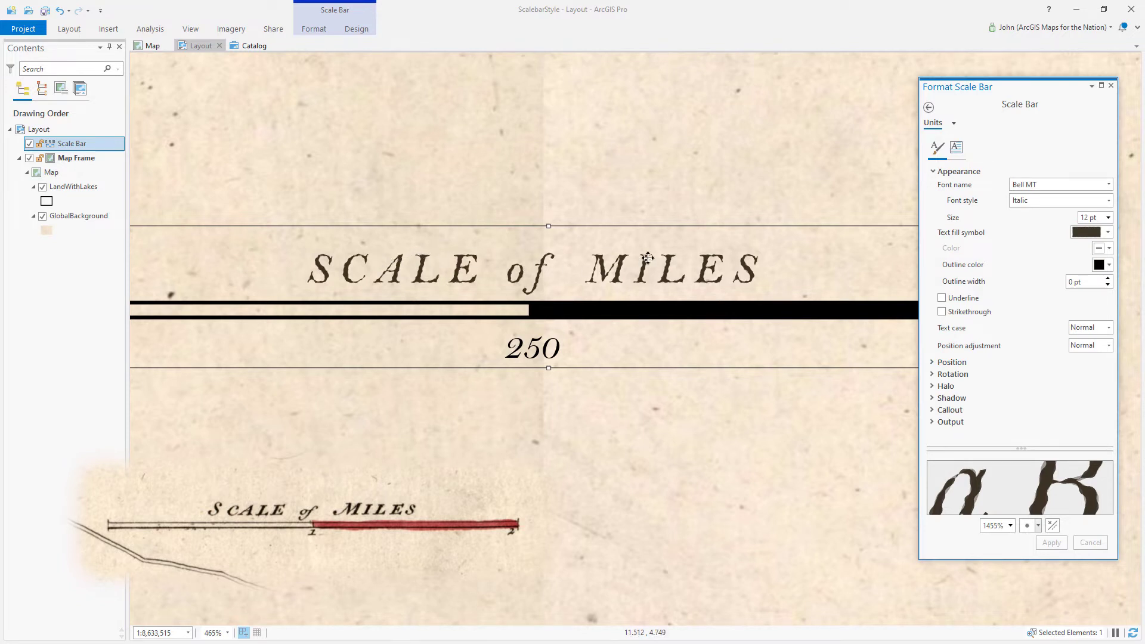
Reopen the label's text fill symbol and save the embedded polygon symbol to the Favorites style under a name starting with WavyTextF.
{"action": "scroll", "coordinate": [503, 267], "scroll_direction": "down", "scroll_amount": 2}
{"action": "scroll", "coordinate": [500, 265], "scroll_direction": "down", "scroll_amount": 3}
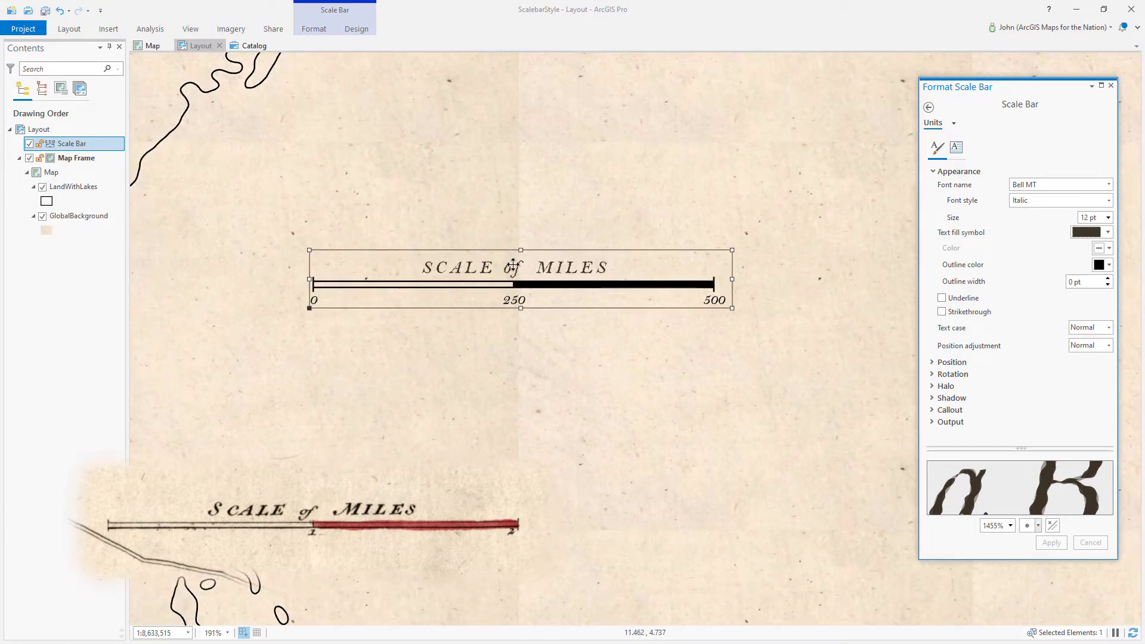
{"action": "scroll", "coordinate": [513, 265], "scroll_direction": "up", "scroll_amount": 3}
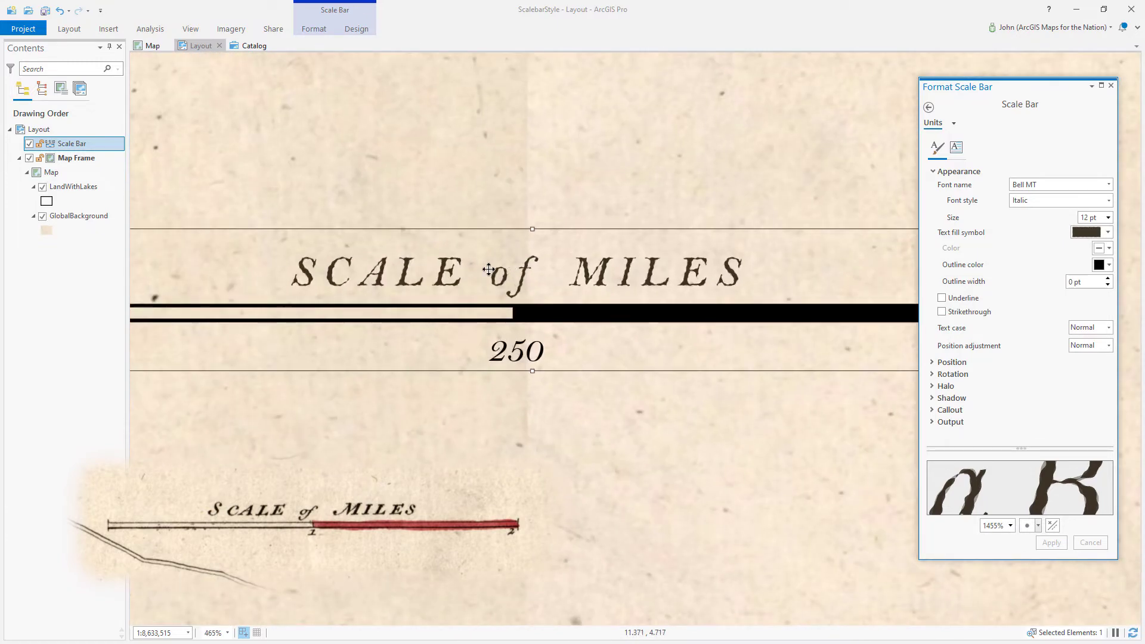
{"action": "scroll", "coordinate": [489, 270], "scroll_direction": "down", "scroll_amount": 2}
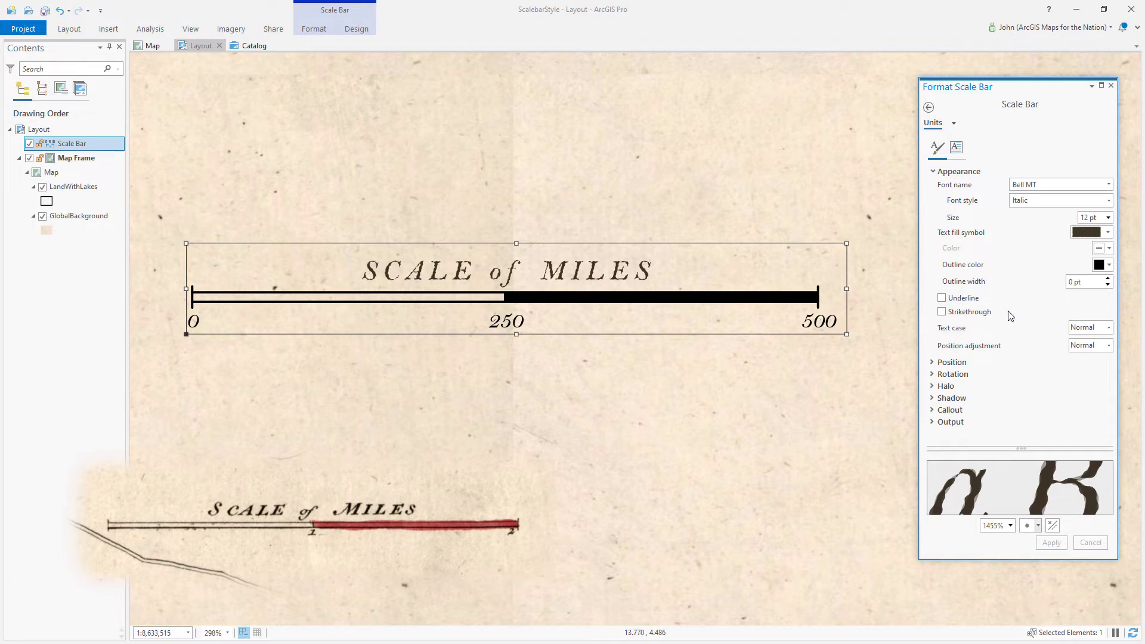
{"action": "left_click", "coordinate": [1109, 232]}
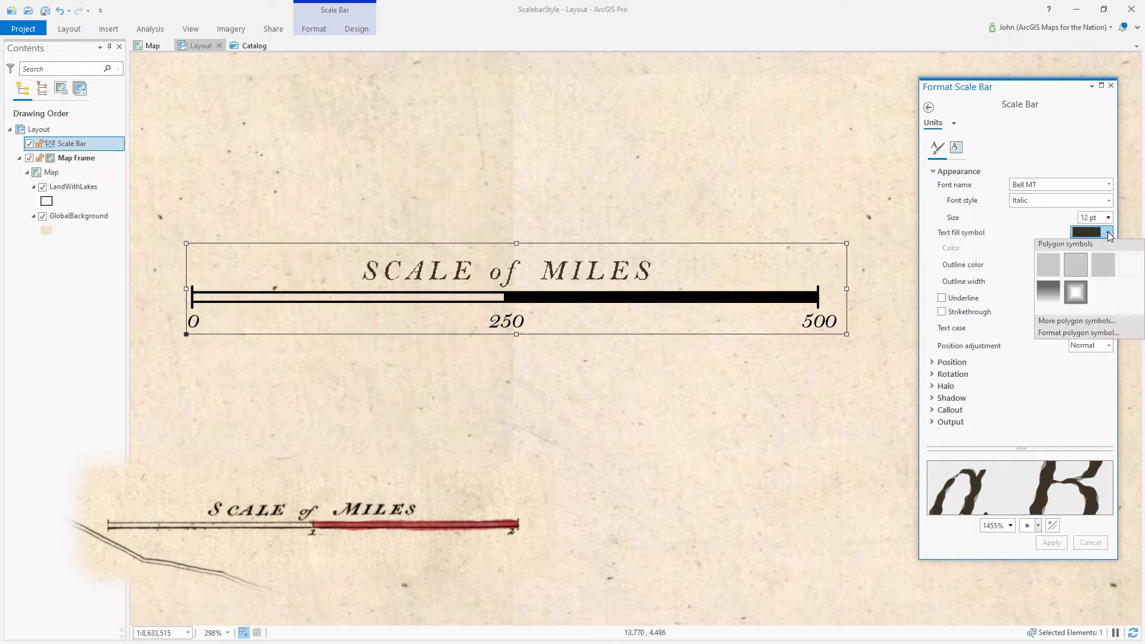
{"action": "left_click", "coordinate": [1059, 333]}
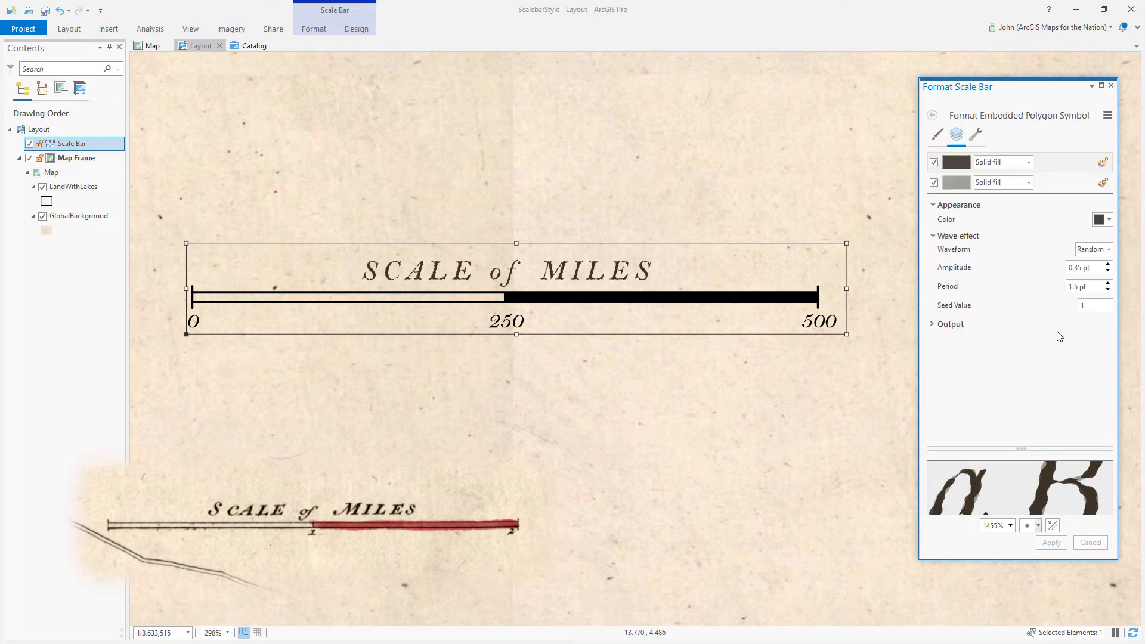
{"action": "left_click", "coordinate": [965, 187]}
{"action": "left_click", "coordinate": [1045, 168]}
{"action": "left_click", "coordinate": [1107, 116]}
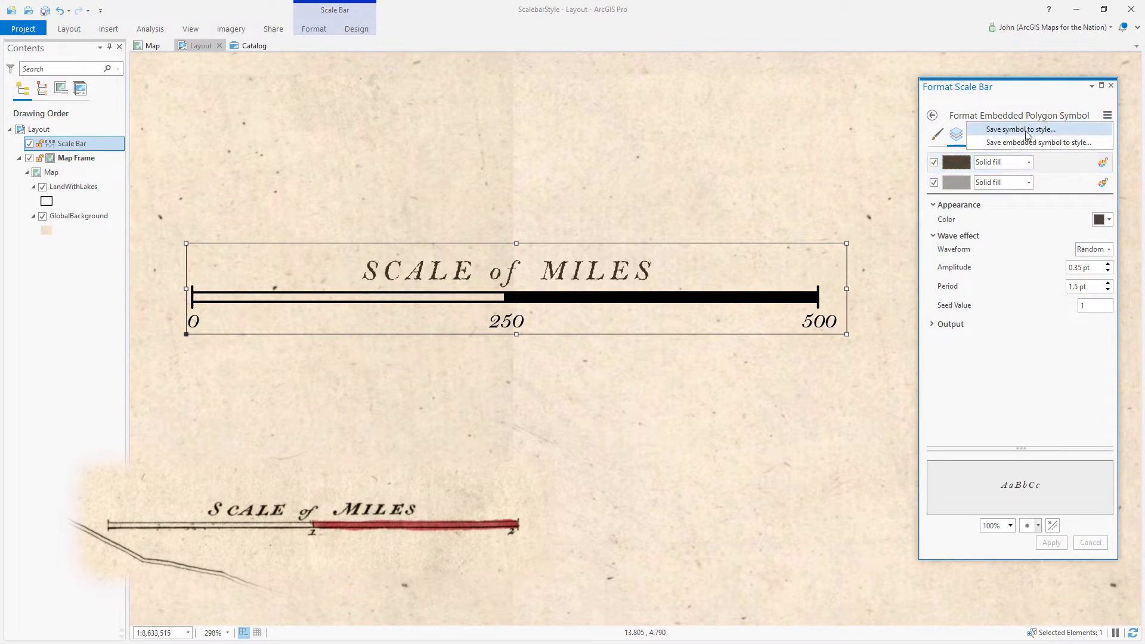
{"action": "left_click", "coordinate": [1010, 387]}
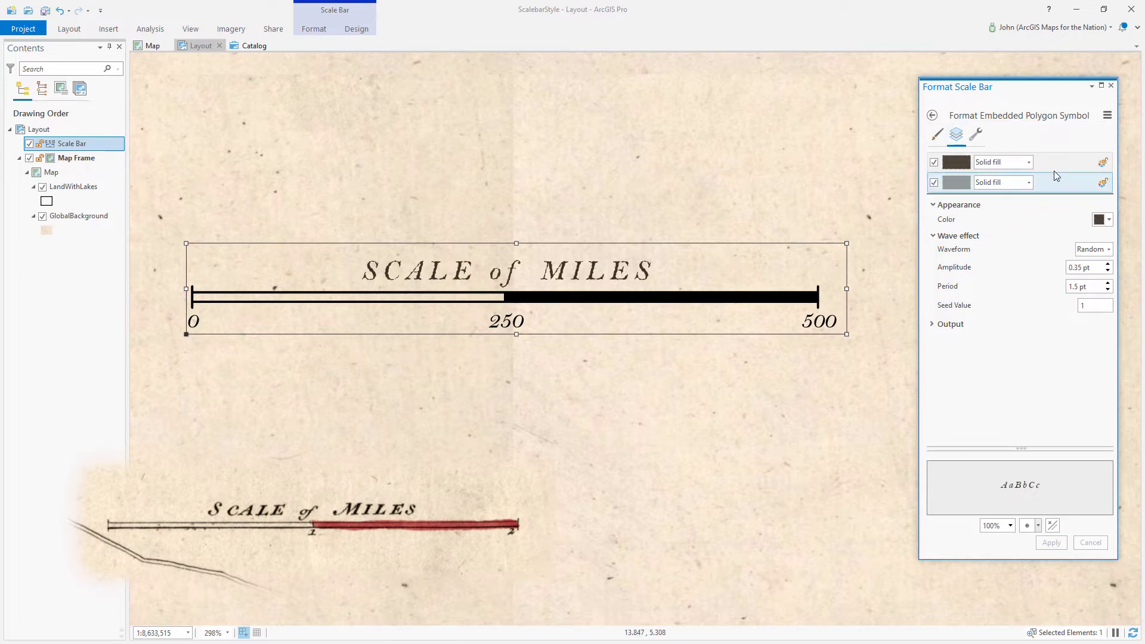
{"action": "left_click", "coordinate": [1107, 115]}
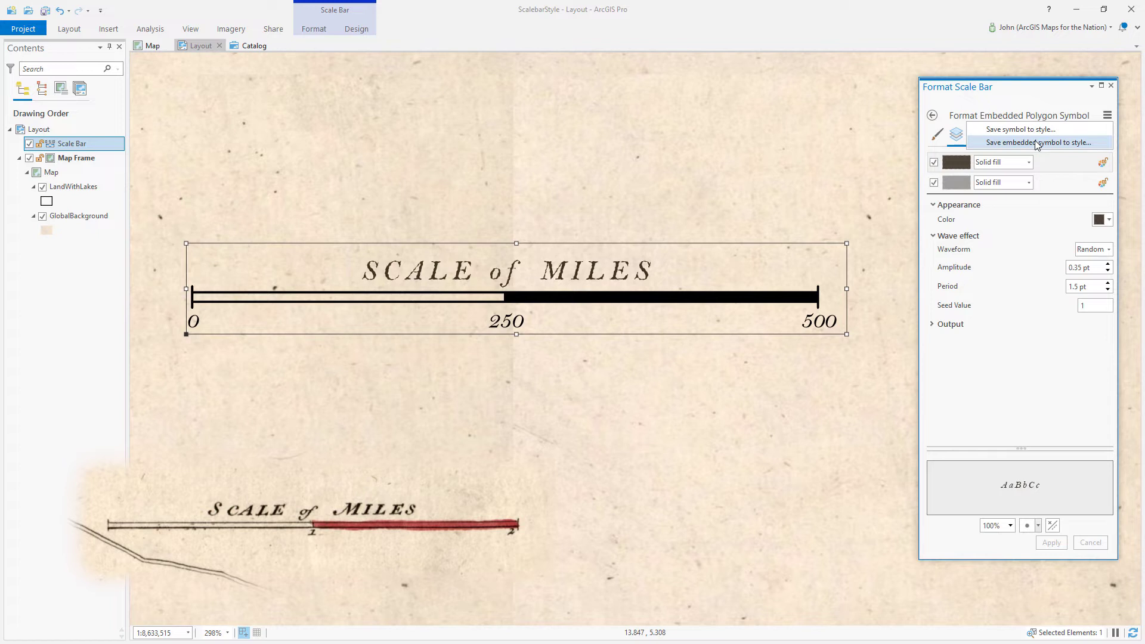
{"action": "left_click", "coordinate": [1038, 143]}
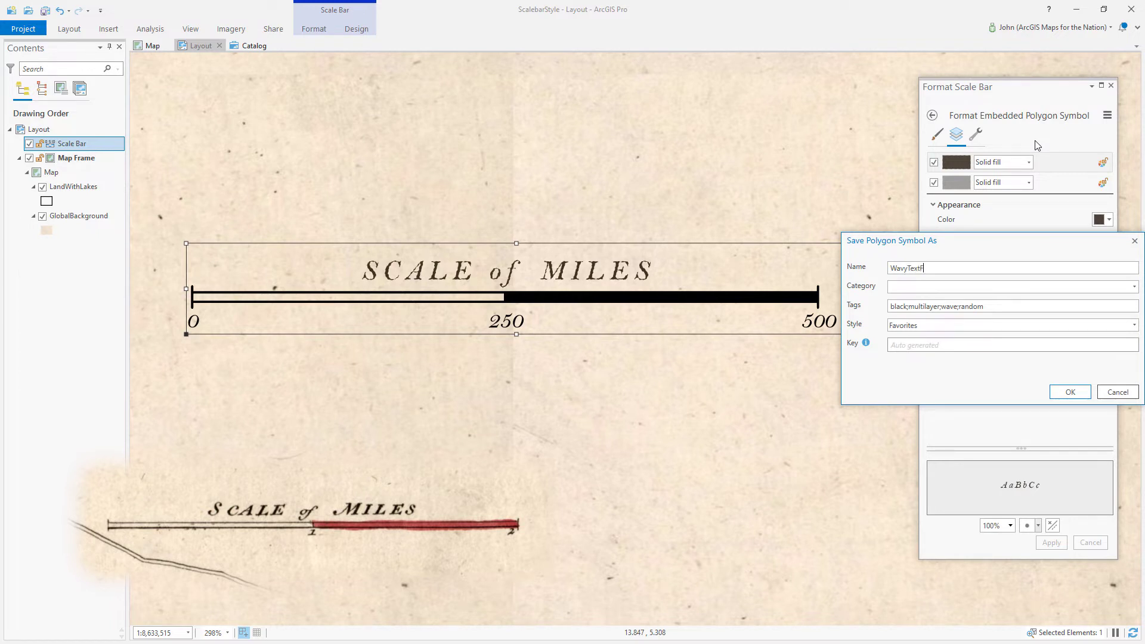
{"action": "left_click", "coordinate": [1071, 390]}
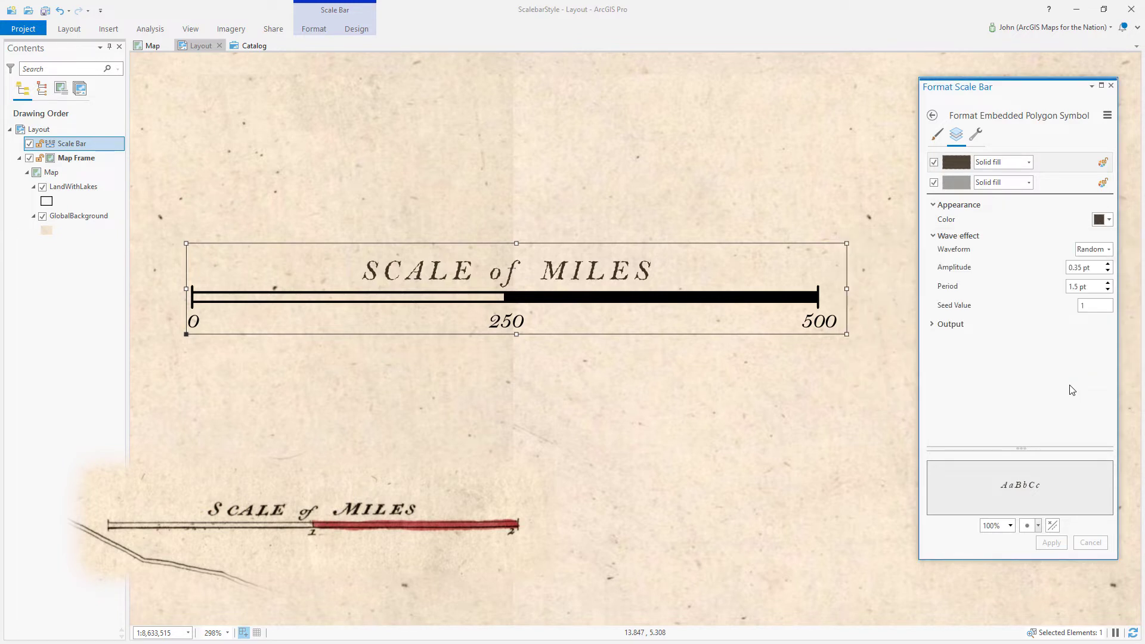
Apply the WavyTextFill favorite as the text fill symbol of the scale bar's numbers and deselect the scale bar.
{"action": "left_click", "coordinate": [931, 117]}
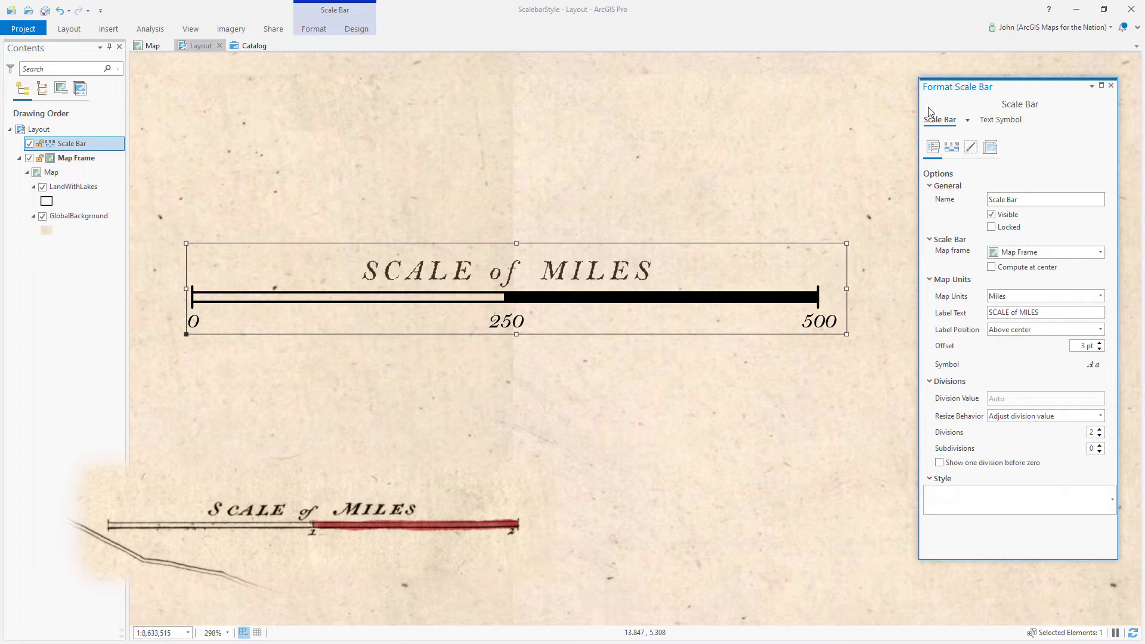
{"action": "left_click", "coordinate": [952, 147]}
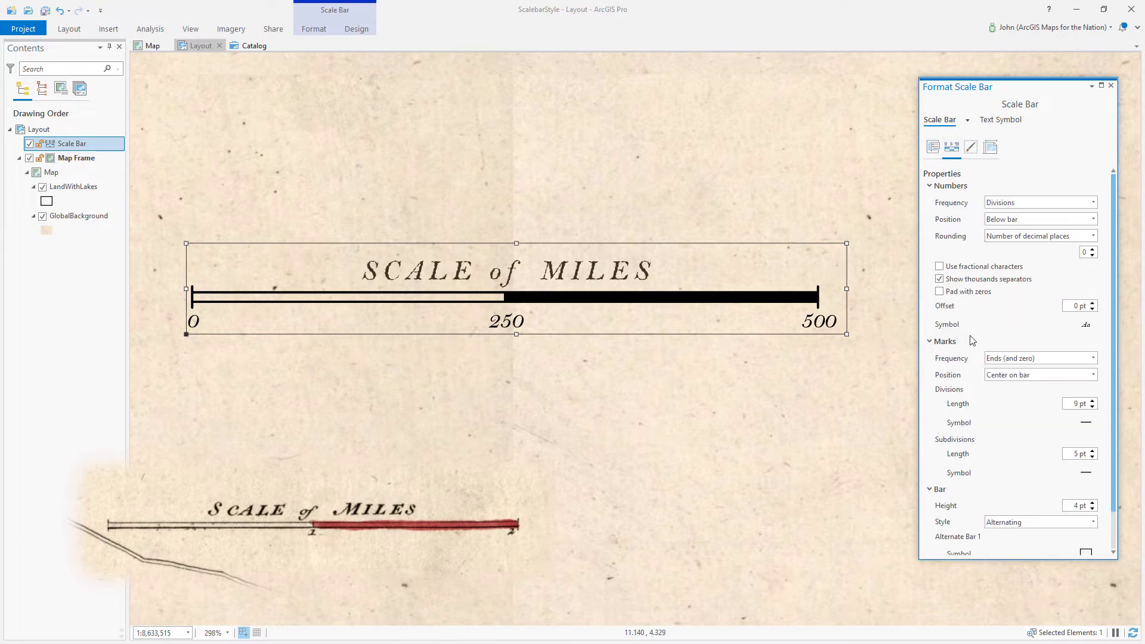
{"action": "left_click", "coordinate": [1085, 326]}
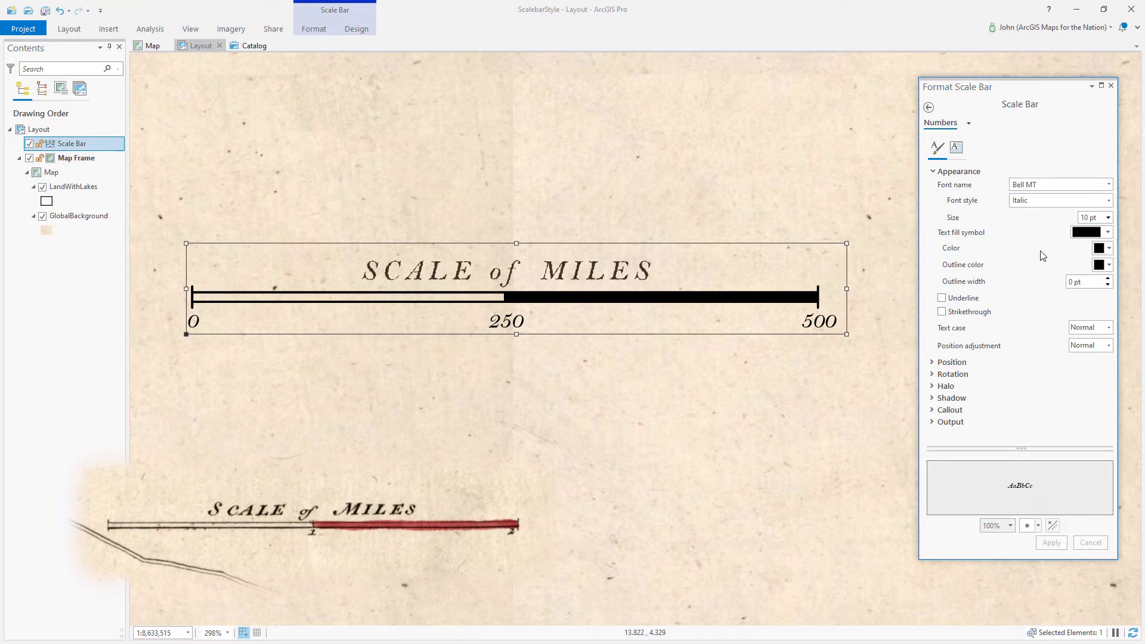
{"action": "left_click", "coordinate": [1083, 233]}
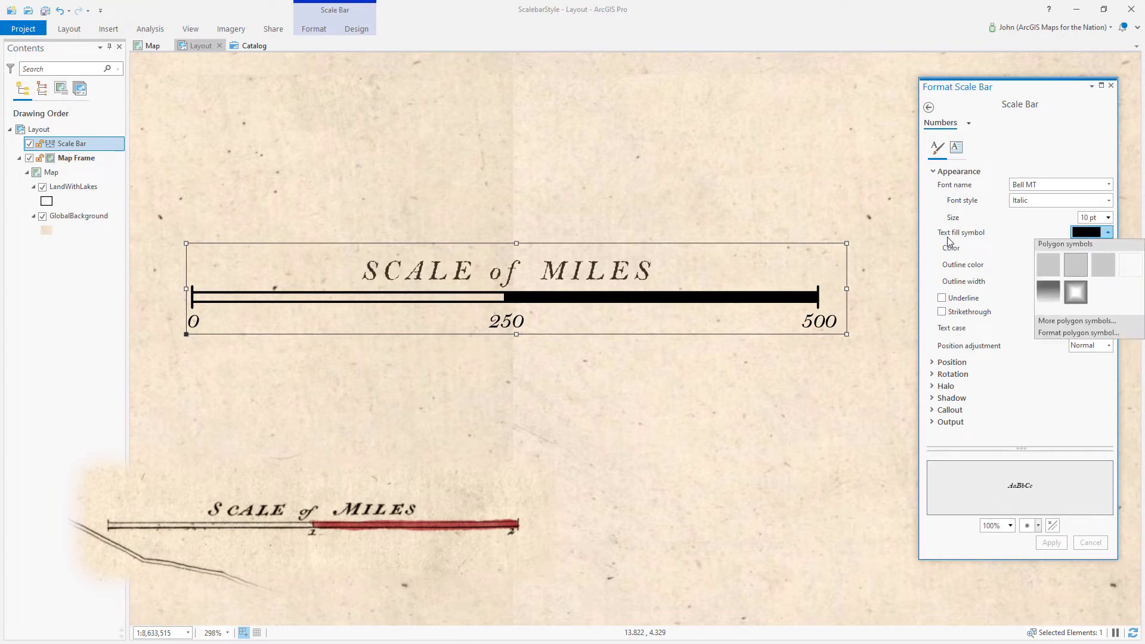
{"action": "left_click", "coordinate": [1067, 320]}
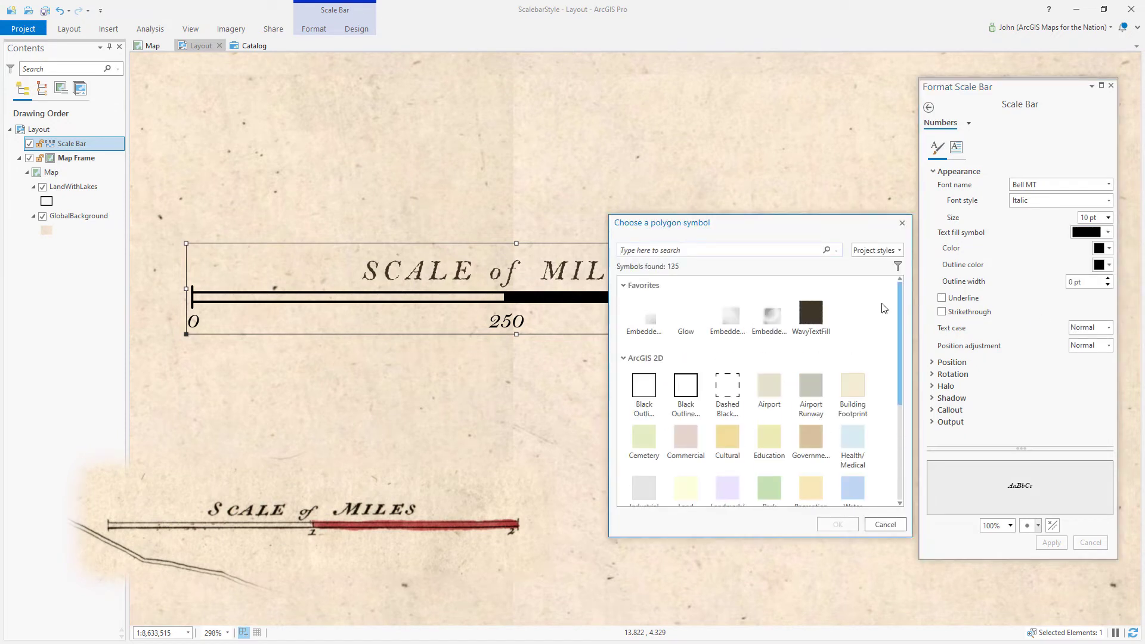
{"action": "left_click", "coordinate": [812, 319]}
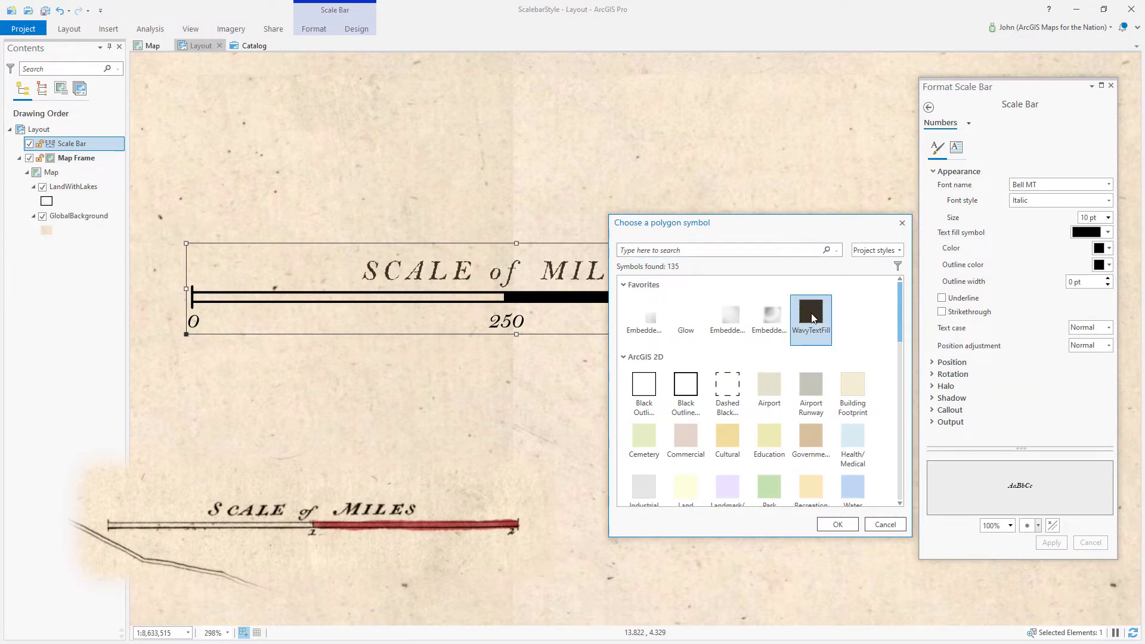
{"action": "left_click", "coordinate": [838, 527]}
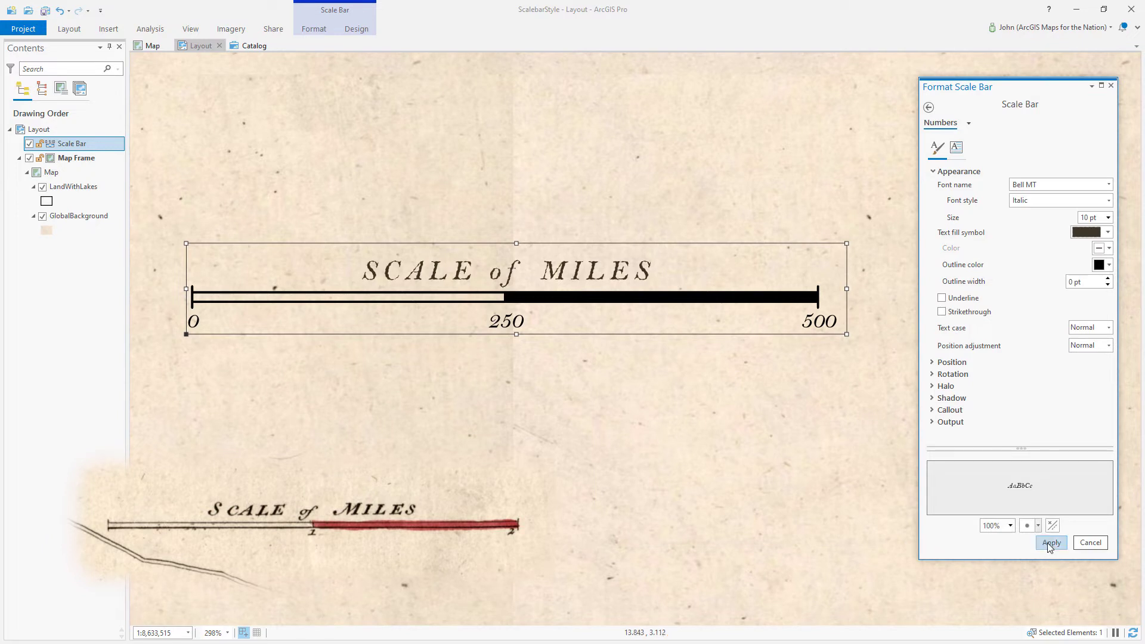
{"action": "left_click", "coordinate": [1048, 543]}
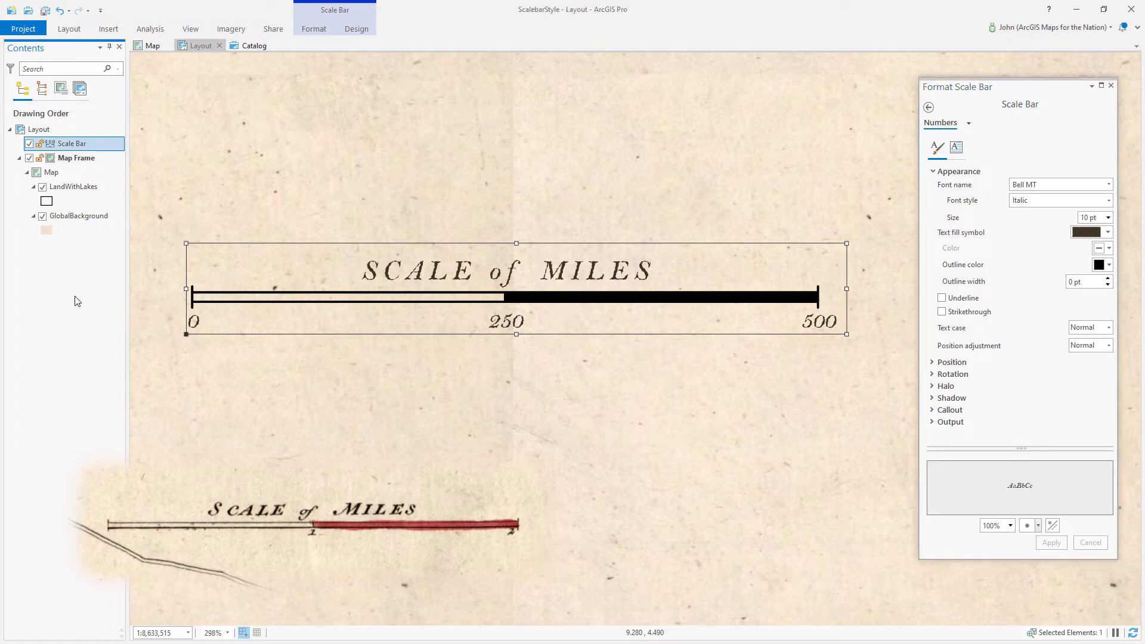
{"action": "left_click", "coordinate": [70, 130]}
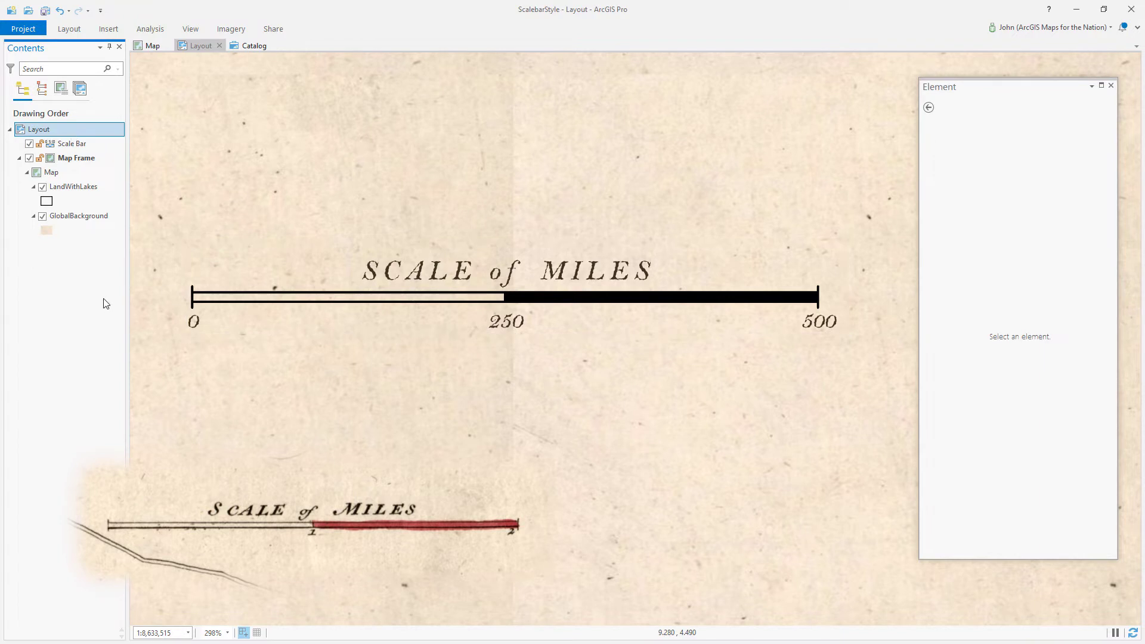
Reselect the scale bar and add a Wave effect to the solid stroke layer of the Alternate Bar 1 symbol.
{"action": "left_click", "coordinate": [522, 299]}
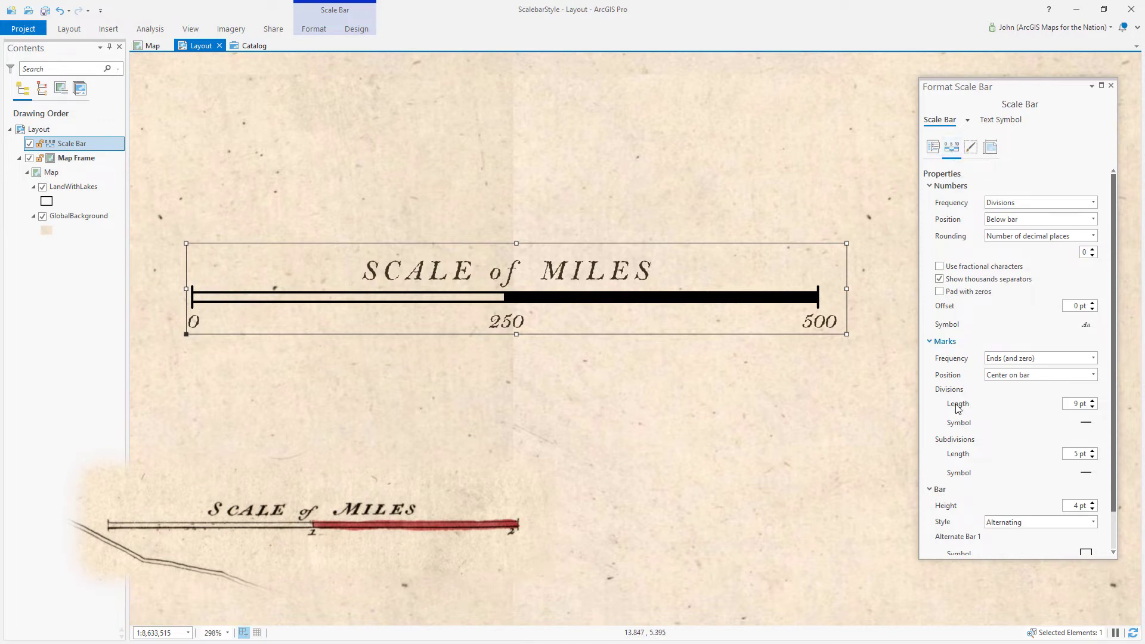
{"action": "left_click_drag", "start_coordinate": [1114, 360], "coordinate": [1117, 428]}
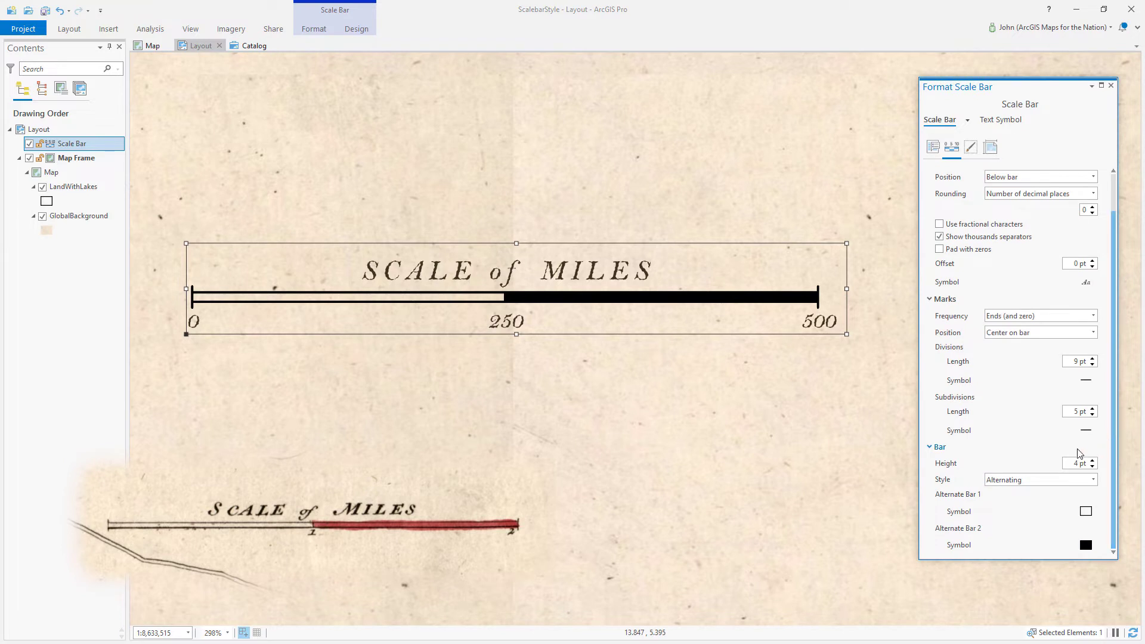
{"action": "left_click", "coordinate": [1092, 461]}
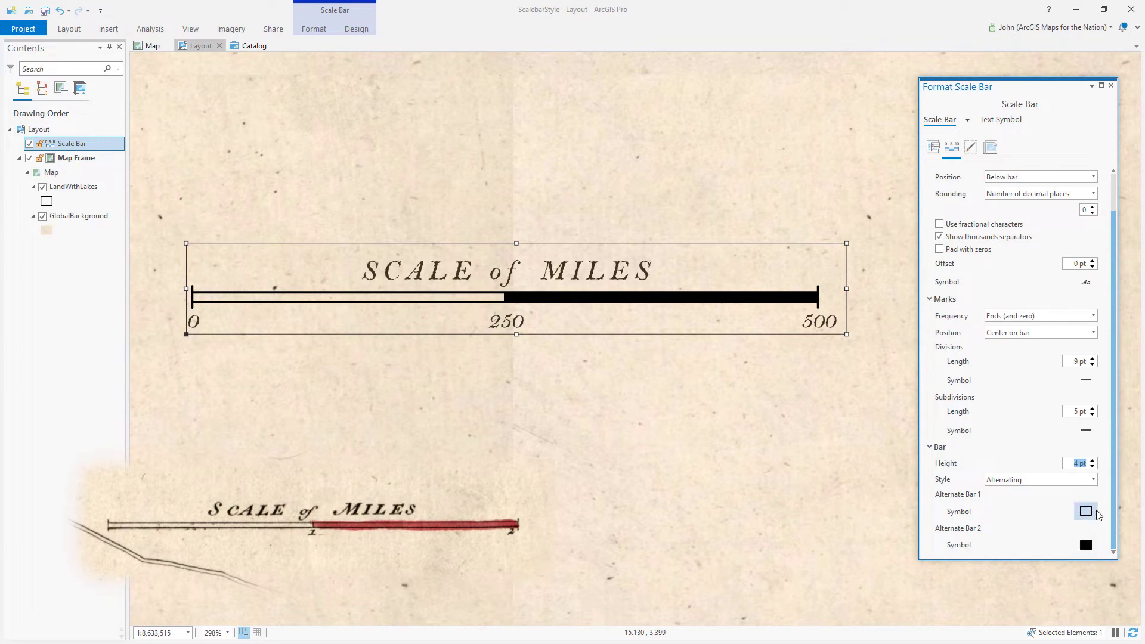
{"action": "left_click", "coordinate": [1097, 511]}
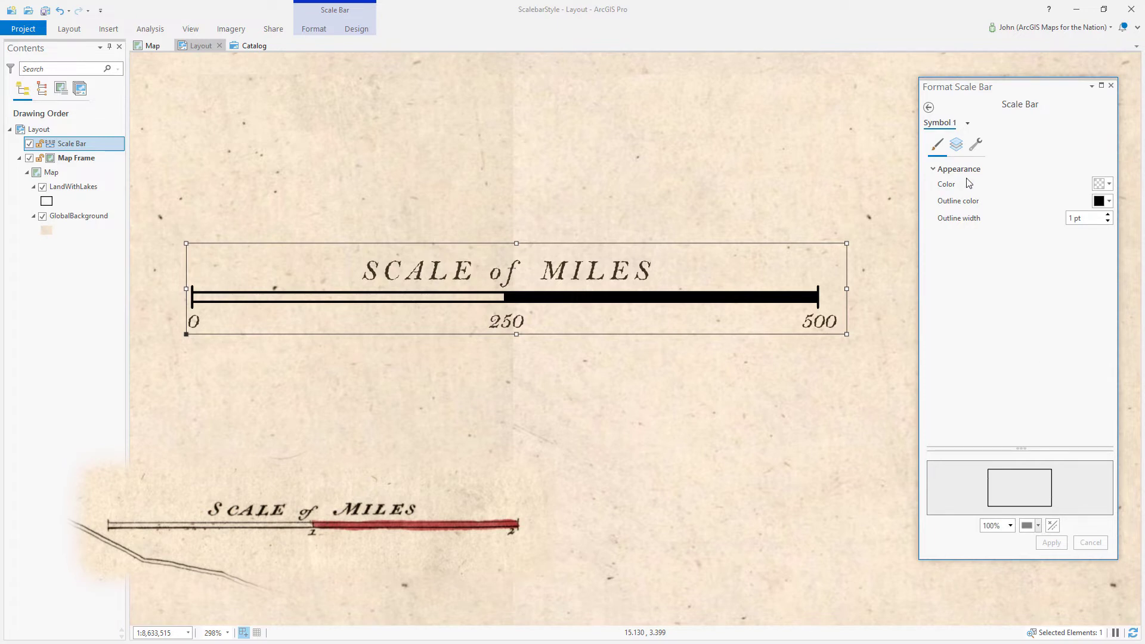
{"action": "left_click", "coordinate": [955, 147]}
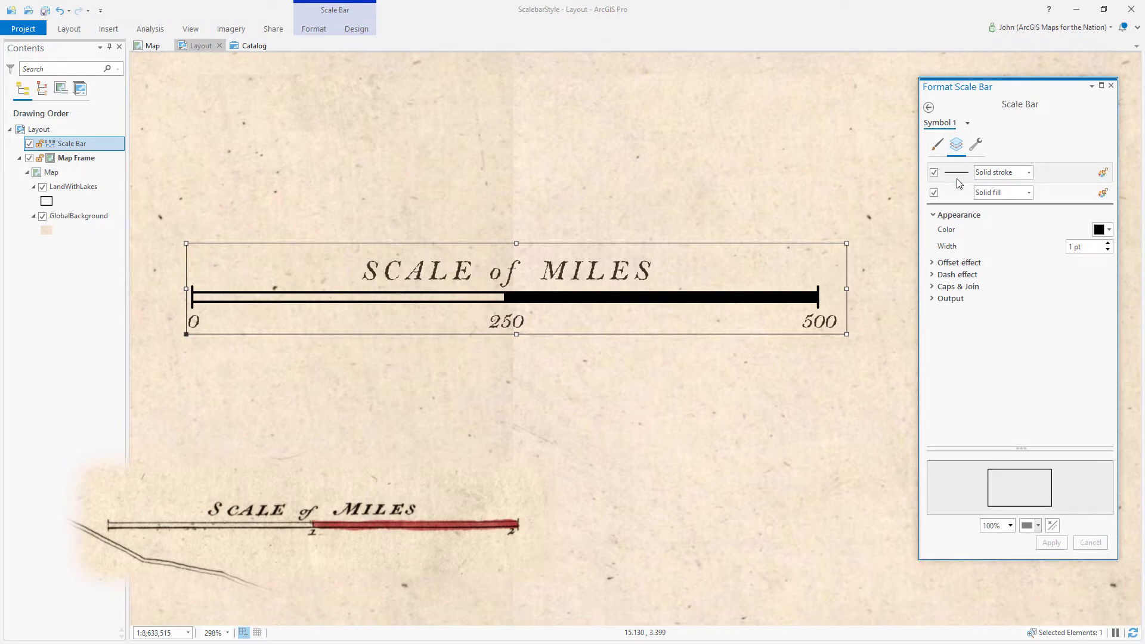
{"action": "left_click", "coordinate": [1050, 174]}
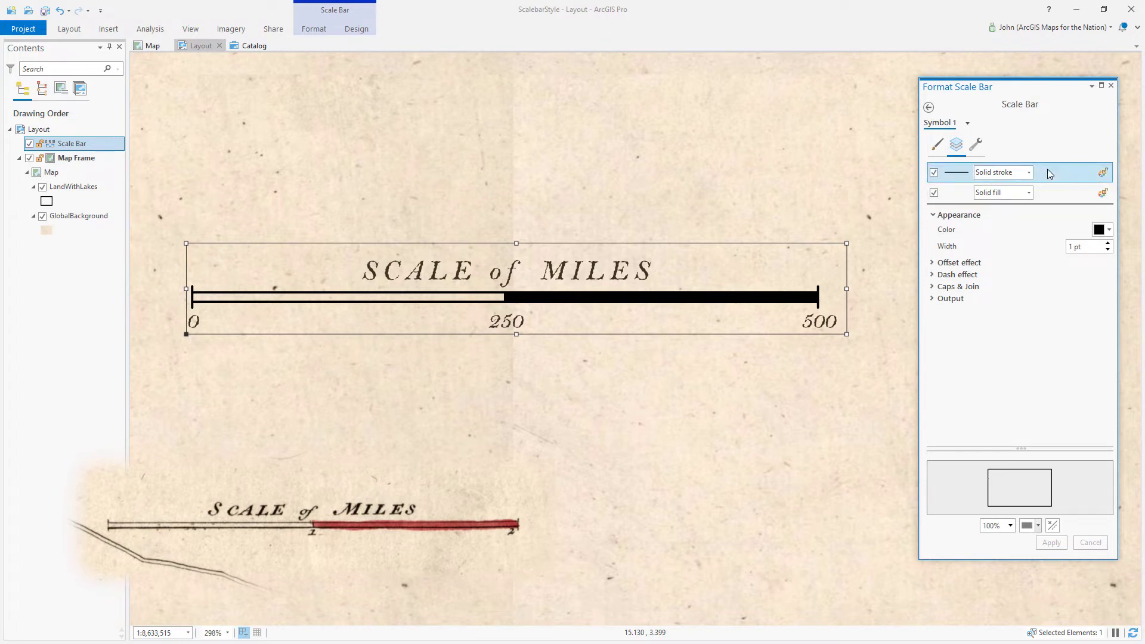
{"action": "left_click", "coordinate": [975, 145]}
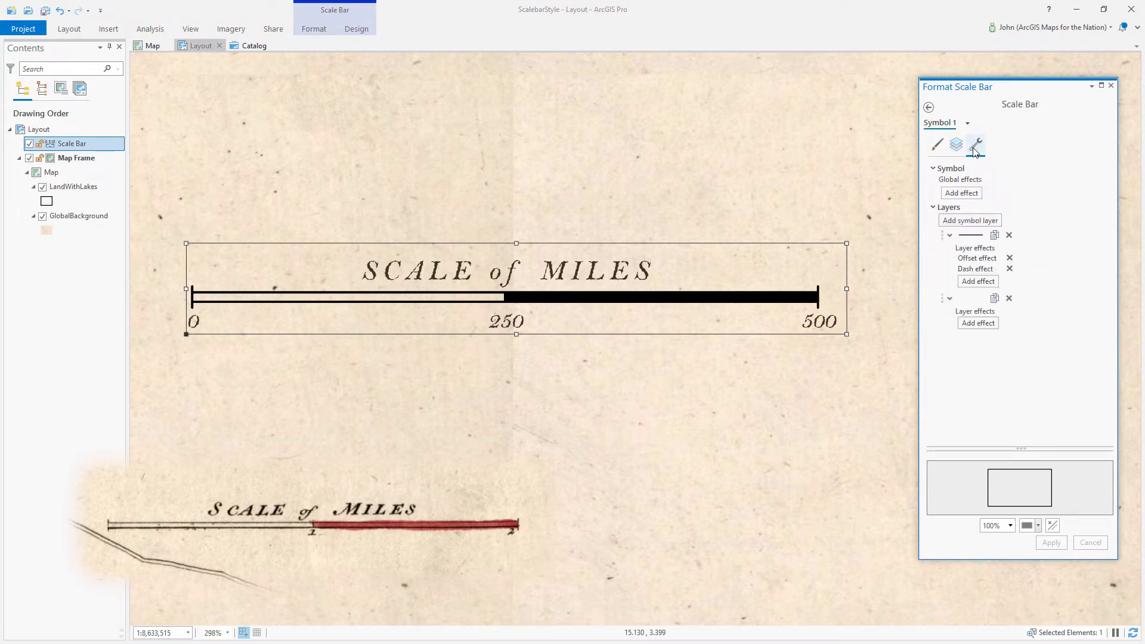
{"action": "left_click", "coordinate": [977, 281]}
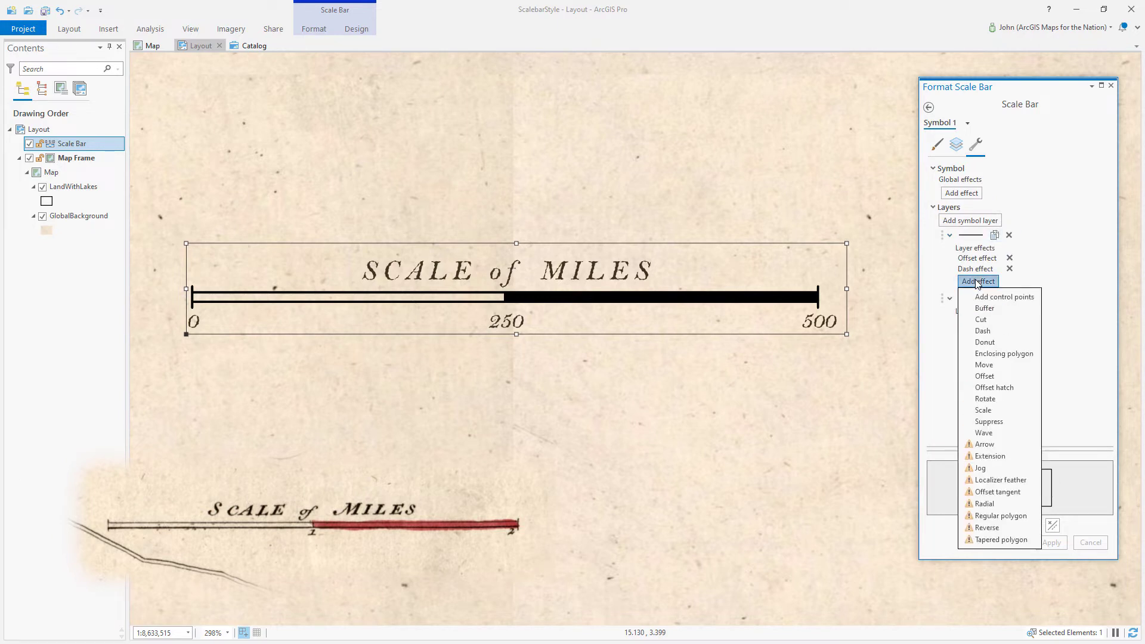
{"action": "left_click", "coordinate": [983, 433]}
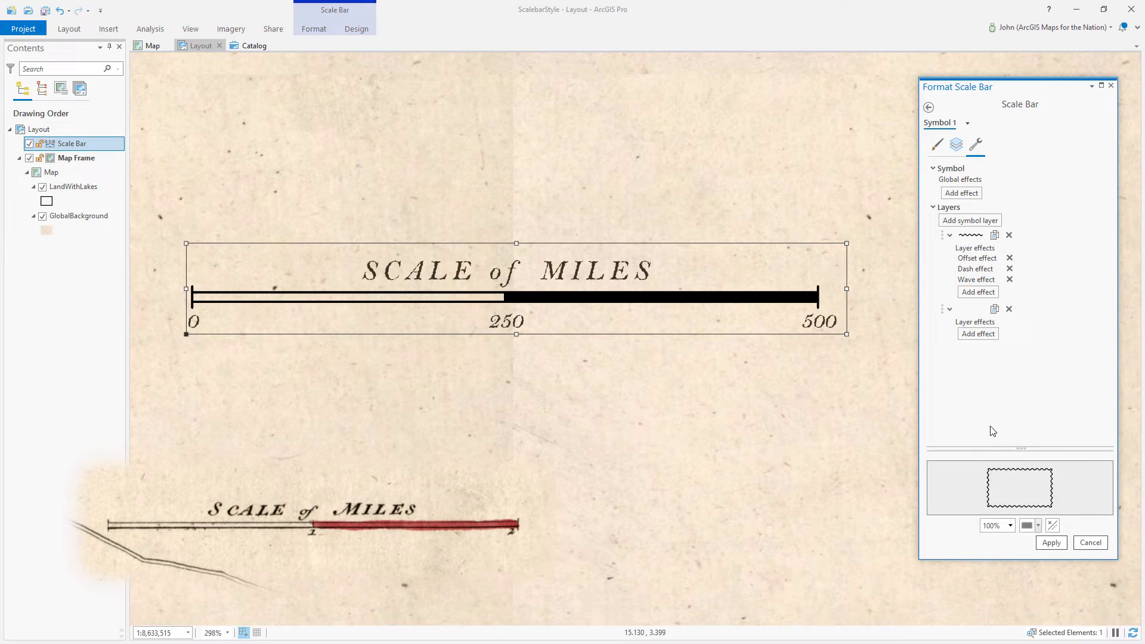
Set the stroke's Wave effect to the Random waveform with an amplitude of 1.2 pt and a period of 3 pt.
{"action": "left_click", "coordinate": [957, 146]}
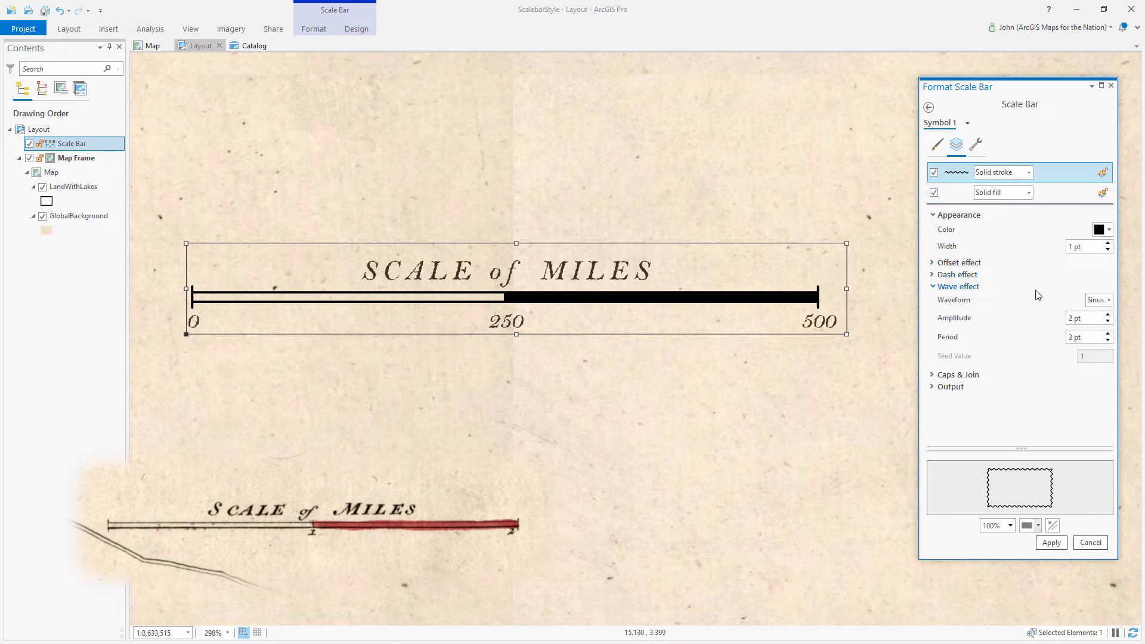
{"action": "left_click", "coordinate": [1100, 300]}
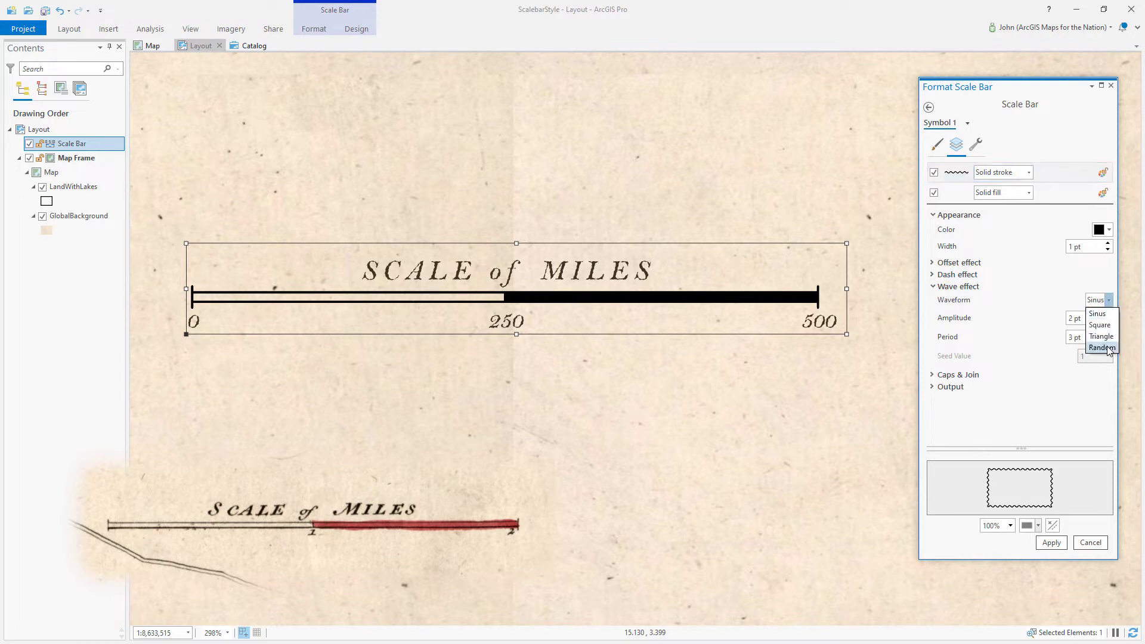
{"action": "left_click", "coordinate": [1101, 348]}
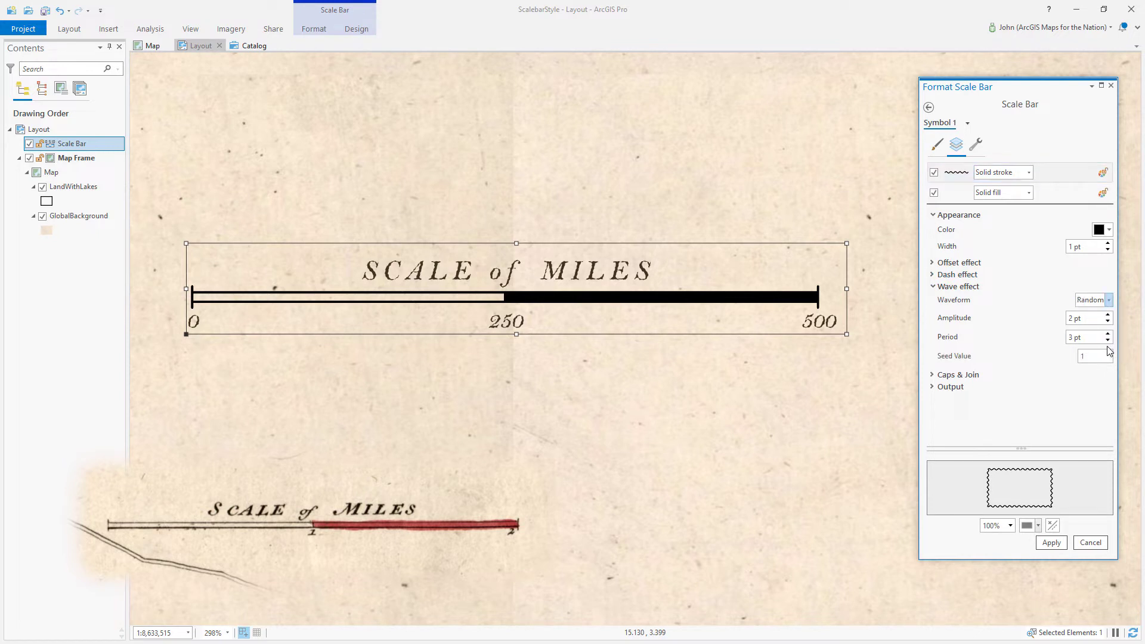
{"action": "double_click", "coordinate": [1072, 338]}
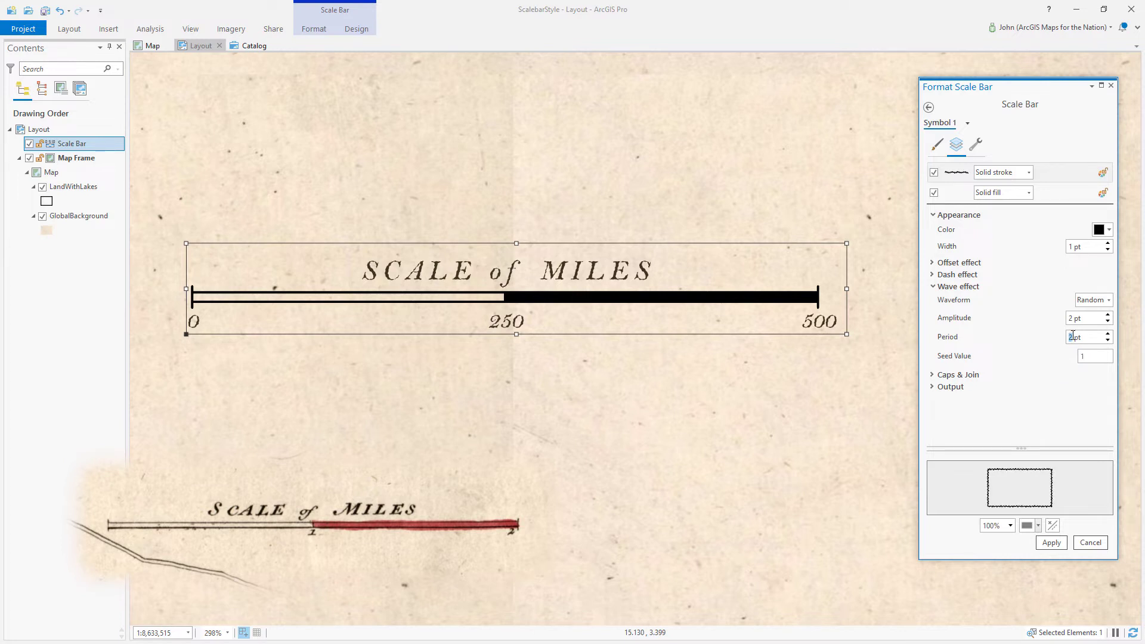
{"action": "type", "text": "3"}
{"action": "key", "text": "Tab"}
{"action": "left_click_drag", "start_coordinate": [1074, 319], "coordinate": [1068, 319]}
{"action": "type", "text": "1.2"}
{"action": "key", "text": "Tab"}
{"action": "scroll", "coordinate": [1012, 473], "scroll_direction": "up", "scroll_amount": 4}
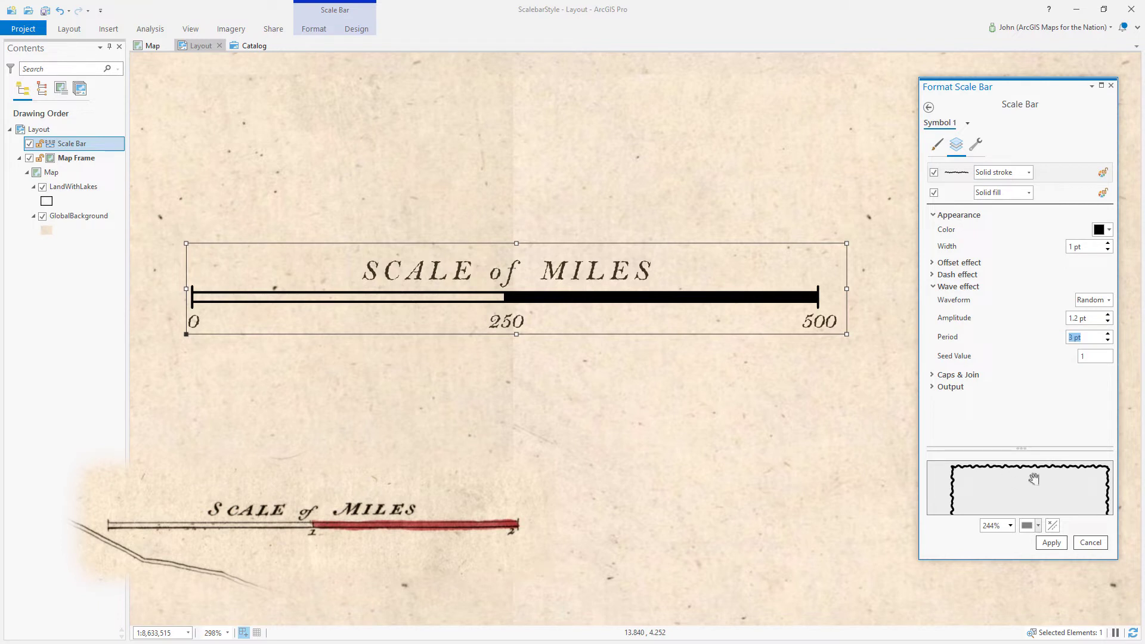
Set the transparency of the solid stroke's black color to 60%.
{"action": "left_click", "coordinate": [1101, 233]}
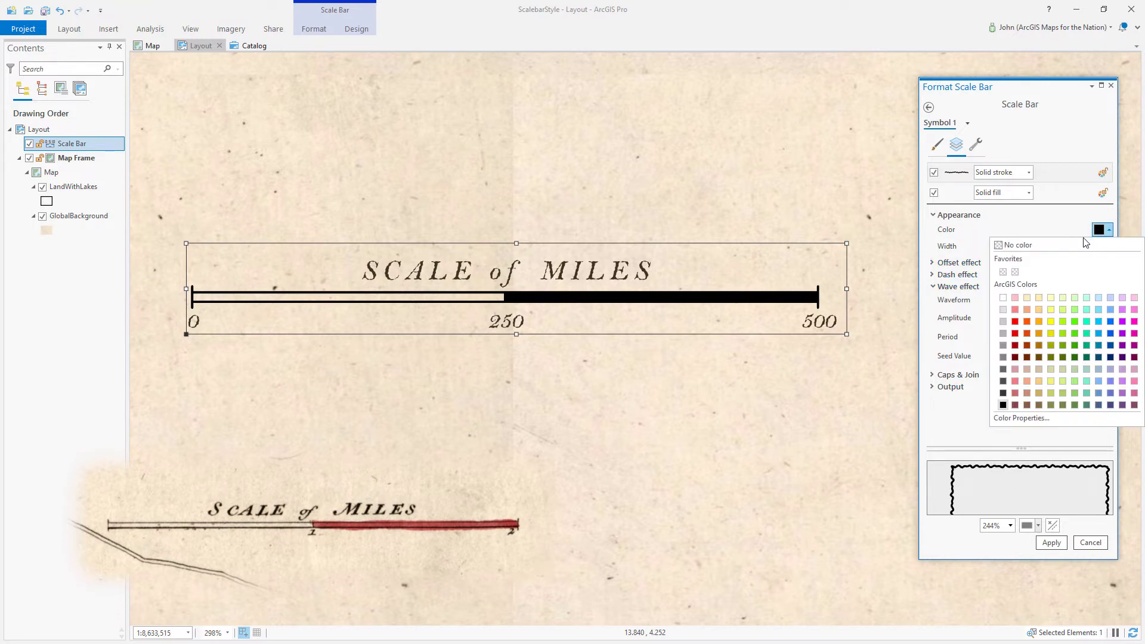
{"action": "left_click", "coordinate": [1020, 419]}
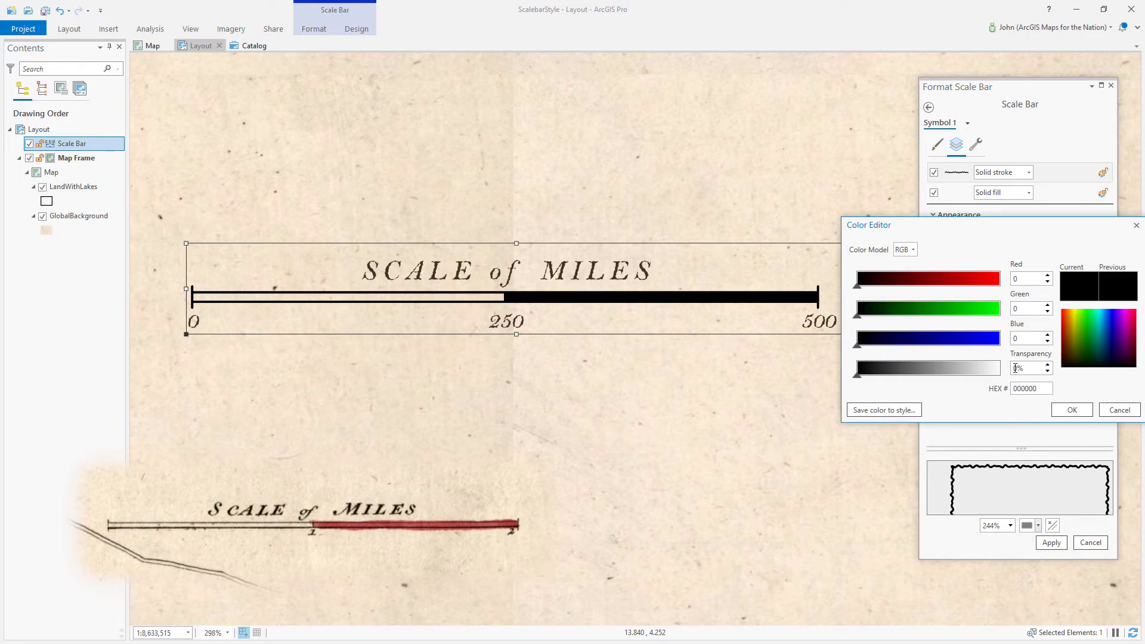
{"action": "type", "text": "60"}
{"action": "key", "text": "Tab"}
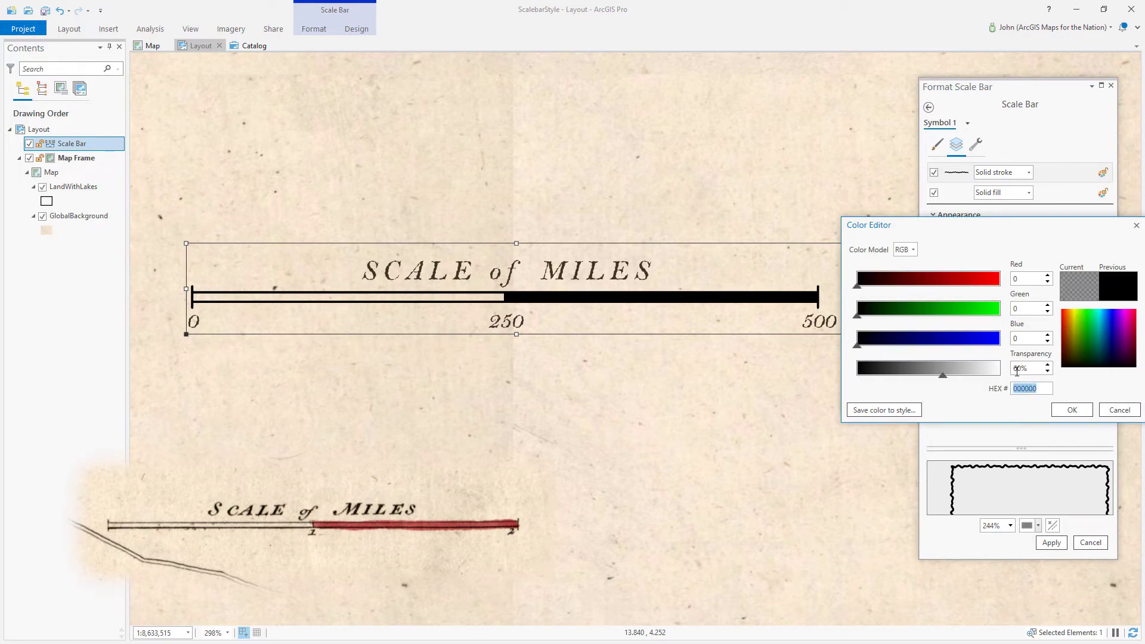
{"action": "left_click", "coordinate": [1075, 408]}
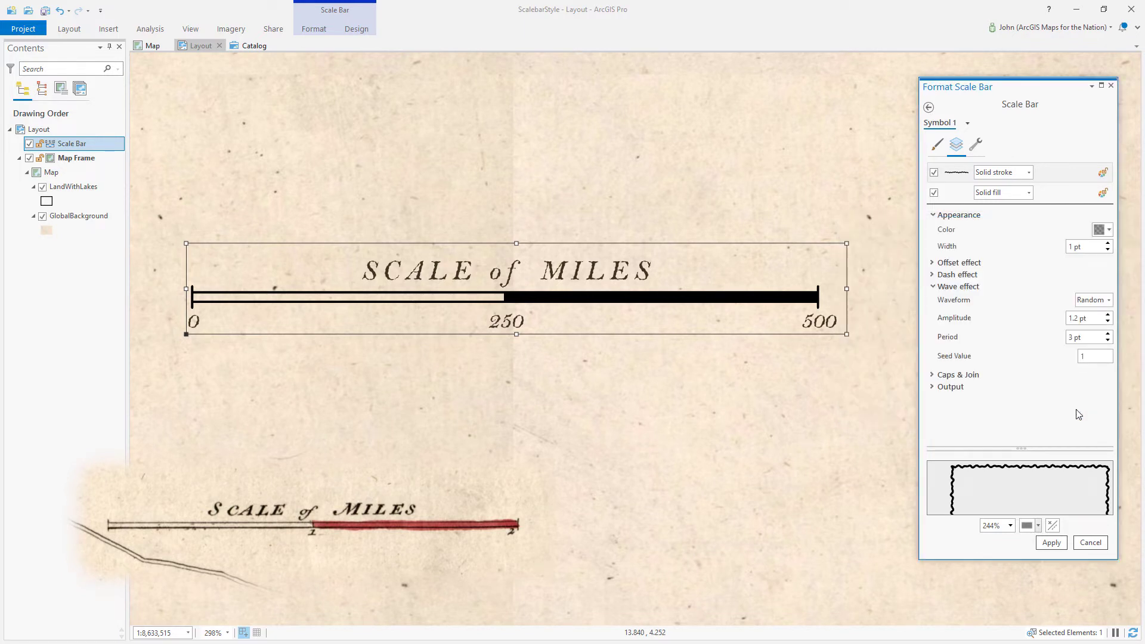
Duplicate the wavy stroke layer and give the upper copy a Wave effect amplitude of 1 pt and a period of 4 pt.
{"action": "left_click", "coordinate": [976, 146]}
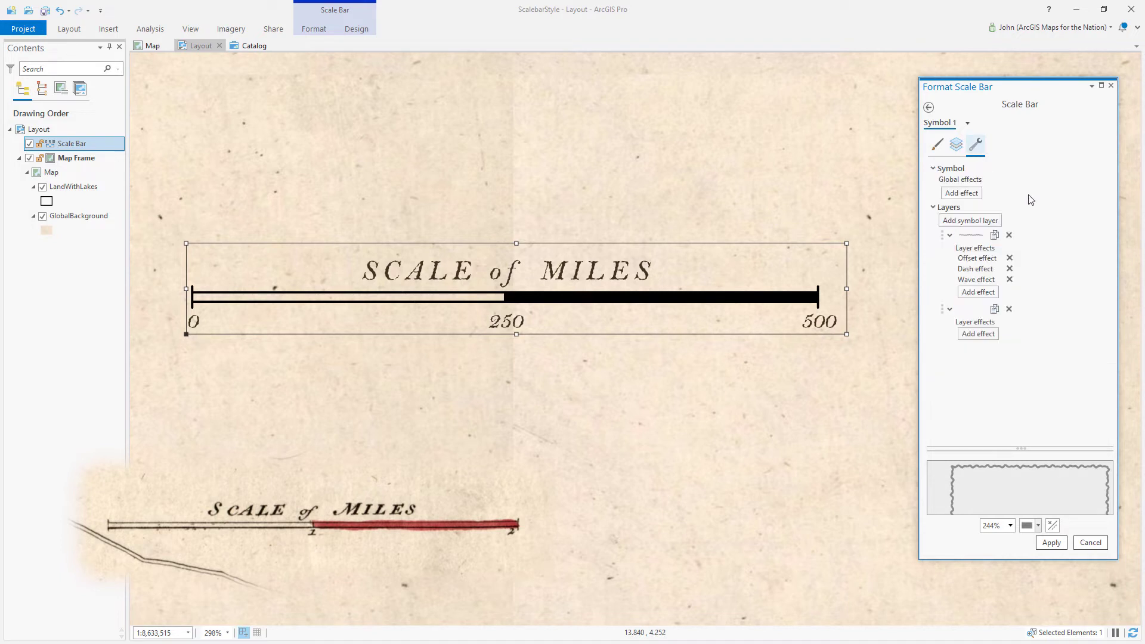
{"action": "left_click", "coordinate": [994, 236]}
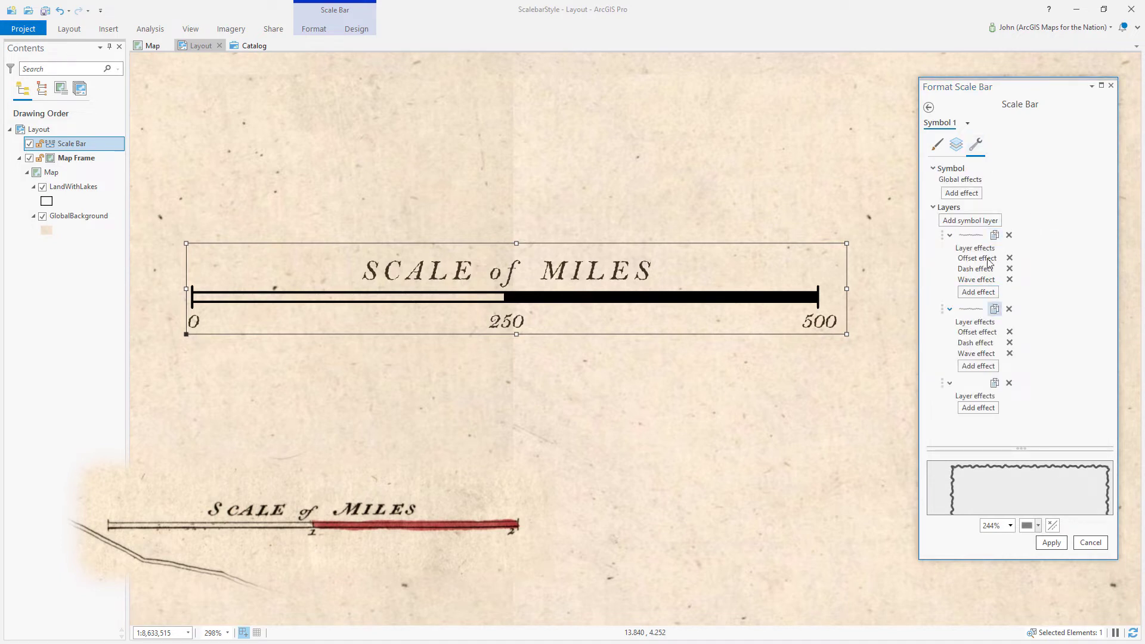
{"action": "left_click", "coordinate": [954, 149]}
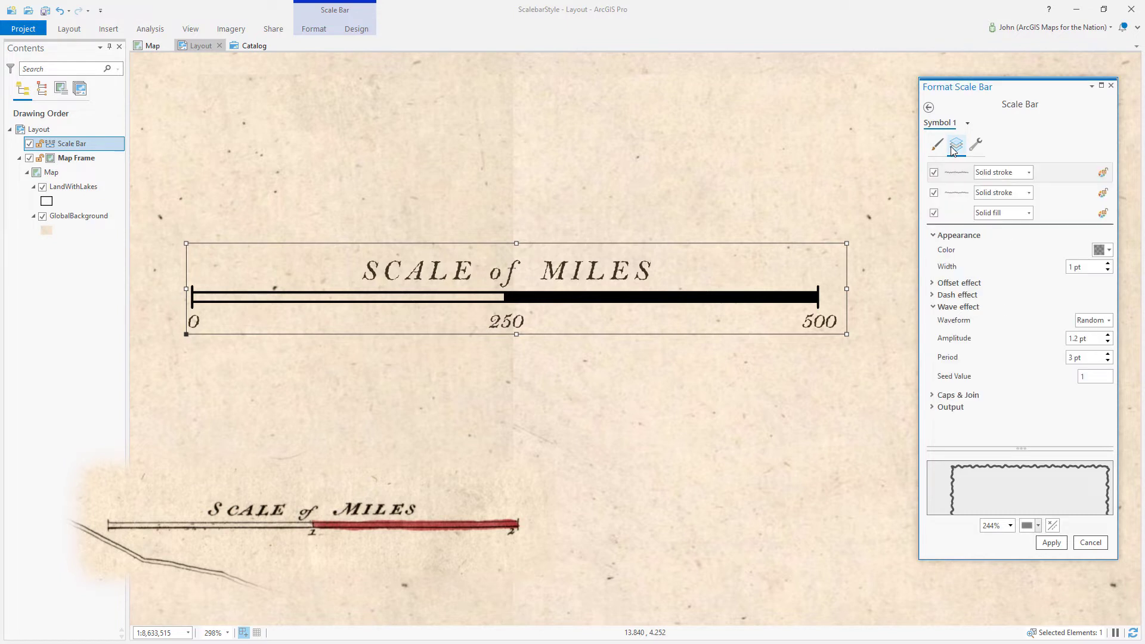
{"action": "left_click", "coordinate": [1063, 177]}
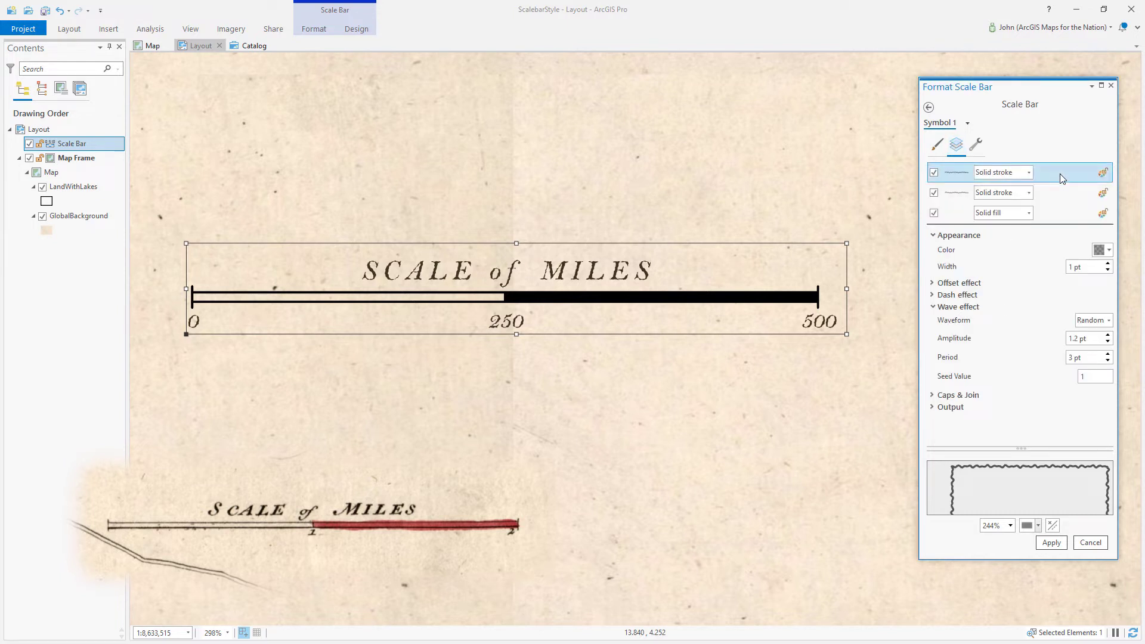
{"action": "left_click", "coordinate": [1075, 338]}
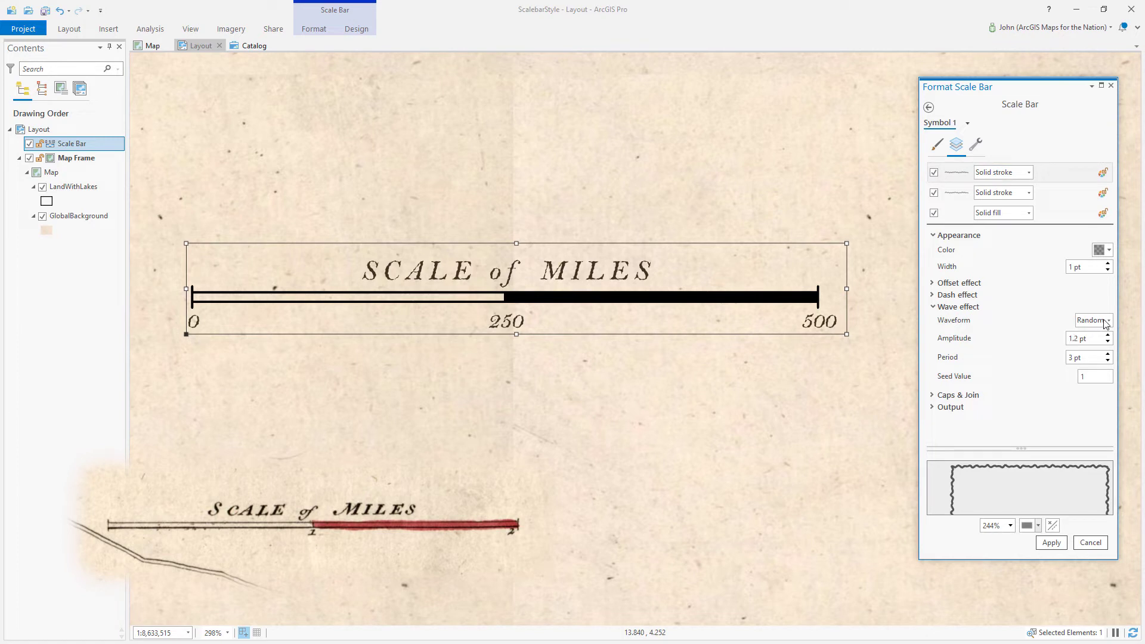
{"action": "type", "text": "0"}
{"action": "key", "text": "Tab"}
{"action": "left_click", "coordinate": [1108, 353]}
{"action": "left_click", "coordinate": [1063, 177]}
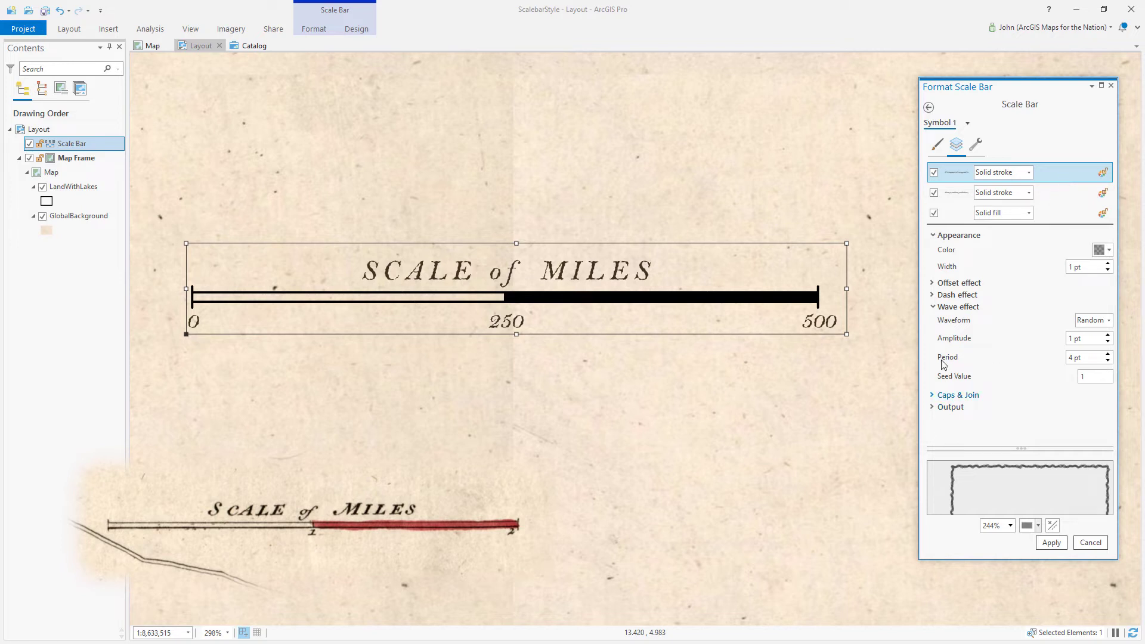
Give the upper wavy stroke layer of the Alternate Bar 1 symbol a dash-dot dash type.
{"action": "left_click", "coordinate": [934, 295]}
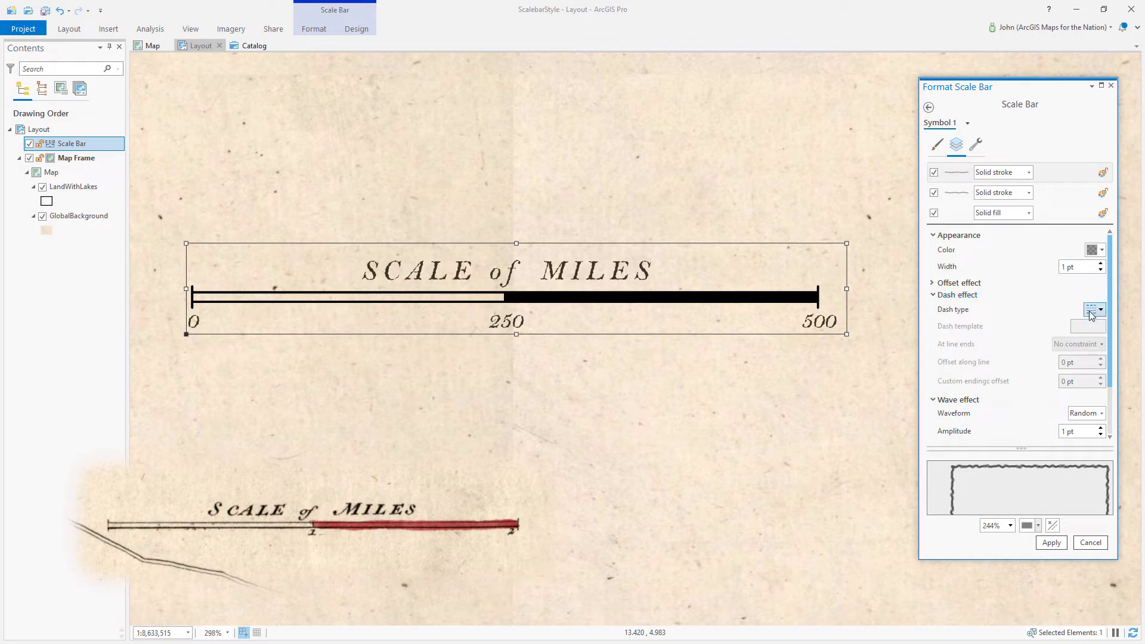
{"action": "left_click", "coordinate": [1090, 310]}
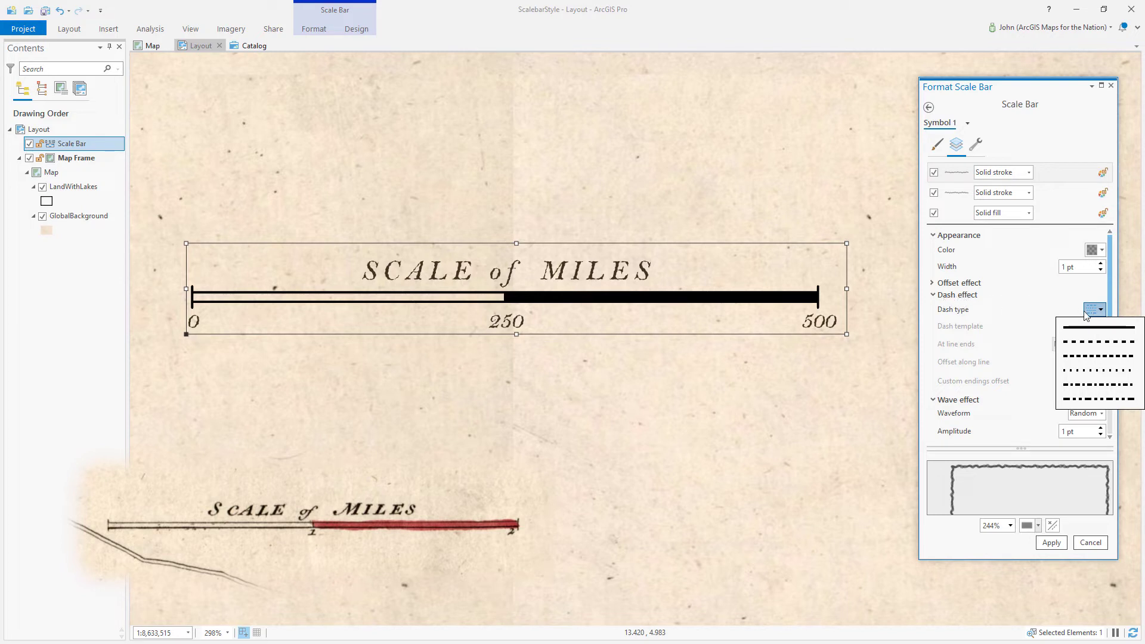
{"action": "left_click", "coordinate": [1081, 345]}
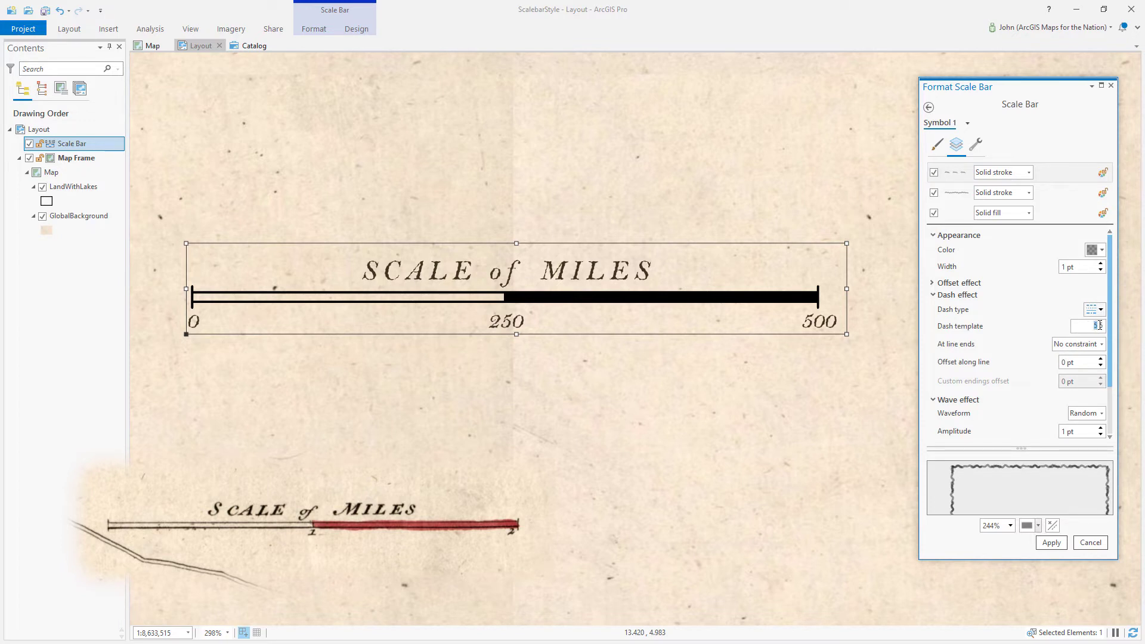
{"action": "left_click", "coordinate": [1094, 330]}
{"action": "triple_click", "coordinate": [1094, 327]}
{"action": "left_click", "coordinate": [1094, 309]}
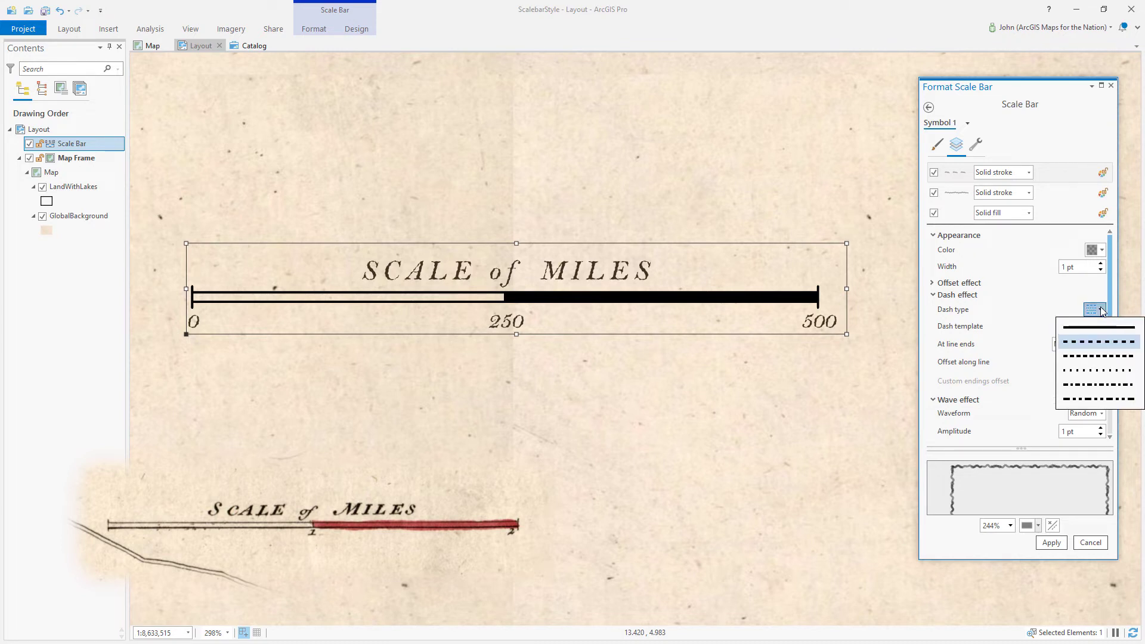
{"action": "left_click", "coordinate": [1094, 384]}
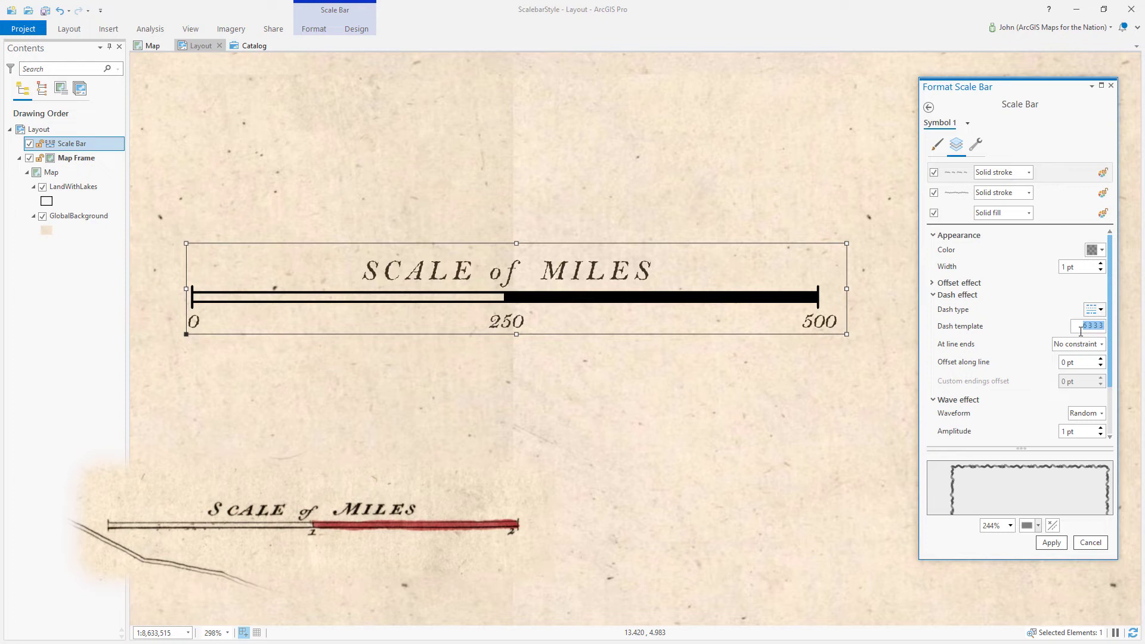
Set the upper stroke's dash template to 24 1 33 2, check the symbol preview, and apply it to the scale bar.
{"action": "type", "text": "2"}
{"action": "type", "text": "4 1 33 1"}
{"action": "key", "text": "BackSpace"}
{"action": "type", "text": "2"}
{"action": "key", "text": "Tab"}
{"action": "scroll", "coordinate": [1007, 483], "scroll_direction": "up", "scroll_amount": 4}
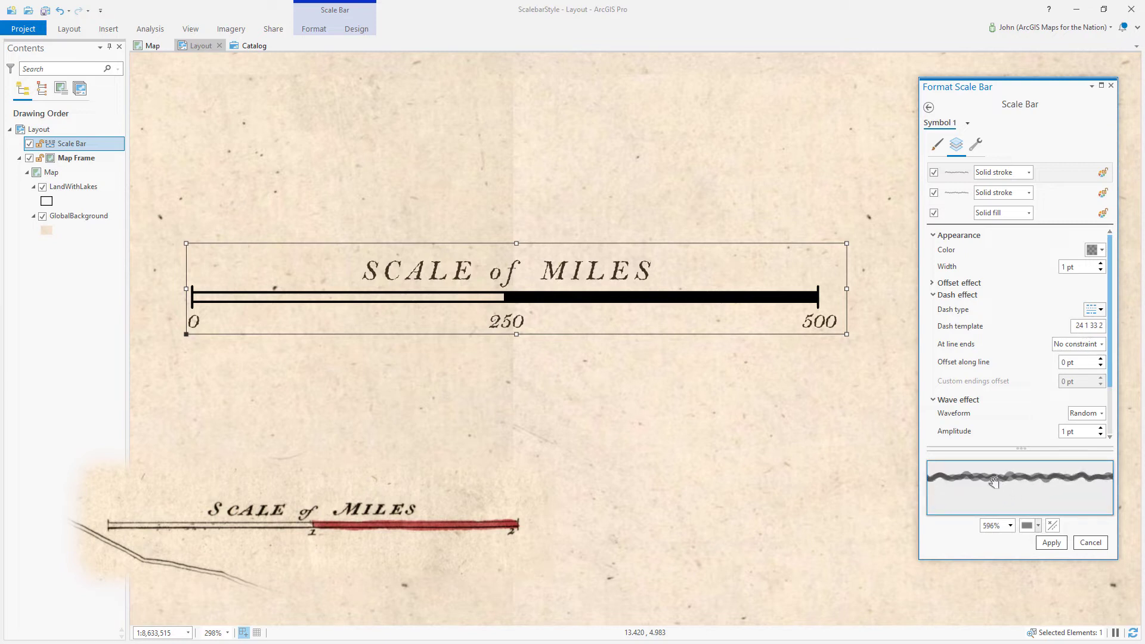
{"action": "scroll", "coordinate": [1037, 489], "scroll_direction": "down", "scroll_amount": 2}
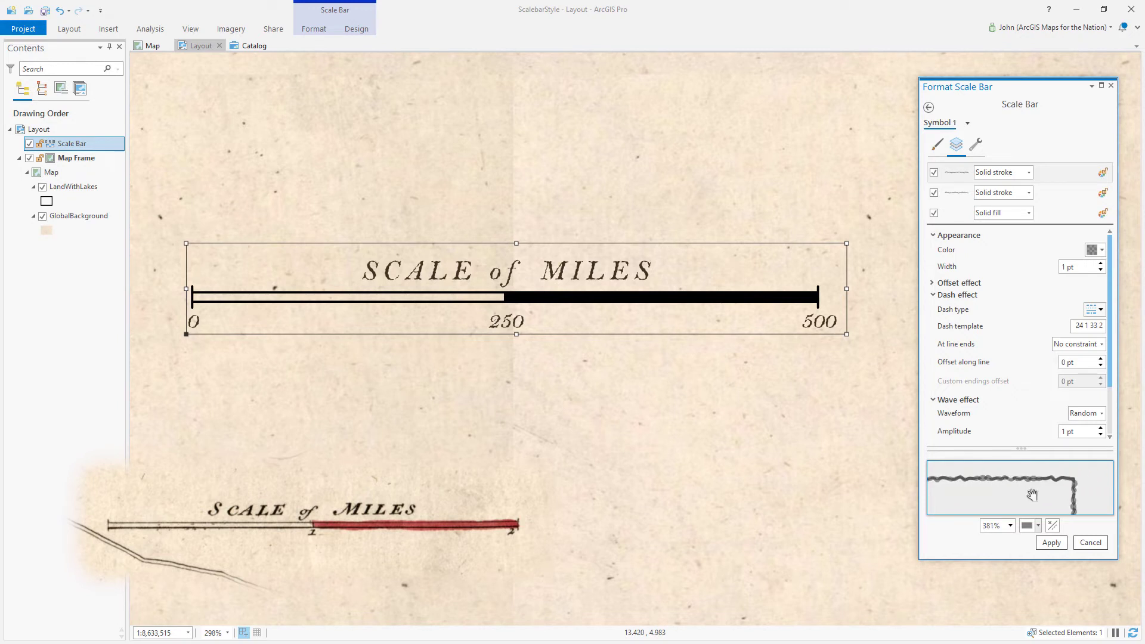
{"action": "mouse_move", "coordinate": [1031, 495]}
{"action": "left_mouse_down"}
{"action": "mouse_move", "coordinate": [1033, 479]}
{"action": "mouse_move", "coordinate": [1027, 496]}
{"action": "left_mouse_up"}
{"action": "scroll", "coordinate": [1028, 497], "scroll_direction": "down", "scroll_amount": 3}
{"action": "left_click_drag", "start_coordinate": [1014, 499], "coordinate": [1032, 492]}
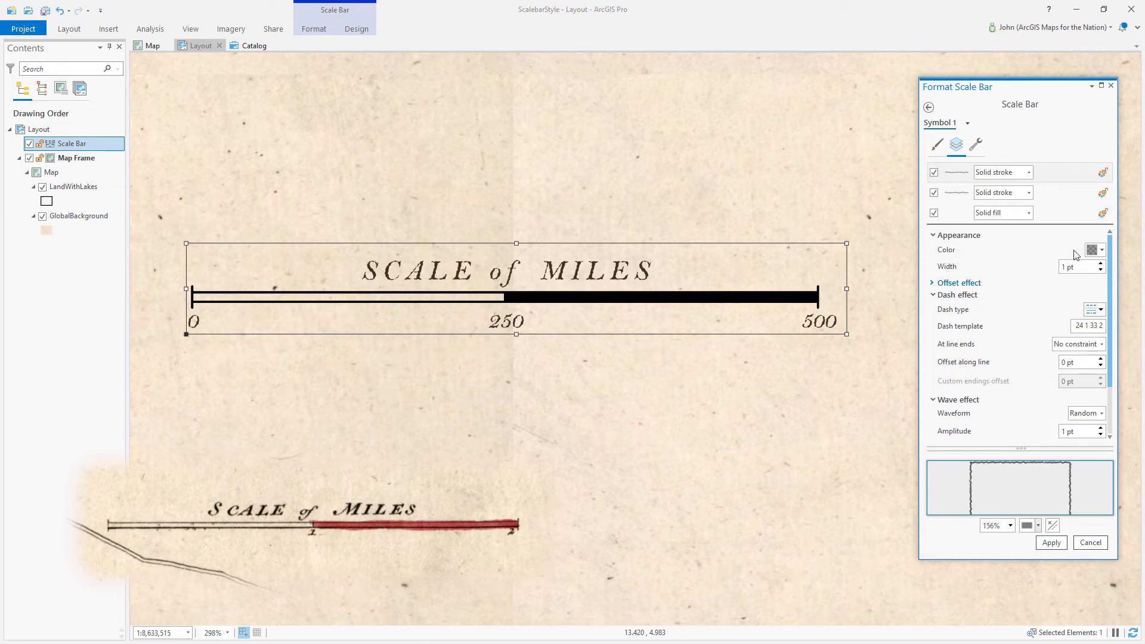
{"action": "left_click", "coordinate": [1065, 171]}
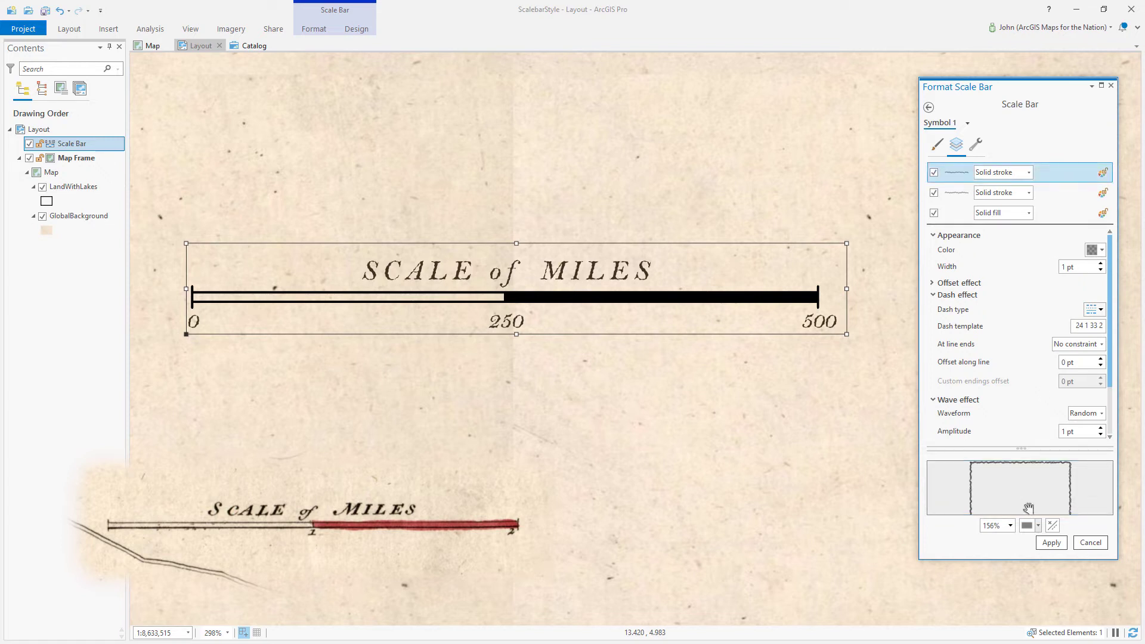
{"action": "left_click", "coordinate": [1051, 543]}
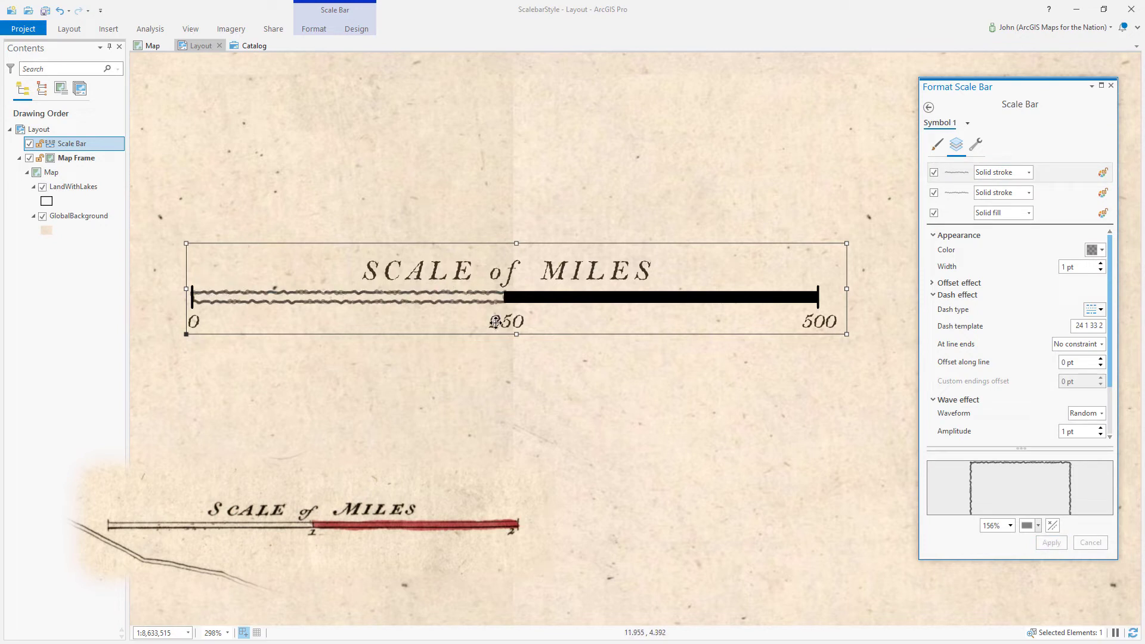
Set the upper stroke layer's Wave effect amplitude to 0.5 pt.
{"action": "left_click", "coordinate": [1065, 178]}
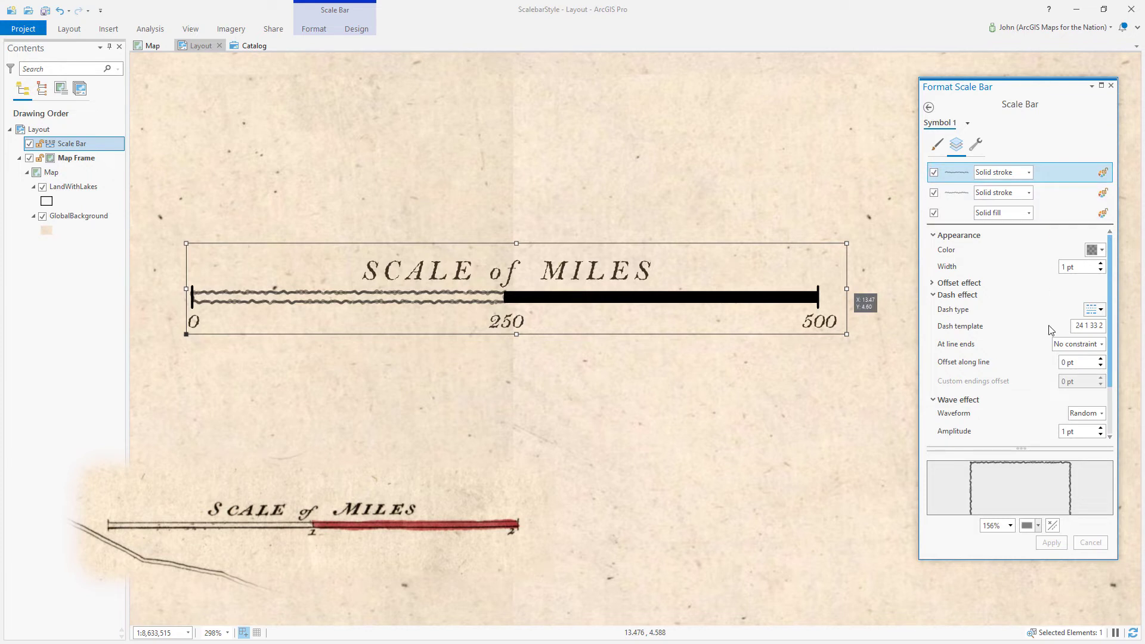
{"action": "left_click_drag", "start_coordinate": [1110, 366], "coordinate": [1110, 407]}
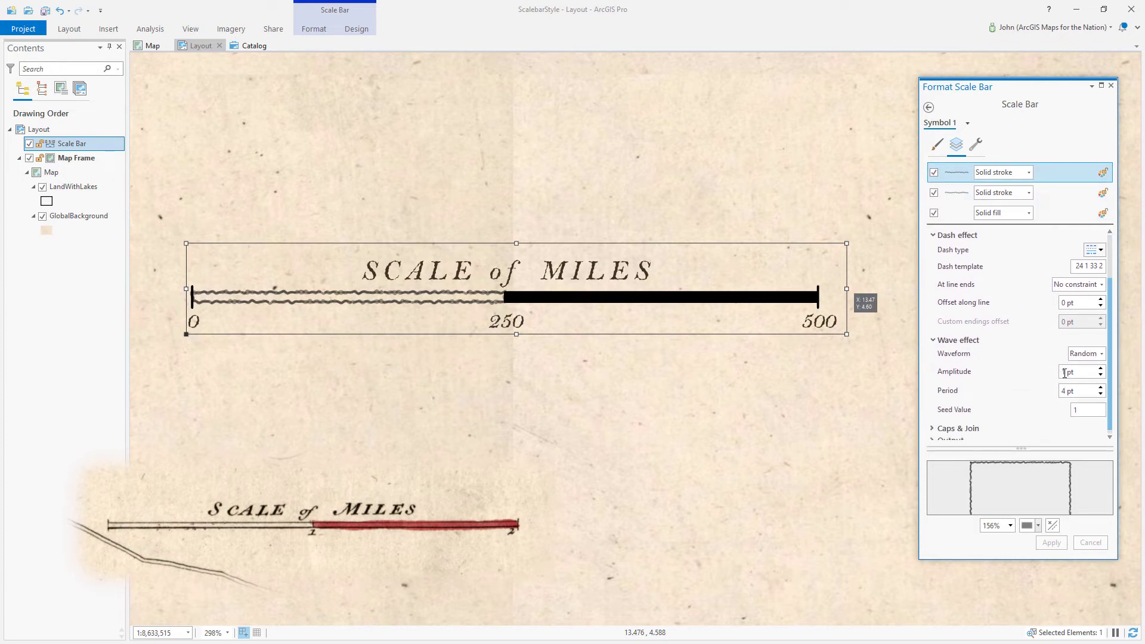
{"action": "double_click", "coordinate": [1065, 372]}
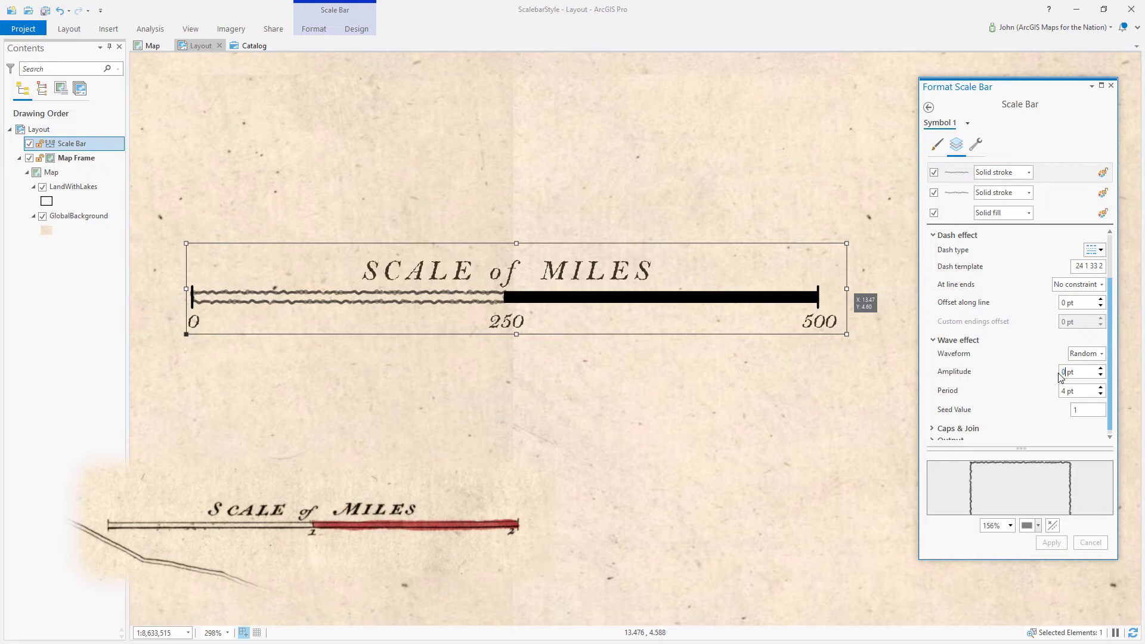
{"action": "type", "text": "0.5"}
{"action": "key", "text": "Tab"}
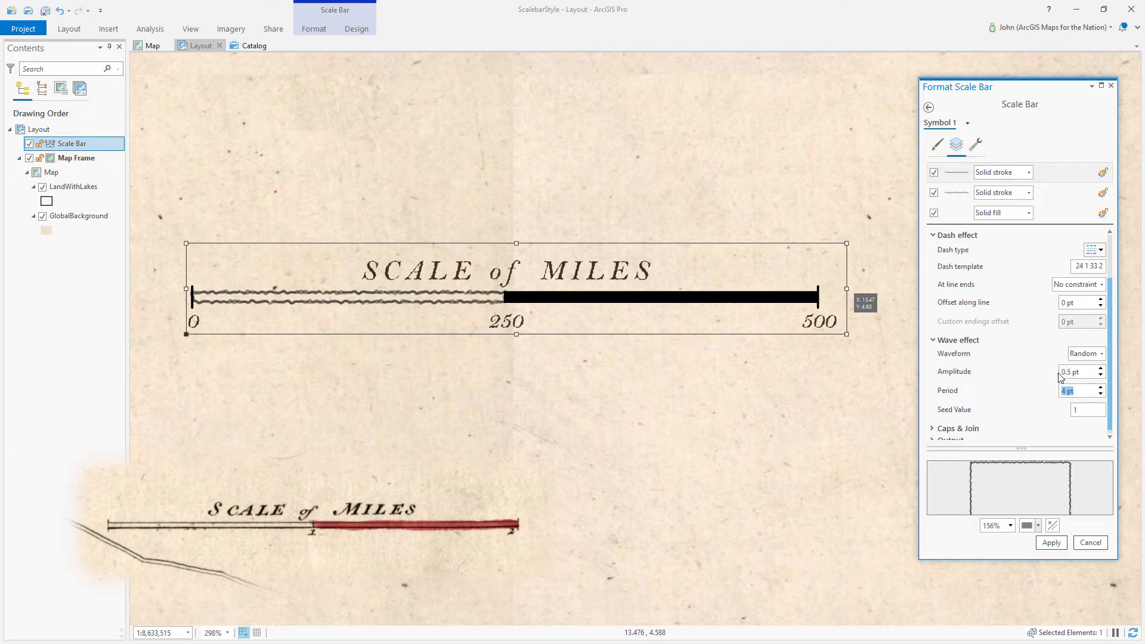
Reduce the Wave effect amplitude of the lower stroke layer and apply the changes to the scale bar.
{"action": "left_click", "coordinate": [1046, 190]}
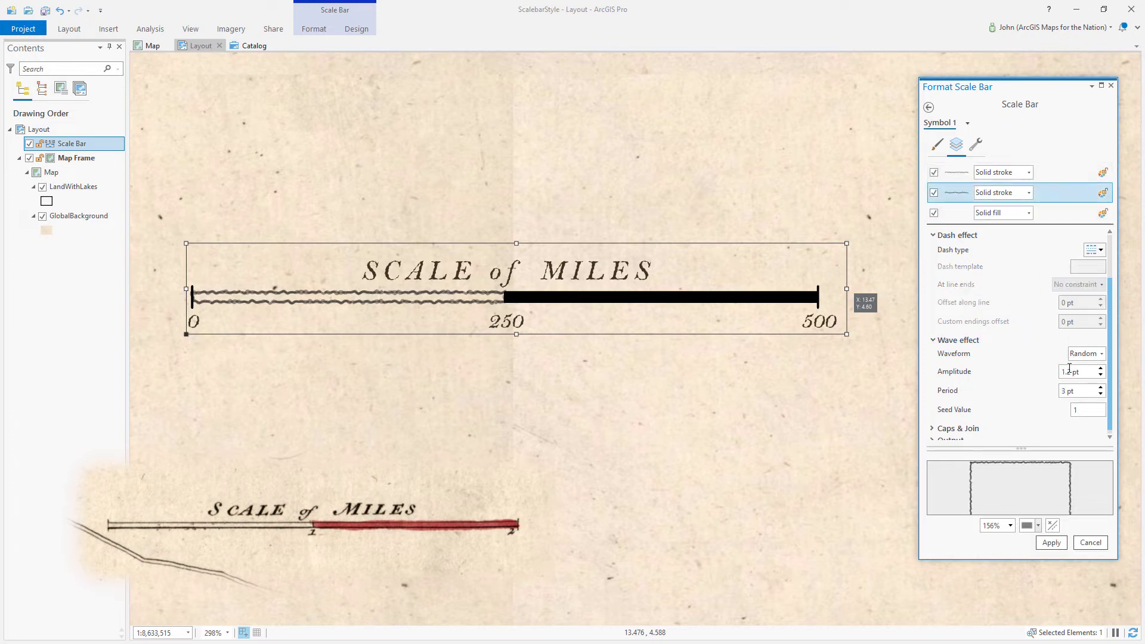
{"action": "left_click", "coordinate": [1068, 372]}
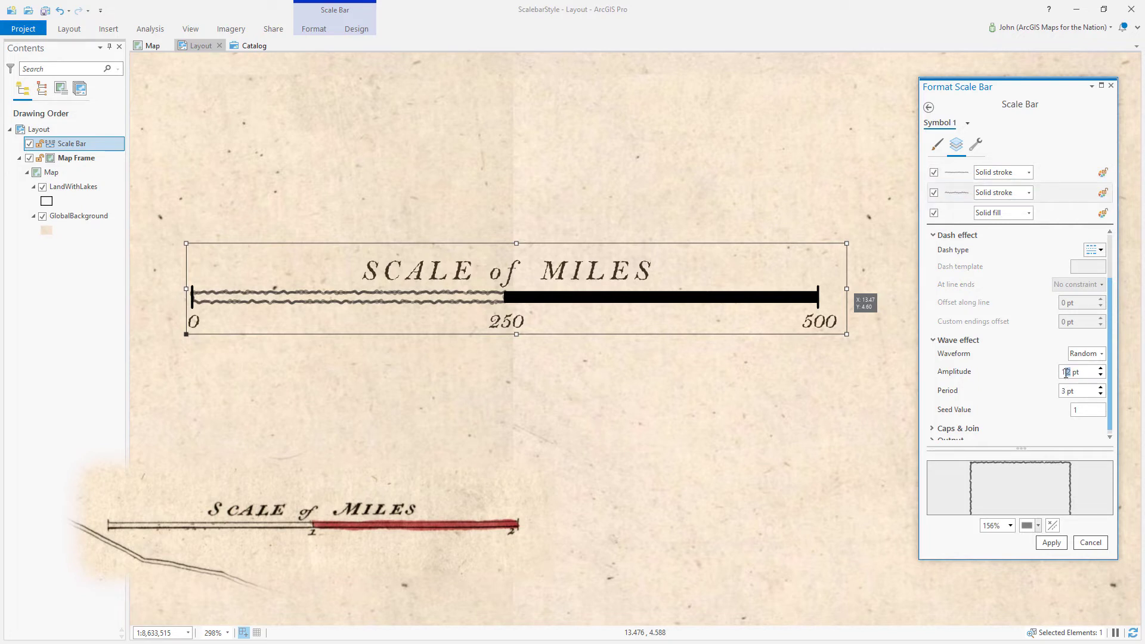
{"action": "key", "text": "BackSpace"}
{"action": "key", "text": "Tab"}
{"action": "left_click", "coordinate": [1055, 545]}
Set the transparency of the upper stroke's black color to 20% and apply it to the scale bar.
{"action": "left_click", "coordinate": [1065, 171]}
{"action": "scroll", "coordinate": [1106, 301], "scroll_direction": "up", "scroll_amount": 2}
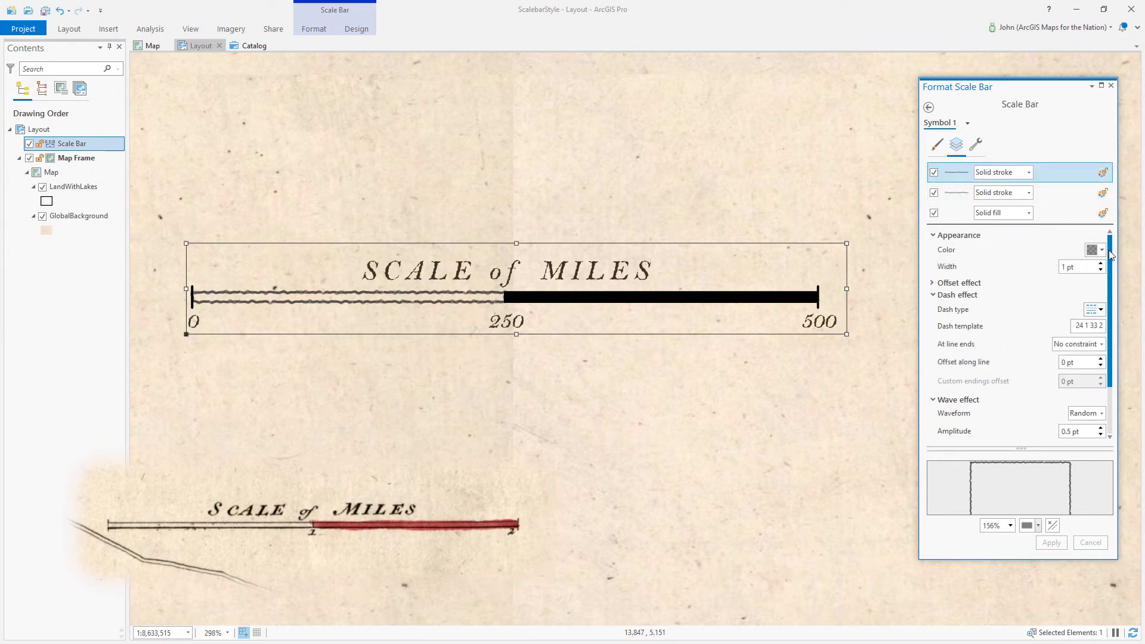
{"action": "left_click", "coordinate": [1095, 250]}
{"action": "left_click", "coordinate": [1016, 438]}
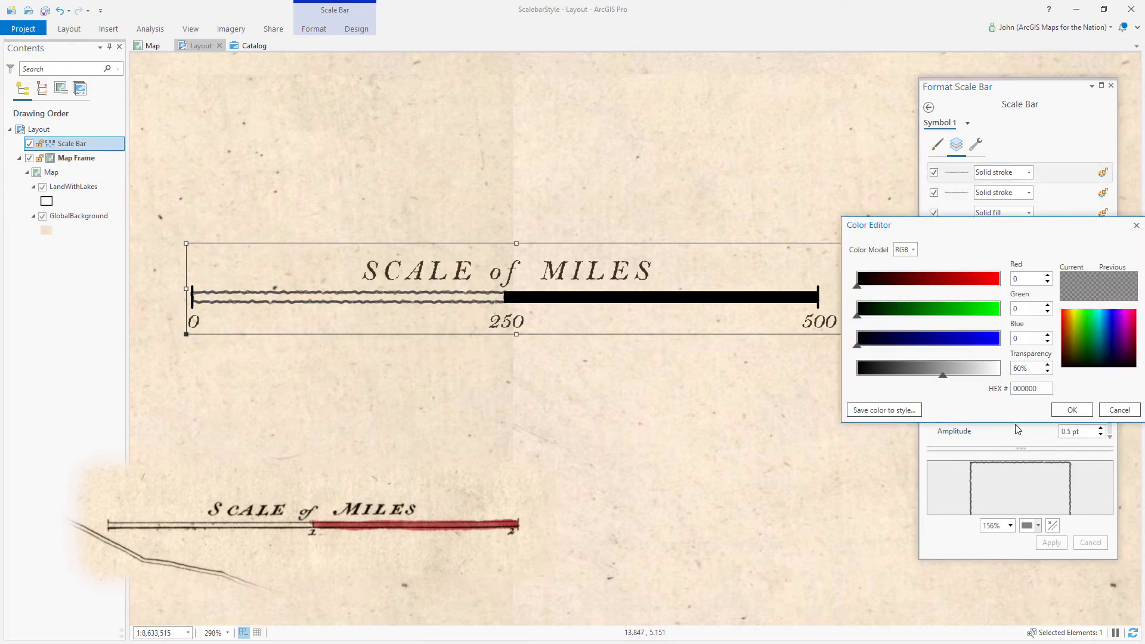
{"action": "left_click_drag", "start_coordinate": [1017, 368], "coordinate": [1007, 370]}
{"action": "type", "text": "2"}
{"action": "key", "text": "Tab"}
{"action": "left_click", "coordinate": [1080, 413]}
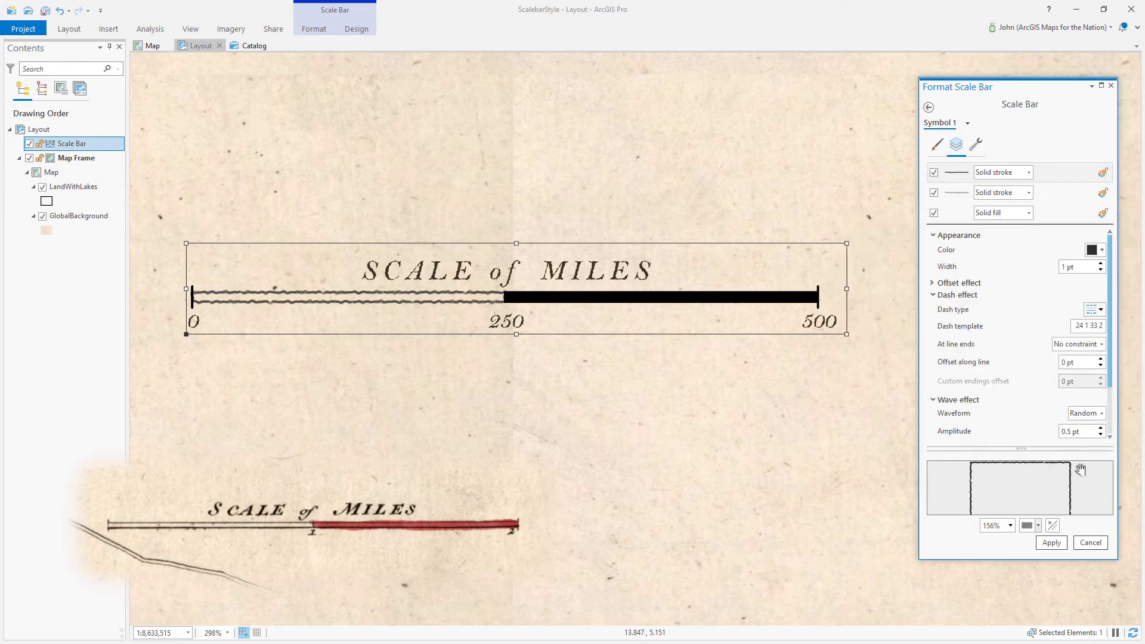
{"action": "scroll", "coordinate": [1018, 482], "scroll_direction": "up", "scroll_amount": 5}
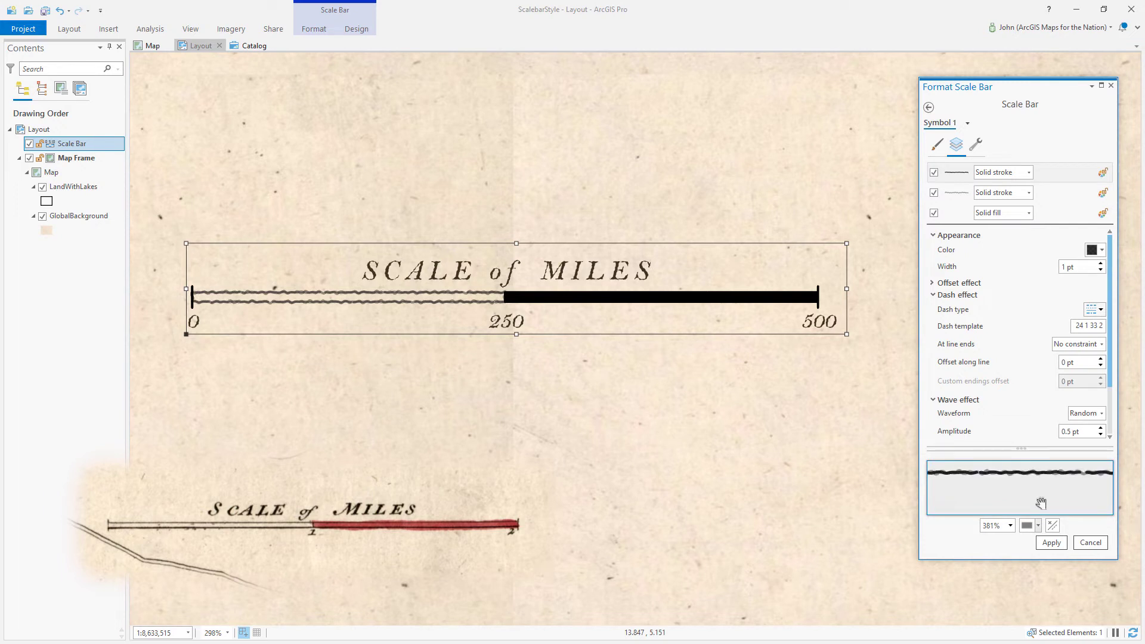
{"action": "left_click", "coordinate": [1051, 542]}
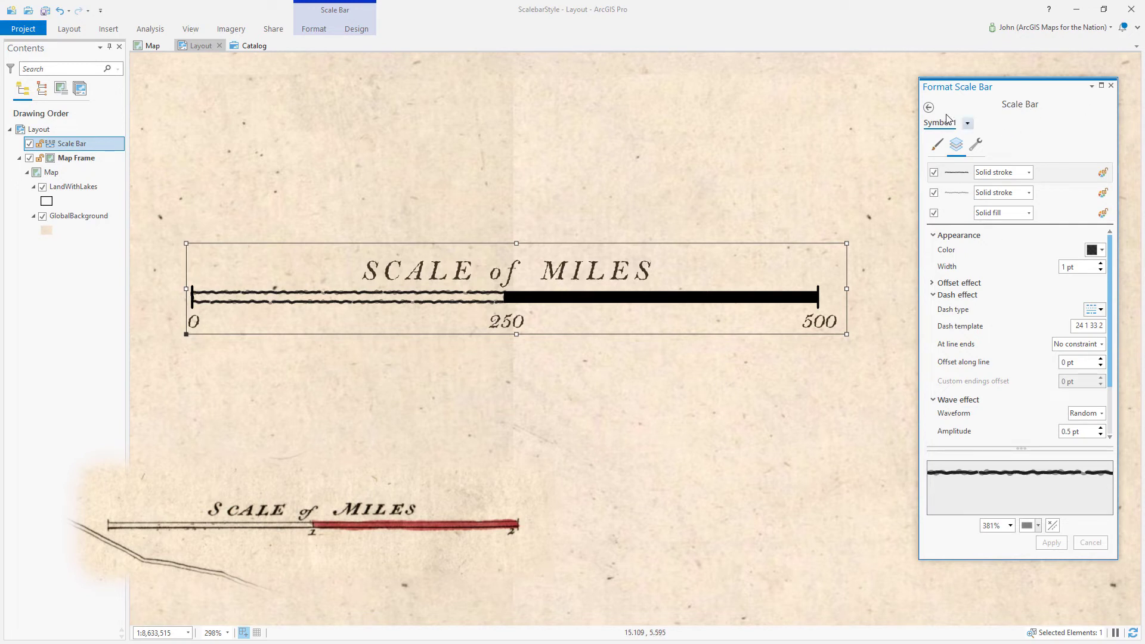
Change the solid fill of the Alternate Bar 2 symbol to red and apply it.
{"action": "left_click", "coordinate": [929, 108]}
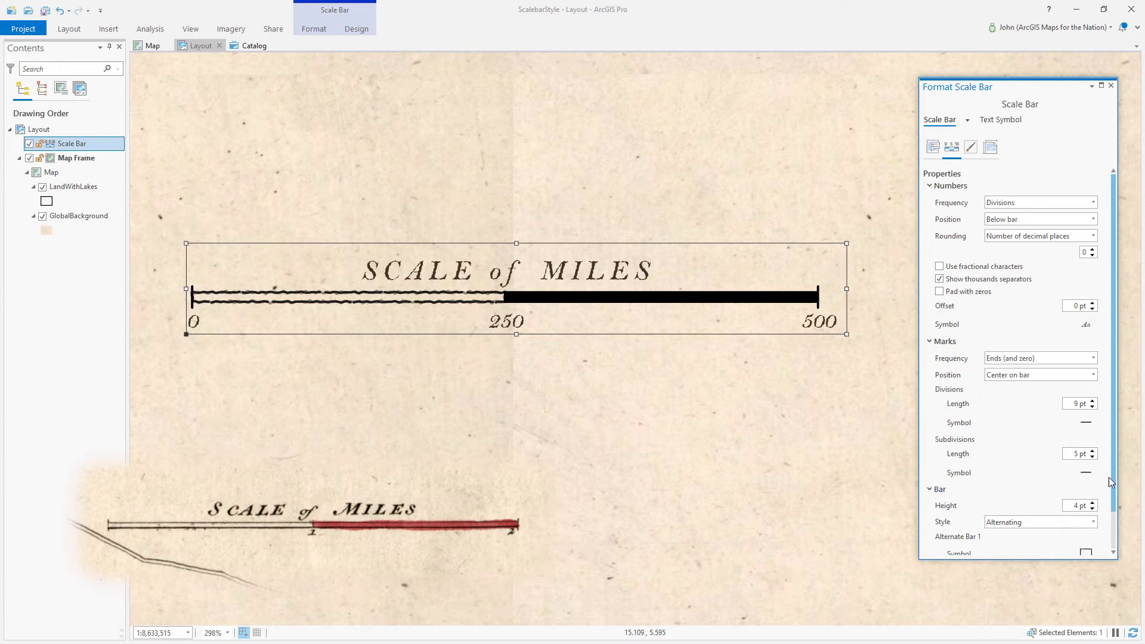
{"action": "left_click_drag", "start_coordinate": [1116, 480], "coordinate": [1103, 516]}
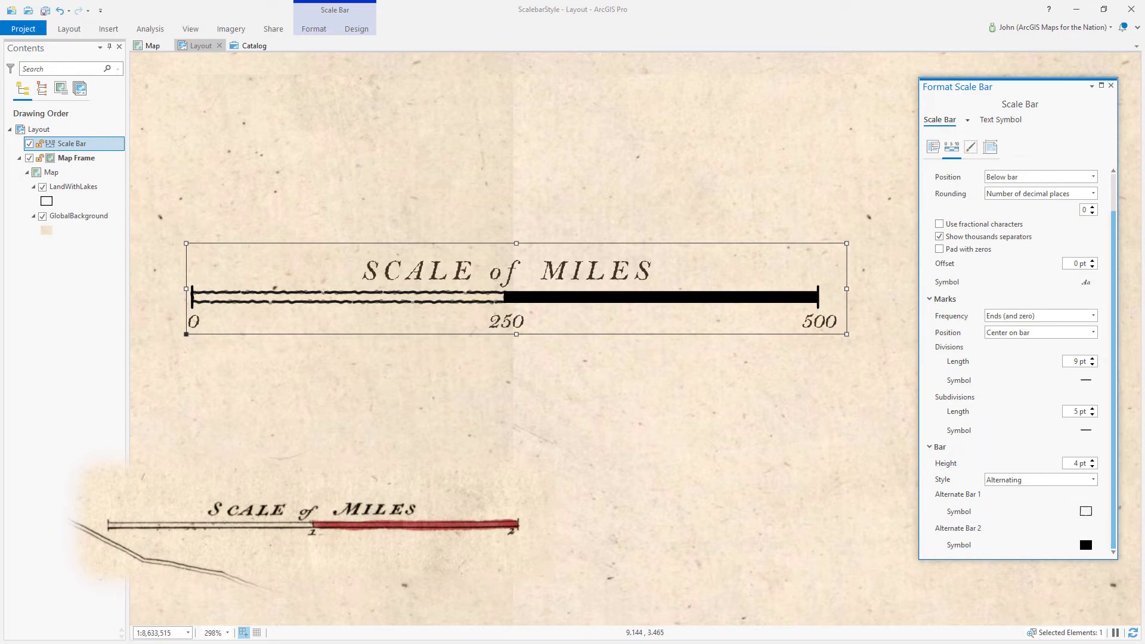
{"action": "scroll", "coordinate": [1022, 401], "scroll_direction": "up", "scroll_amount": 2}
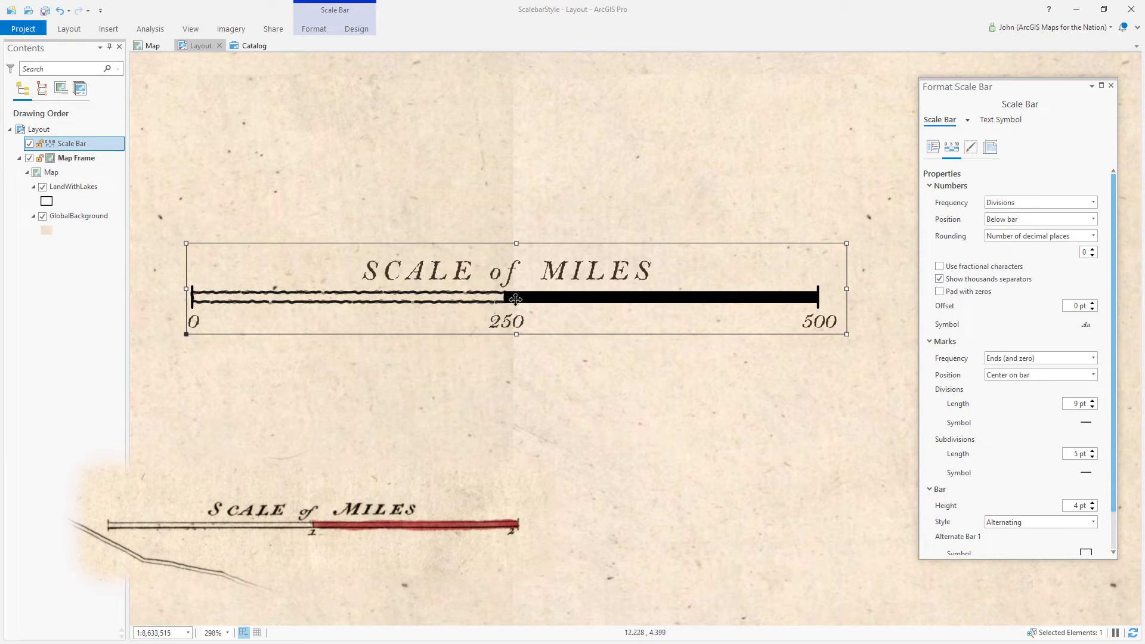
{"action": "left_click", "coordinate": [1115, 463]}
{"action": "left_click_drag", "start_coordinate": [1111, 489], "coordinate": [1115, 545]}
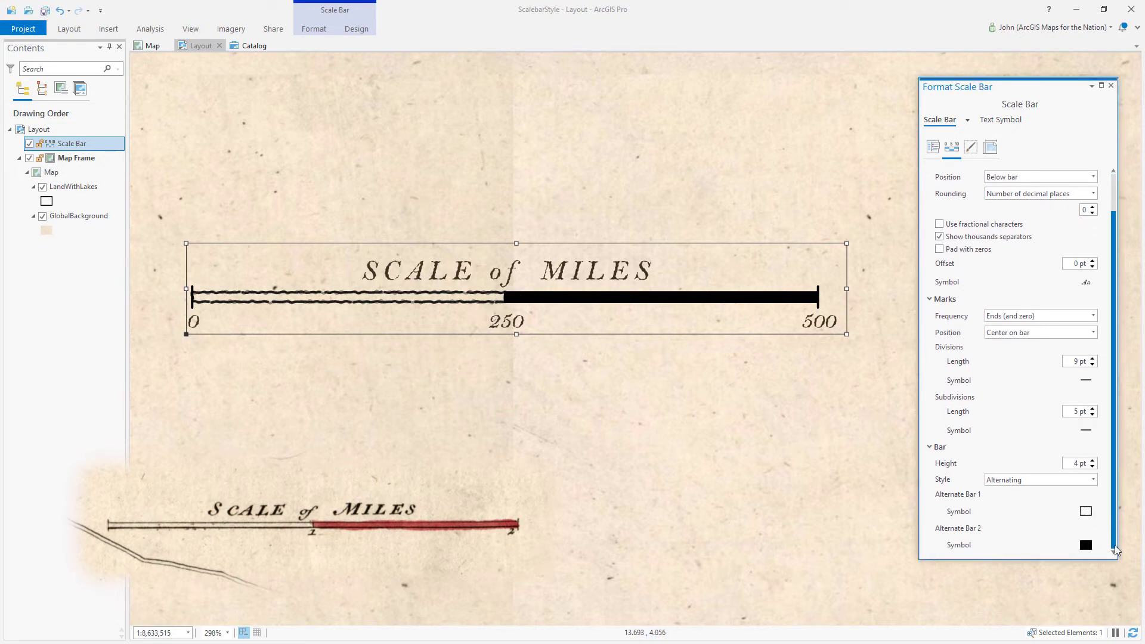
{"action": "left_click", "coordinate": [1085, 545]}
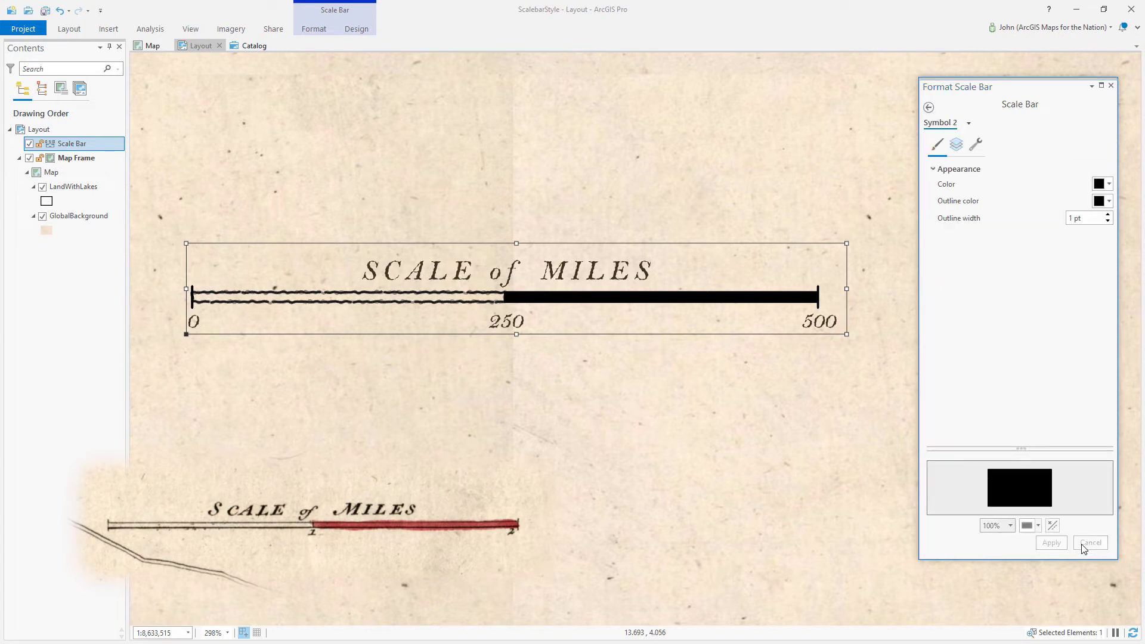
{"action": "left_click", "coordinate": [955, 144]}
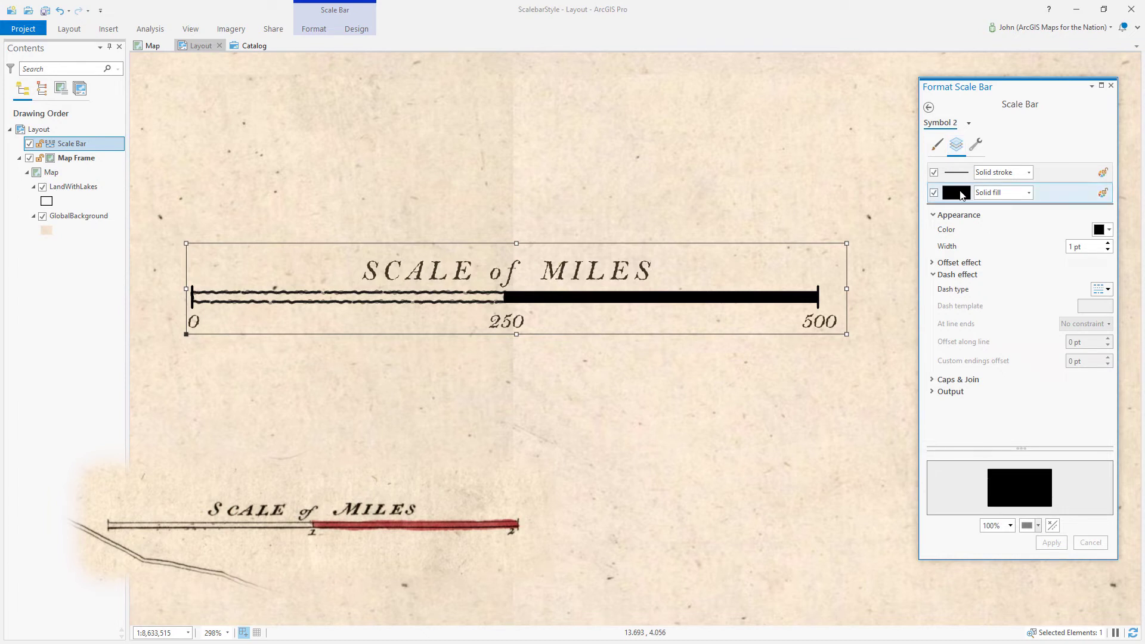
{"action": "left_click", "coordinate": [1070, 195]}
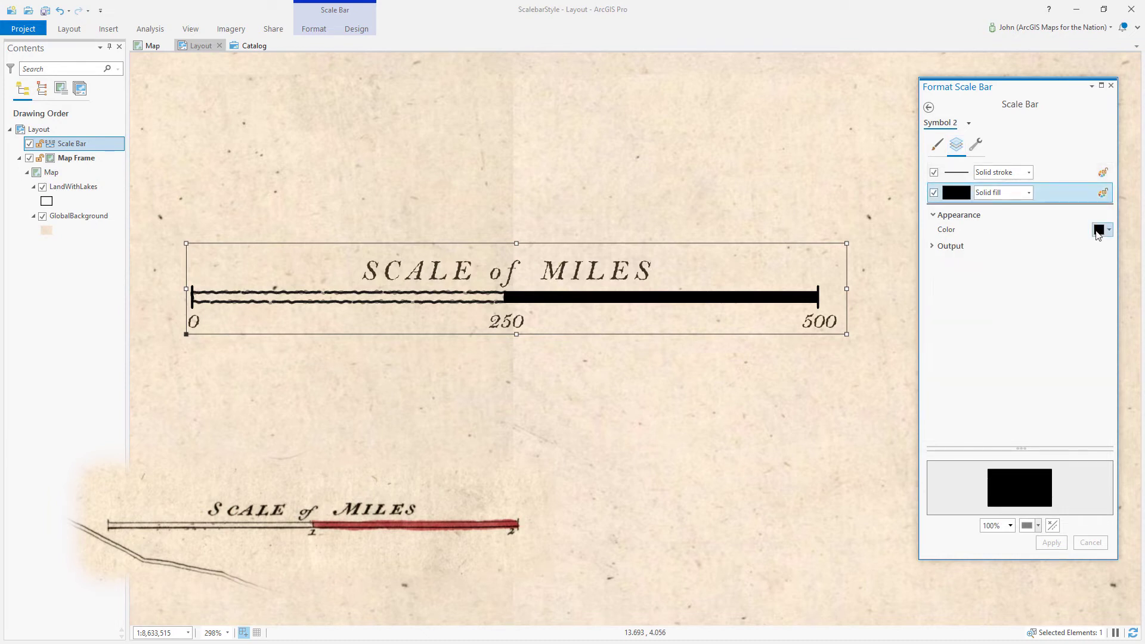
{"action": "left_click", "coordinate": [1097, 231]}
{"action": "left_click", "coordinate": [1021, 312]}
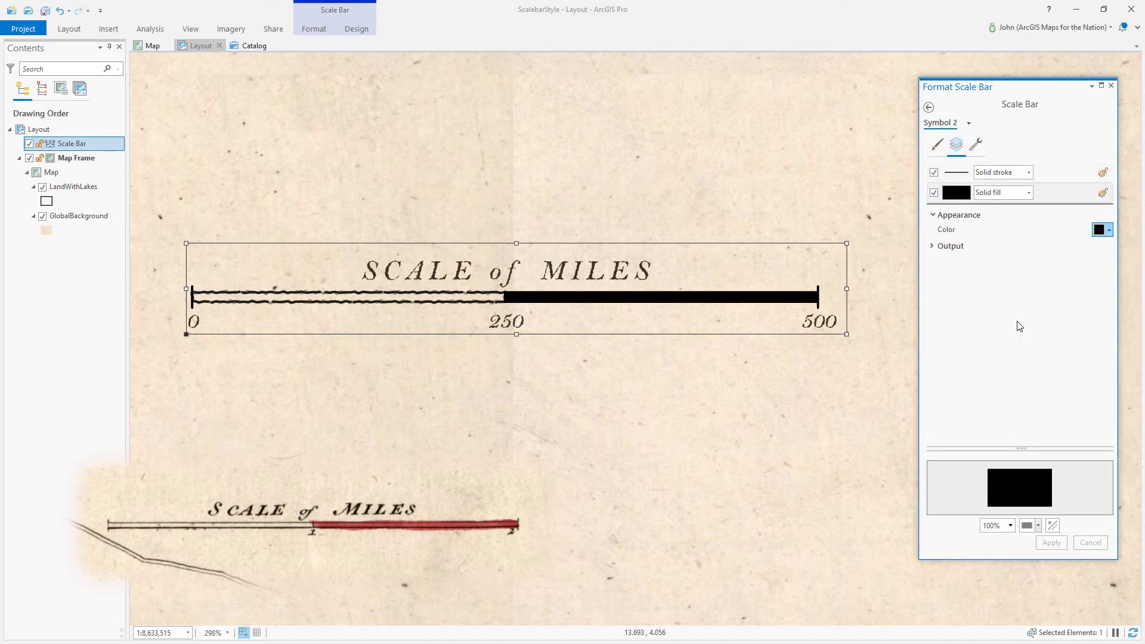
{"action": "left_click", "coordinate": [1051, 542]}
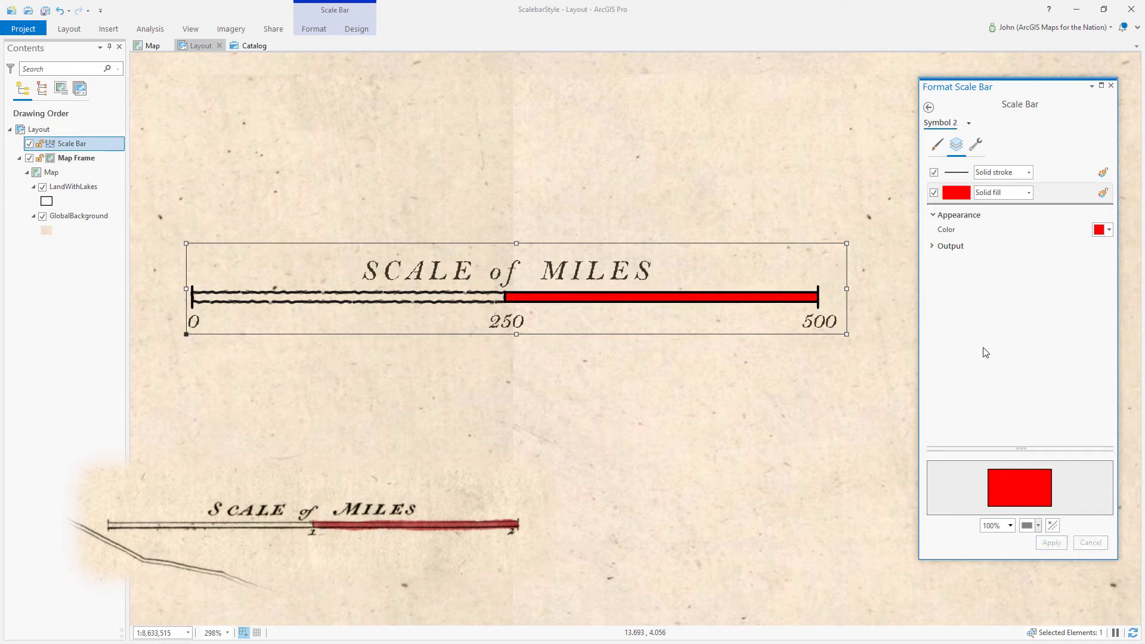
Add a Wave effect to the Alternate Bar 2 symbol's solid stroke, duplicate that stroke layer, and return to the symbol's layer settings.
{"action": "left_click", "coordinate": [976, 149]}
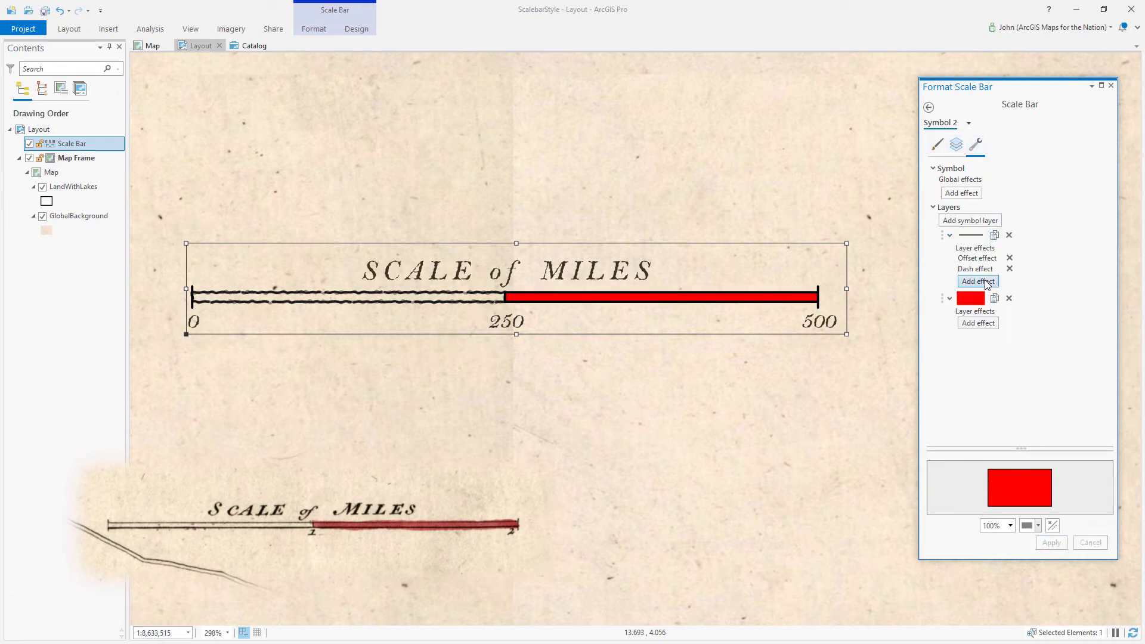
{"action": "left_click", "coordinate": [986, 284]}
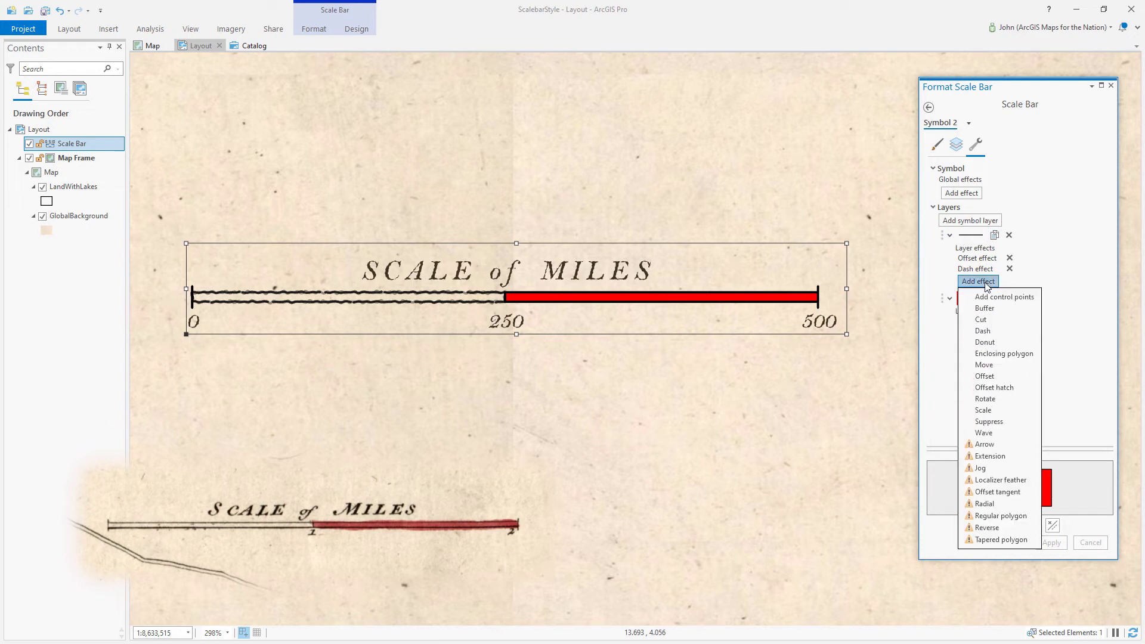
{"action": "left_click", "coordinate": [993, 431]}
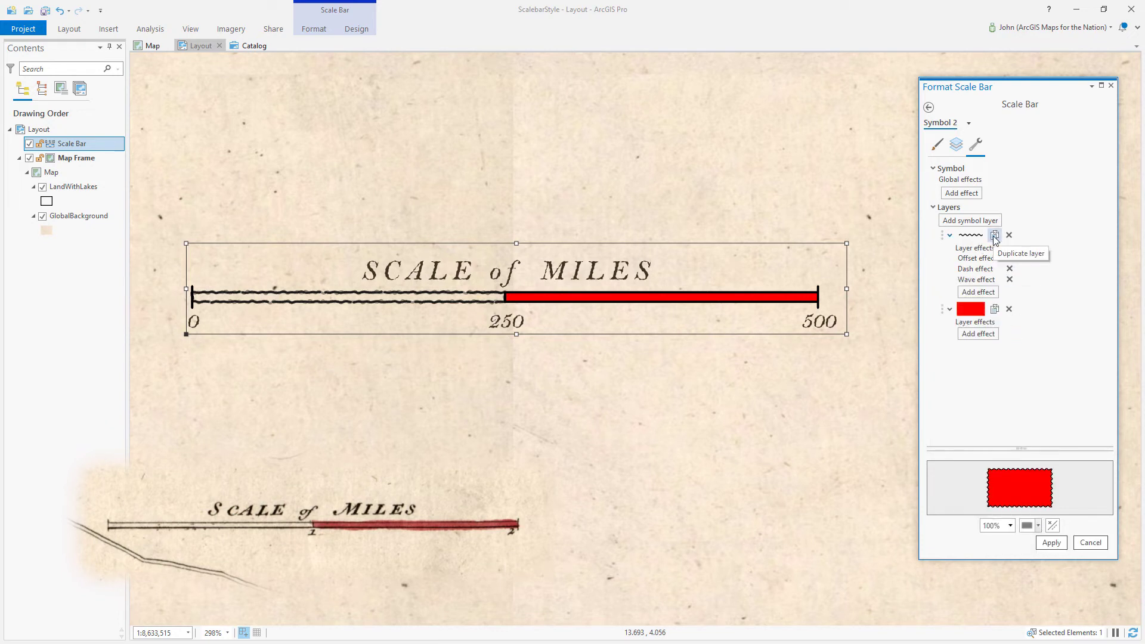
{"action": "left_click", "coordinate": [994, 236]}
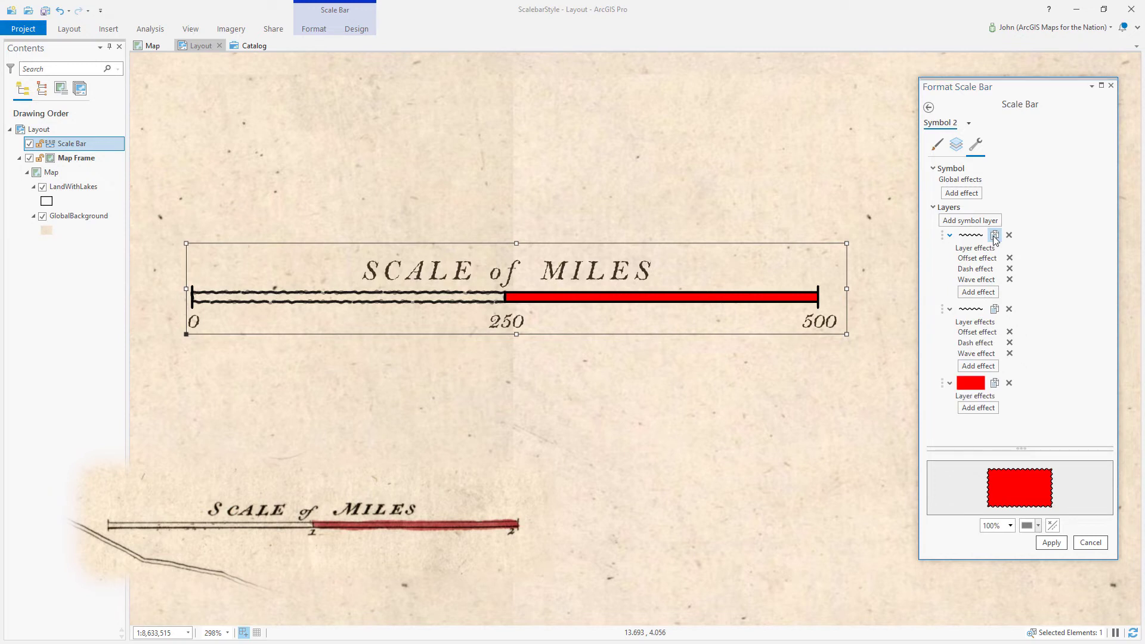
{"action": "left_click", "coordinate": [956, 147]}
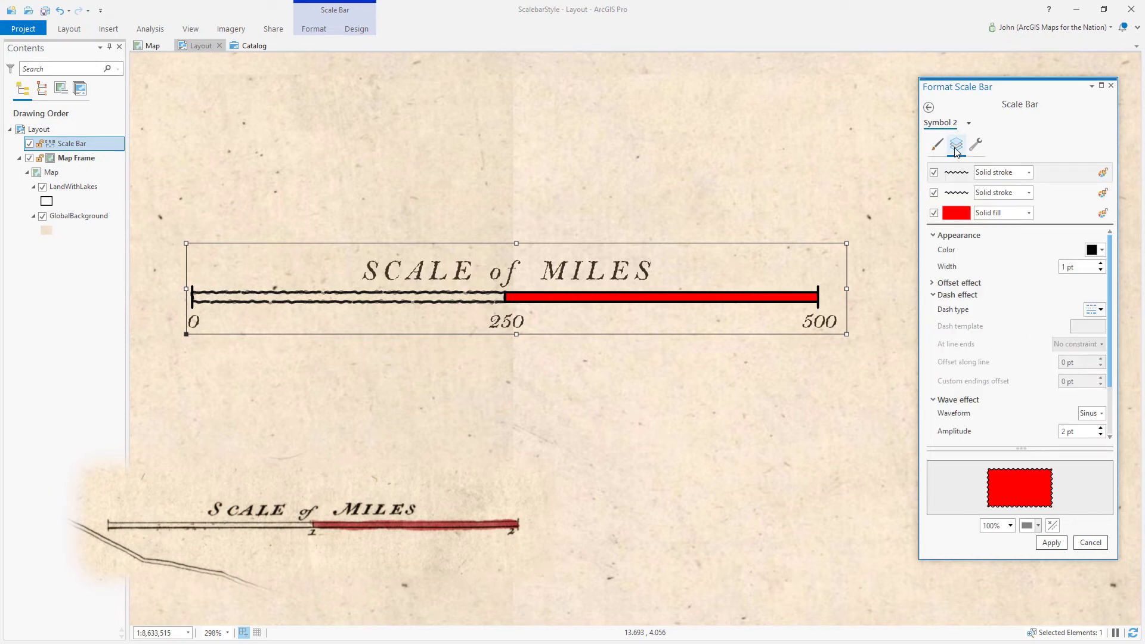
Set the transparency of the upper solid stroke's black color to 20%.
{"action": "left_click", "coordinate": [1061, 175]}
{"action": "left_click", "coordinate": [1091, 251]}
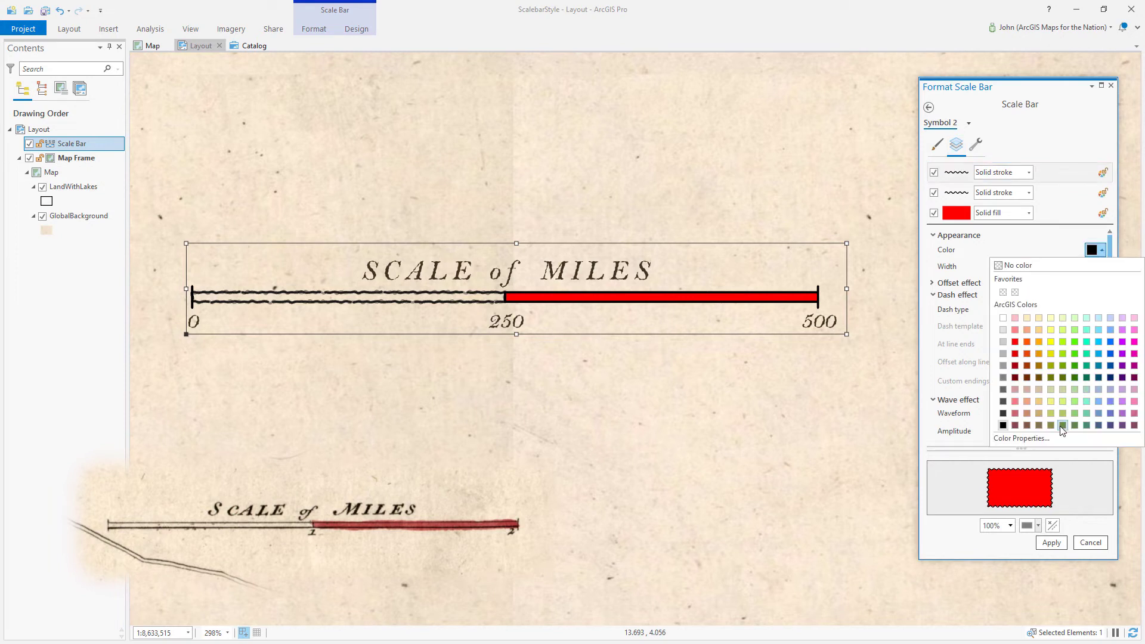
{"action": "left_click", "coordinate": [1014, 438]}
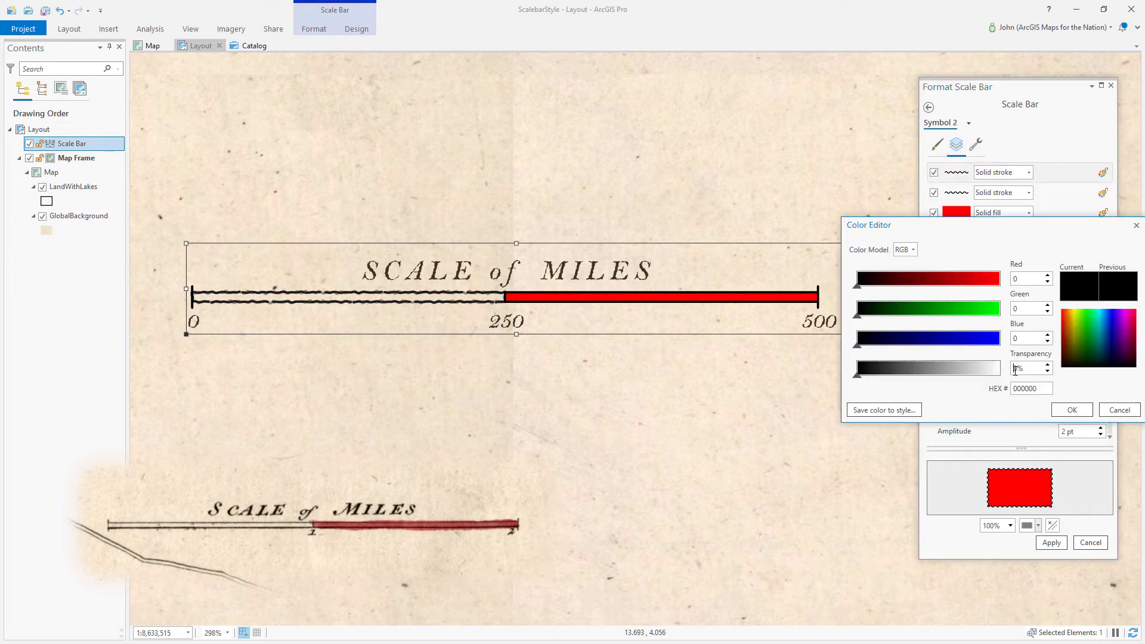
{"action": "key", "text": "Tab"}
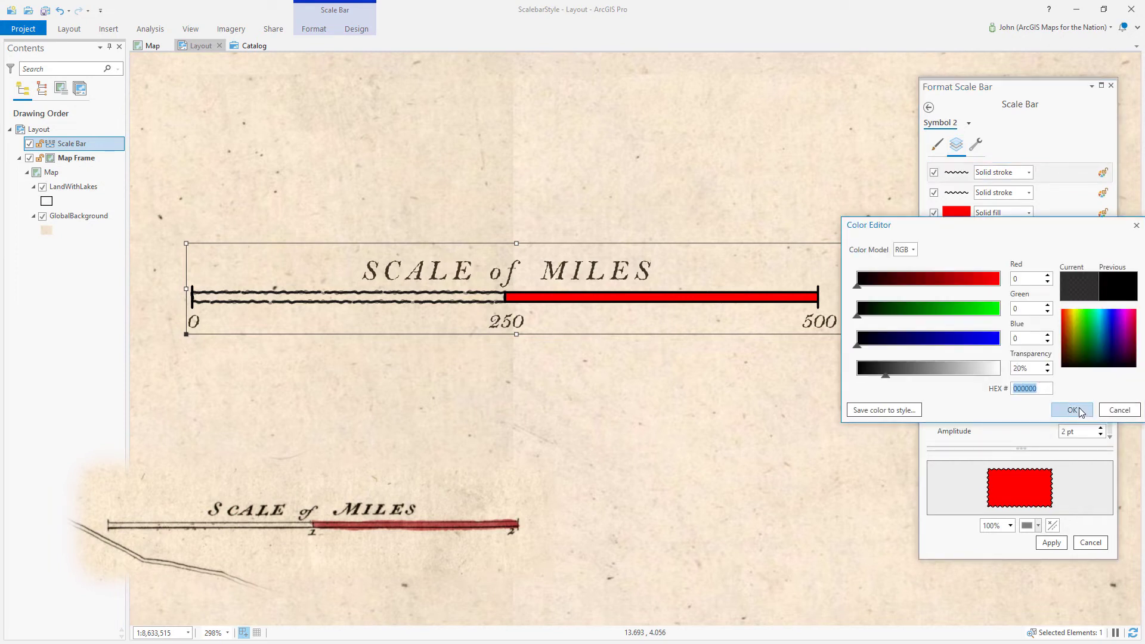
{"action": "left_click", "coordinate": [1071, 411]}
Set the transparency of the lower solid stroke's black color to 60%.
{"action": "left_click", "coordinate": [1055, 198]}
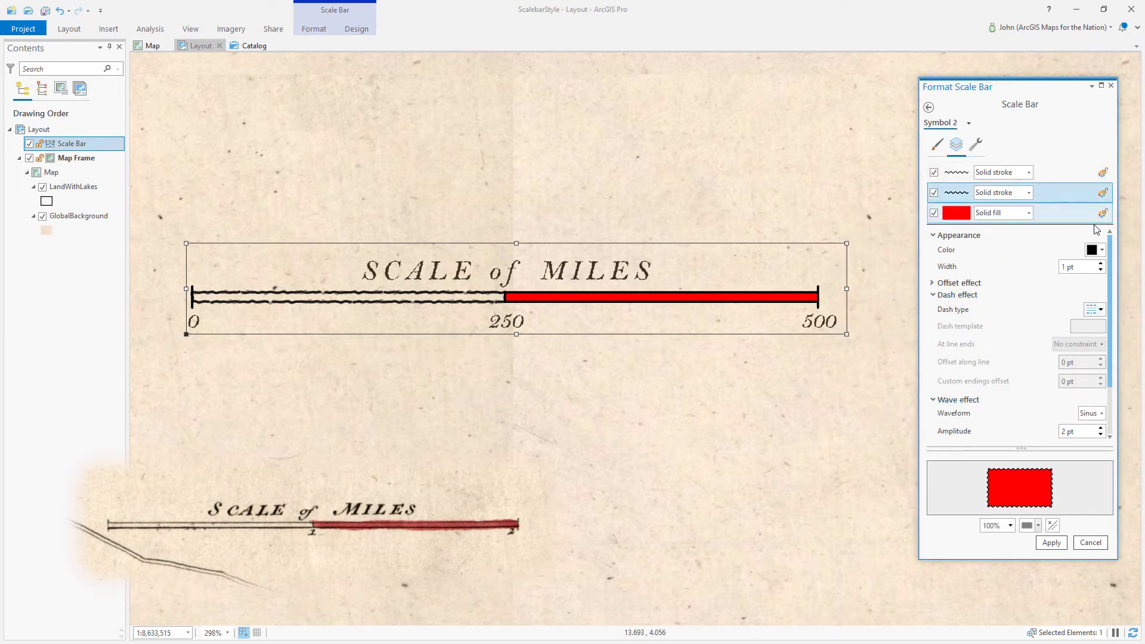
{"action": "left_click", "coordinate": [1096, 250]}
{"action": "left_click", "coordinate": [1028, 438]}
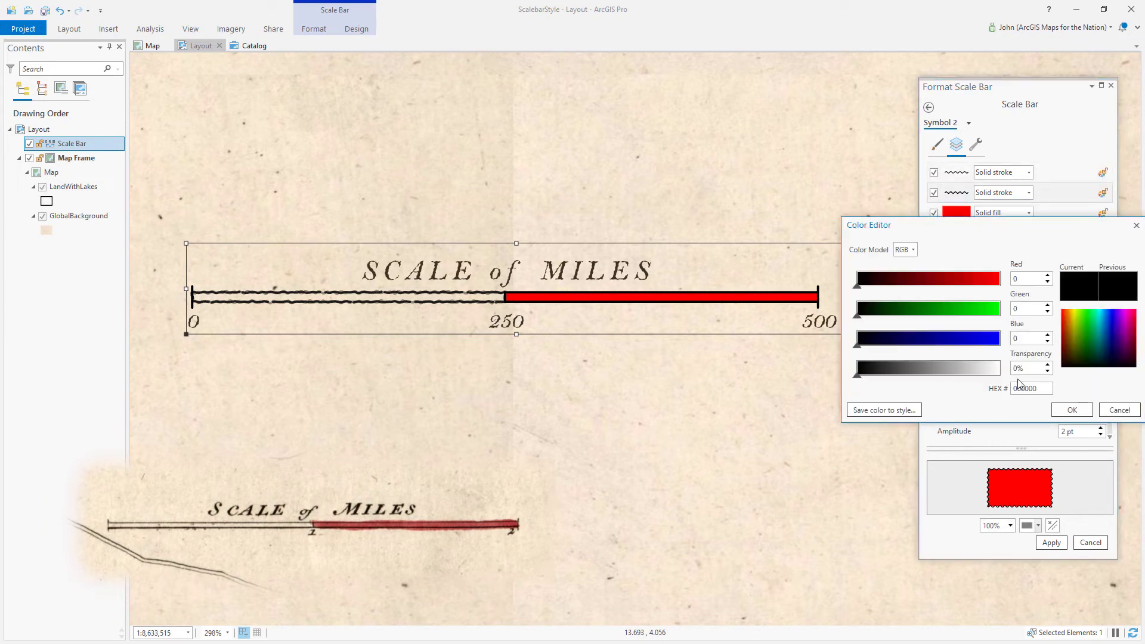
{"action": "double_click", "coordinate": [1015, 367]}
{"action": "type", "text": "50"}
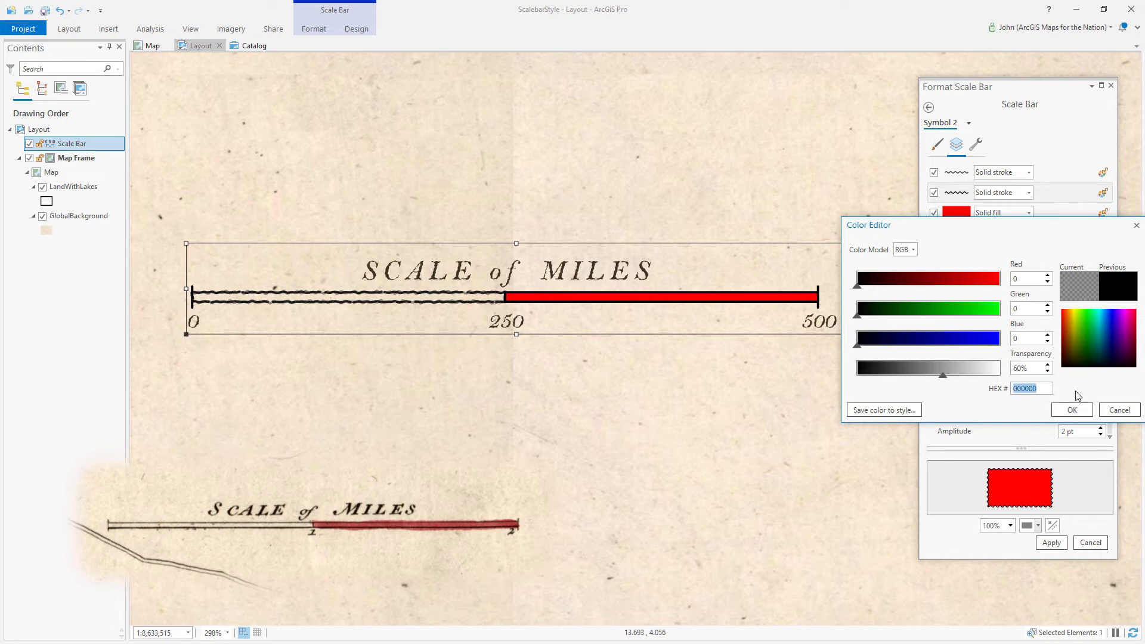
{"action": "left_click", "coordinate": [1071, 410]}
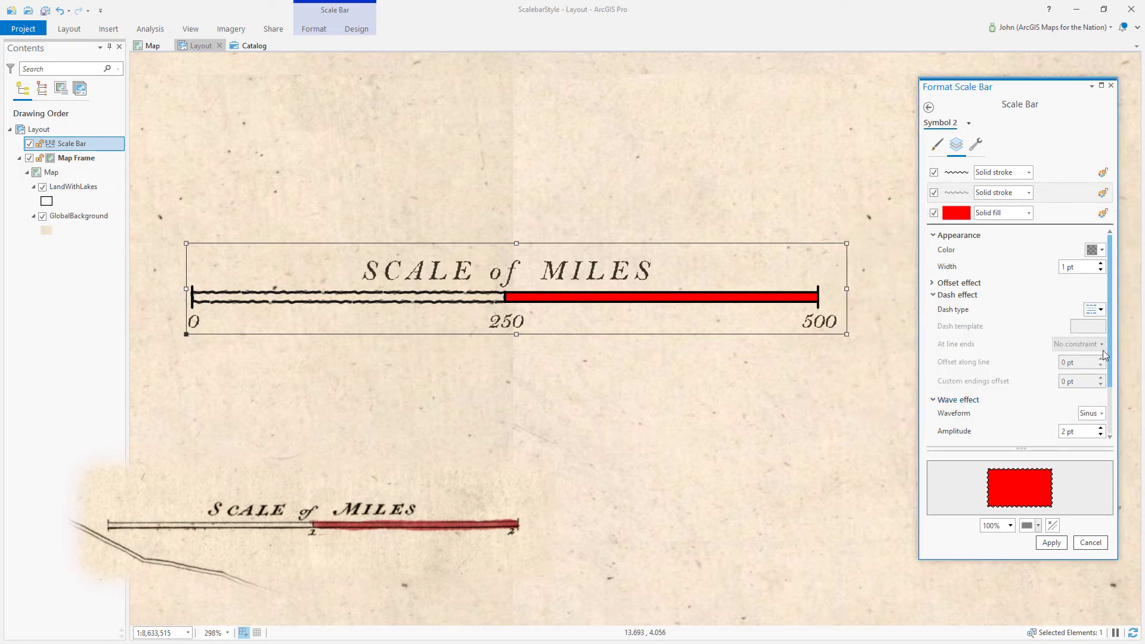
Give the lower stroke's Wave effect a Random waveform with a 1 pt amplitude and a 2 pt period.
{"action": "scroll", "coordinate": [1107, 360], "scroll_direction": "down", "scroll_amount": 2}
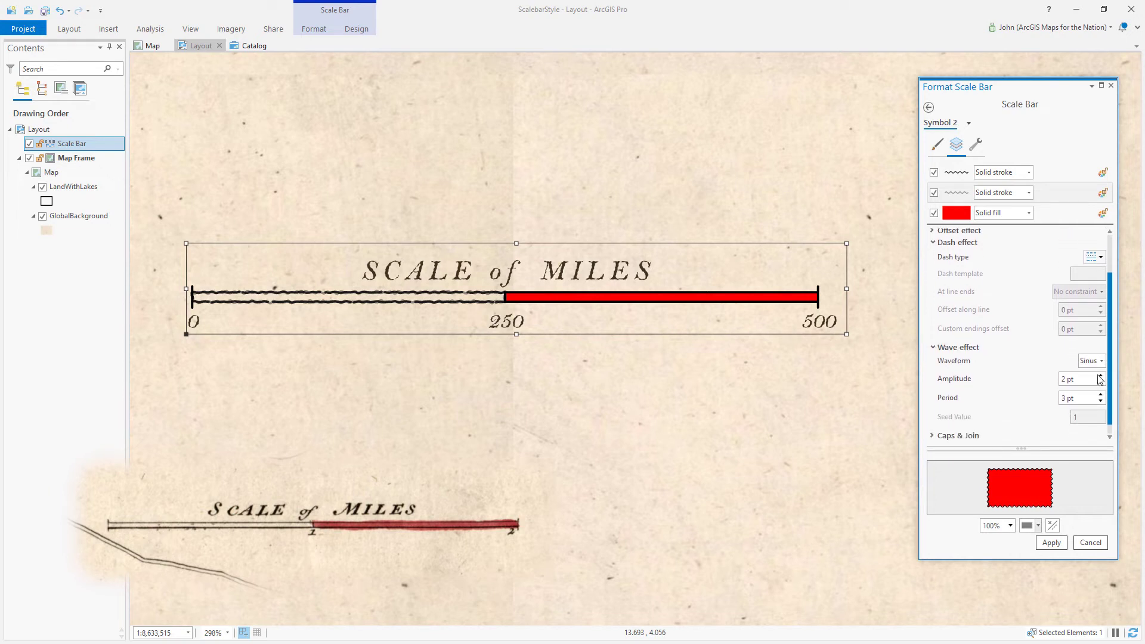
{"action": "left_click", "coordinate": [1100, 361]}
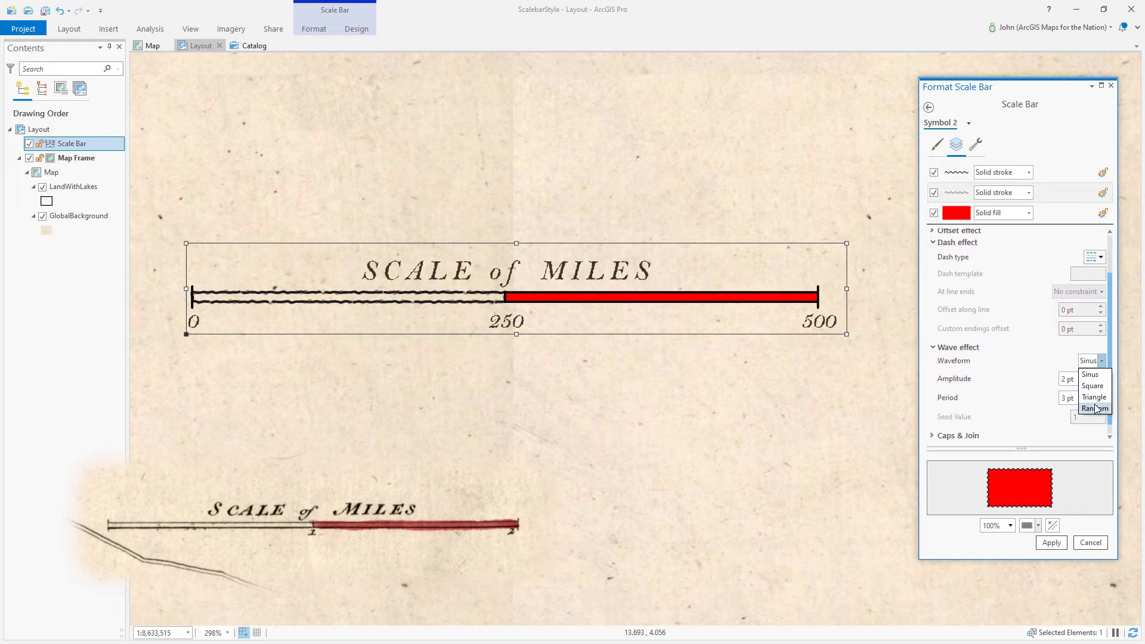
{"action": "left_click", "coordinate": [1096, 408]}
{"action": "key", "text": "Tab"}
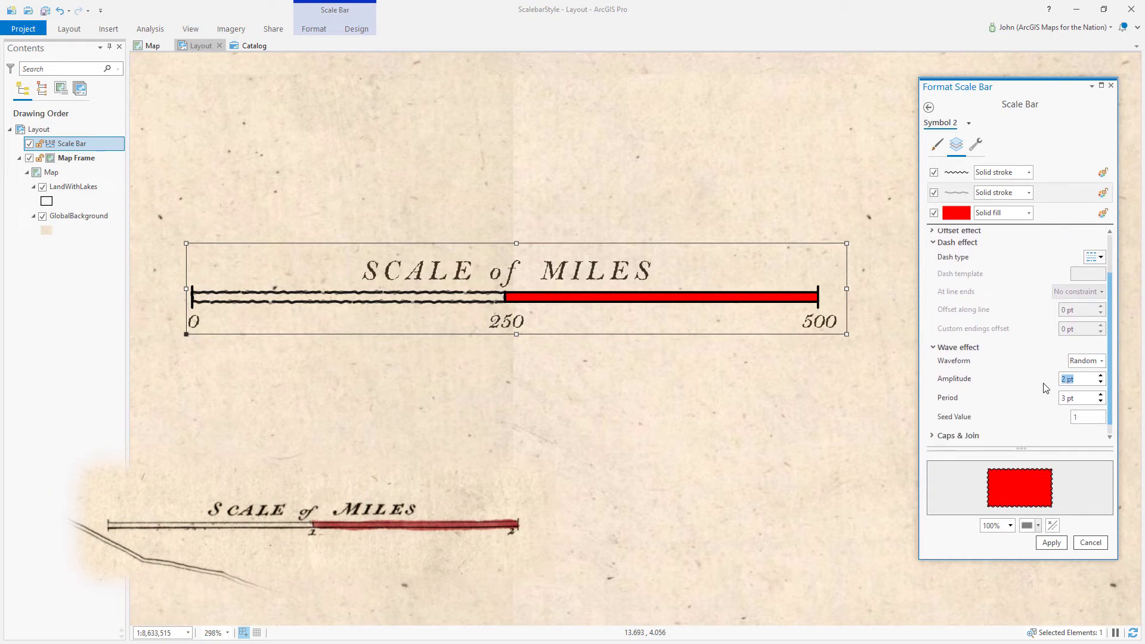
{"action": "type", "text": "1"}
{"action": "key", "text": "Tab"}
Set the upper stroke's Wave effect to an amplitude of 1.2 pt and a period of 4 pt.
{"action": "left_click", "coordinate": [1048, 170]}
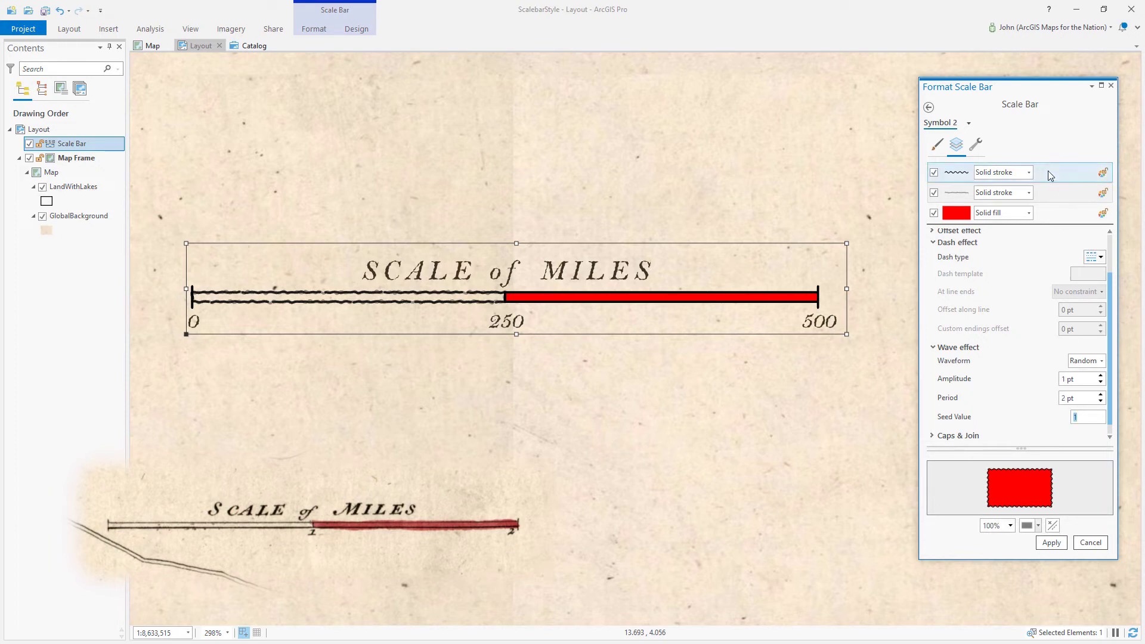
{"action": "left_click", "coordinate": [1082, 376]}
{"action": "type", "text": "1.2"}
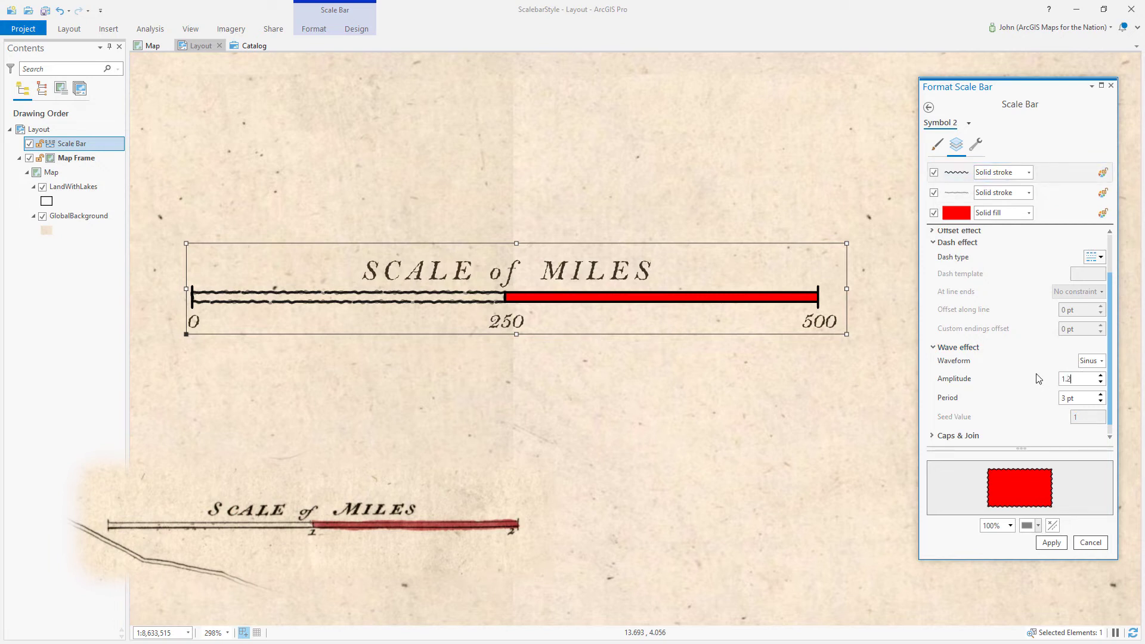
{"action": "key", "text": "Tab"}
{"action": "type", "text": "4"}
{"action": "key", "text": "Tab"}
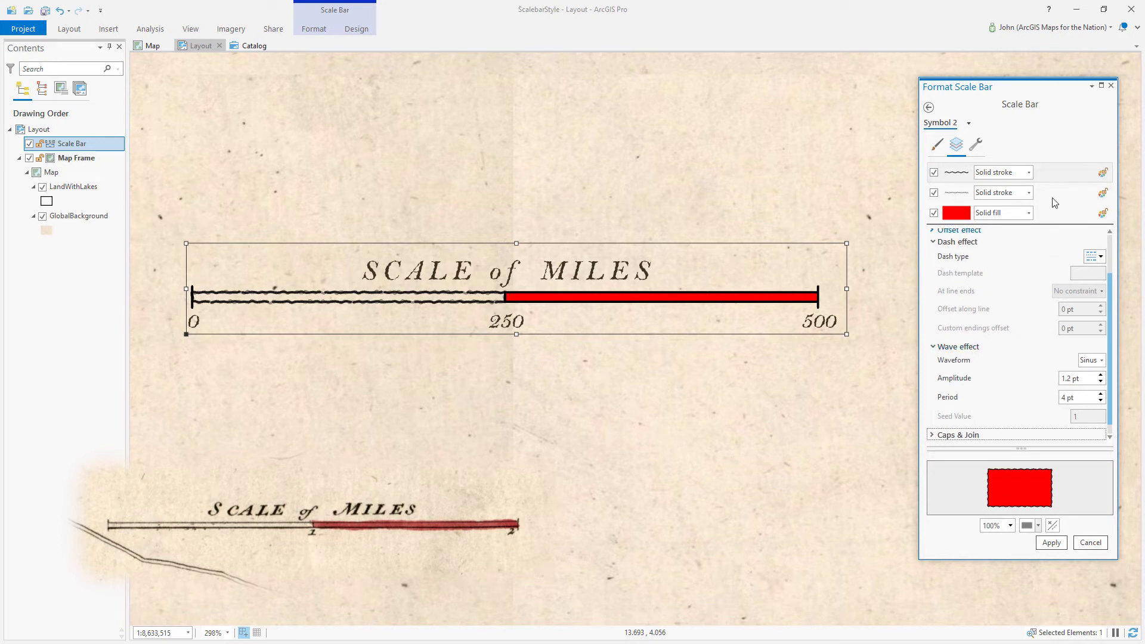
Make the upper stroke dashed with the dash template 24 1 33 2 and apply it to the scale bar.
{"action": "left_click", "coordinate": [1047, 173]}
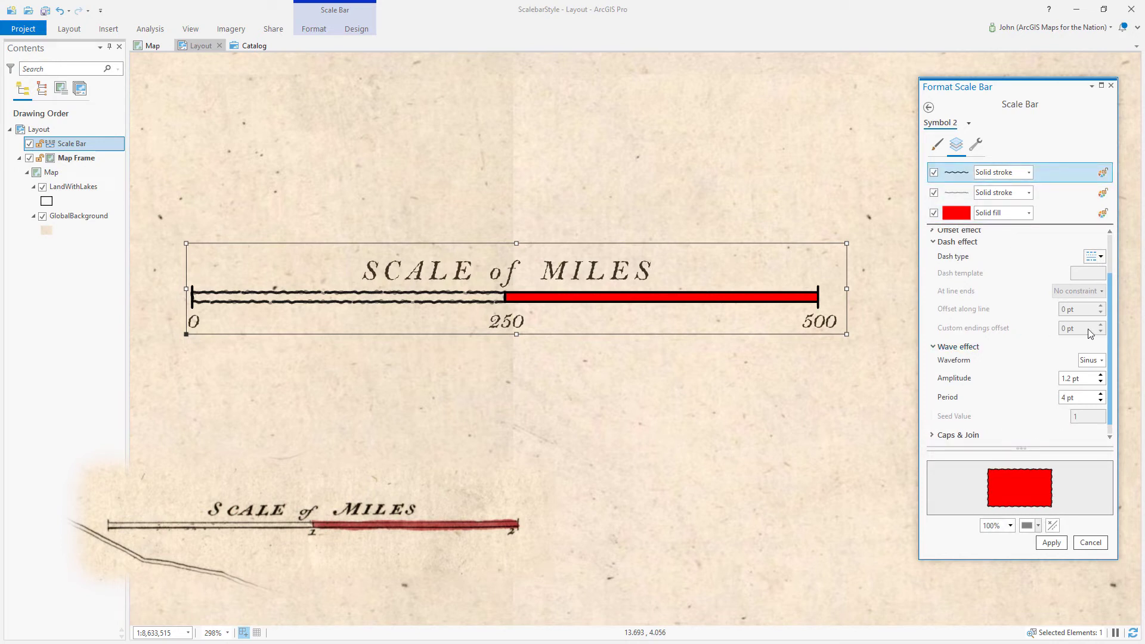
{"action": "left_click_drag", "start_coordinate": [1108, 328], "coordinate": [1109, 301]}
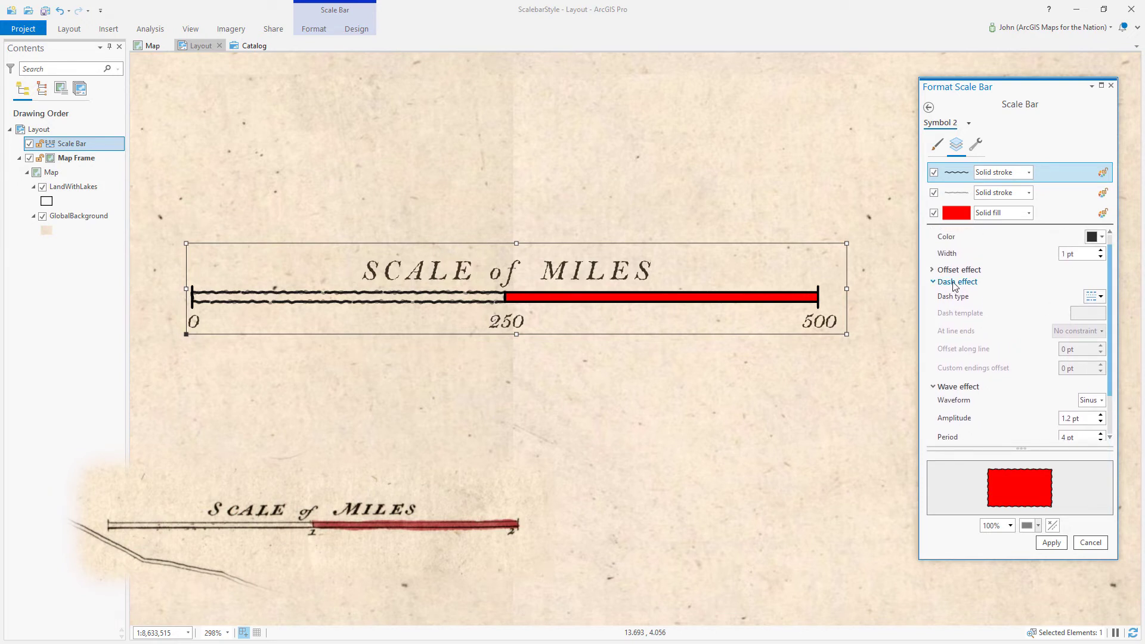
{"action": "left_click", "coordinate": [1097, 299]}
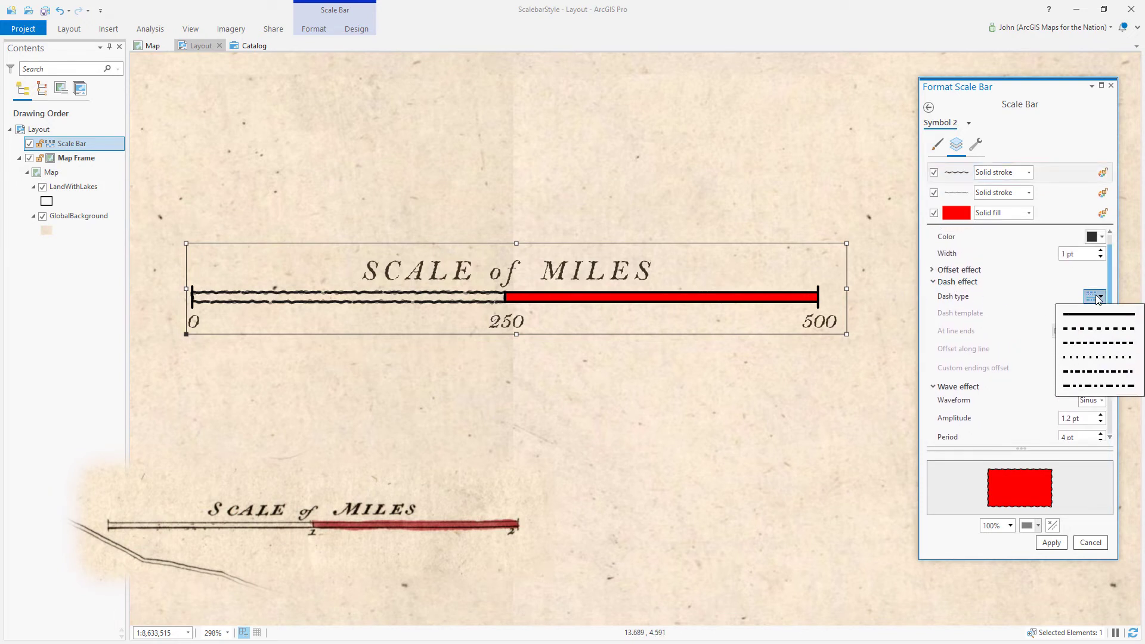
{"action": "left_click", "coordinate": [1085, 325]}
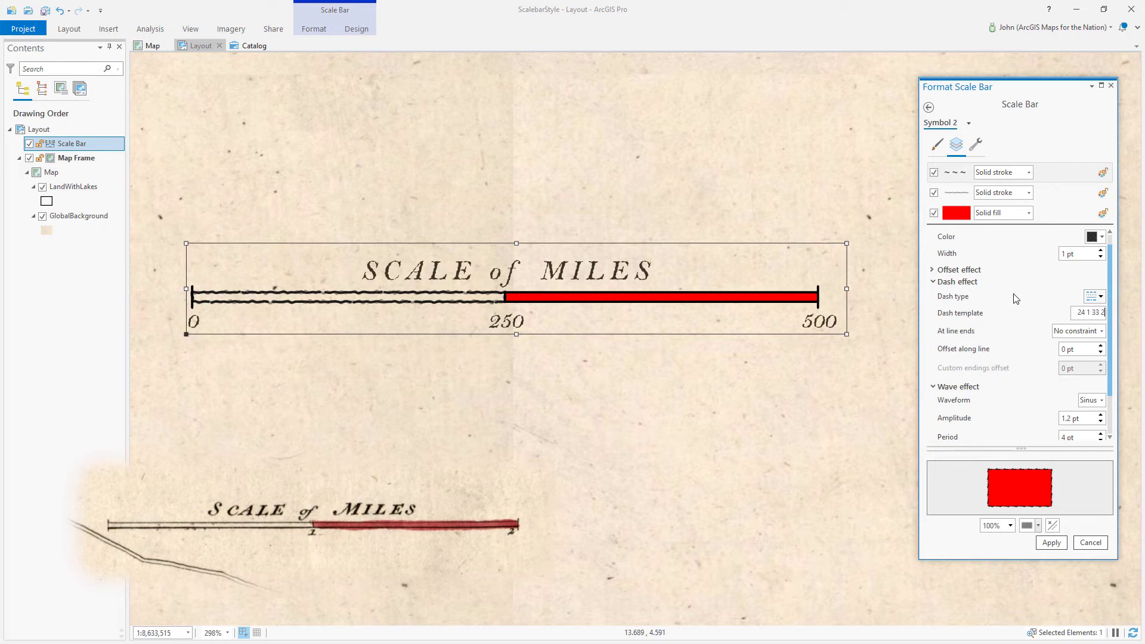
{"action": "left_click", "coordinate": [1050, 543]}
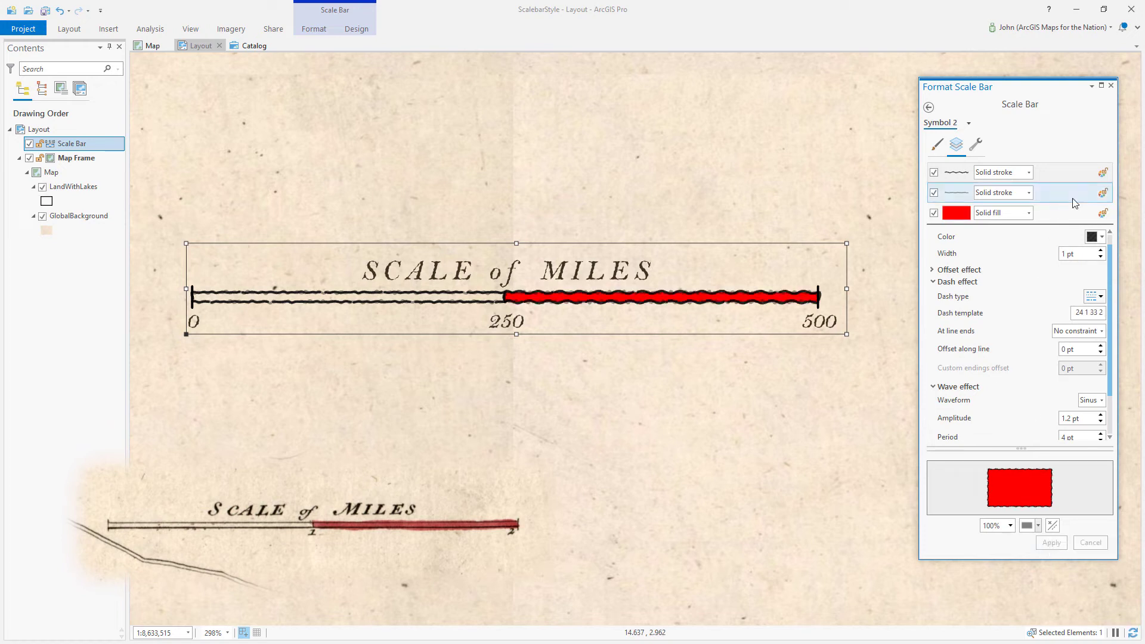
Reduce the upper stroke's Wave effect amplitude to 0.5 pt and apply it to the scale bar.
{"action": "left_click", "coordinate": [1061, 179]}
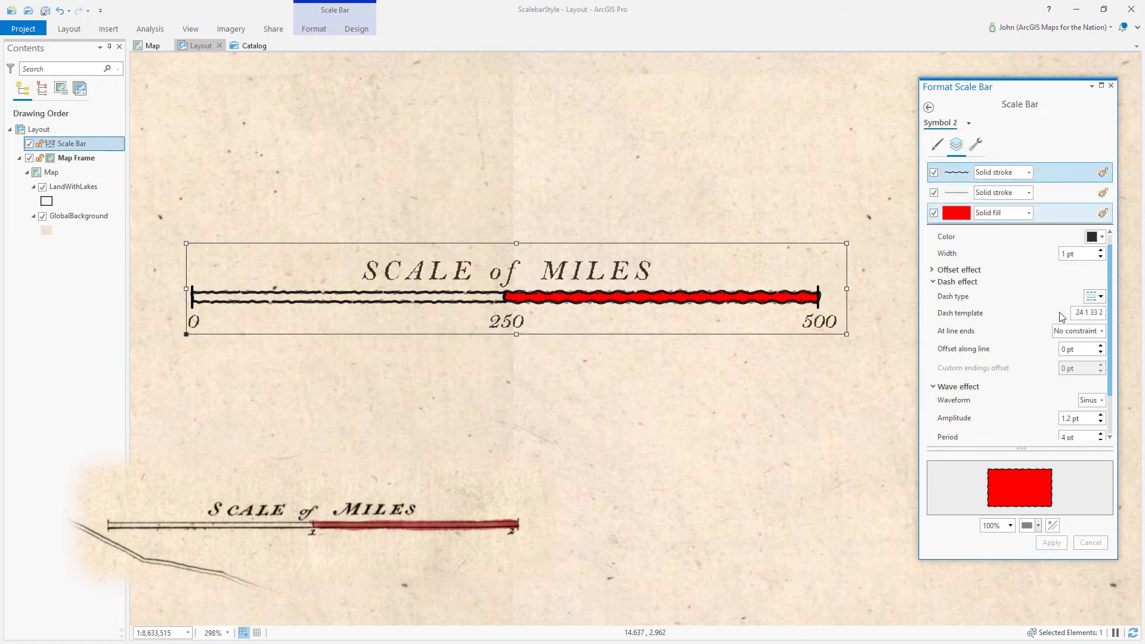
{"action": "scroll", "coordinate": [1097, 399], "scroll_direction": "down", "scroll_amount": 1}
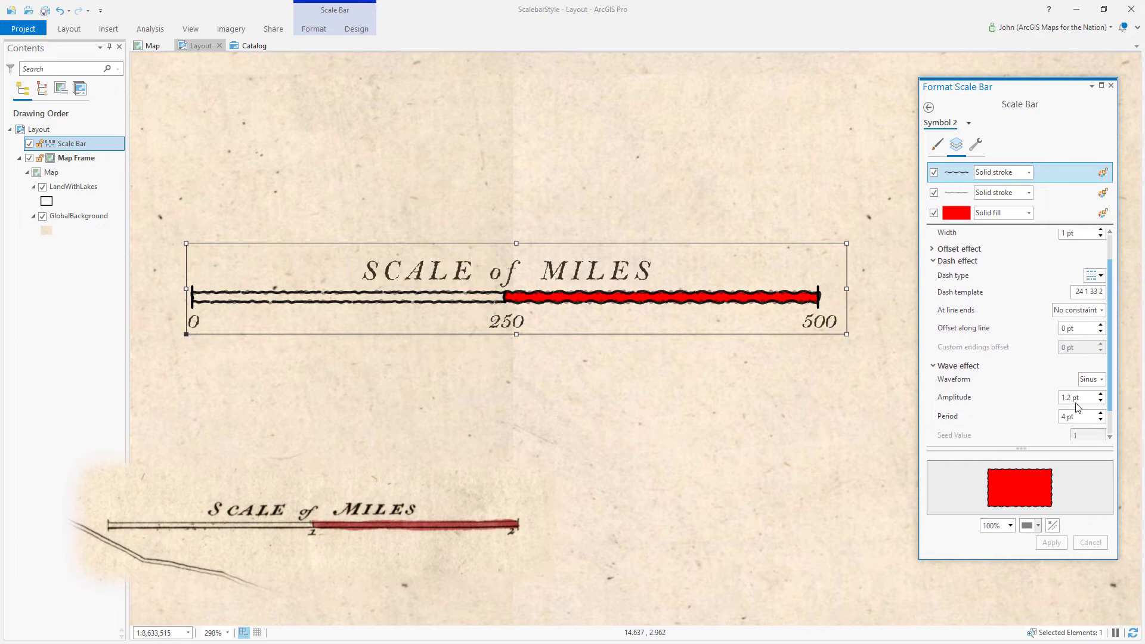
{"action": "left_click", "coordinate": [1064, 399]}
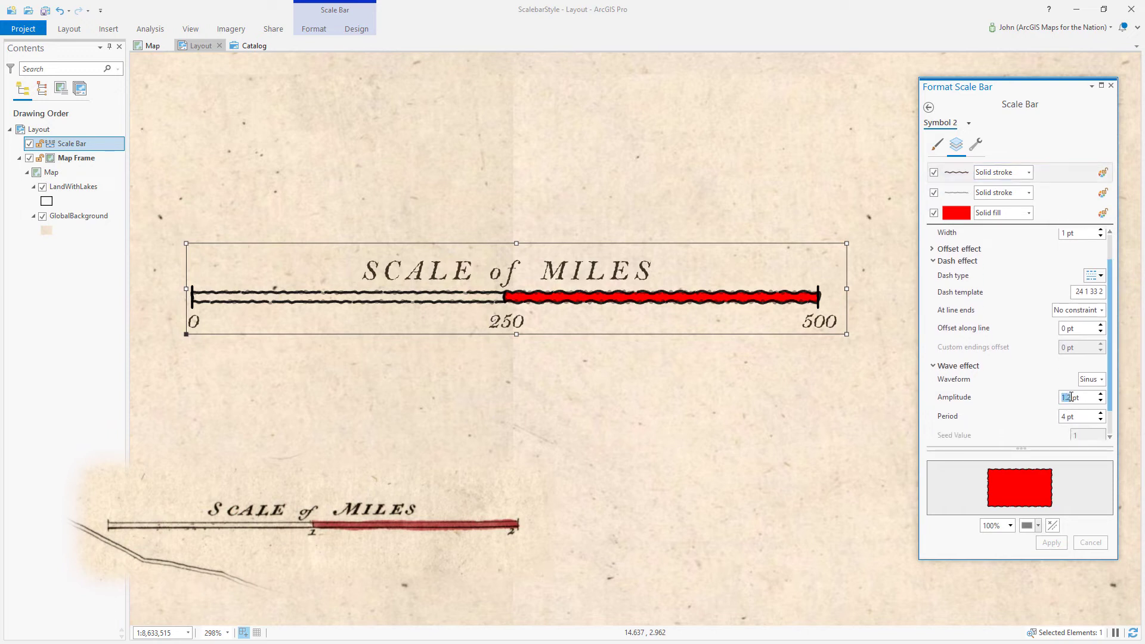
{"action": "type", "text": "0"}
{"action": "left_click", "coordinate": [1050, 542]}
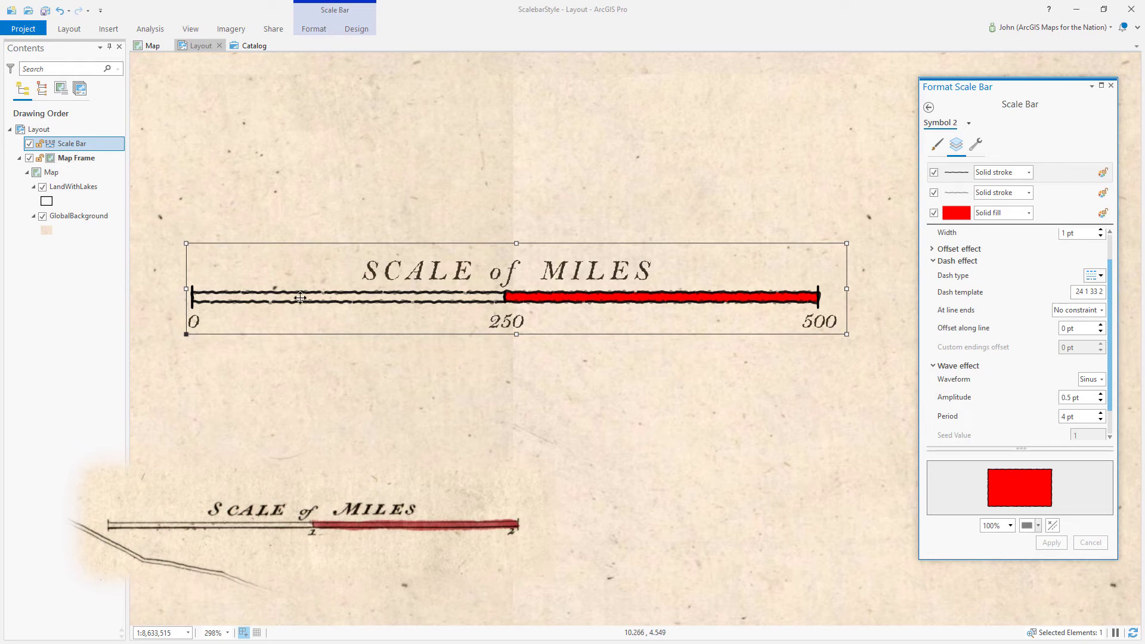
Move the red solid fill layer above both stroke layers in the symbol's layer order and apply it.
{"action": "left_click", "coordinate": [976, 146]}
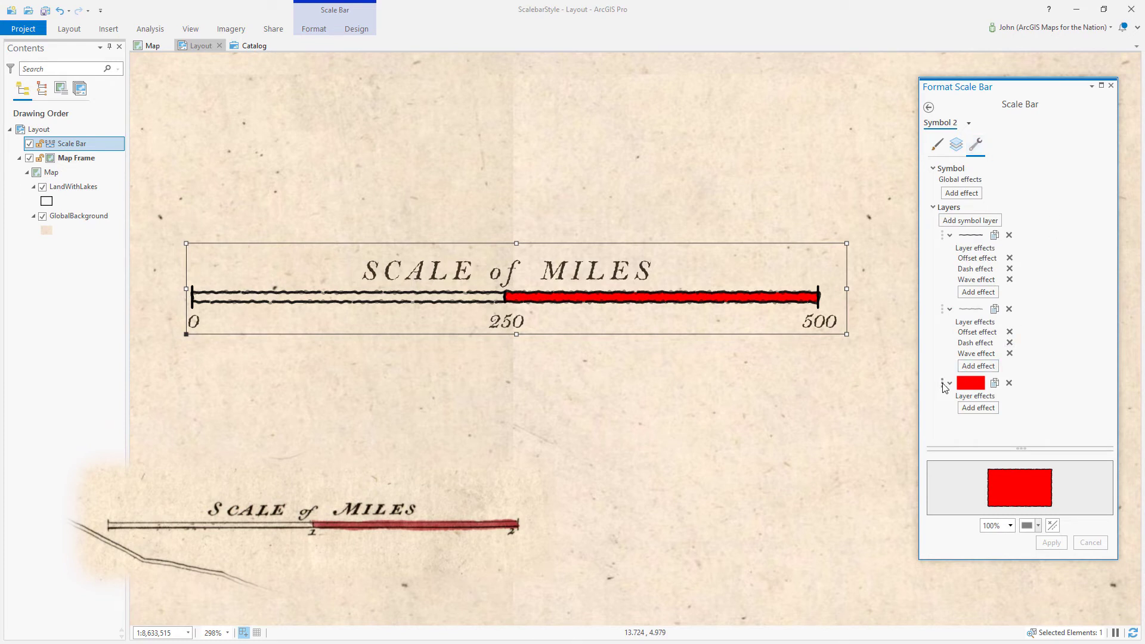
{"action": "left_click_drag", "start_coordinate": [942, 384], "coordinate": [941, 247]}
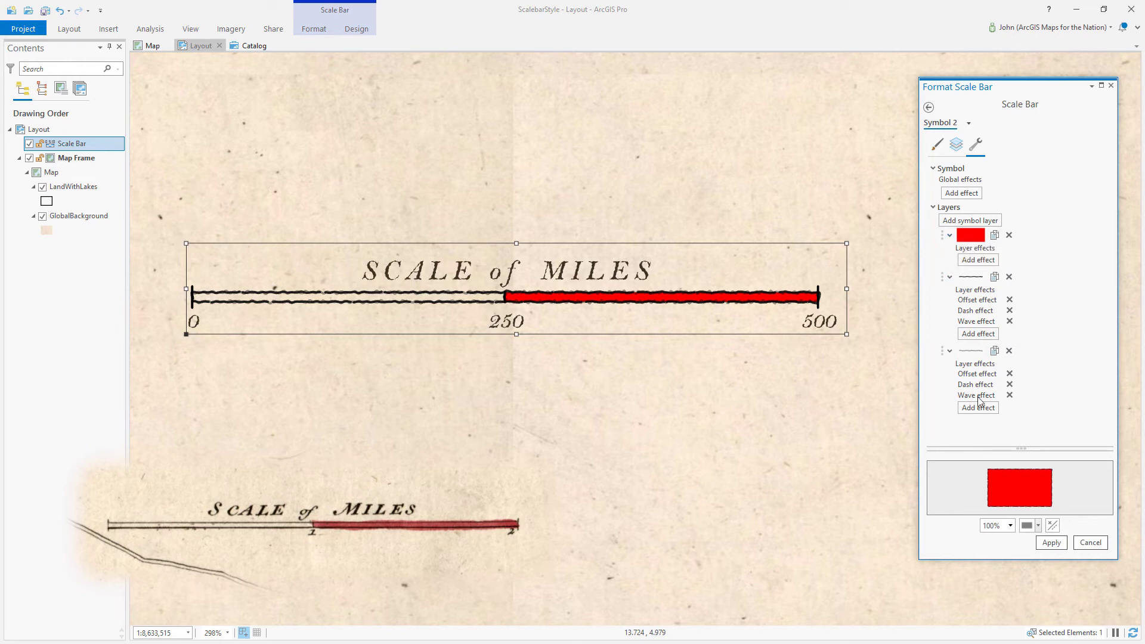
{"action": "left_click", "coordinate": [1050, 543]}
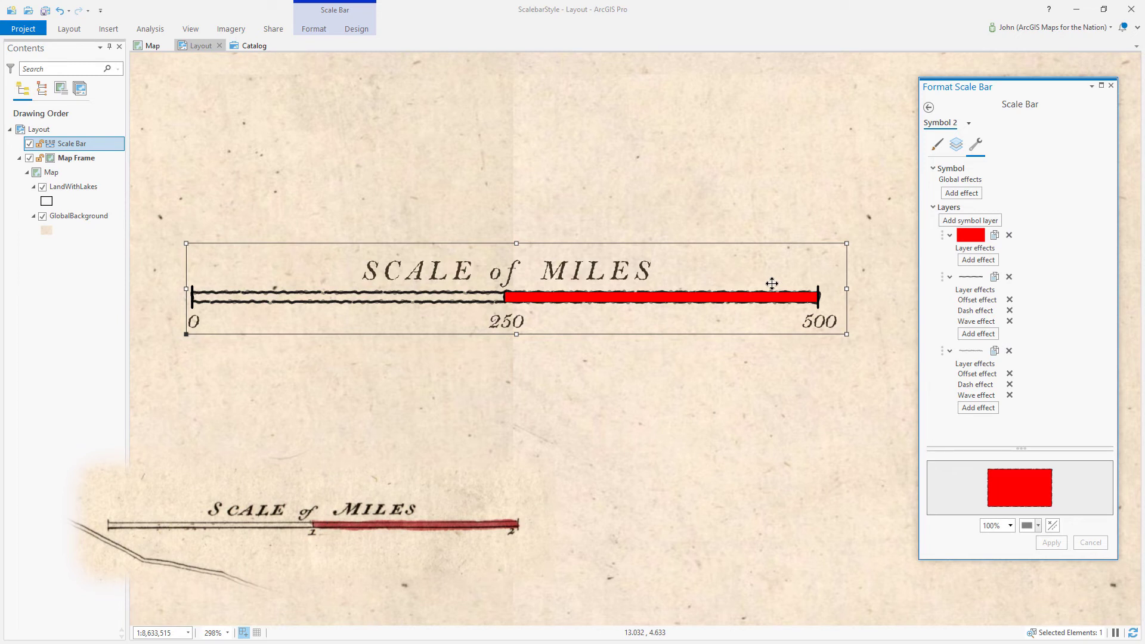
Add a Wave effect to the red solid fill with a Random waveform and 0.5 pt amplitude, and apply it.
{"action": "left_click", "coordinate": [976, 261]}
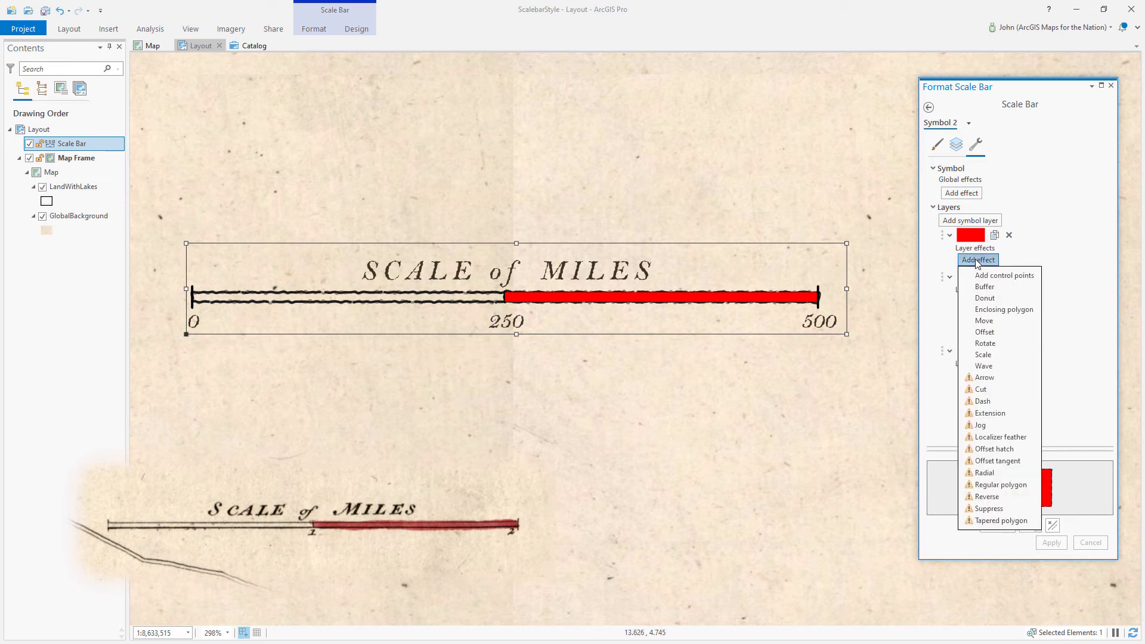
{"action": "left_click", "coordinate": [987, 368]}
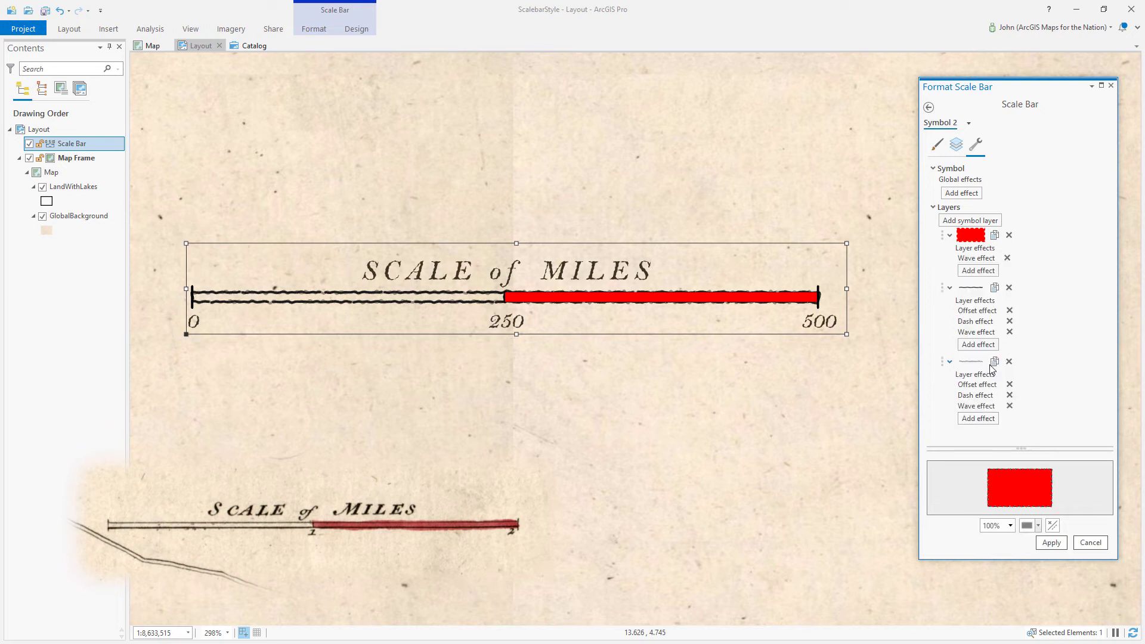
{"action": "left_click", "coordinate": [956, 144]}
{"action": "left_click", "coordinate": [1049, 174]}
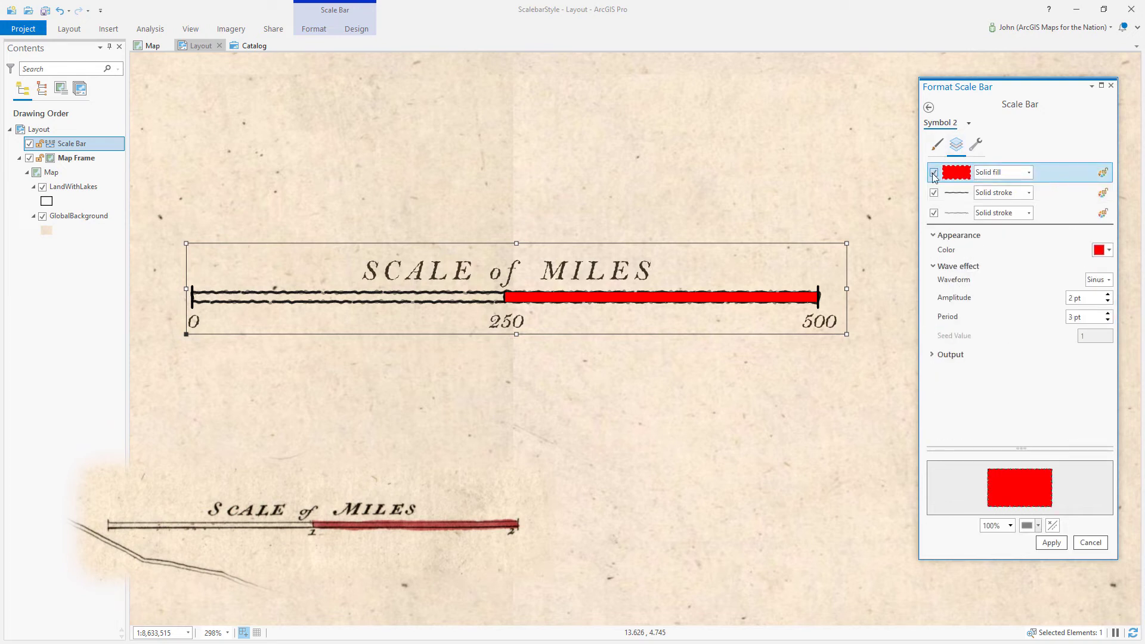
{"action": "left_click", "coordinate": [1107, 280]}
{"action": "left_click", "coordinate": [1101, 327]}
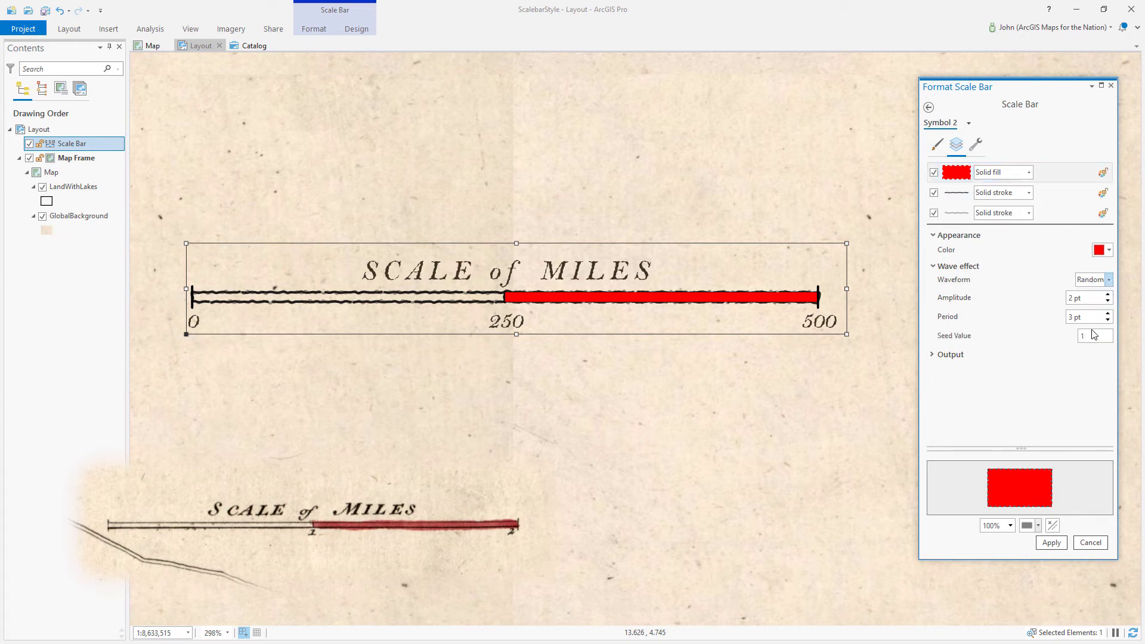
{"action": "key", "text": "Tab"}
{"action": "type", "text": "0"}
{"action": "left_click", "coordinate": [1057, 545]}
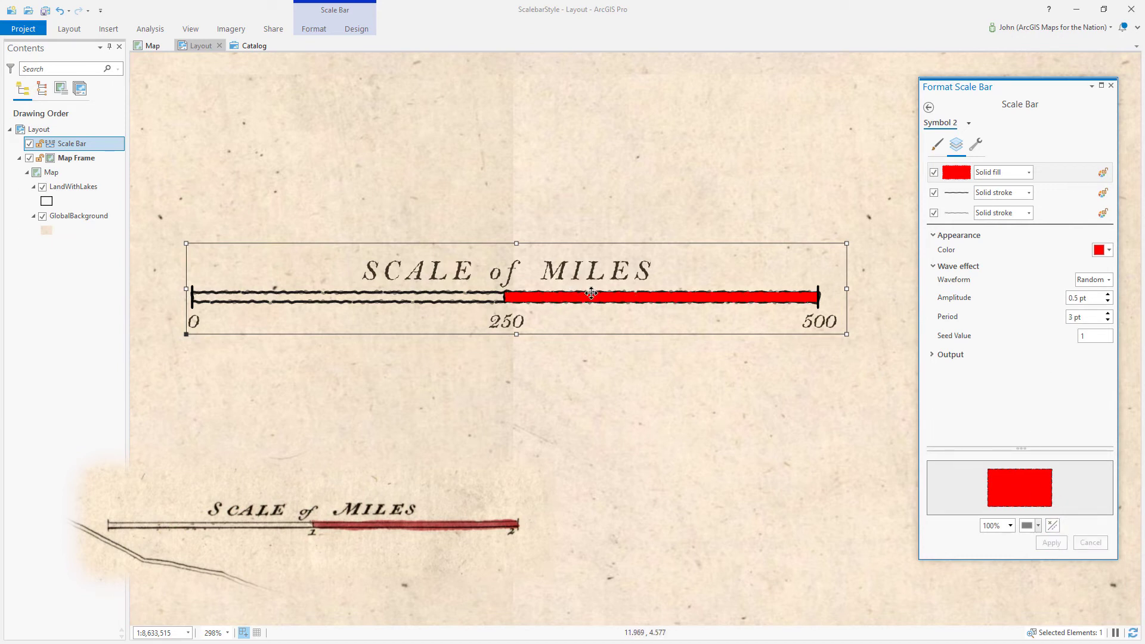
Darken the solid fill color to a red value of 139 with 40% transparency and apply it to the scale bar.
{"action": "left_click", "coordinate": [1100, 251]}
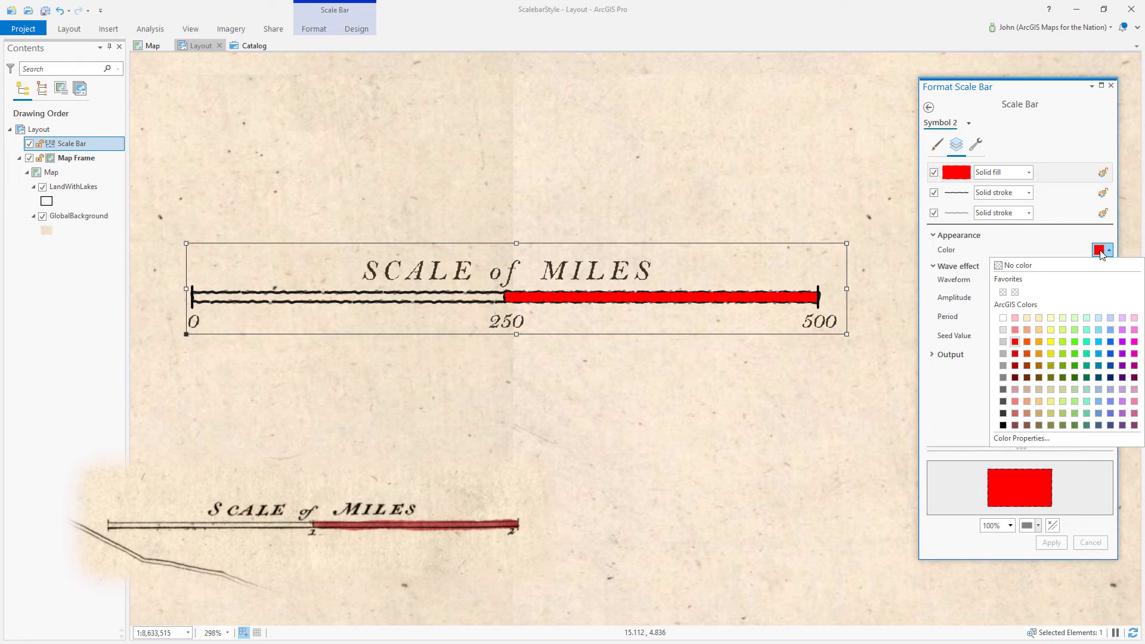
{"action": "left_click", "coordinate": [1014, 438]}
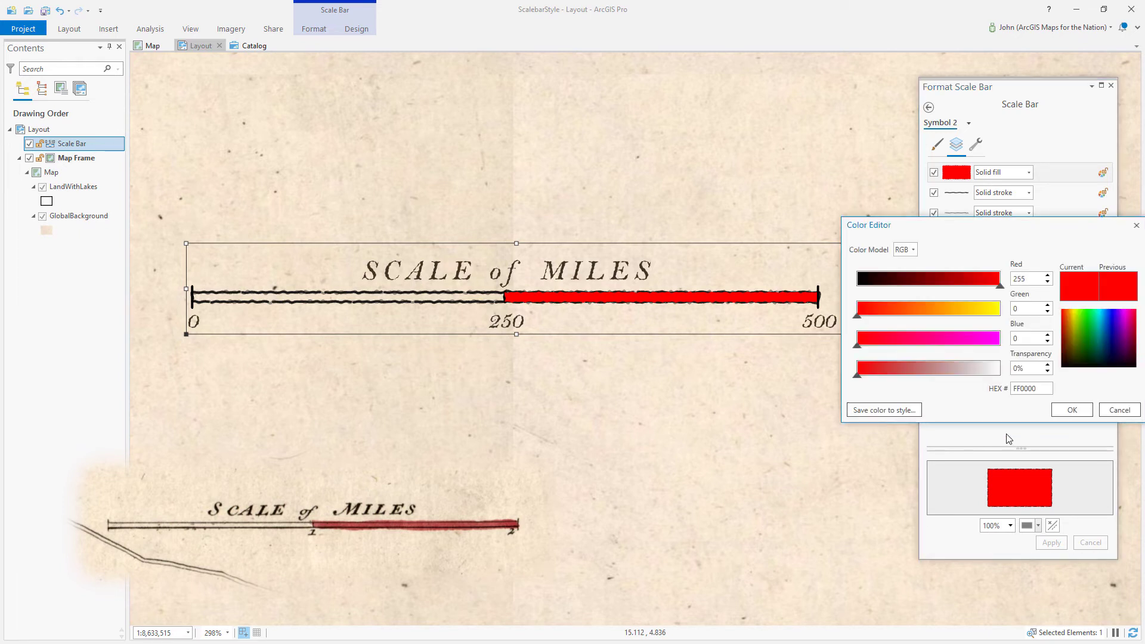
{"action": "left_click", "coordinate": [935, 281]}
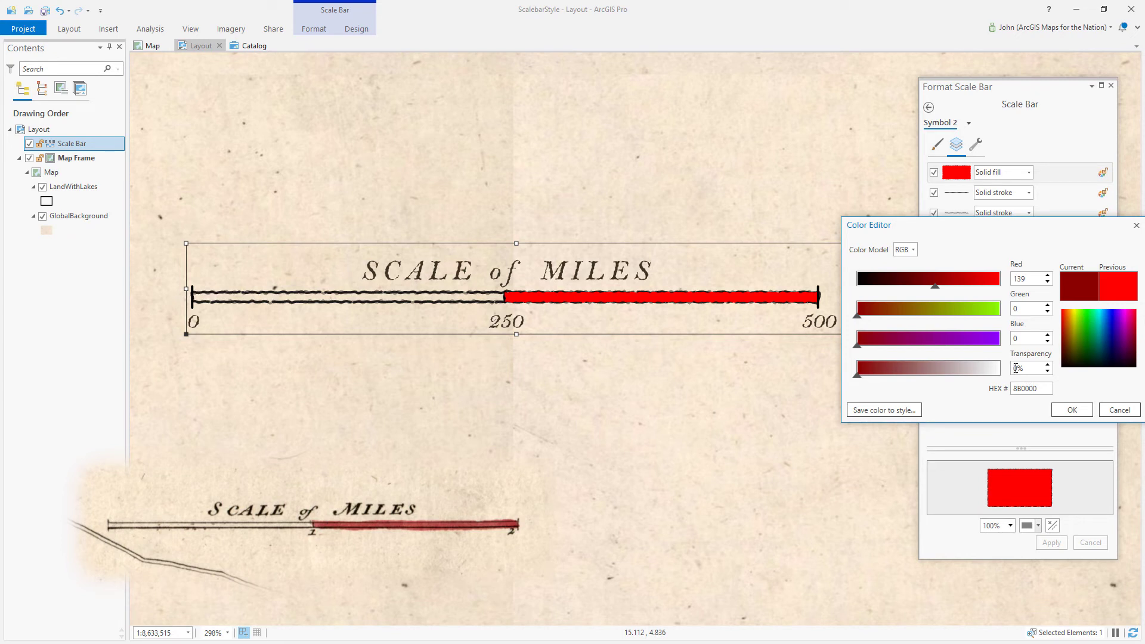
{"action": "type", "text": "50"}
{"action": "key", "text": "Tab"}
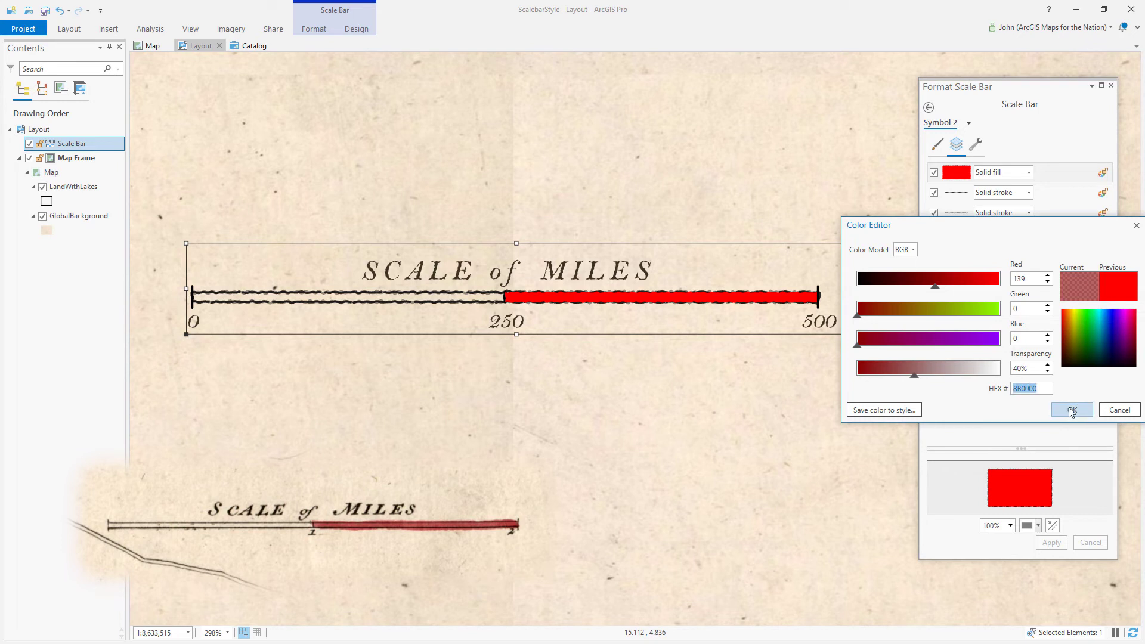
{"action": "left_click", "coordinate": [1071, 409]}
{"action": "left_click", "coordinate": [1050, 543]}
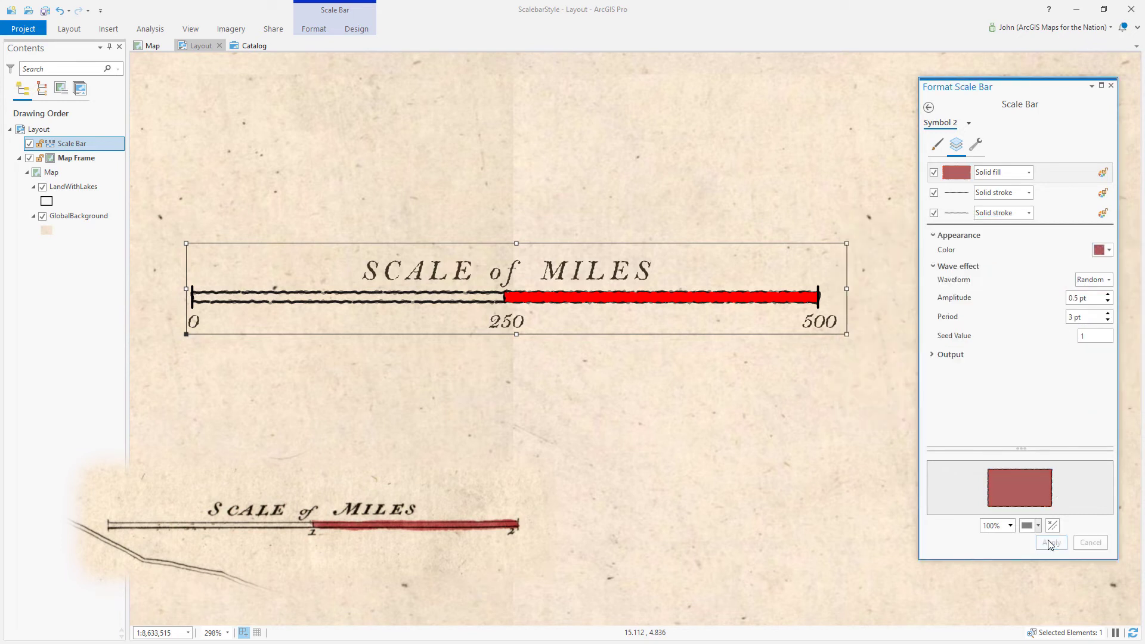
Set the solid fill color's red value to 164 with 40% transparency and apply it to the scale bar.
{"action": "left_click", "coordinate": [1103, 250]}
{"action": "left_click", "coordinate": [1043, 435]}
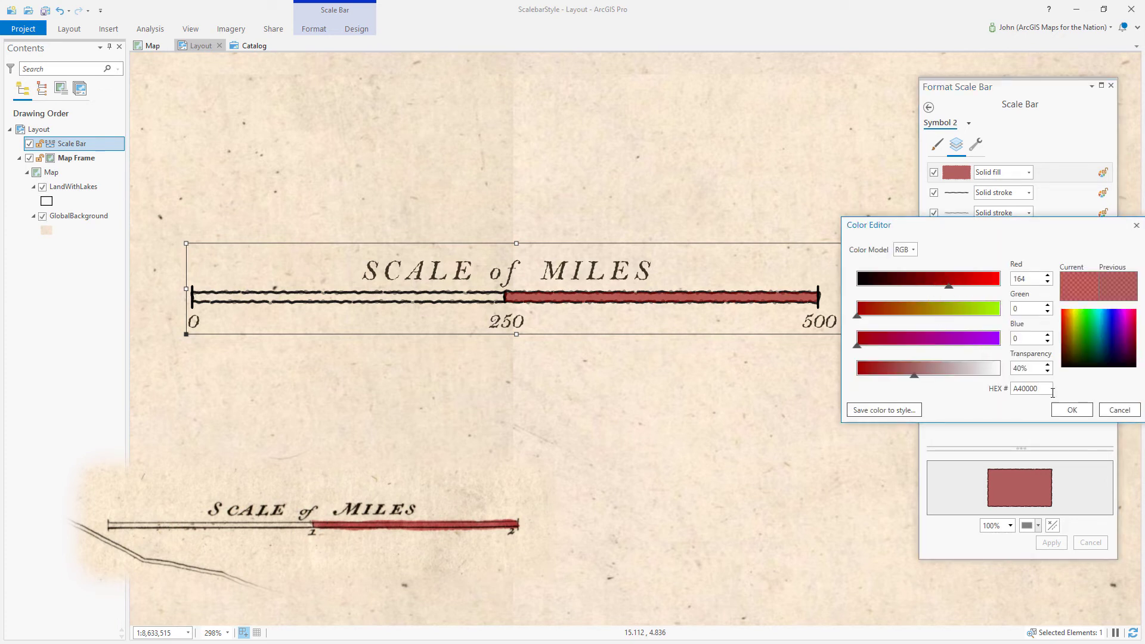
{"action": "left_click", "coordinate": [1072, 410]}
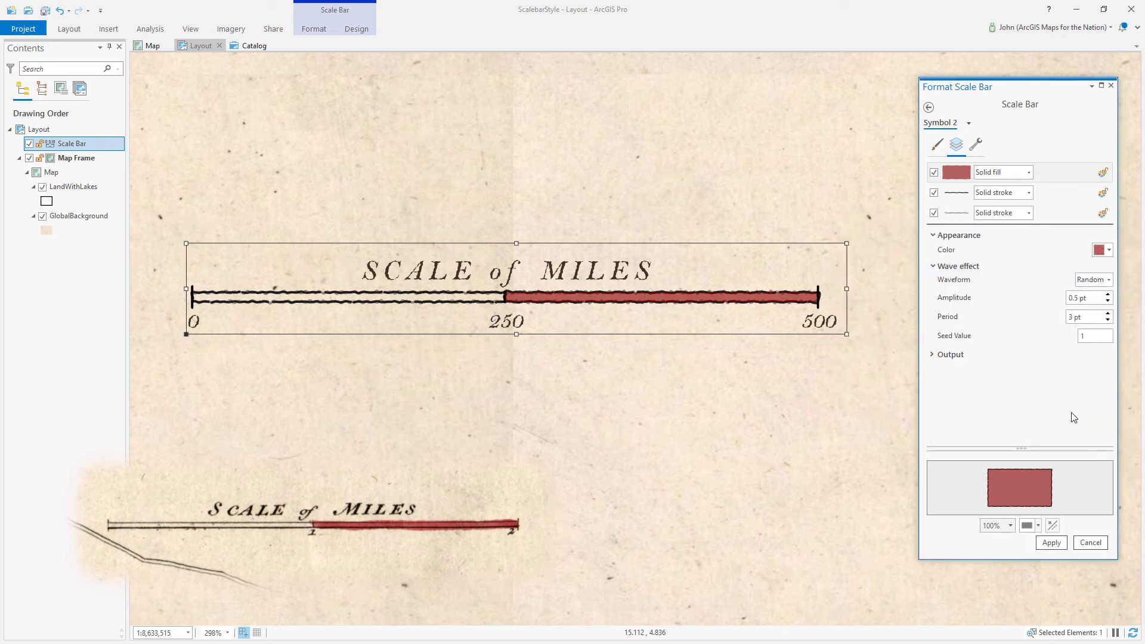
{"action": "left_click", "coordinate": [1051, 542]}
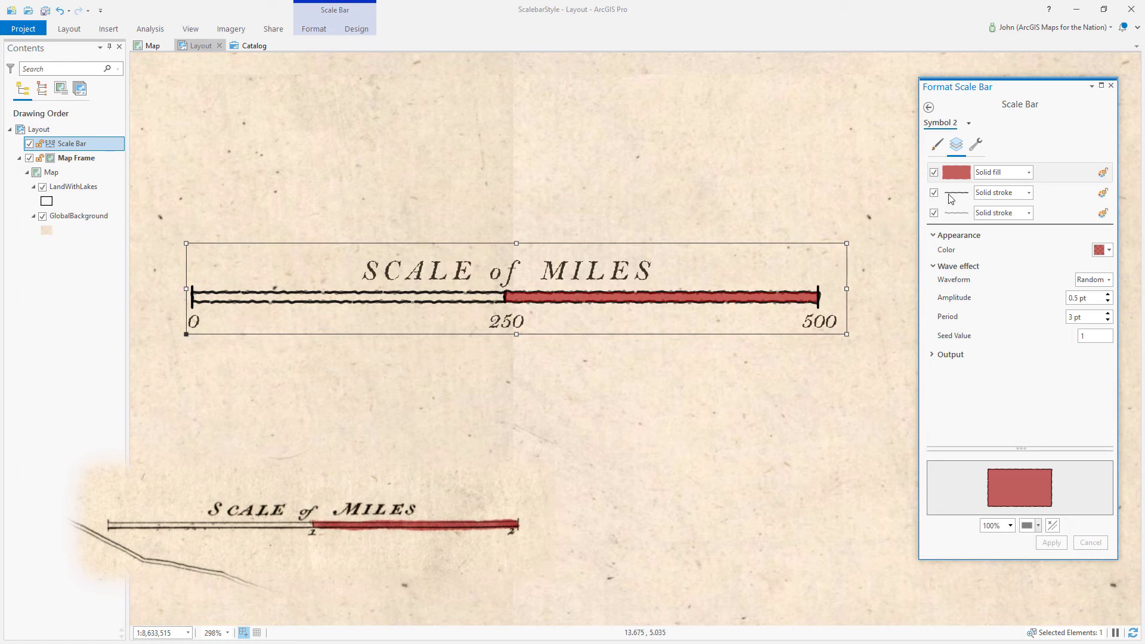
Add an Offset effect to the red solid fill and set its calculation option to Accurate.
{"action": "left_click", "coordinate": [1056, 174]}
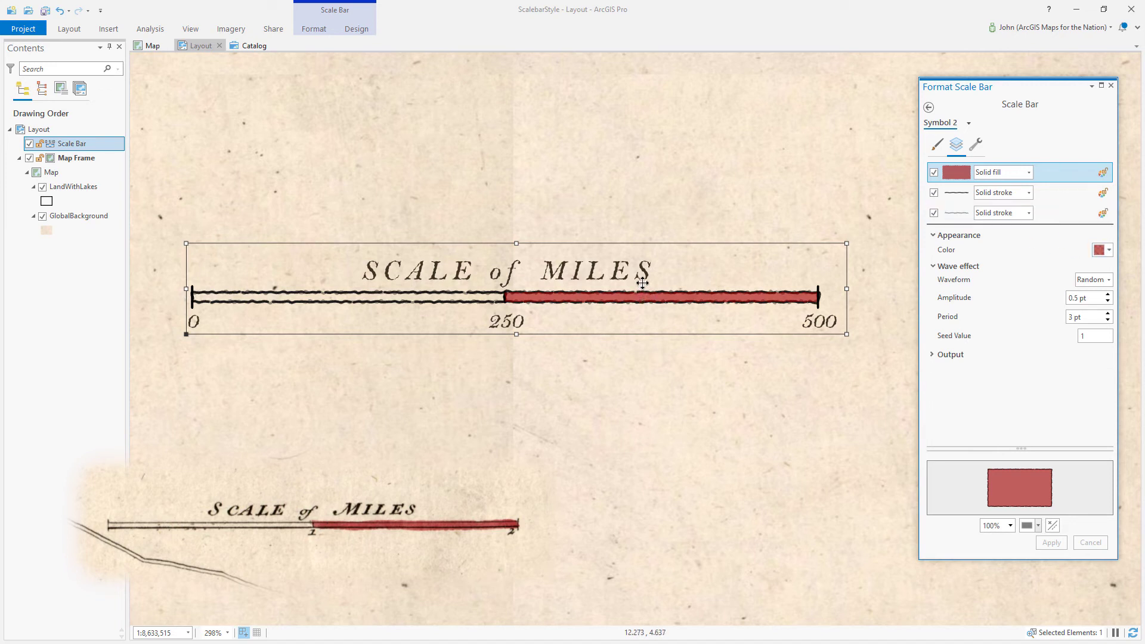
{"action": "left_click", "coordinate": [975, 146]}
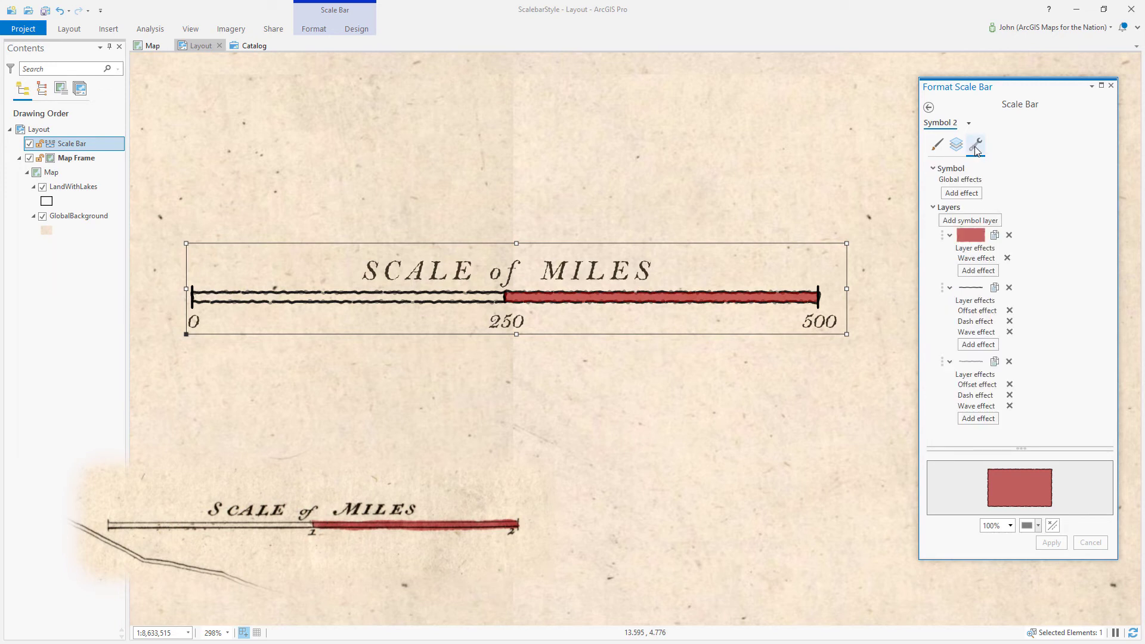
{"action": "left_click", "coordinate": [980, 272]}
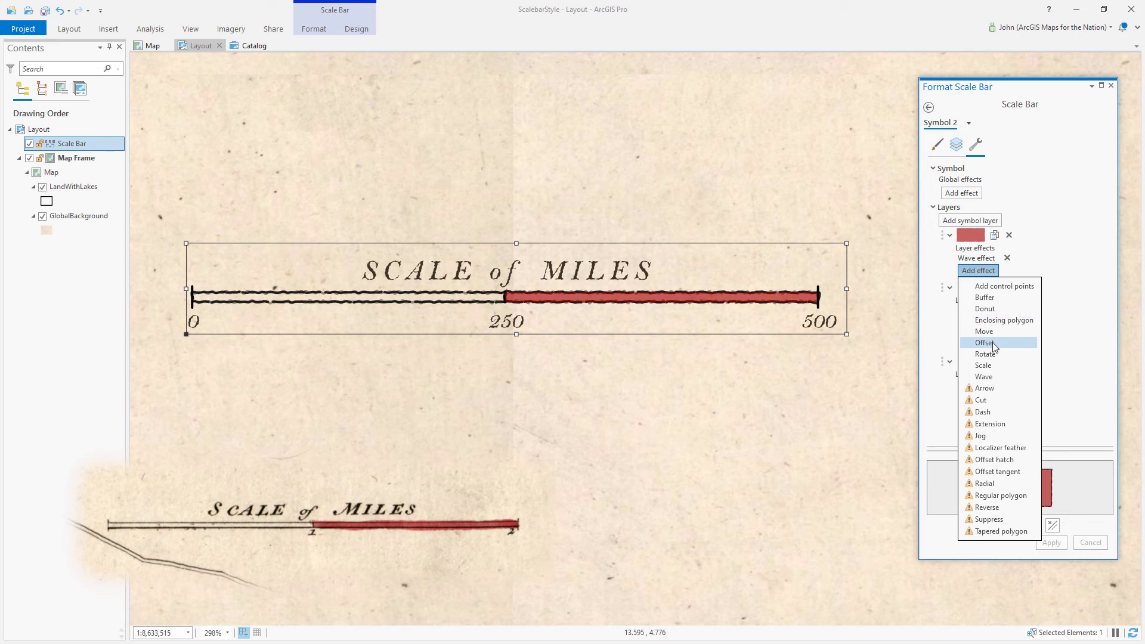
{"action": "left_click", "coordinate": [1010, 346]}
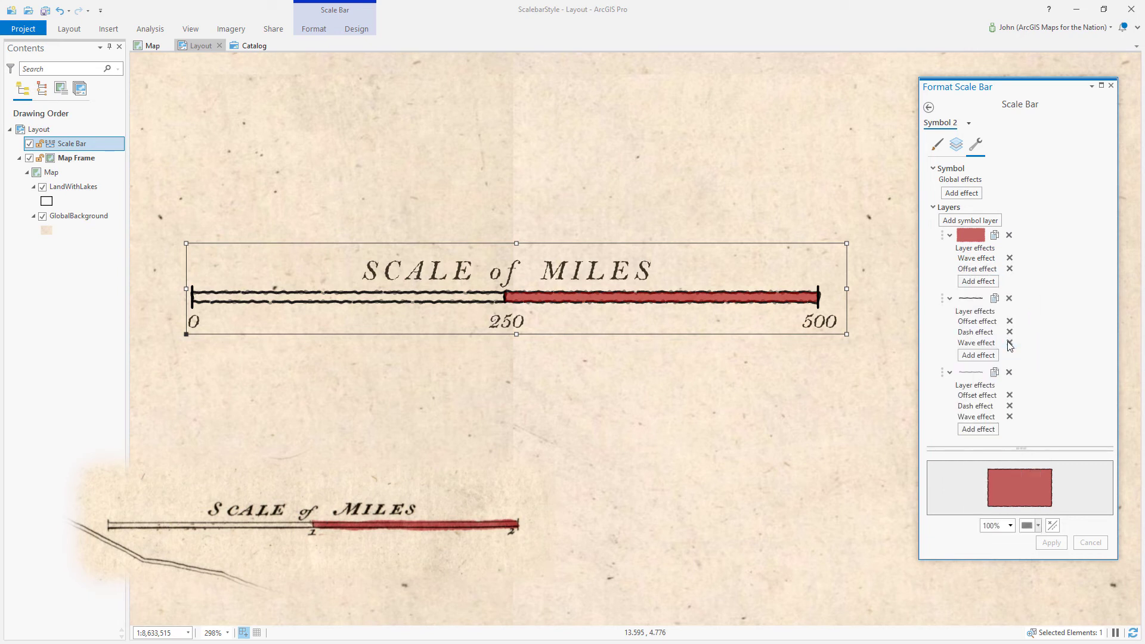
{"action": "left_click", "coordinate": [957, 145]}
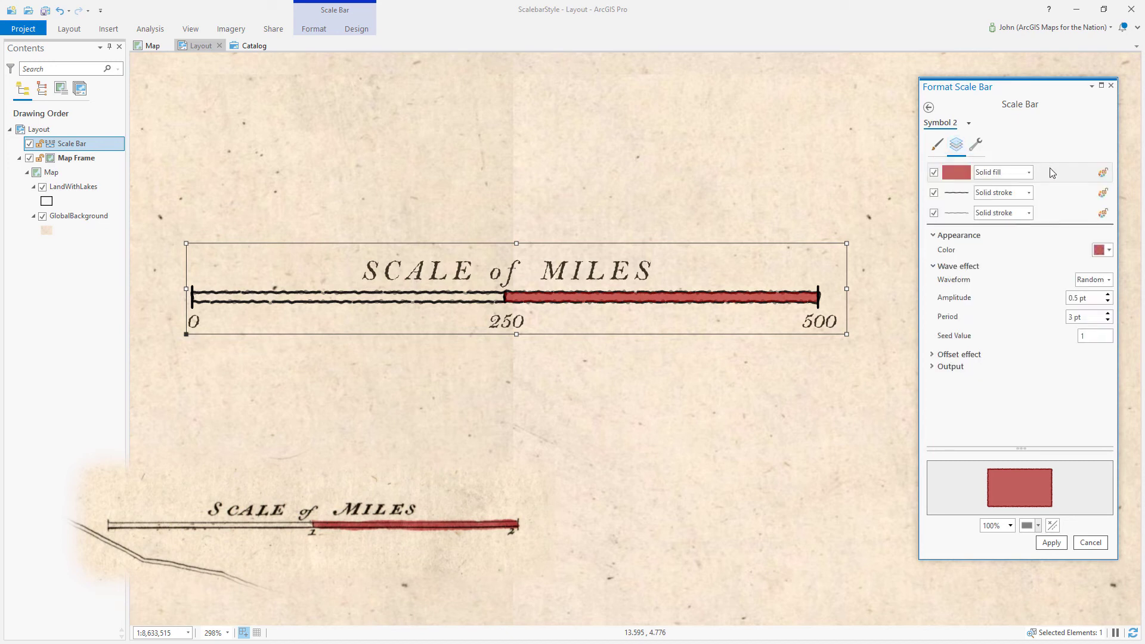
{"action": "left_click", "coordinate": [933, 356]}
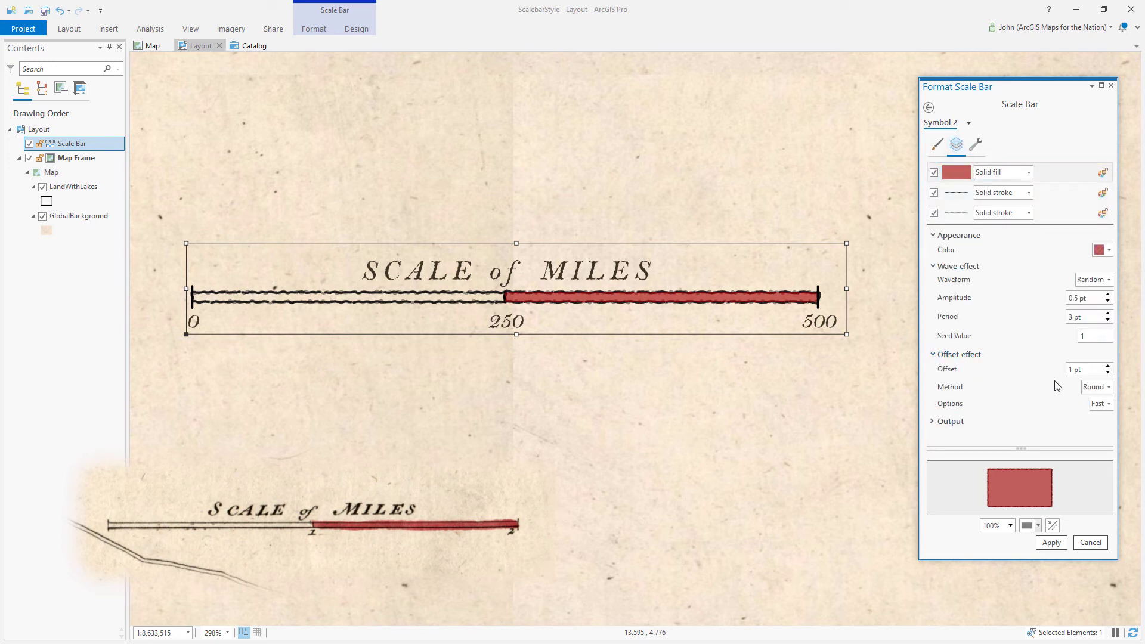
{"action": "left_click", "coordinate": [1109, 404]}
{"action": "left_click", "coordinate": [1107, 428]}
Set the red solid fill's Offset effect to 2 pt and apply it to the scale bar.
{"action": "scroll", "coordinate": [1028, 466], "scroll_direction": "up", "scroll_amount": 6}
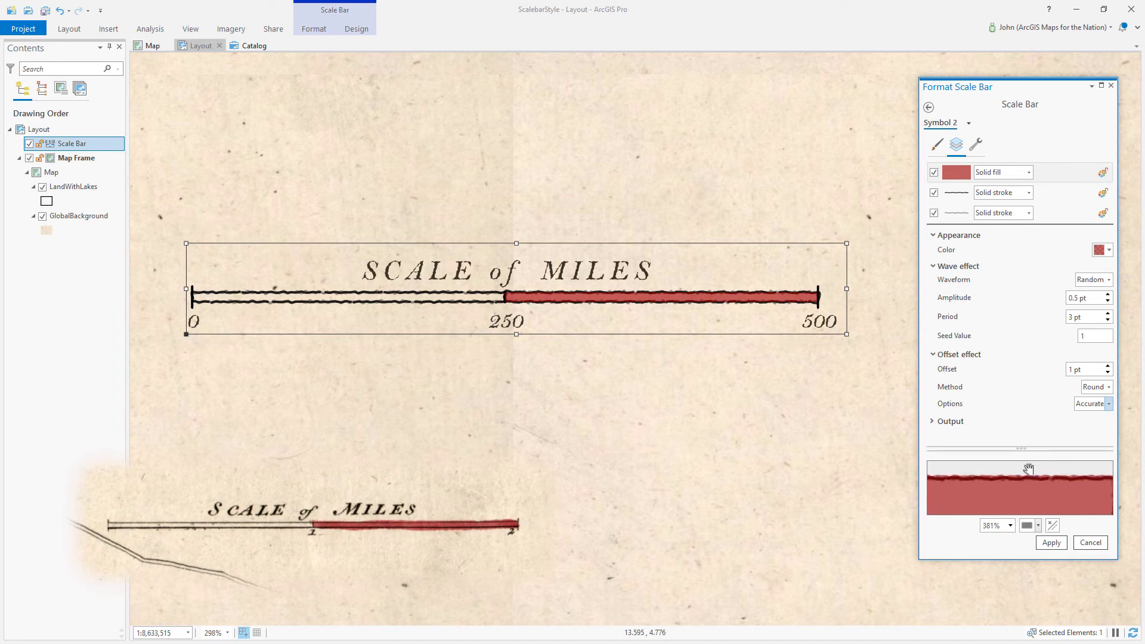
{"action": "left_click", "coordinate": [1106, 366]}
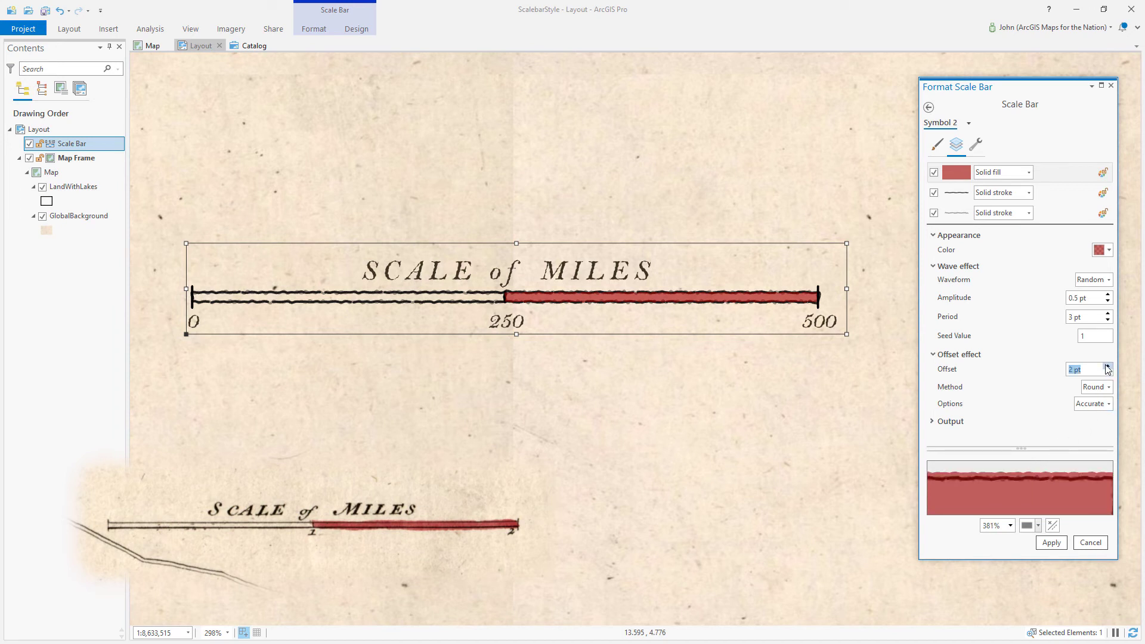
{"action": "left_click", "coordinate": [1106, 366]}
{"action": "left_click", "coordinate": [1107, 373]}
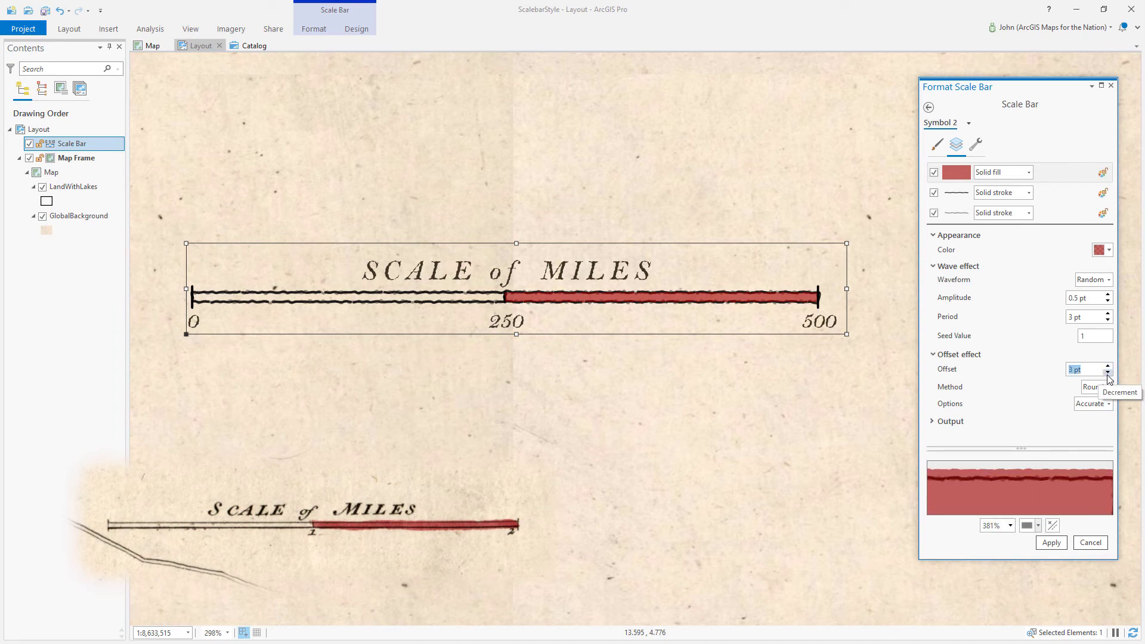
{"action": "left_click", "coordinate": [1045, 541]}
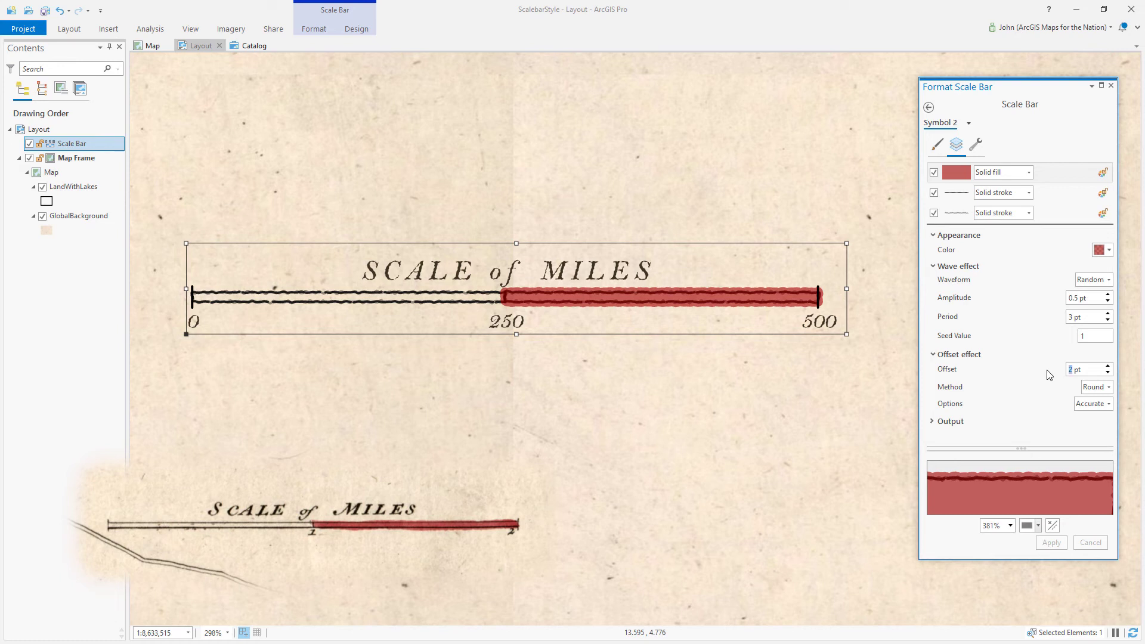
Reduce the red solid fill's offset to 1.5 pt and apply it.
{"action": "type", "text": "1.5"}
{"action": "key", "text": "Tab"}
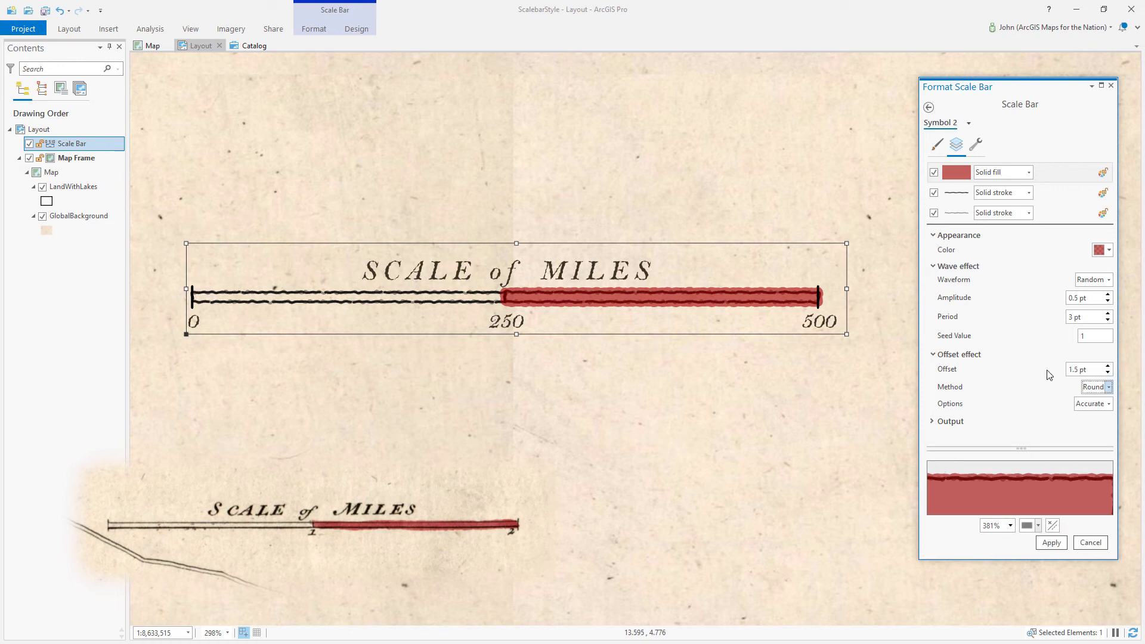
{"action": "left_click", "coordinate": [1055, 542]}
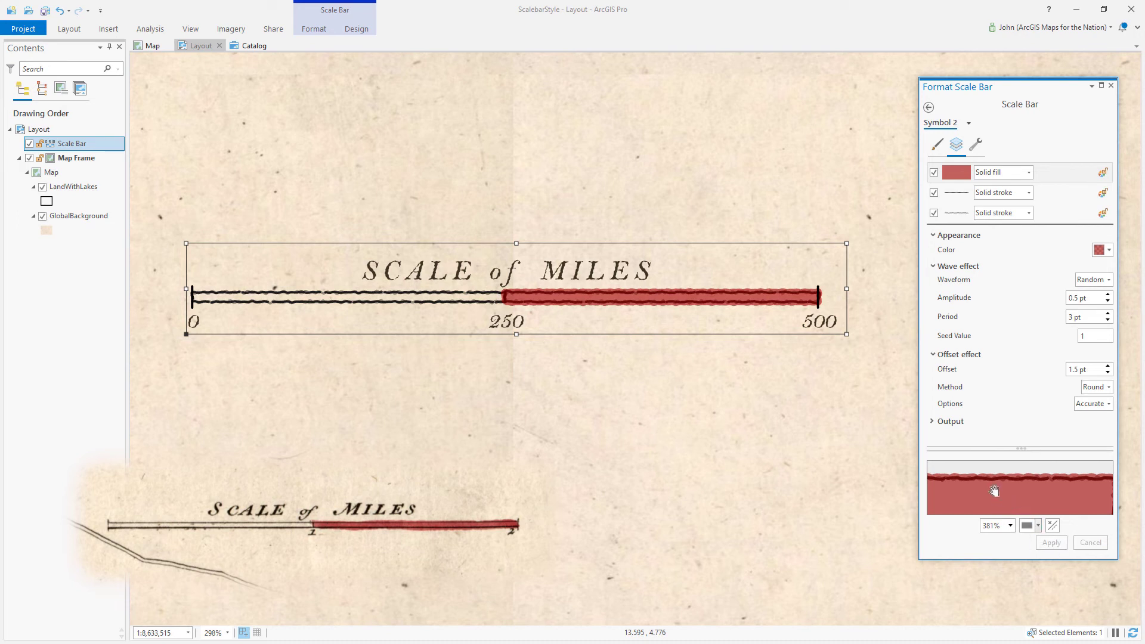
Set the red solid fill's Wave effect to a 12 pt period and 0.75 pt amplitude, and apply it.
{"action": "left_click", "coordinate": [1049, 176]}
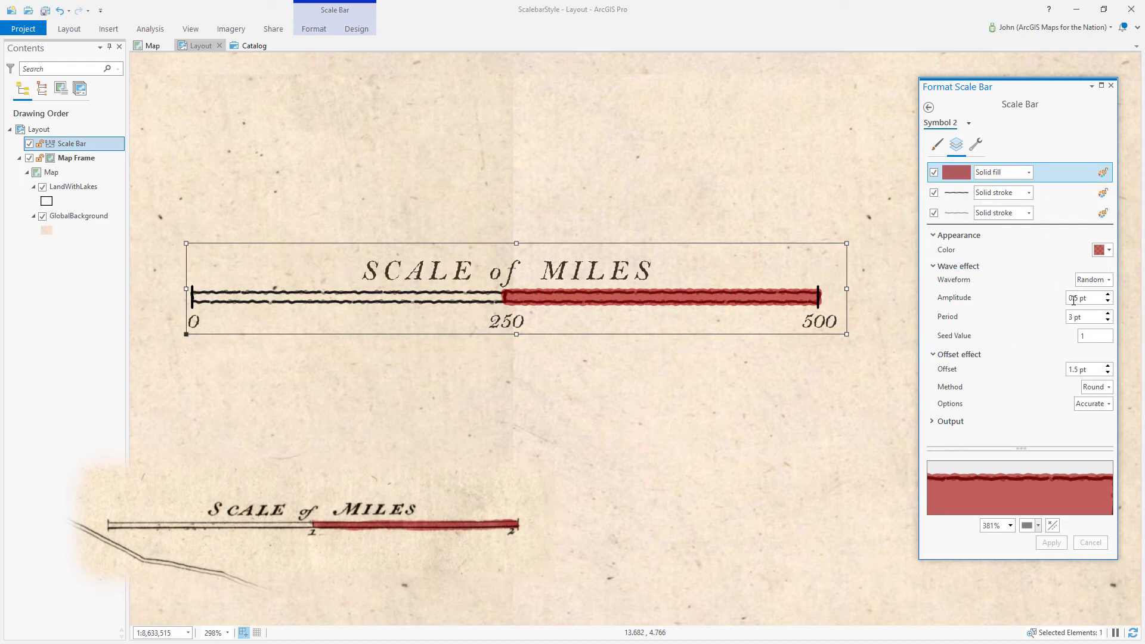
{"action": "left_click", "coordinate": [1072, 317]}
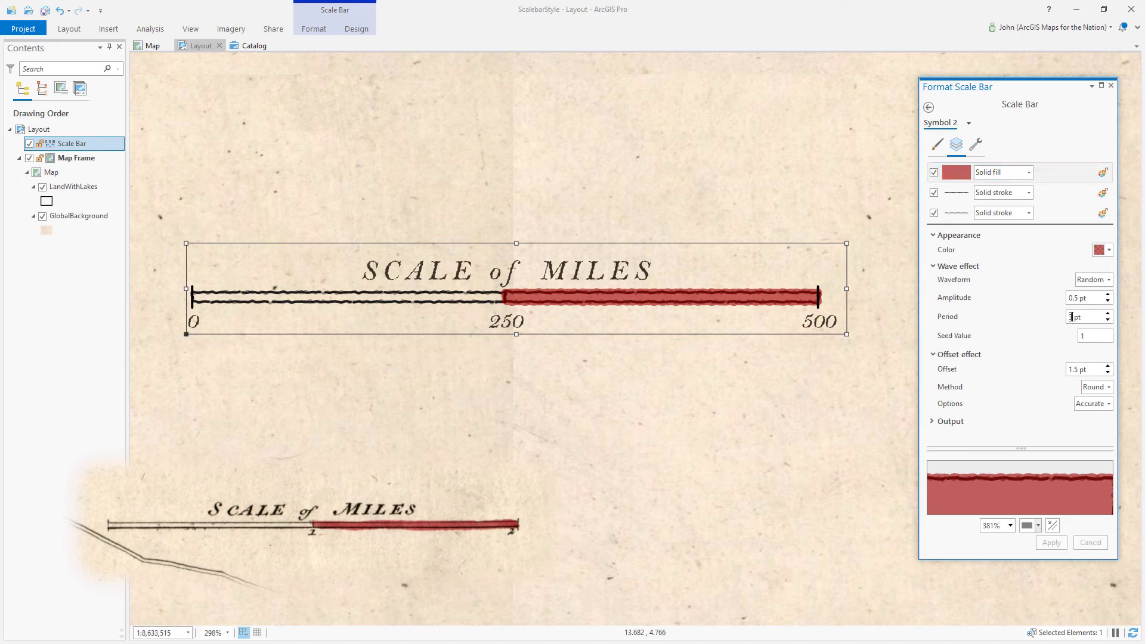
{"action": "type", "text": "12"}
{"action": "left_click", "coordinate": [1056, 544]}
{"action": "type", "text": "7"}
{"action": "key", "text": "Tab"}
{"action": "left_click", "coordinate": [1051, 542]}
Reduce the red solid fill's Offset effect to 1.25 pt and apply it to the scale bar.
{"action": "left_click", "coordinate": [1051, 173]}
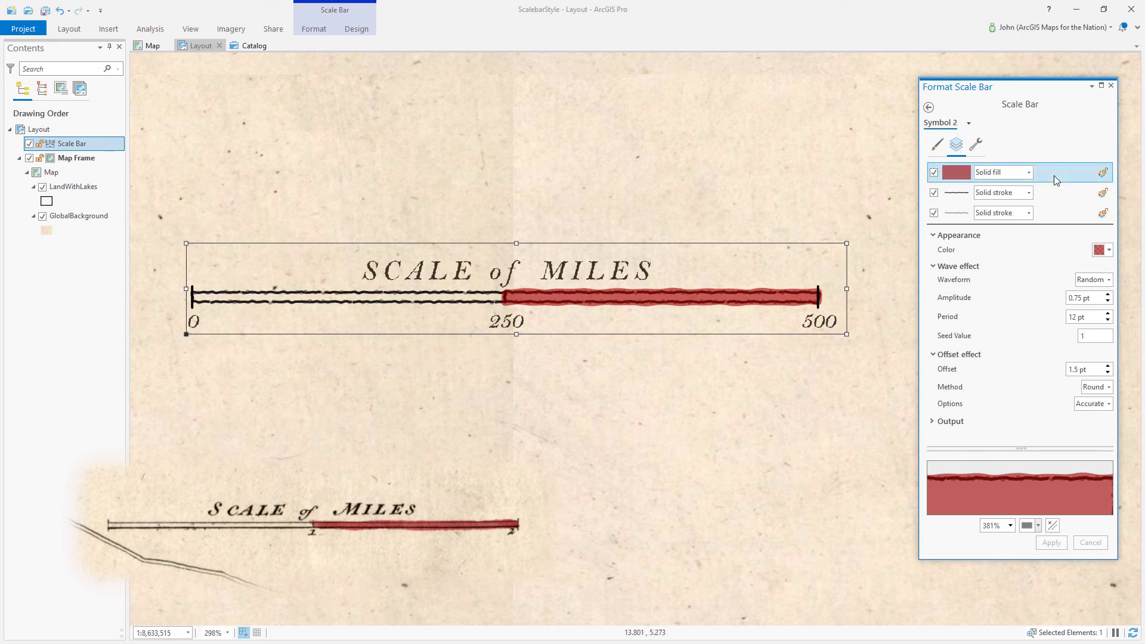
{"action": "left_click", "coordinate": [1076, 370]}
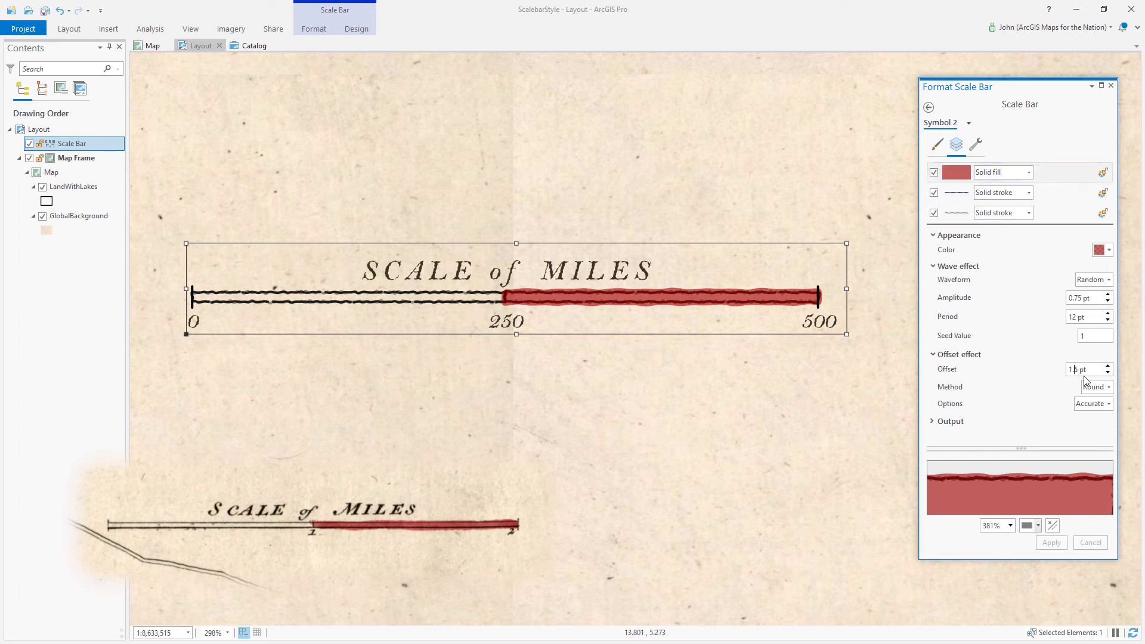
{"action": "type", "text": "2"}
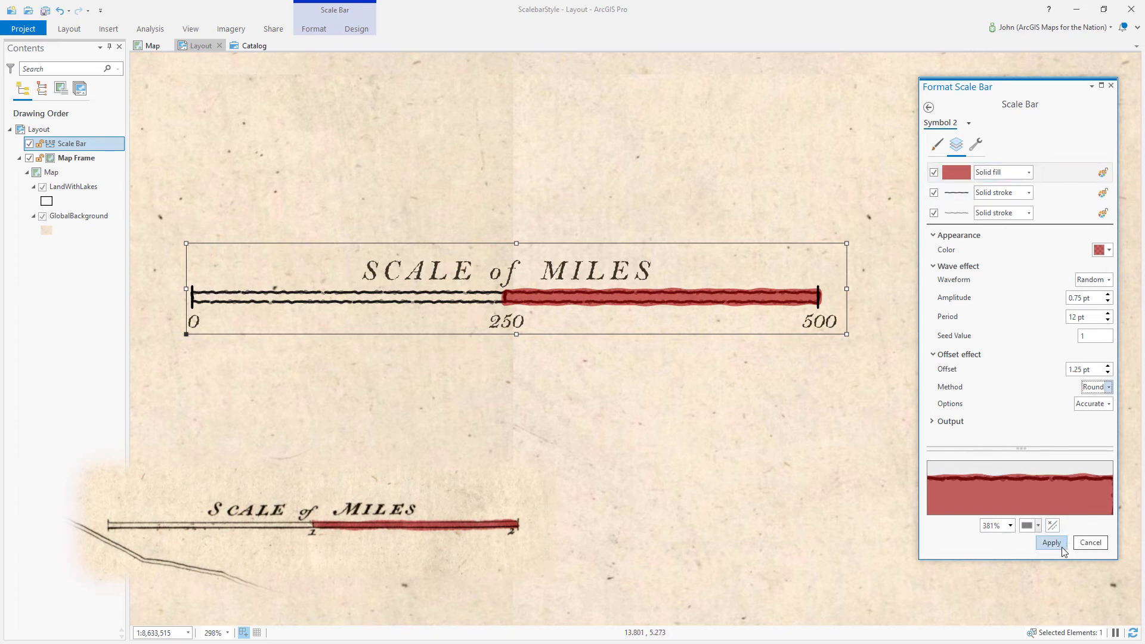
{"action": "left_click", "coordinate": [1052, 544]}
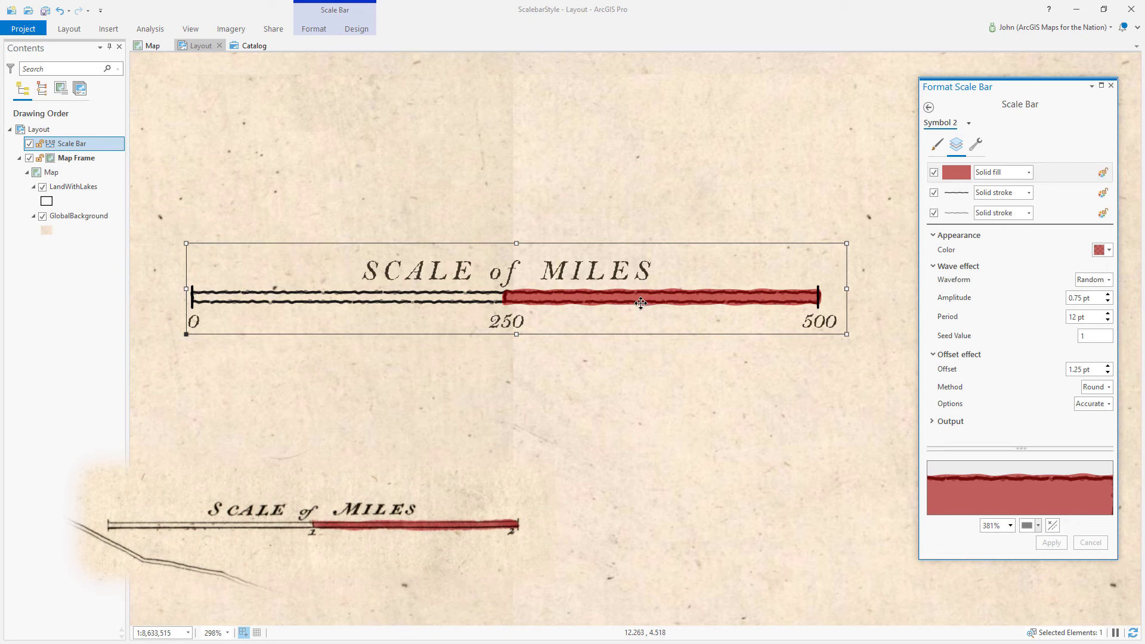
Set the red solid fill color's transparency to 60%.
{"action": "left_click", "coordinate": [1055, 172]}
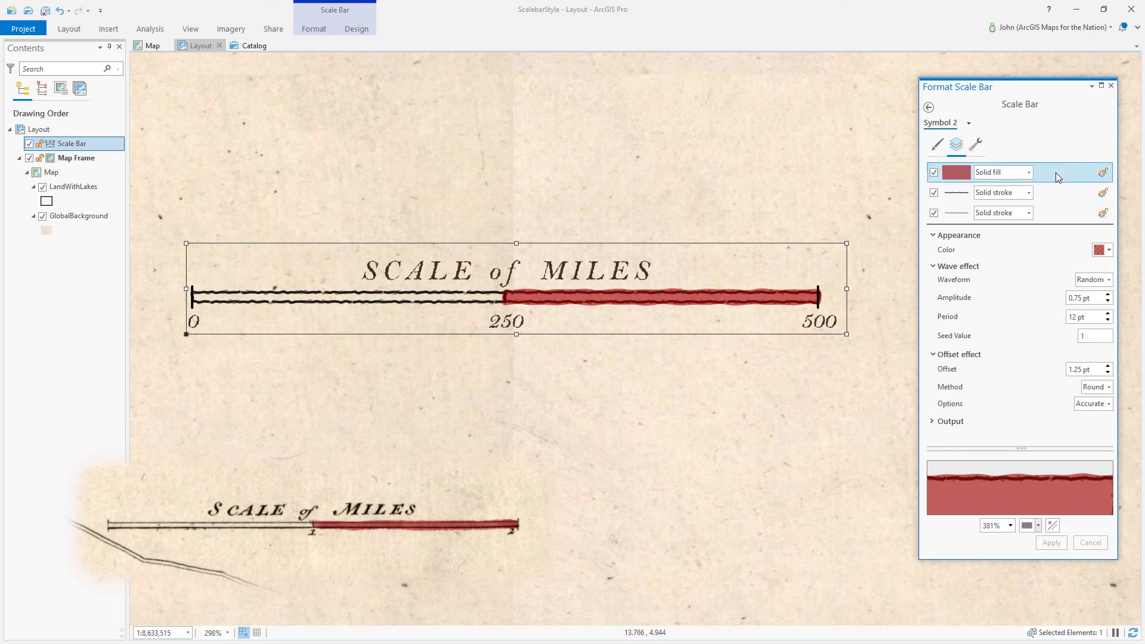
{"action": "left_click", "coordinate": [1100, 250]}
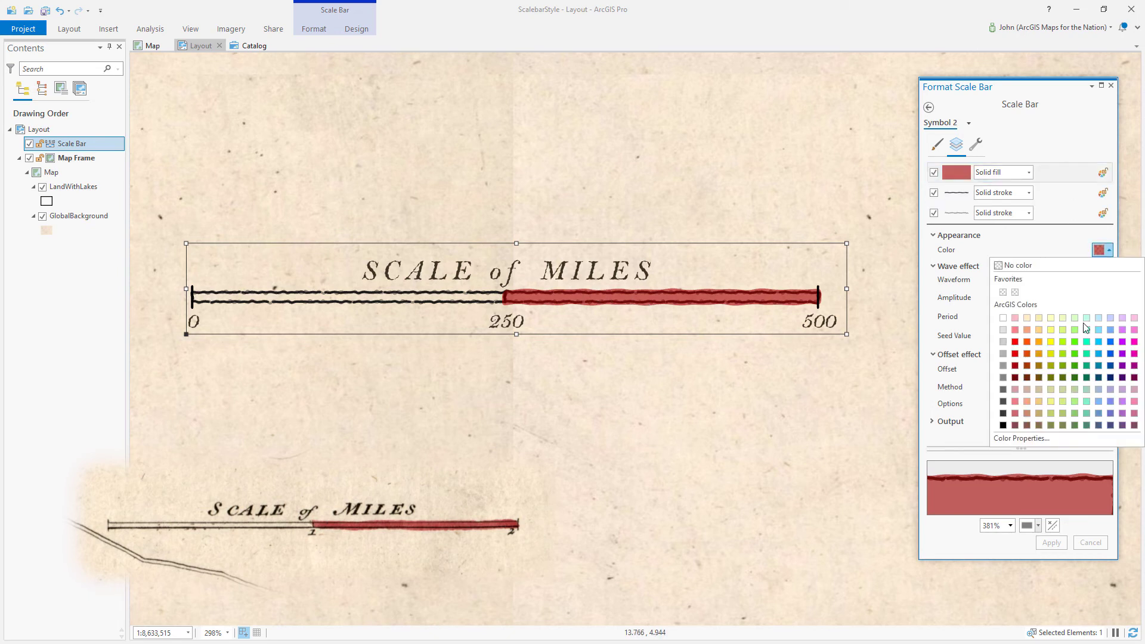
{"action": "left_click", "coordinate": [1021, 438]}
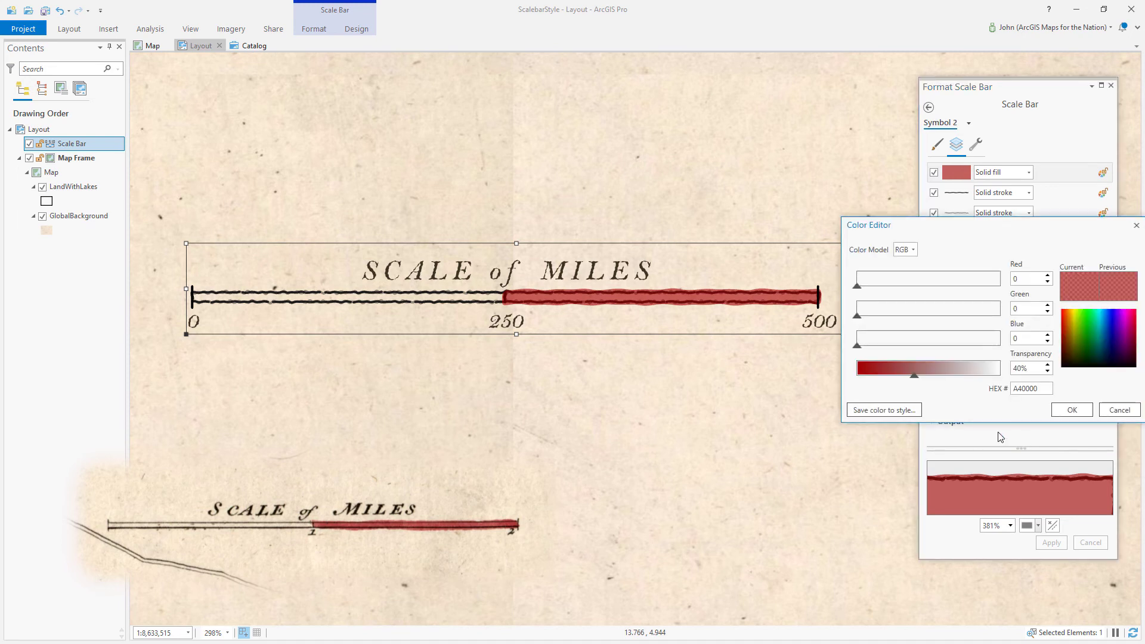
{"action": "left_click_drag", "start_coordinate": [1018, 366], "coordinate": [1003, 365]}
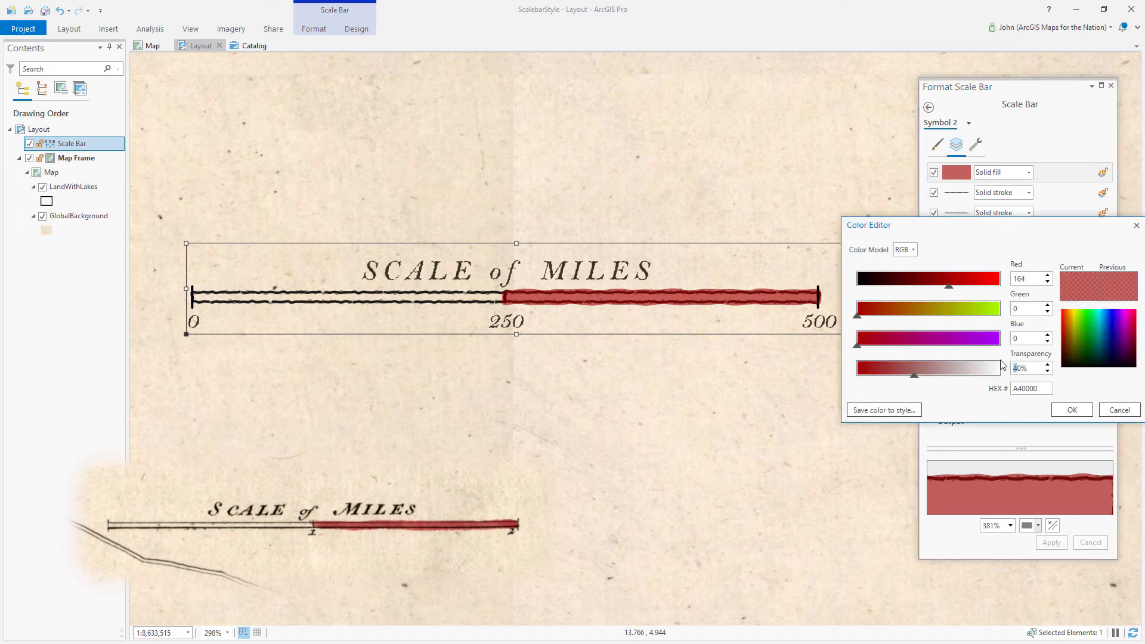
{"action": "type", "text": "6"}
{"action": "key", "text": "Tab"}
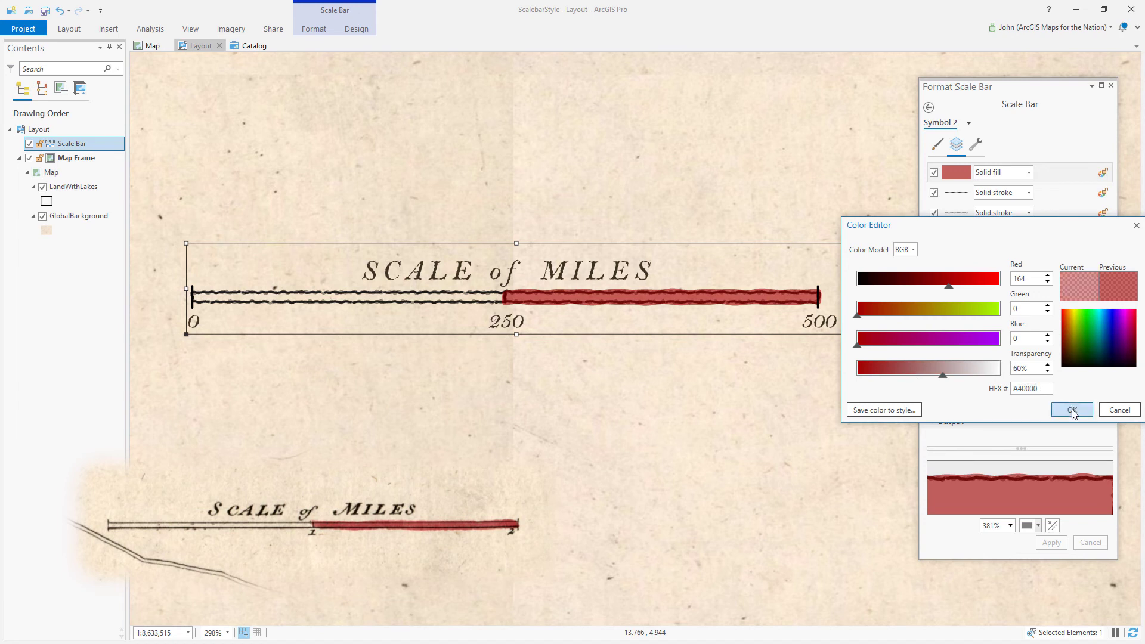
{"action": "left_click", "coordinate": [1071, 410]}
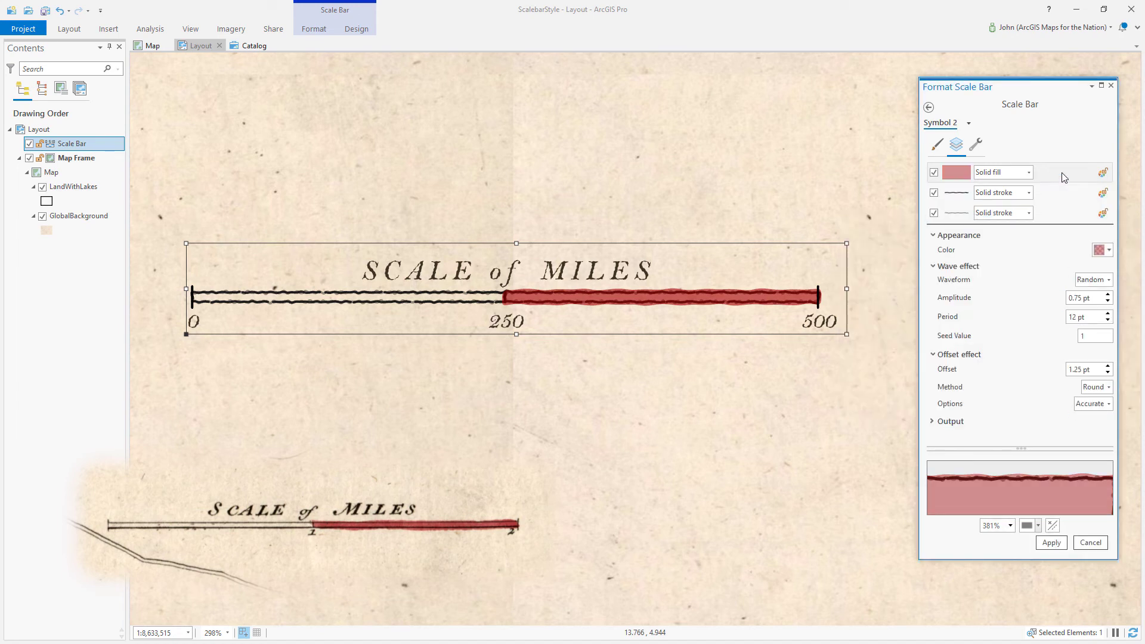
Duplicate the red solid fill layer, including its Wave and Offset effects, in the symbol structure.
{"action": "left_click", "coordinate": [975, 145]}
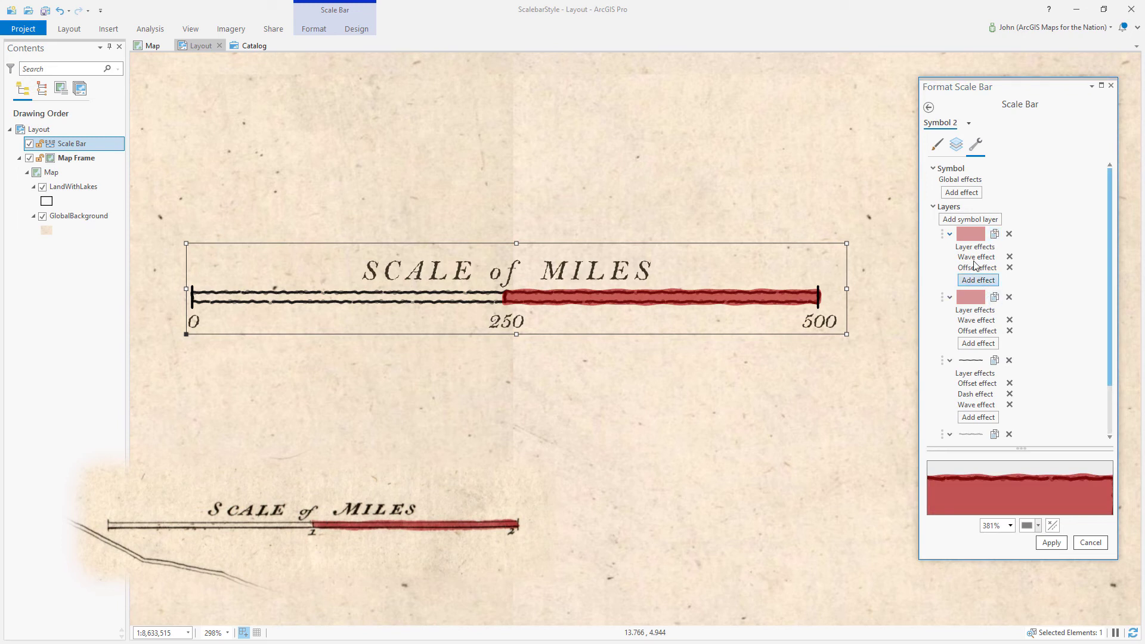
{"action": "left_click_drag", "start_coordinate": [1107, 278], "coordinate": [1111, 340]}
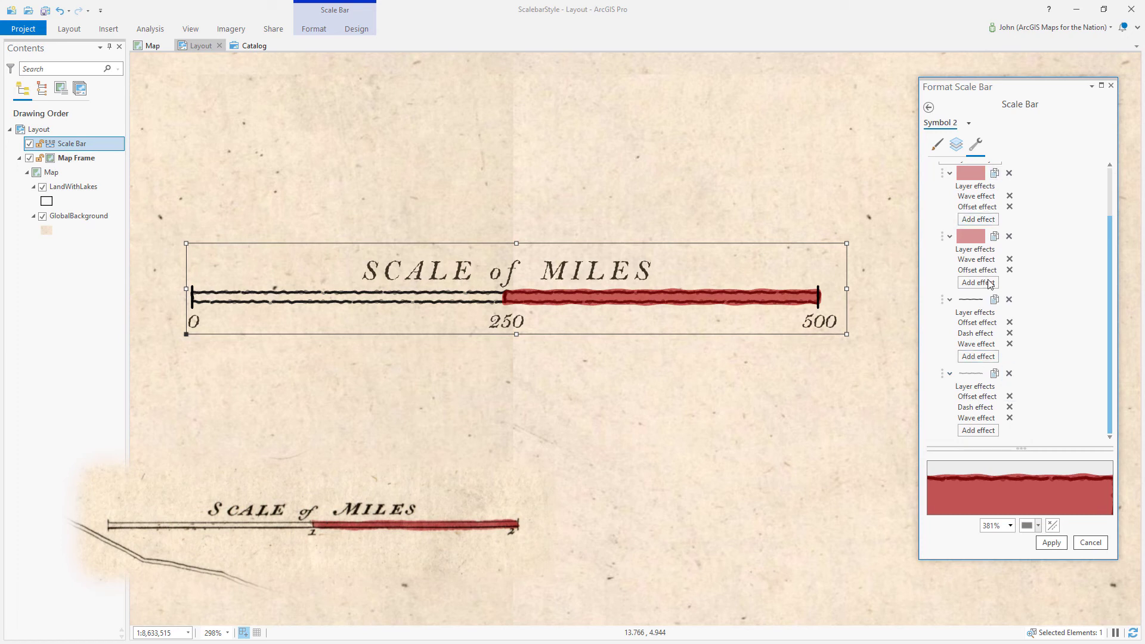
{"action": "left_click", "coordinate": [957, 146]}
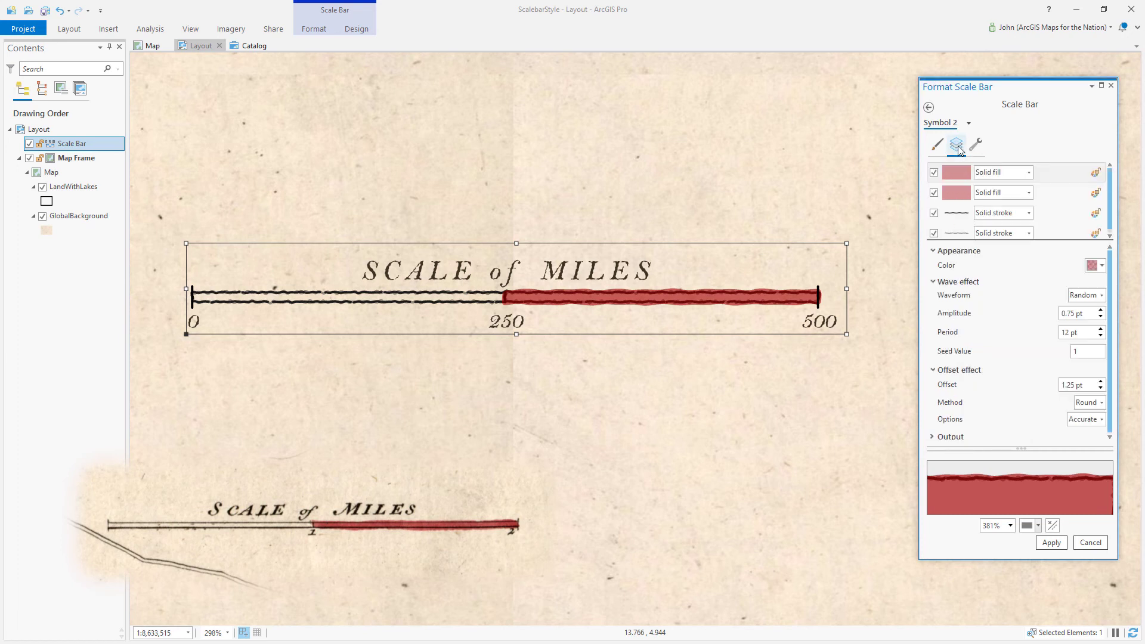
Set the upper red fill's Wave effect to 0.45 pt amplitude and 3 pt period and its offset to 1 pt, and apply the changes.
{"action": "left_click", "coordinate": [1044, 178]}
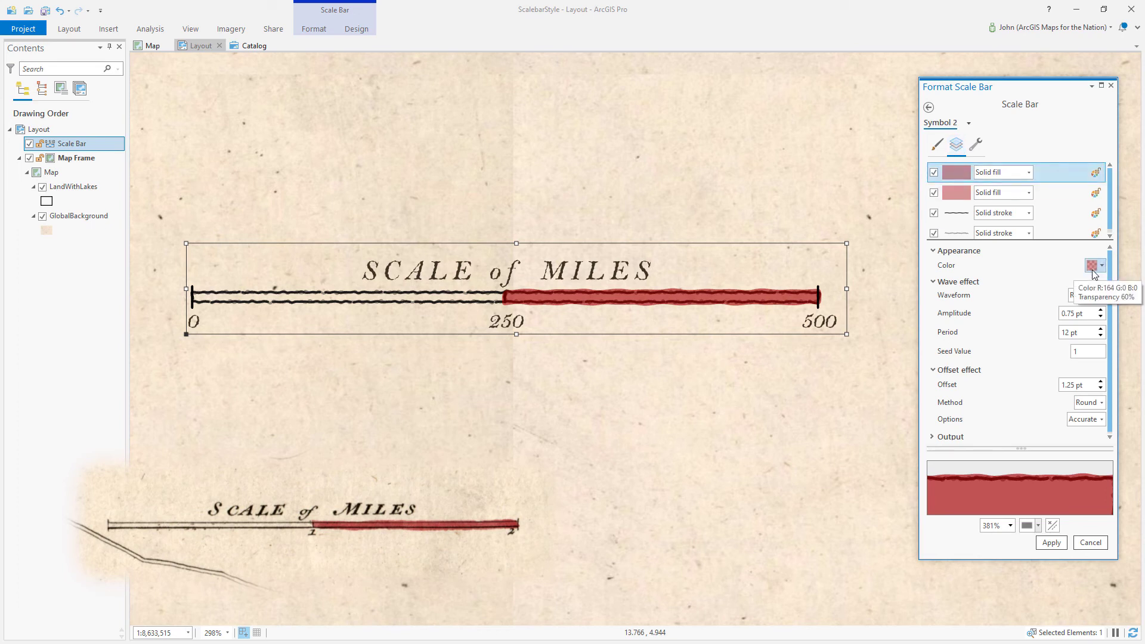
{"action": "double_click", "coordinate": [1070, 334]}
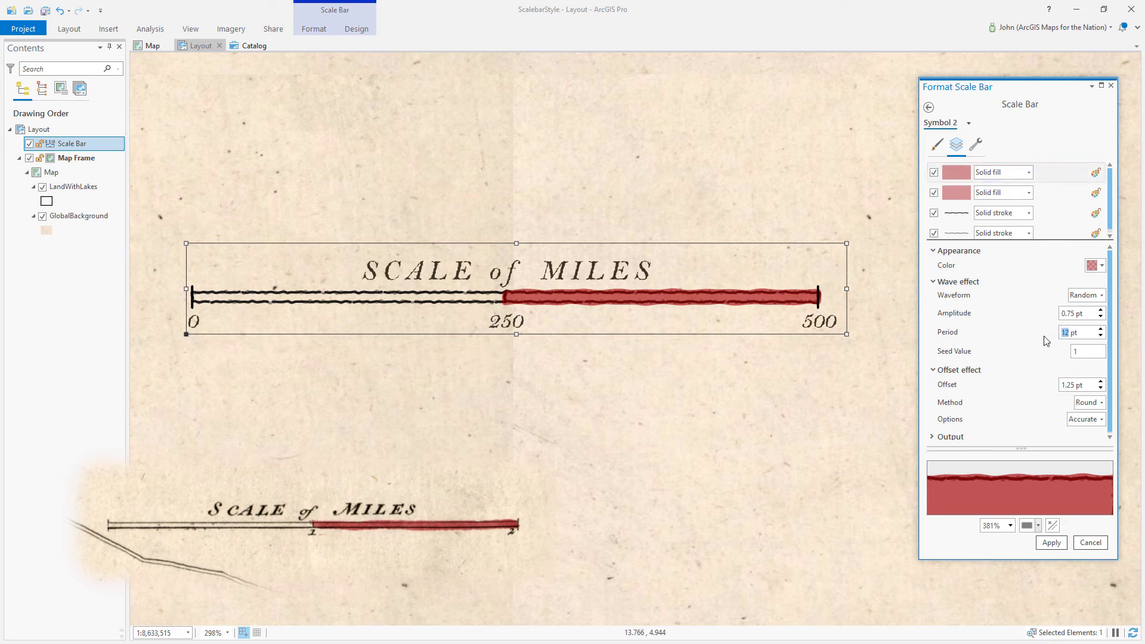
{"action": "type", "text": "3"}
{"action": "double_click", "coordinate": [1070, 314]}
{"action": "double_click", "coordinate": [1070, 329]}
{"action": "left_click_drag", "start_coordinate": [1069, 385], "coordinate": [1107, 385]}
{"action": "key", "text": "BackSpace"}
{"action": "key", "text": "Tab"}
{"action": "left_click", "coordinate": [1043, 543]}
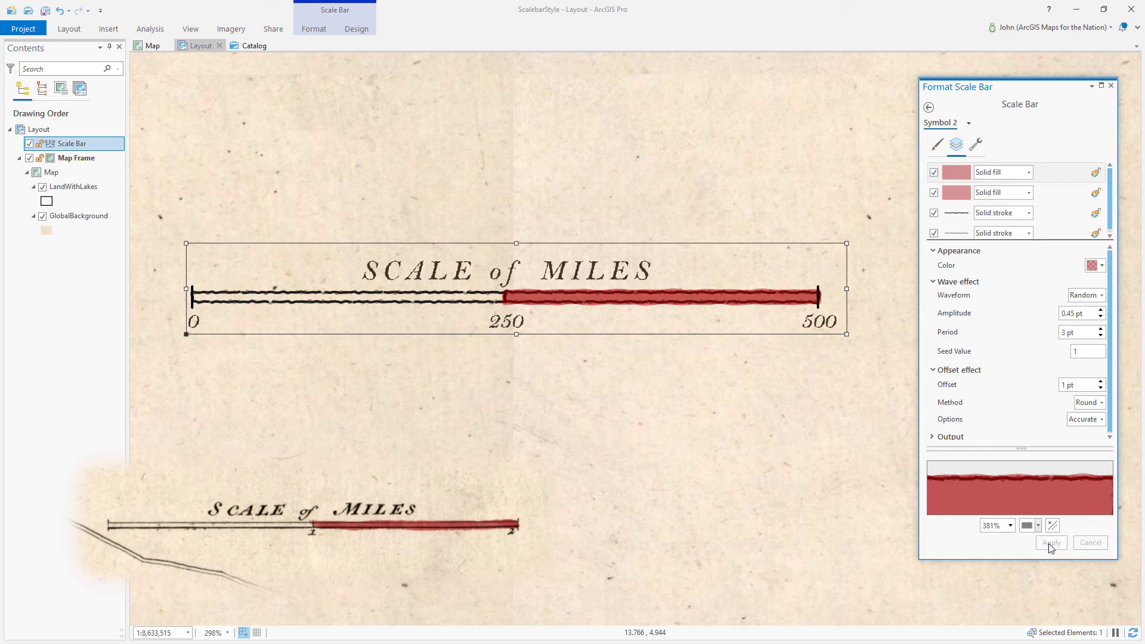
{"action": "scroll", "coordinate": [686, 294], "scroll_direction": "up", "scroll_amount": 2}
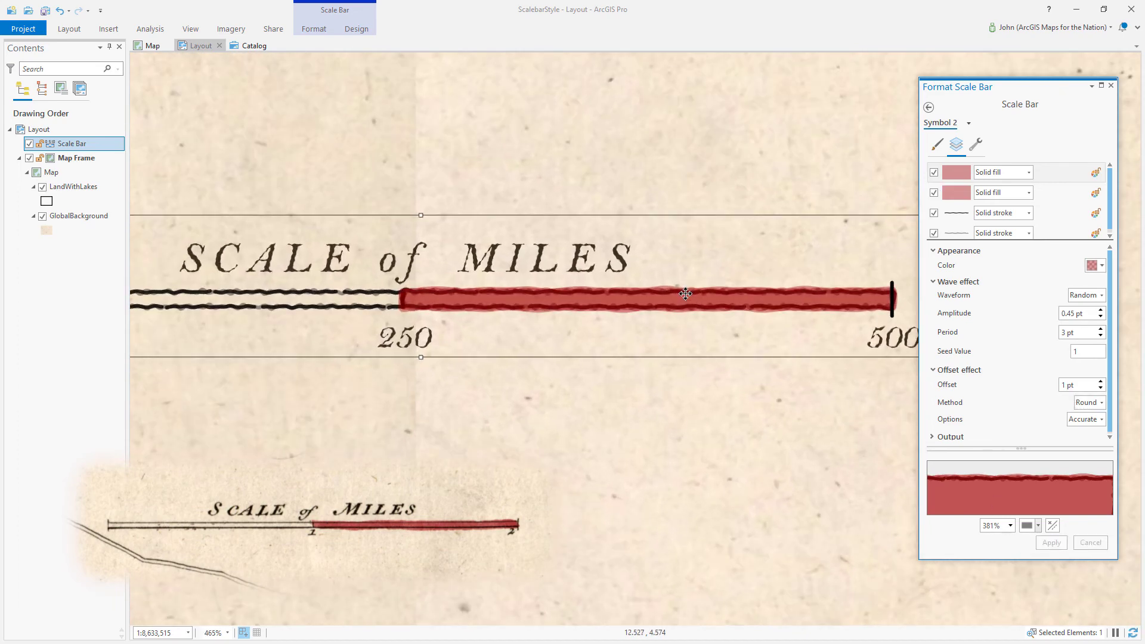
{"action": "scroll", "coordinate": [685, 293], "scroll_direction": "up", "scroll_amount": 2}
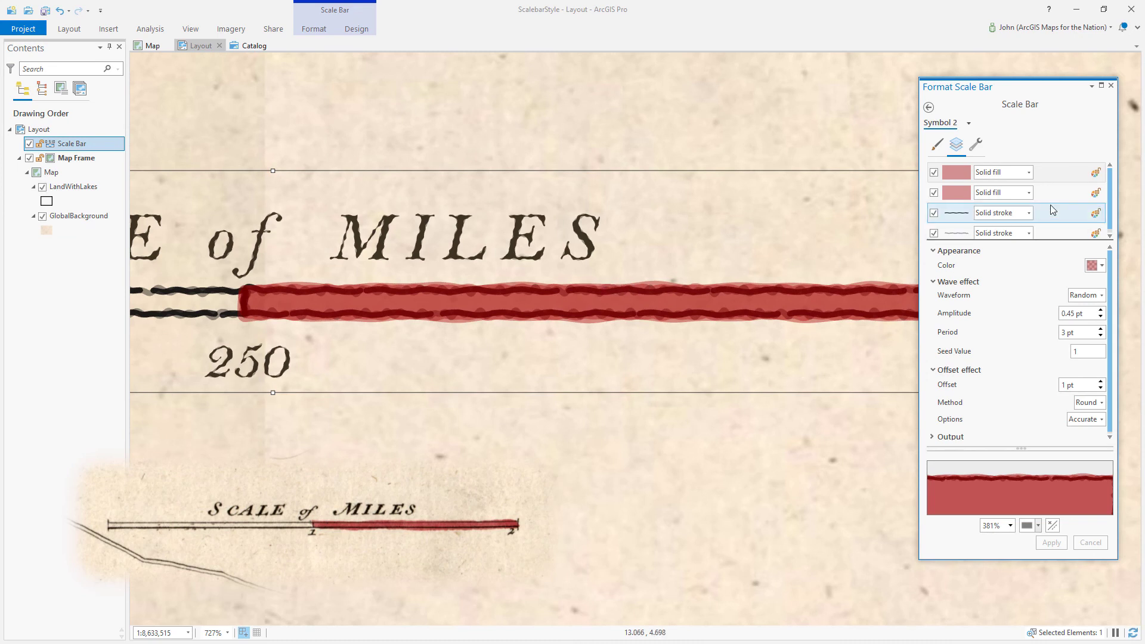
Set the upper red solid fill's Wave effect to 0.75 pt amplitude and 2 pt period, and apply the changes.
{"action": "left_click", "coordinate": [1053, 177]}
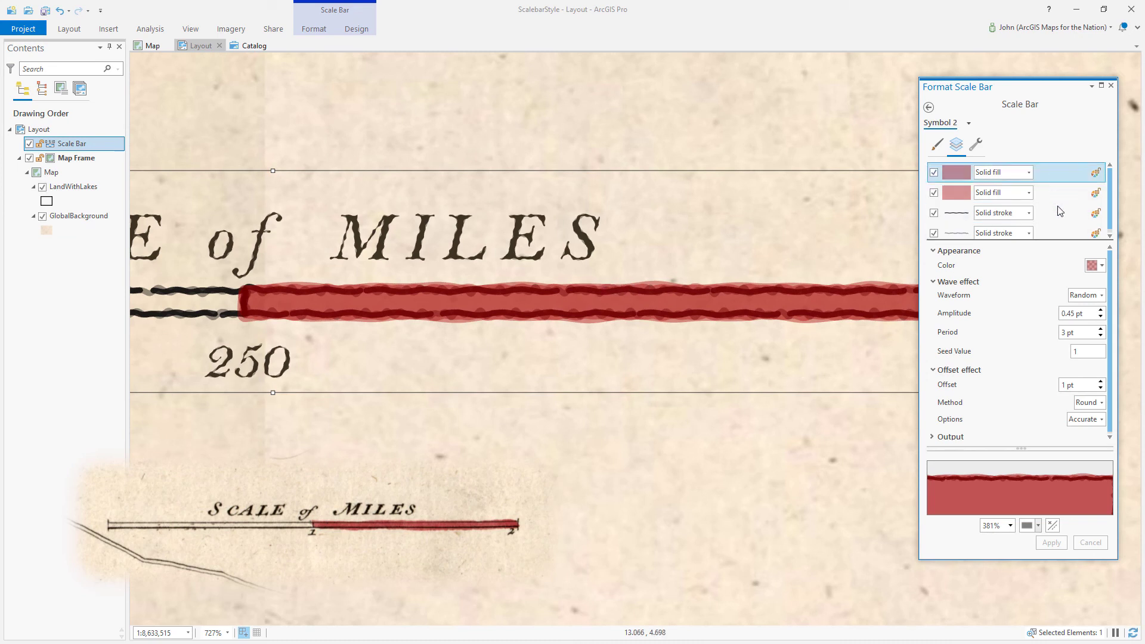
{"action": "left_click", "coordinate": [1069, 313]}
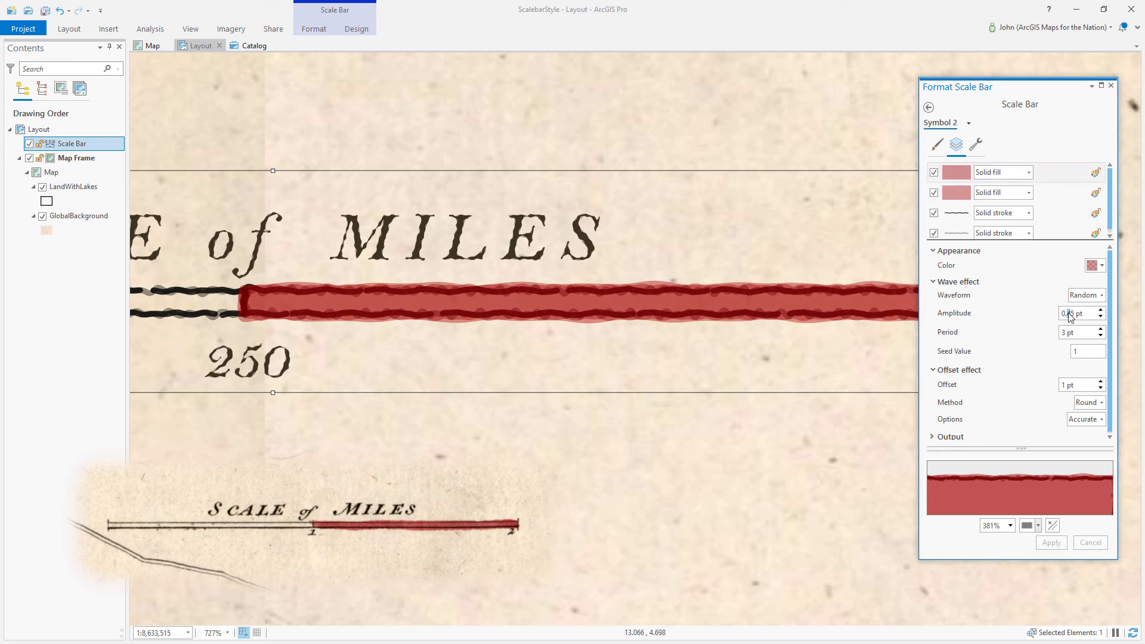
{"action": "key", "text": "BackSpace"}
{"action": "type", "text": "7"}
{"action": "key", "text": "Tab"}
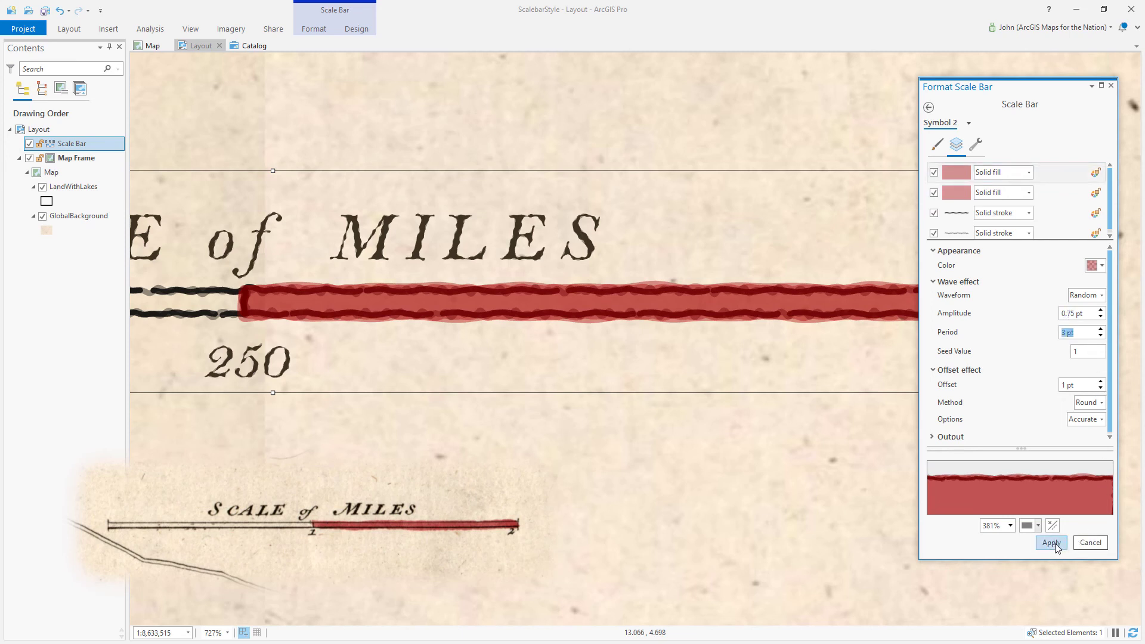
{"action": "left_click", "coordinate": [1068, 332]}
{"action": "type", "text": "2"}
{"action": "left_click", "coordinate": [1051, 543]}
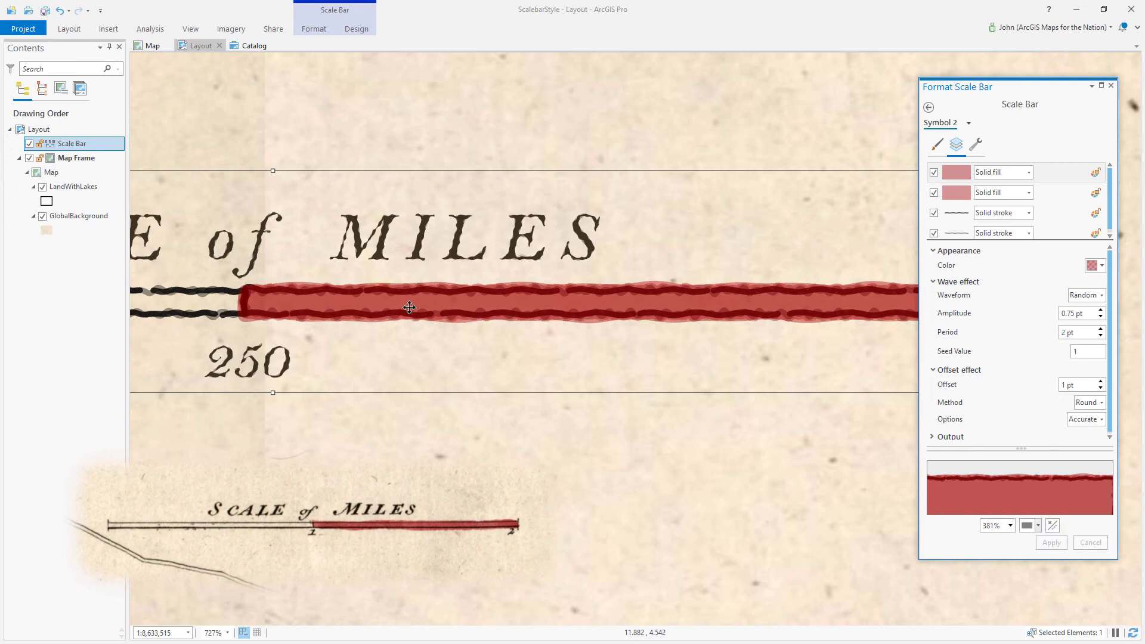
Add a Wave effect to the stroke layer of the scale bar's division marks.
{"action": "scroll", "coordinate": [651, 316], "scroll_direction": "down", "scroll_amount": 2}
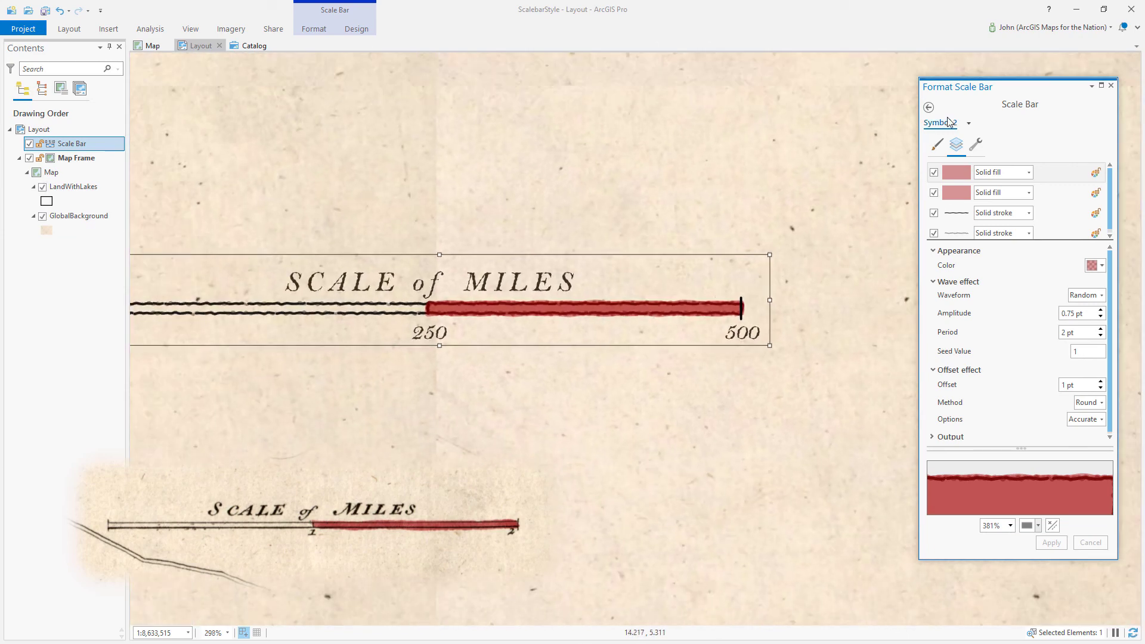
{"action": "scroll", "coordinate": [710, 200], "scroll_direction": "down", "scroll_amount": 2}
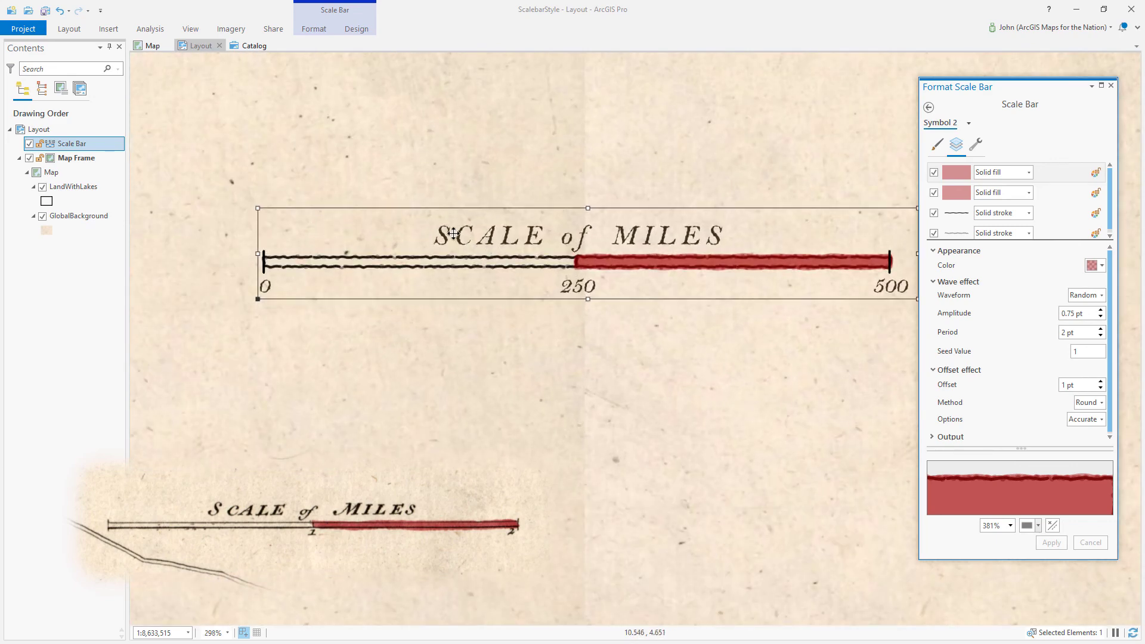
{"action": "scroll", "coordinate": [226, 216], "scroll_direction": "down", "scroll_amount": 2}
{"action": "scroll", "coordinate": [334, 239], "scroll_direction": "up", "scroll_amount": 2}
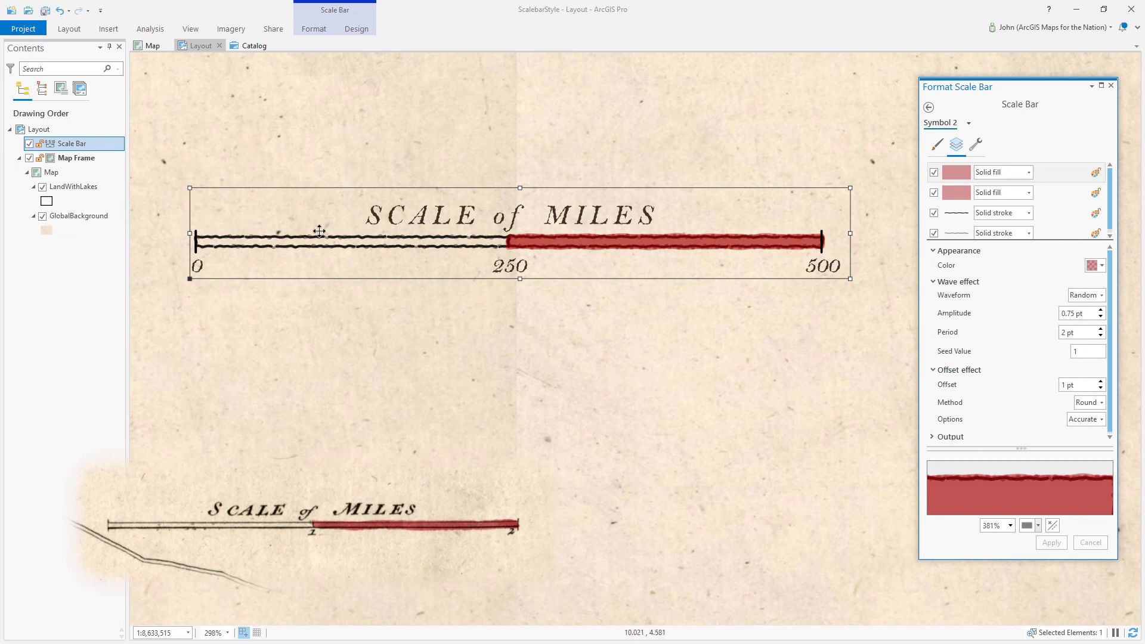
{"action": "scroll", "coordinate": [485, 225], "scroll_direction": "down", "scroll_amount": 2}
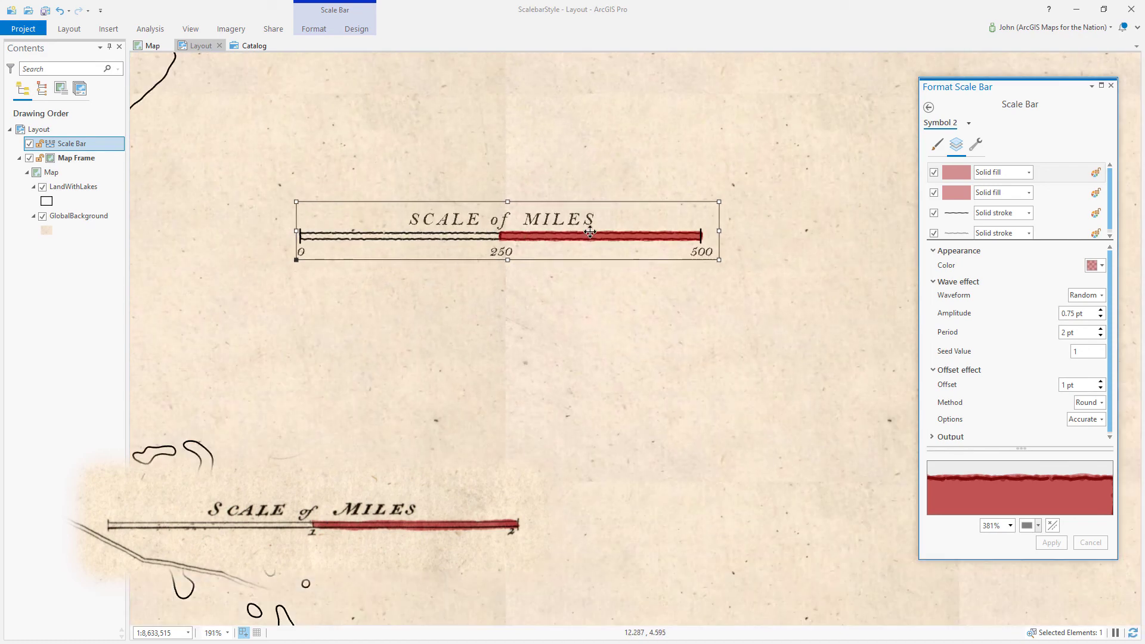
{"action": "left_click", "coordinate": [928, 108]}
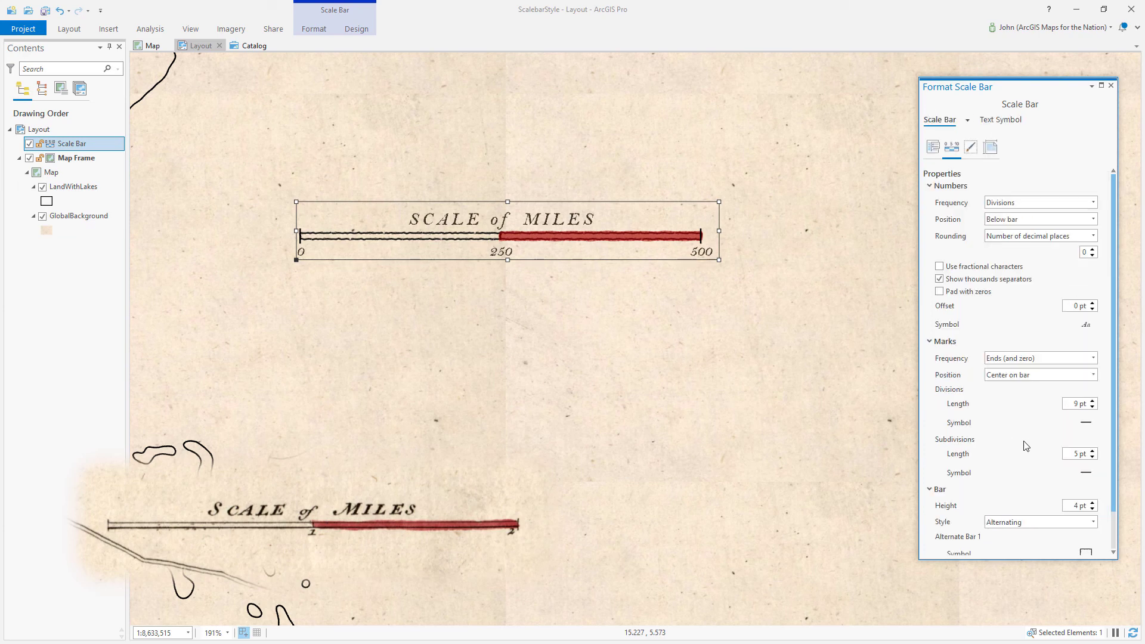
{"action": "left_click", "coordinate": [1085, 424]}
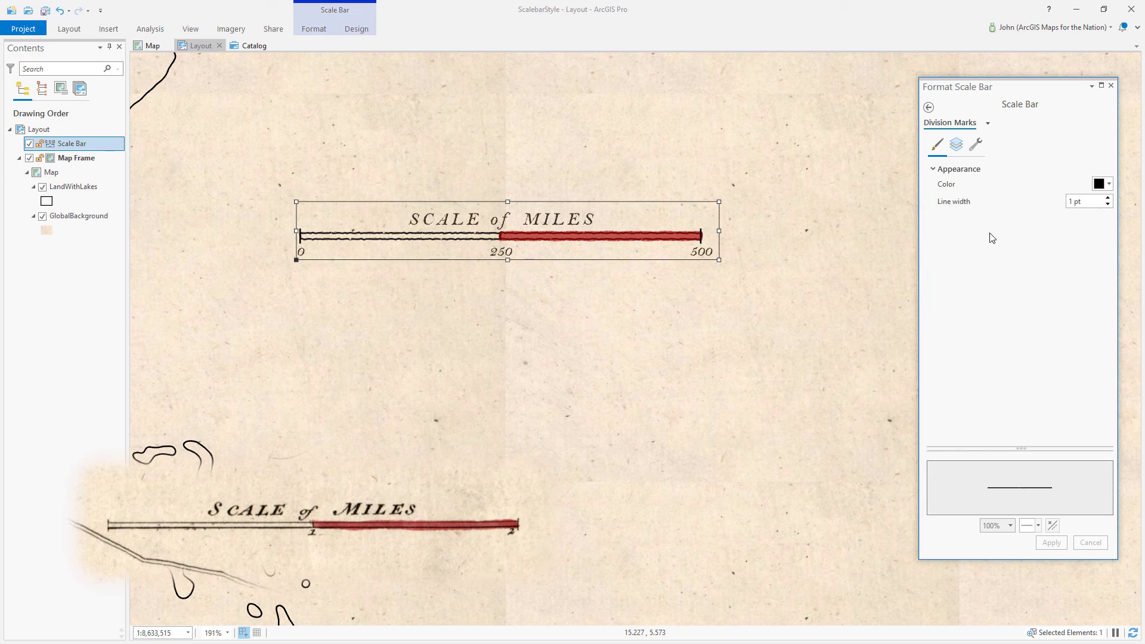
{"action": "left_click", "coordinate": [956, 145]}
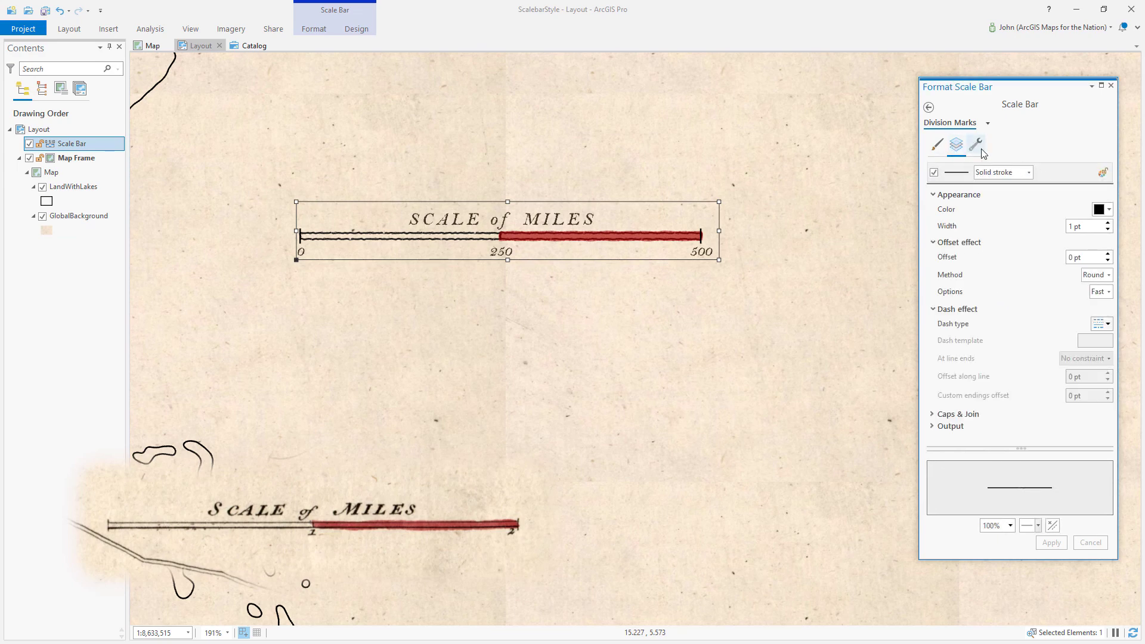
{"action": "left_click", "coordinate": [974, 149]}
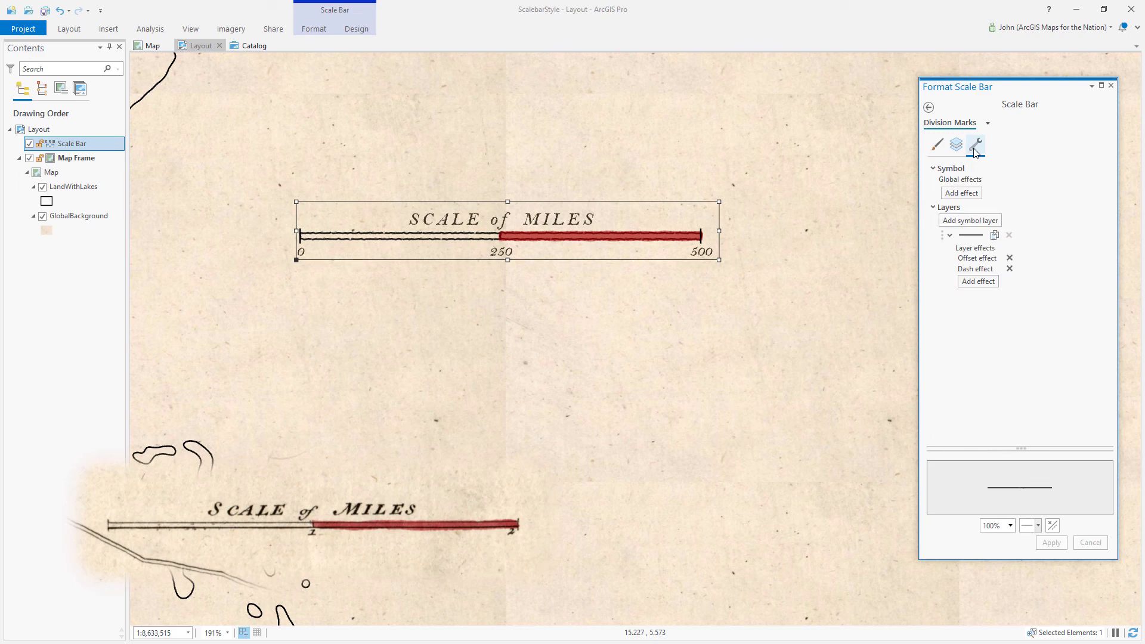
{"action": "left_click", "coordinate": [978, 284]}
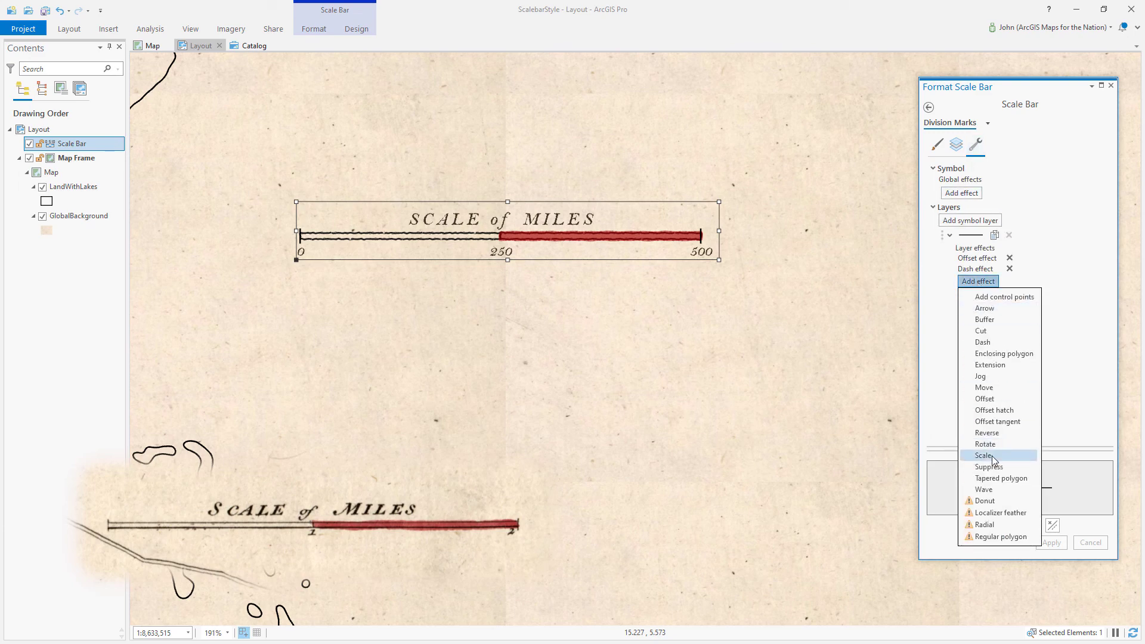
{"action": "left_click", "coordinate": [989, 489]}
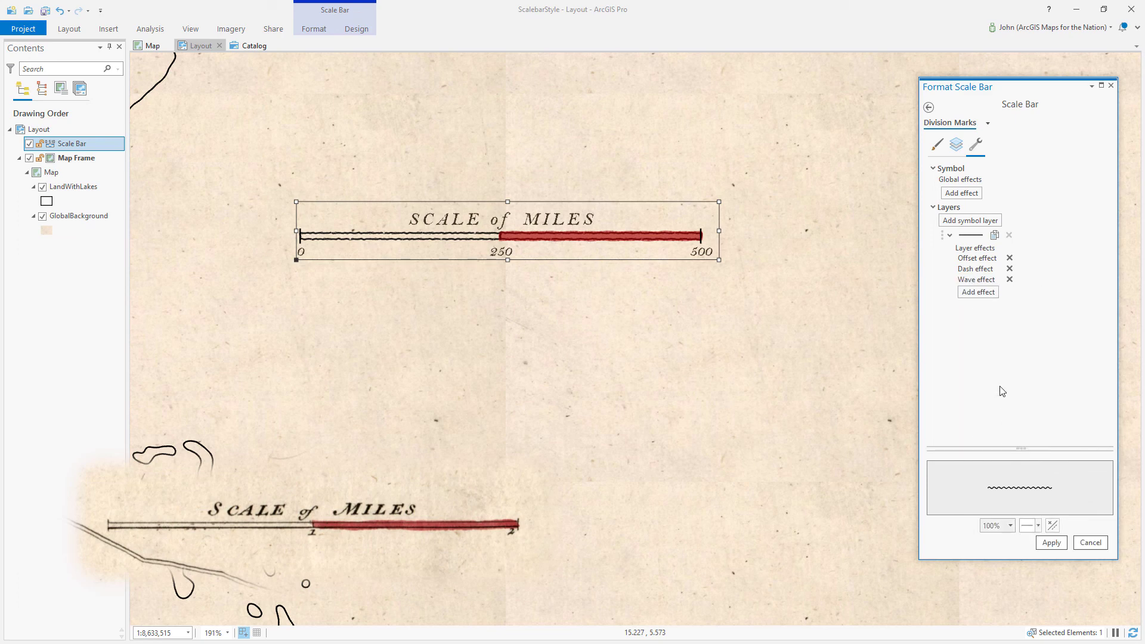
Set the division marks' Wave effect to 0.5 pt amplitude and 4 pt period, and apply it to the scale bar.
{"action": "left_click", "coordinate": [956, 145]}
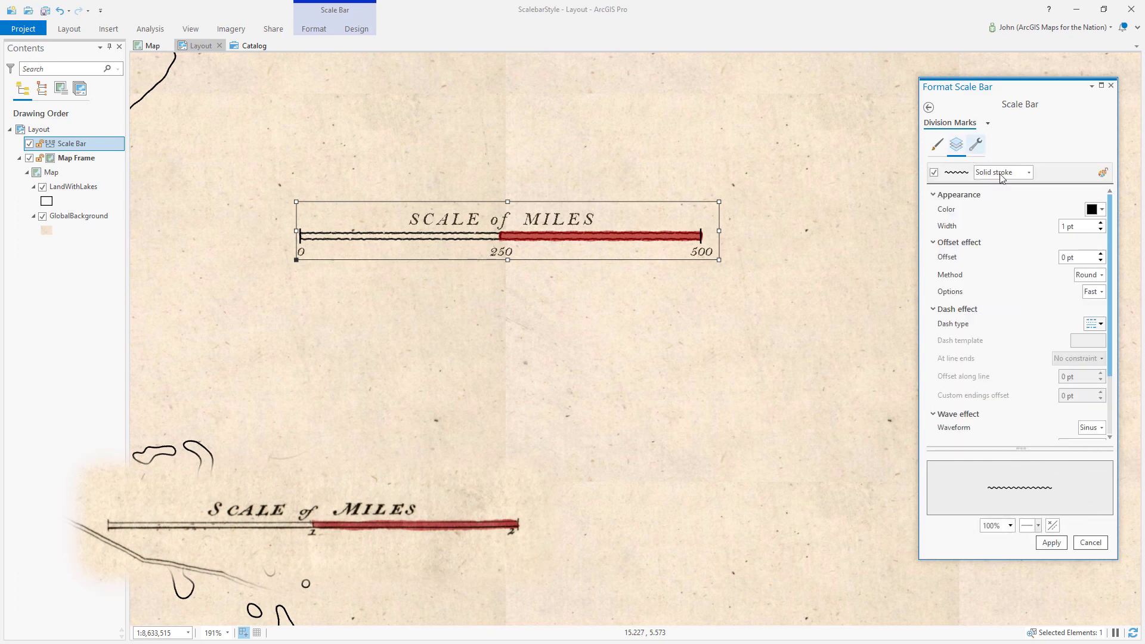
{"action": "left_click", "coordinate": [1044, 178]}
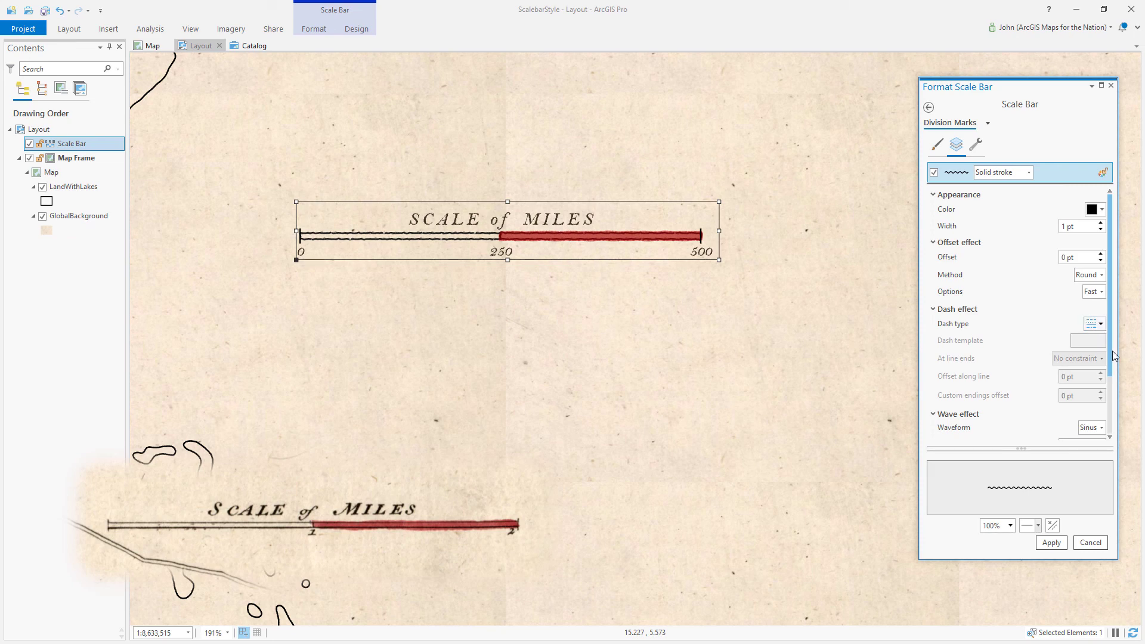
{"action": "scroll", "coordinate": [1111, 374], "scroll_direction": "down", "scroll_amount": 3}
{"action": "left_click", "coordinate": [1073, 366]}
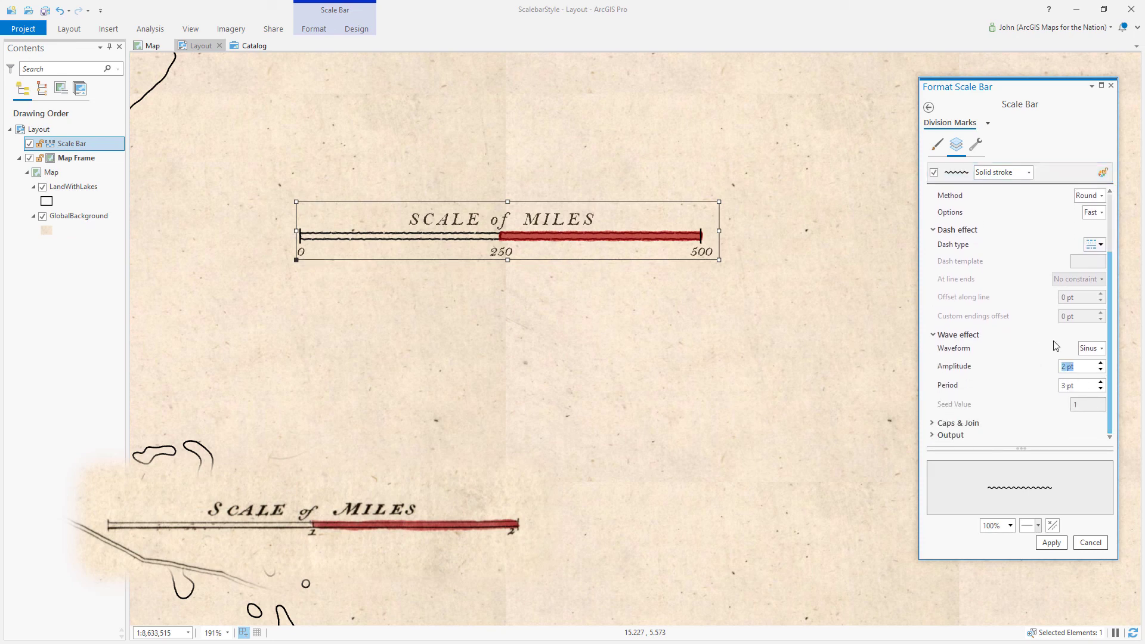
{"action": "type", "text": "0.5"}
{"action": "key", "text": "Tab"}
{"action": "type", "text": "4"}
{"action": "key", "text": "Tab"}
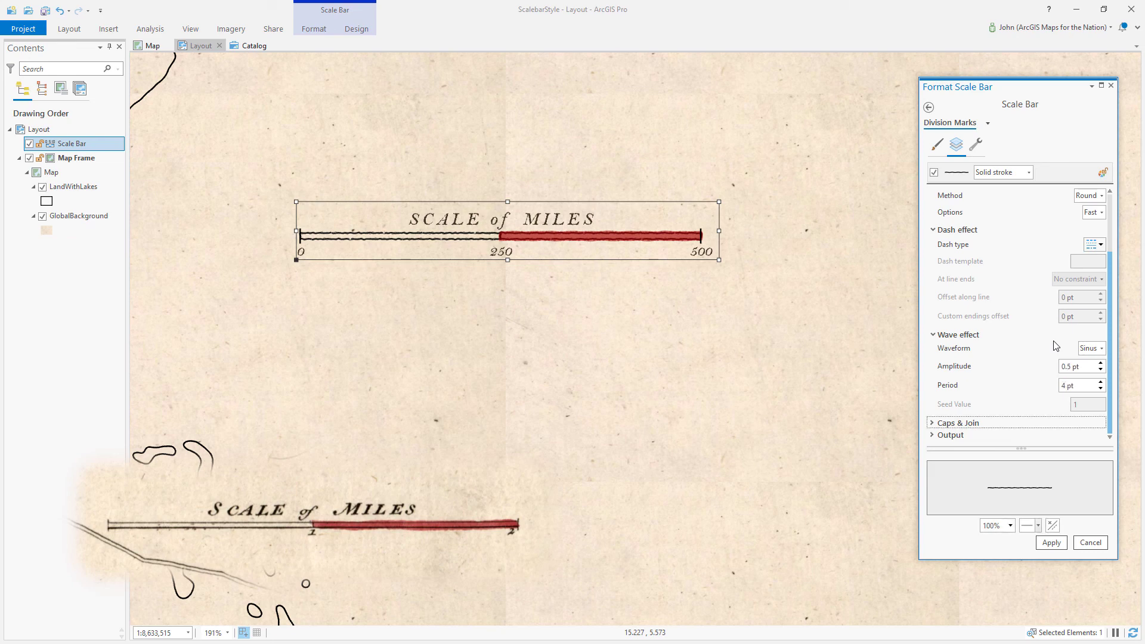
{"action": "left_click", "coordinate": [1045, 543]}
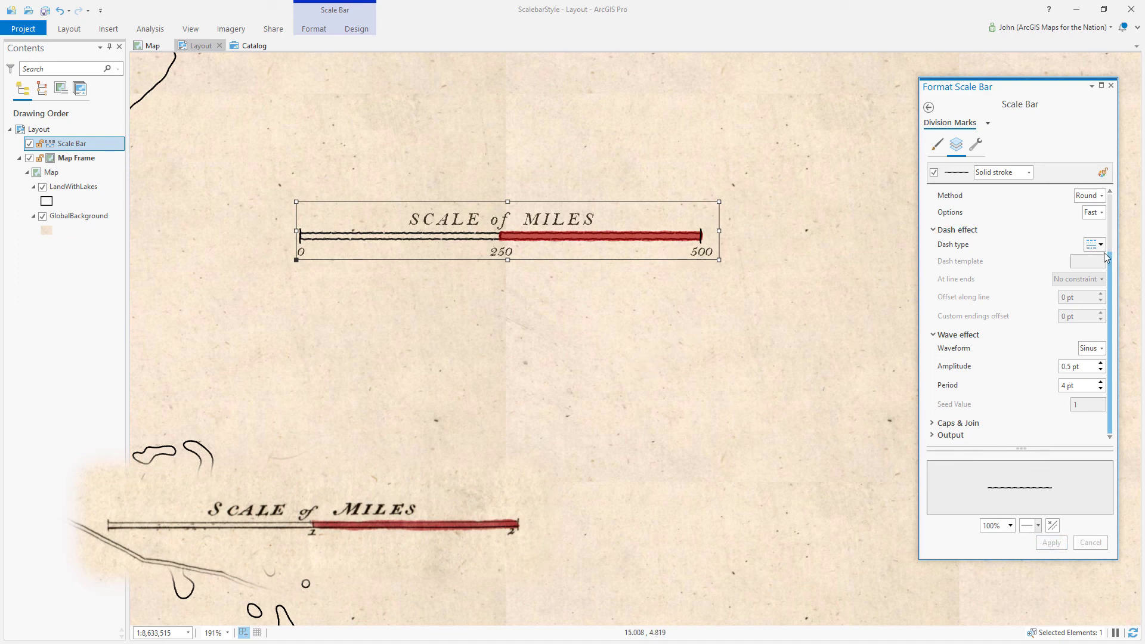
Set the division marks' black stroke color to 60% transparency and apply the change.
{"action": "scroll", "coordinate": [1110, 258], "scroll_direction": "up", "scroll_amount": 3}
{"action": "left_click", "coordinate": [1094, 209]}
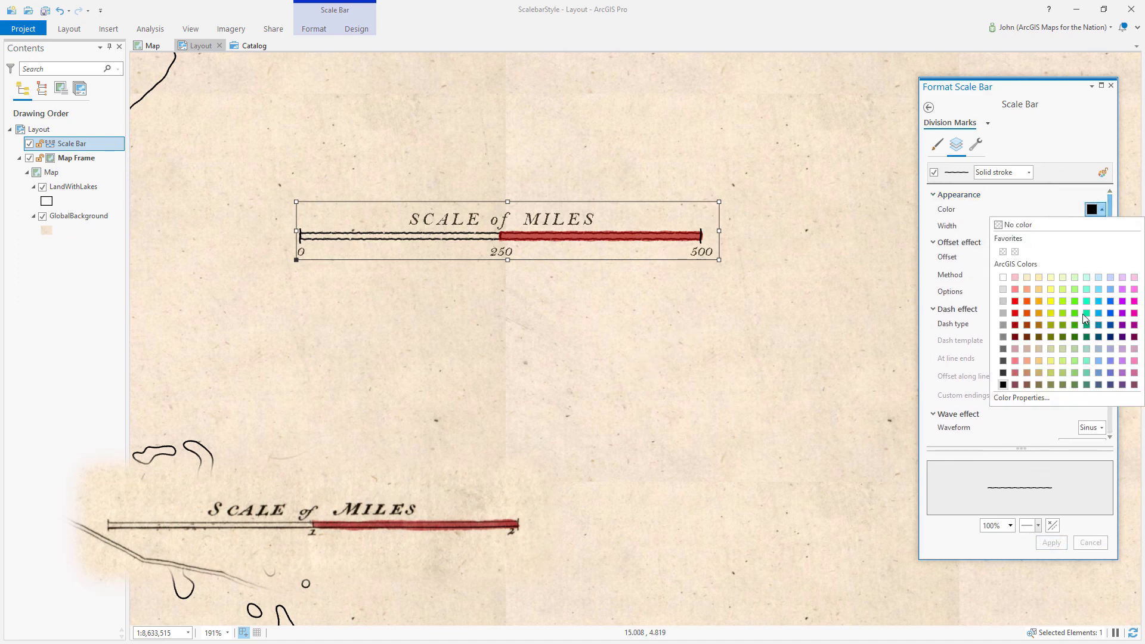
{"action": "left_click", "coordinate": [1040, 398]}
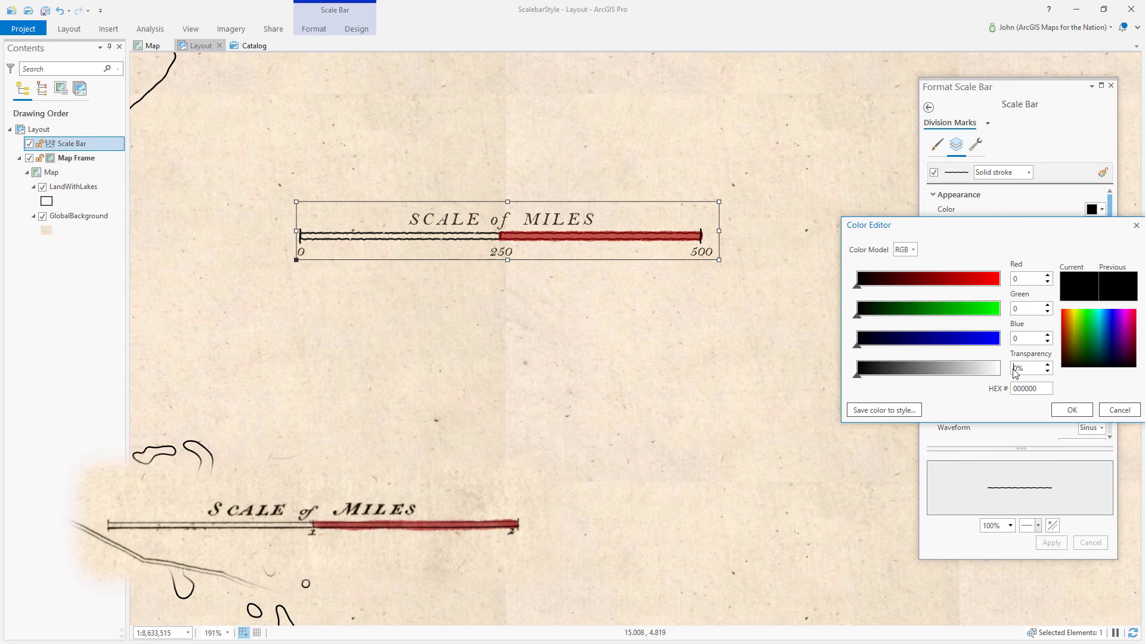
{"action": "key", "text": "Tab"}
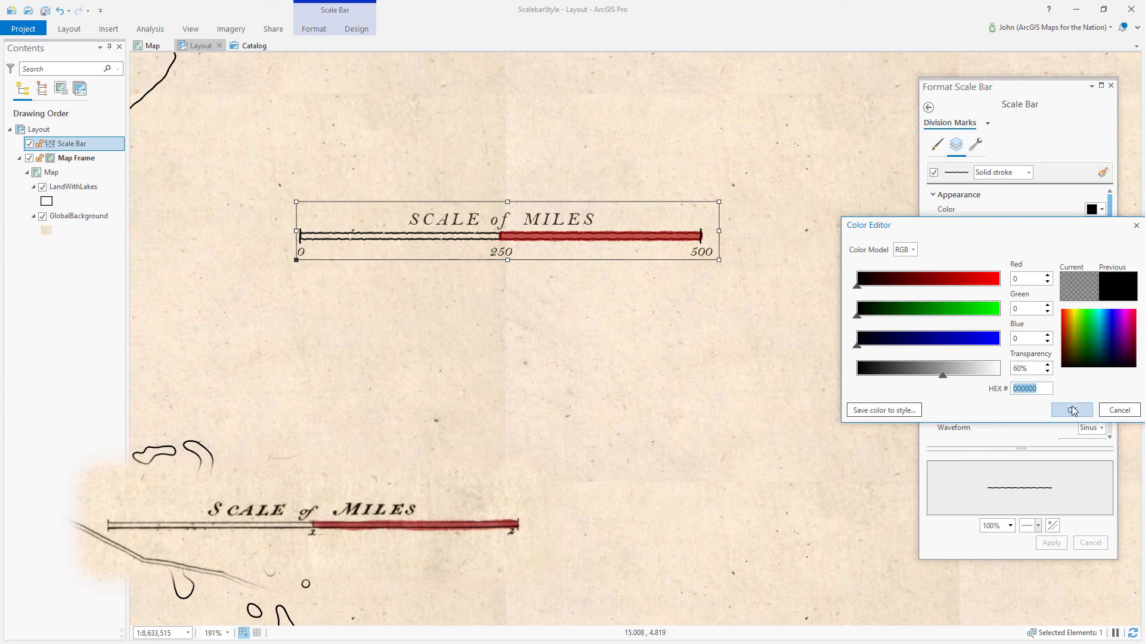
{"action": "left_click", "coordinate": [1071, 409]}
{"action": "left_click", "coordinate": [1049, 542]}
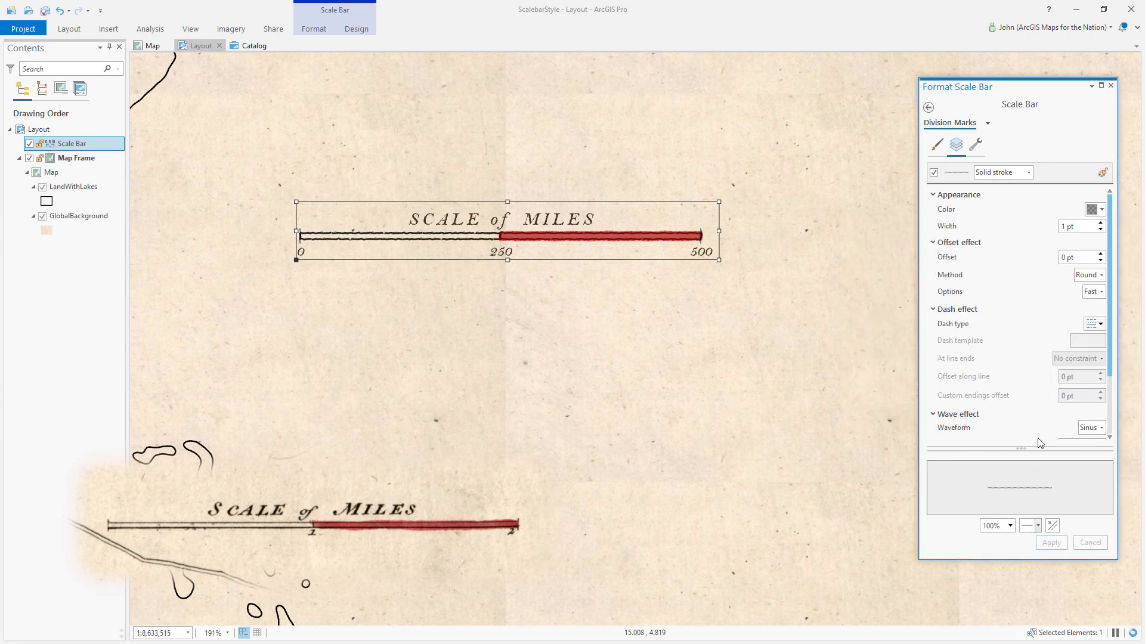
Duplicate the division marks' solid stroke layer together with its Offset, Dash and Wave effects.
{"action": "left_click", "coordinate": [975, 146]}
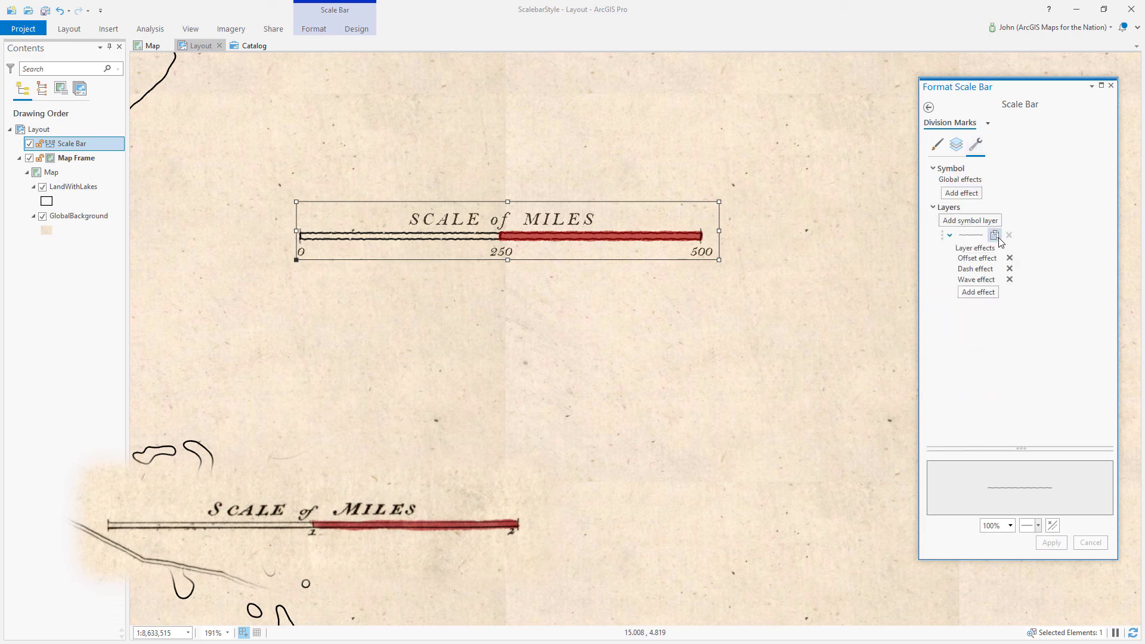
{"action": "left_click", "coordinate": [994, 236]}
{"action": "left_click", "coordinate": [956, 145]}
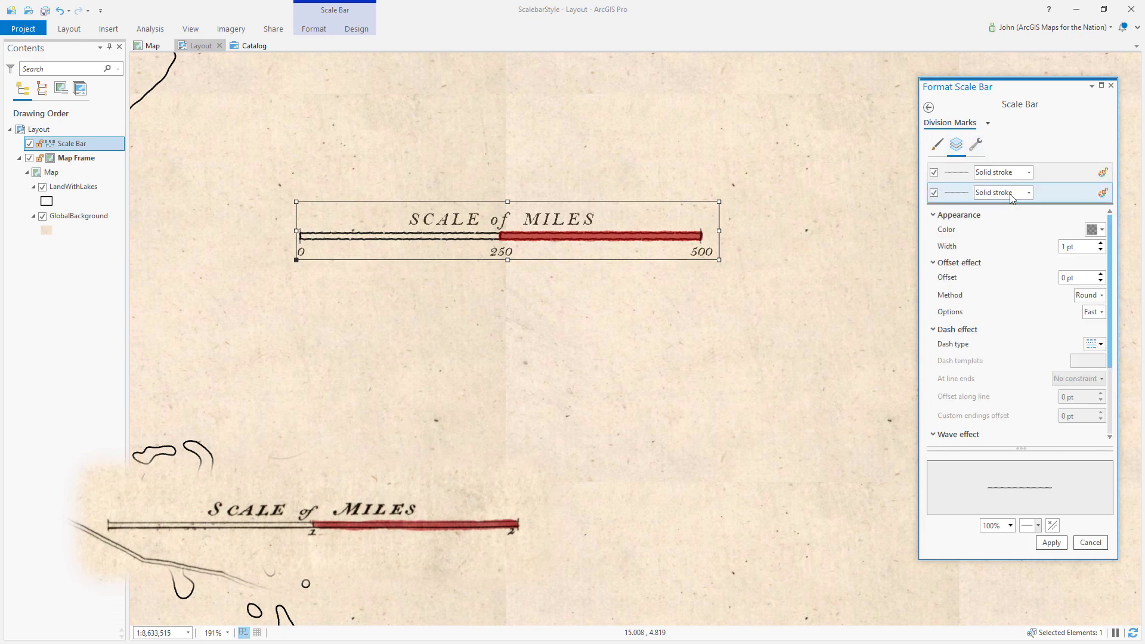
Lower the color transparency of the upper division mark stroke so it is darker than the lower copy.
{"action": "left_click", "coordinate": [1095, 230]}
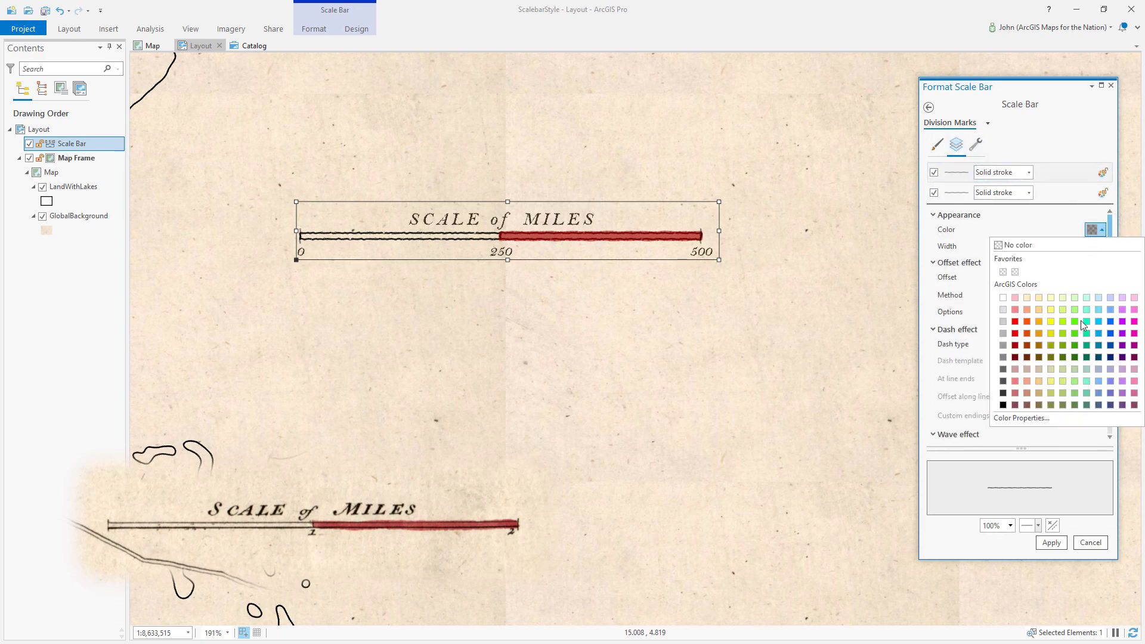
{"action": "left_click", "coordinate": [1050, 416]}
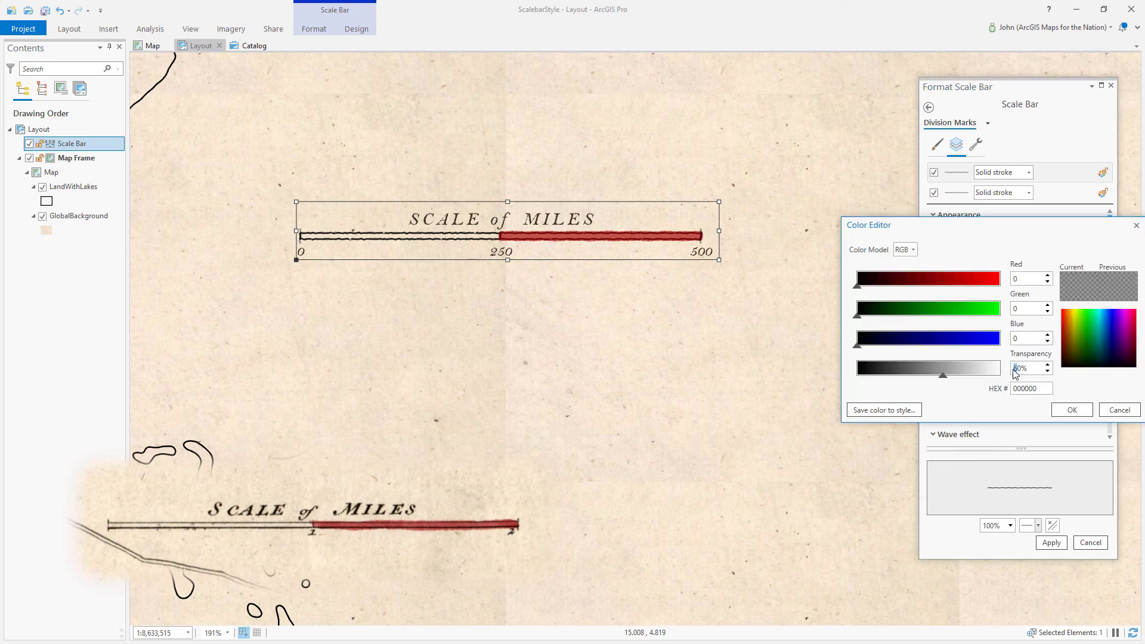
{"action": "type", "text": "0"}
{"action": "key", "text": "Tab"}
{"action": "left_click", "coordinate": [1071, 410]}
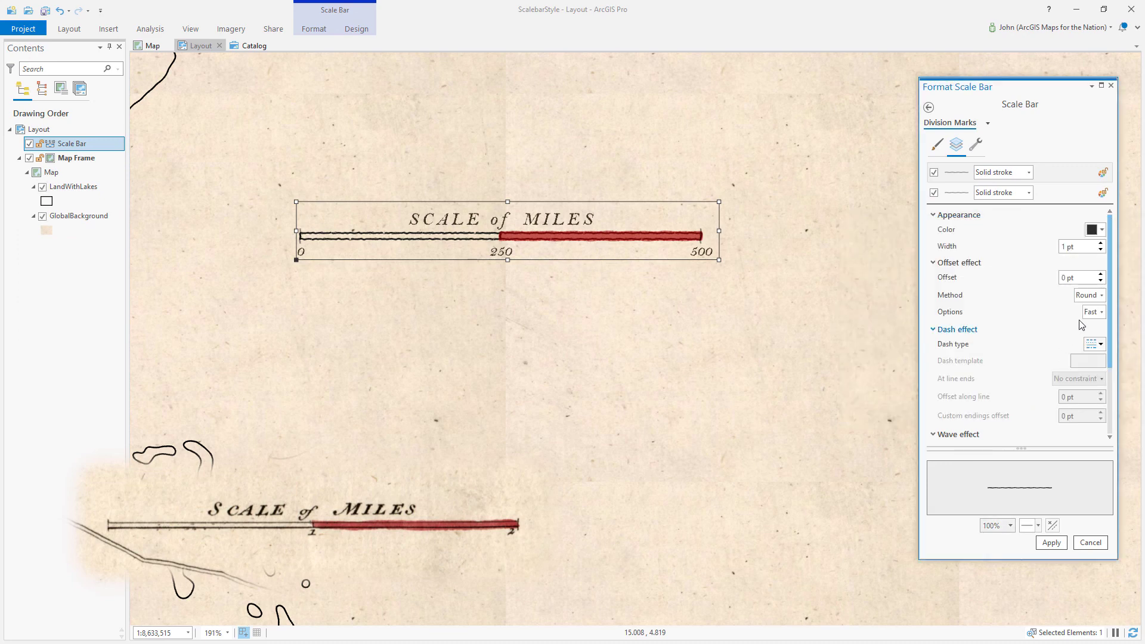
Set the upper division mark stroke's Wave period to 6 pt, apply the changes, and deselect the scale bar.
{"action": "scroll", "coordinate": [1110, 330], "scroll_direction": "down", "scroll_amount": 3}
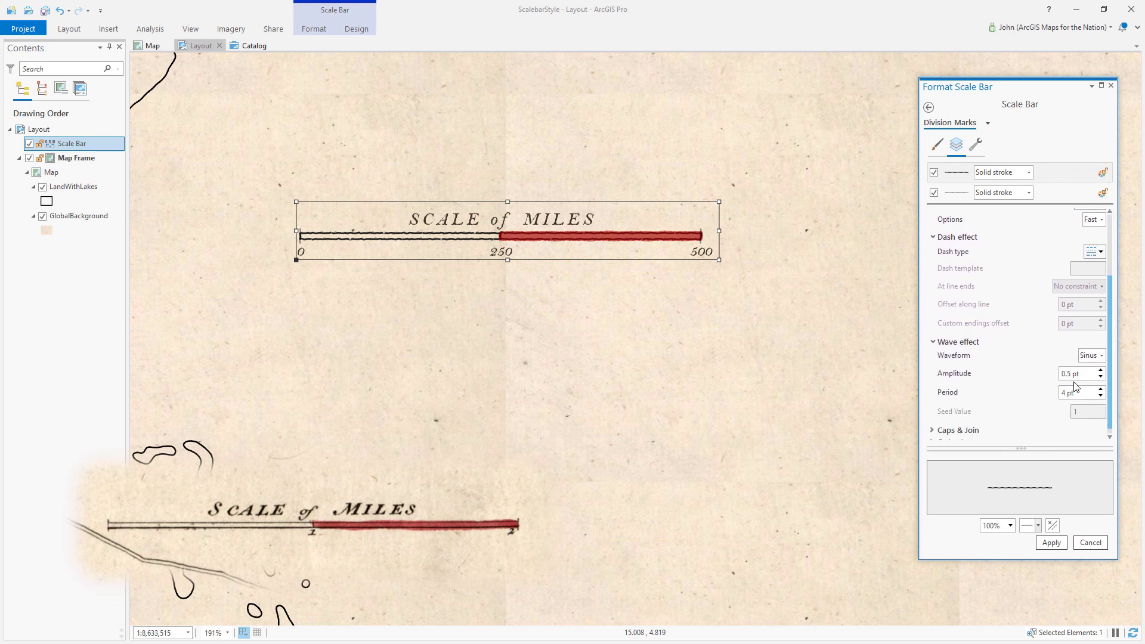
{"action": "type", "text": "6"}
{"action": "left_click", "coordinate": [1051, 542]}
{"action": "left_click", "coordinate": [69, 125]}
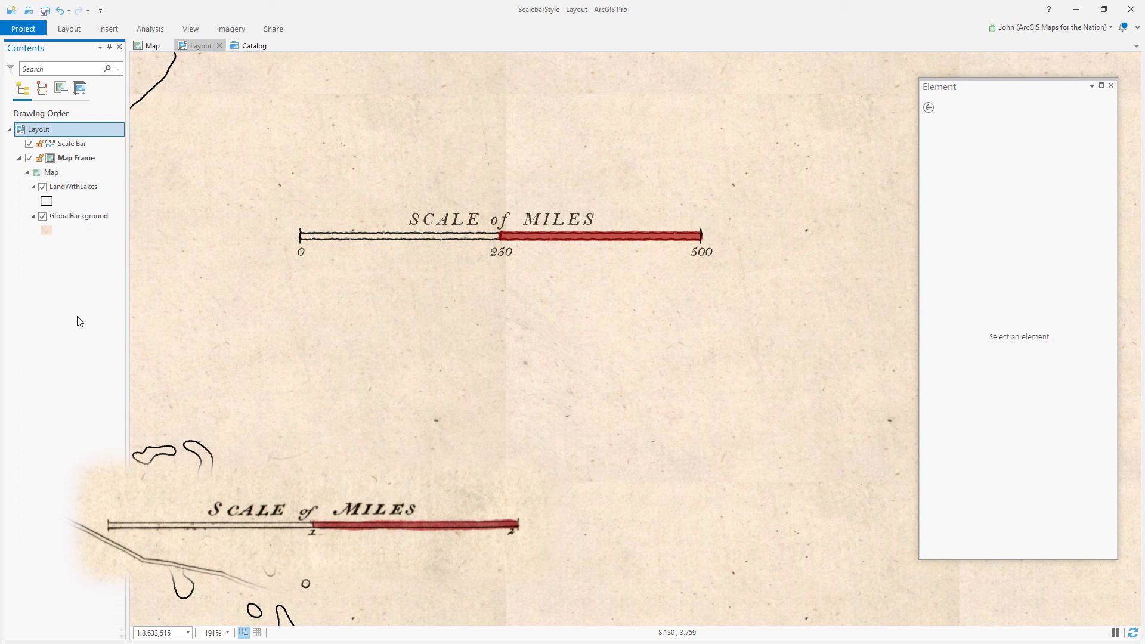
Save the finished vintage scale bar to the Favorites style under the name WonkyOldScalebarrrrrr.
{"action": "scroll", "coordinate": [555, 311], "scroll_direction": "down", "scroll_amount": 2}
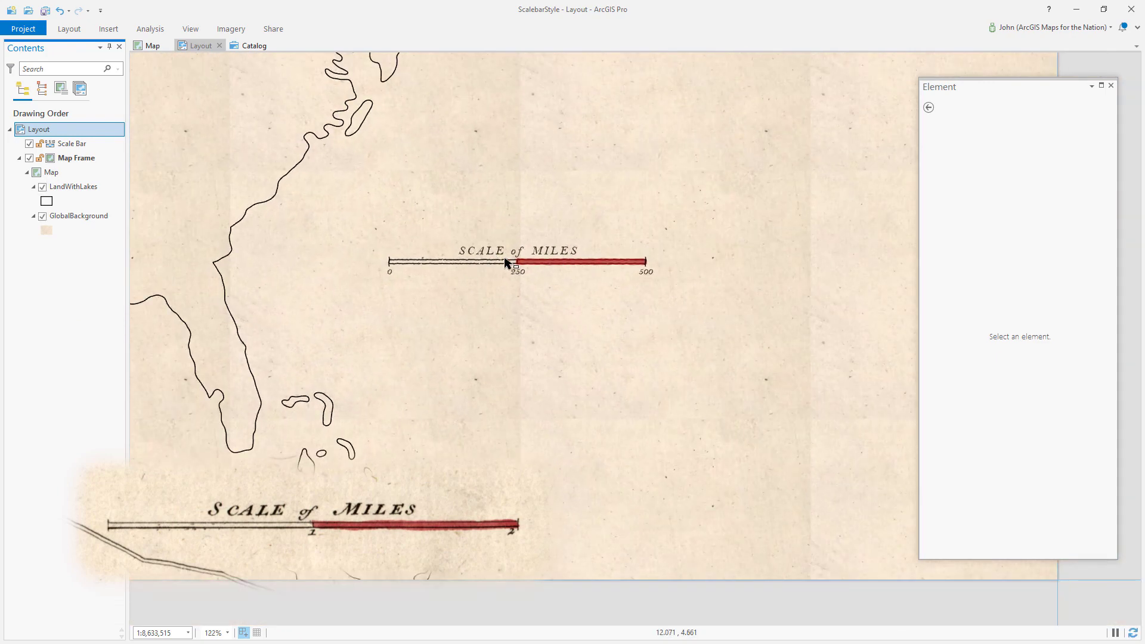
{"action": "scroll", "coordinate": [506, 263], "scroll_direction": "up", "scroll_amount": 2}
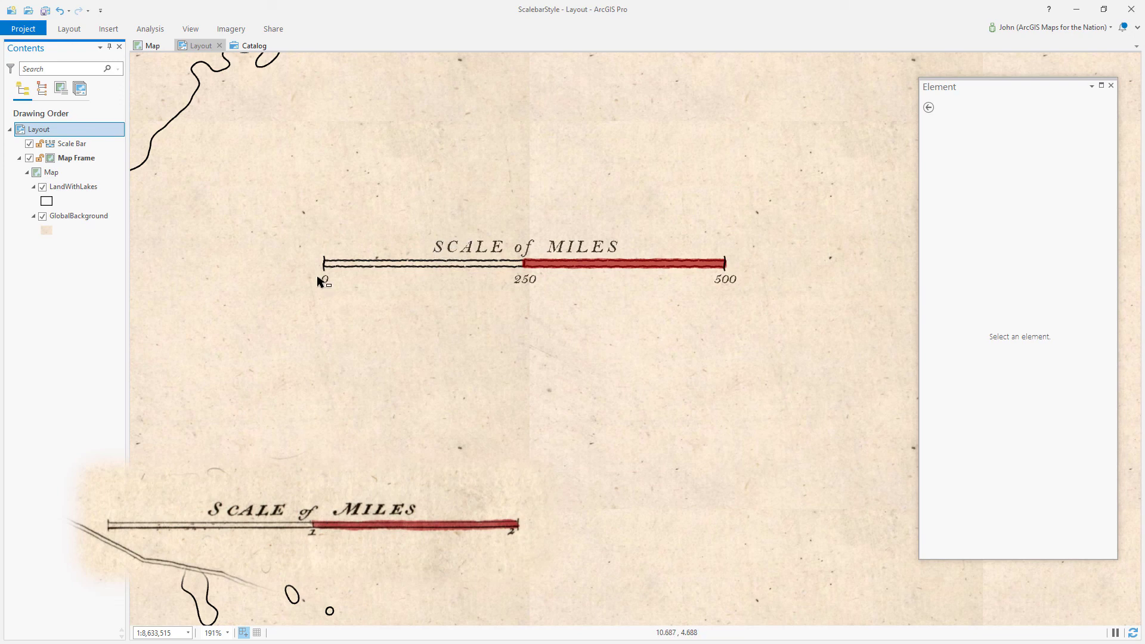
{"action": "left_click", "coordinate": [538, 267]}
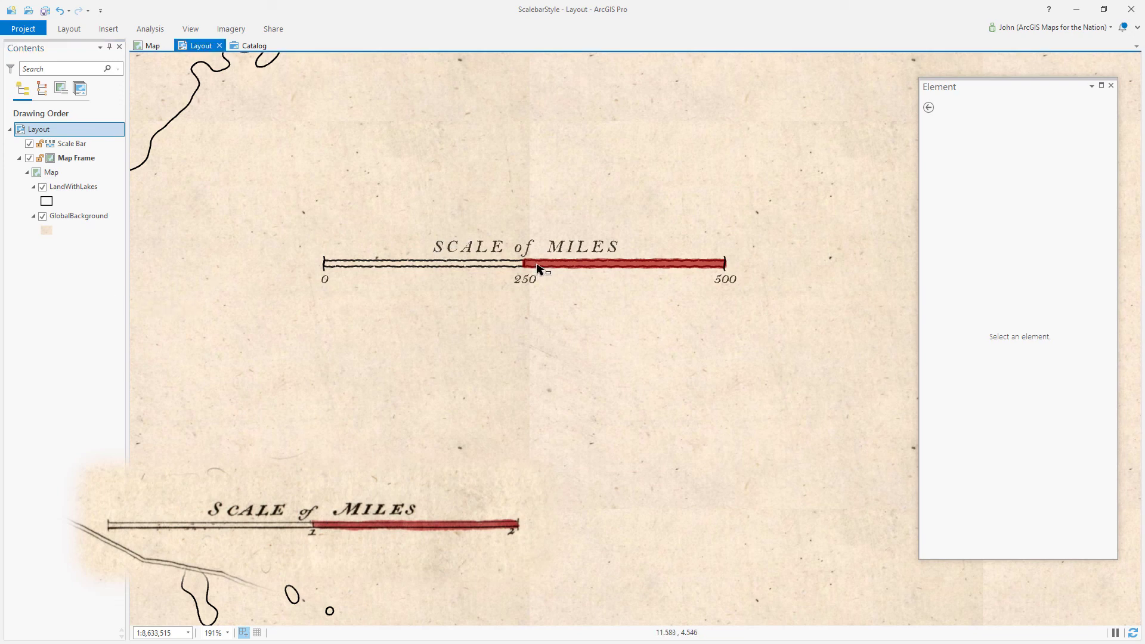
{"action": "right_click", "coordinate": [580, 268]}
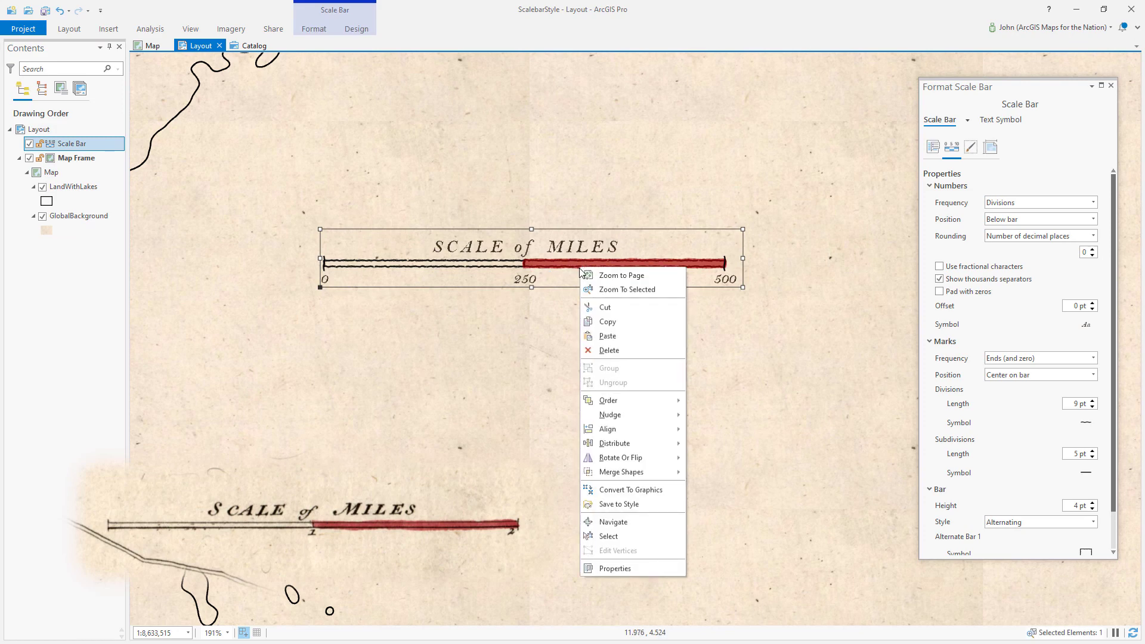
{"action": "left_click", "coordinate": [620, 505]}
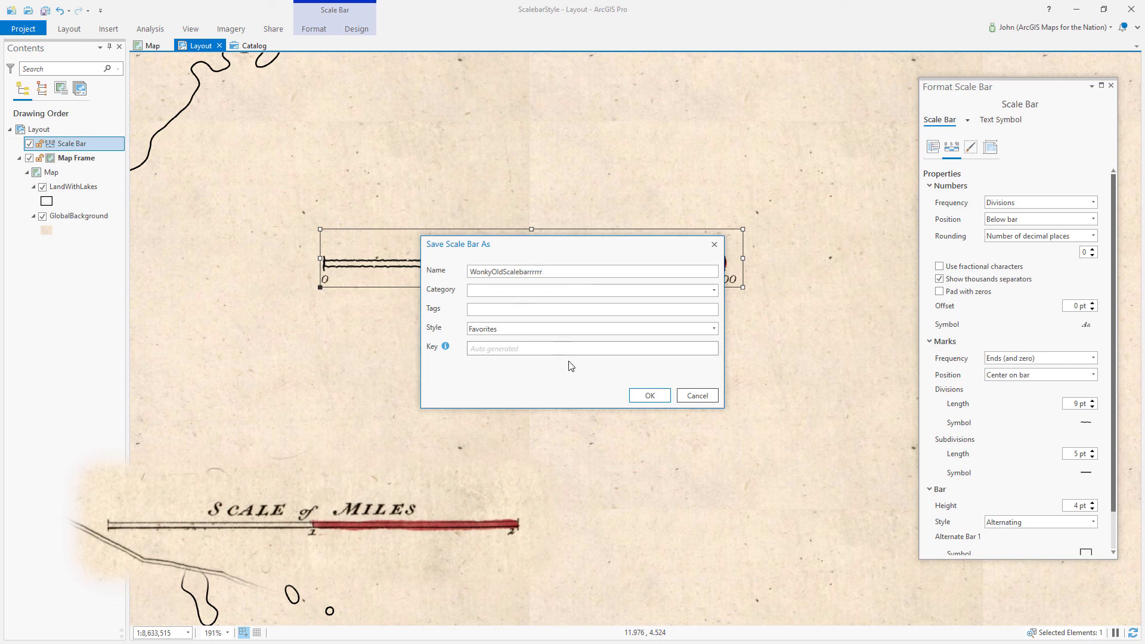
{"action": "left_click", "coordinate": [645, 394]}
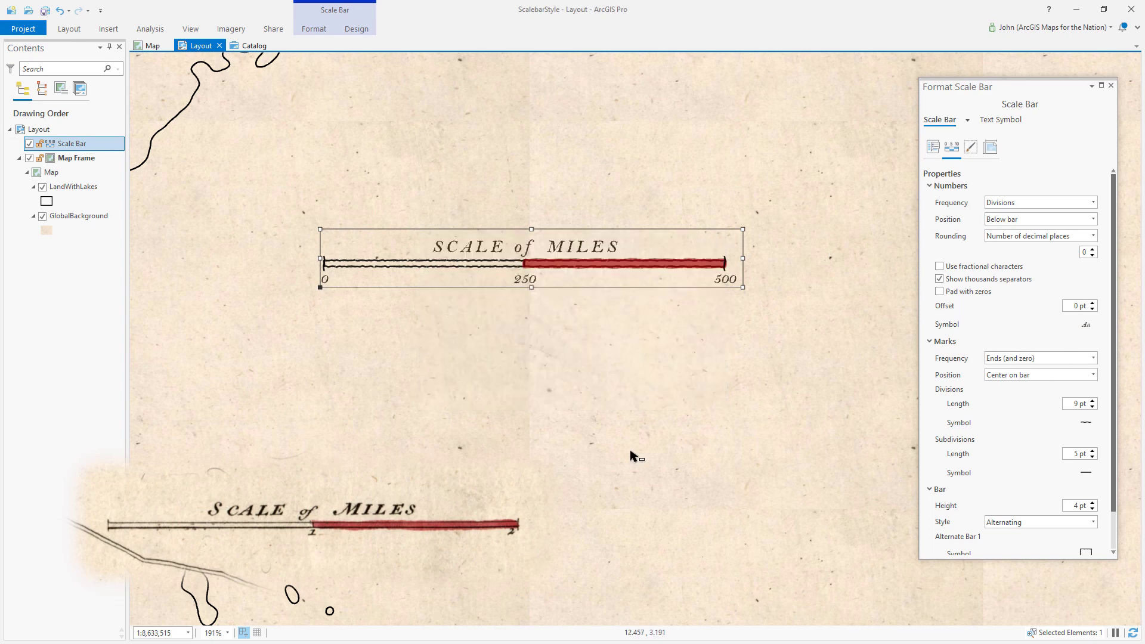
{"action": "left_click", "coordinate": [89, 369]}
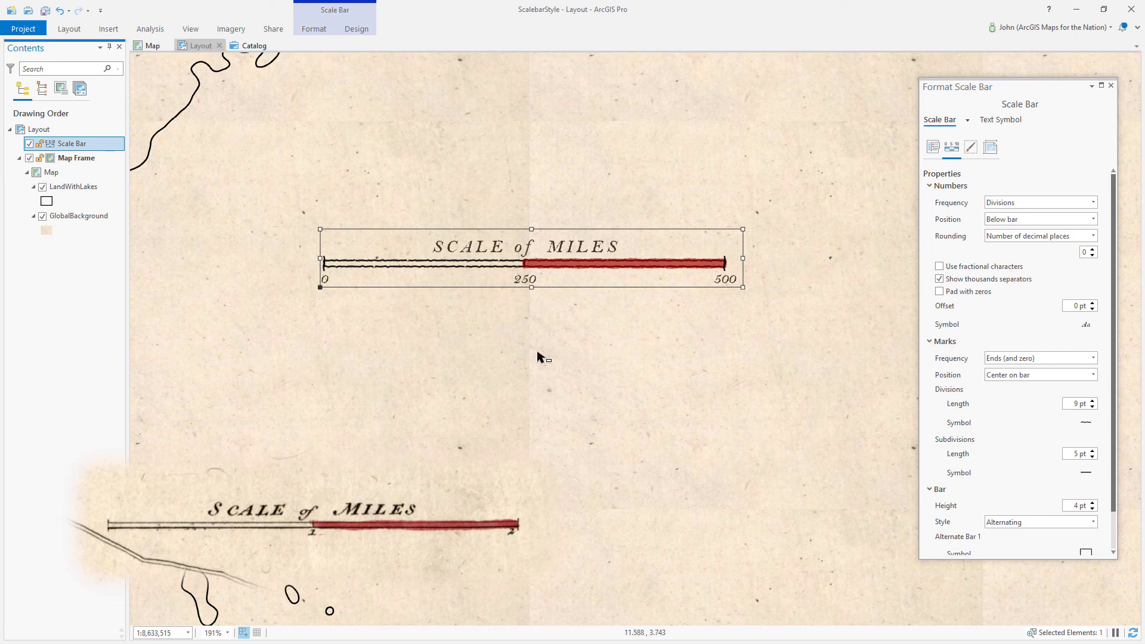
Insert a second scale bar from the saved WonkyOldScalebarrrrrr style above the existing one, spanning about 220 miles, and deselect it.
{"action": "scroll", "coordinate": [620, 366], "scroll_direction": "down", "scroll_amount": 2}
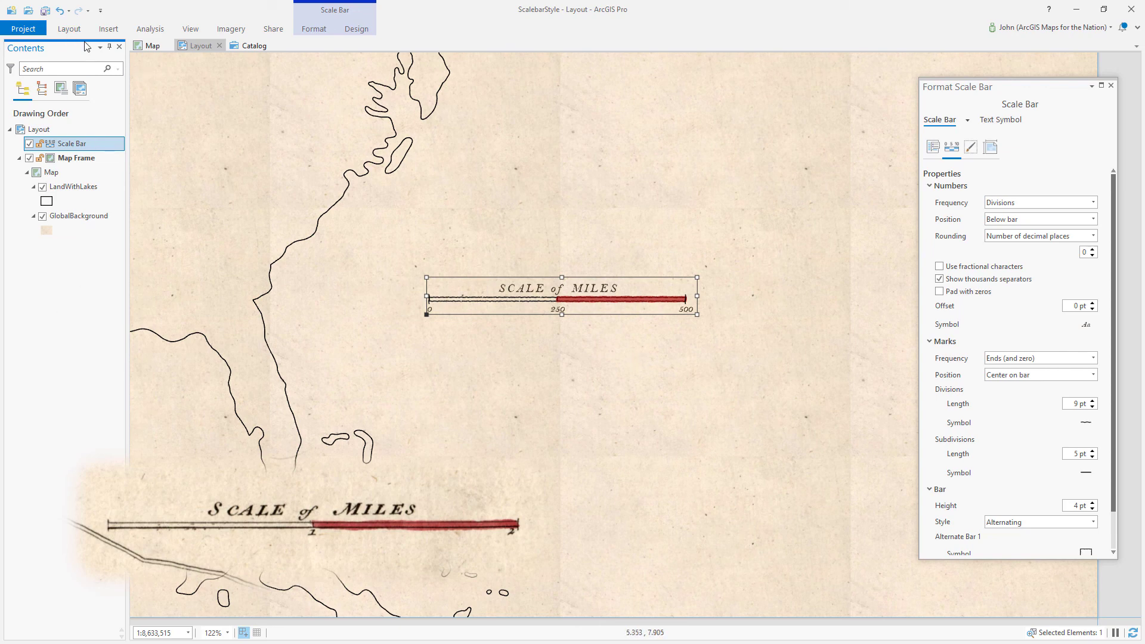
{"action": "left_click", "coordinate": [200, 45]}
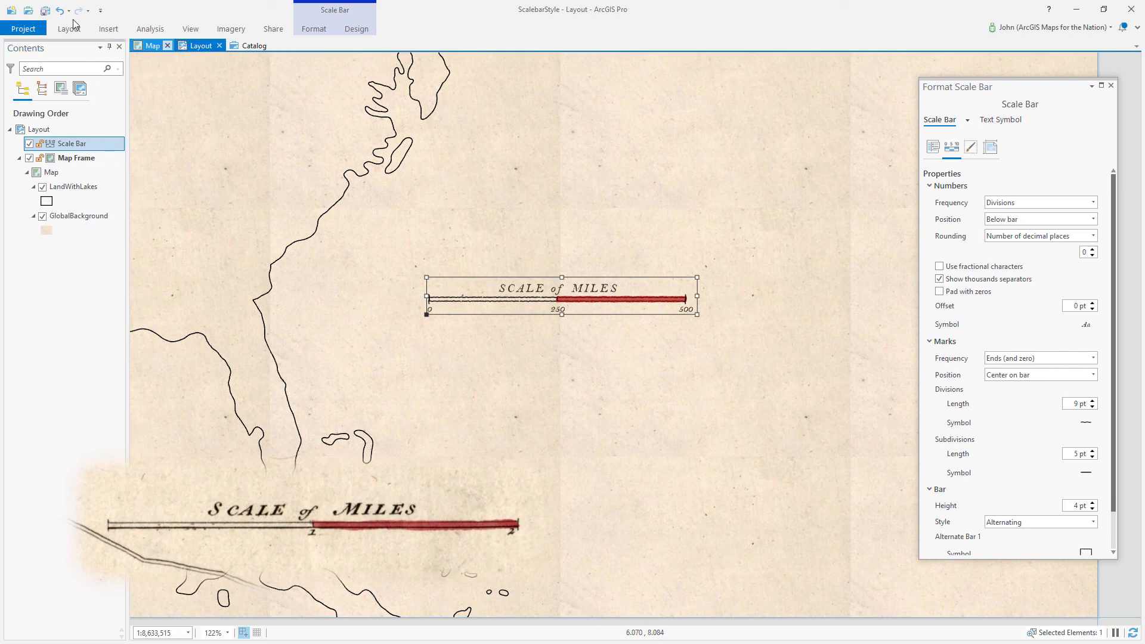
{"action": "left_click", "coordinate": [108, 29]}
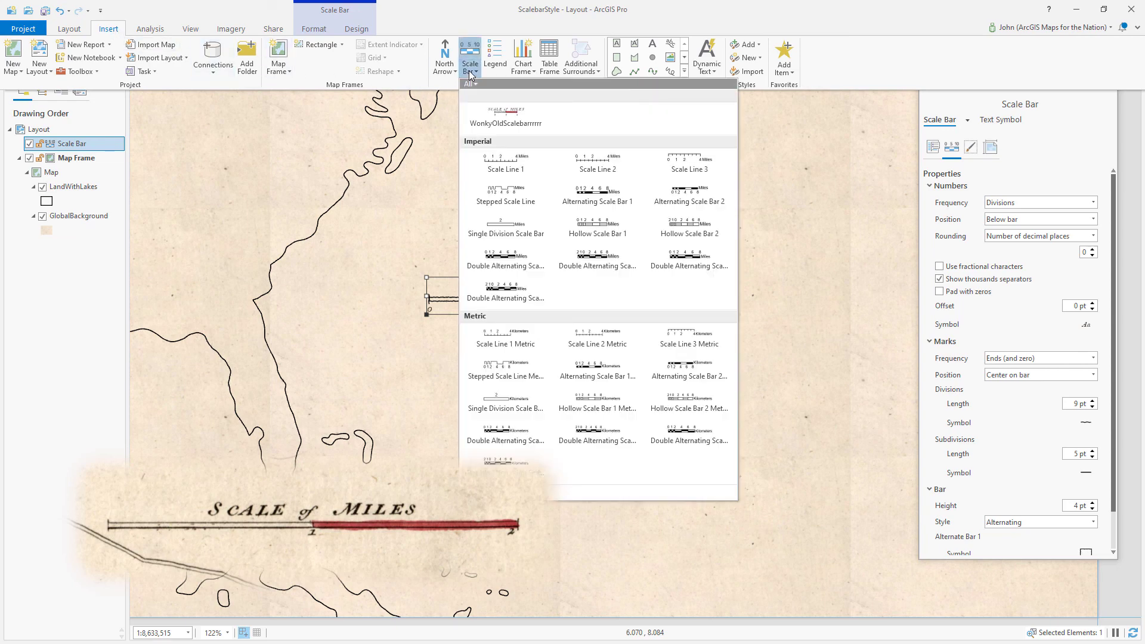
{"action": "left_click", "coordinate": [506, 122]}
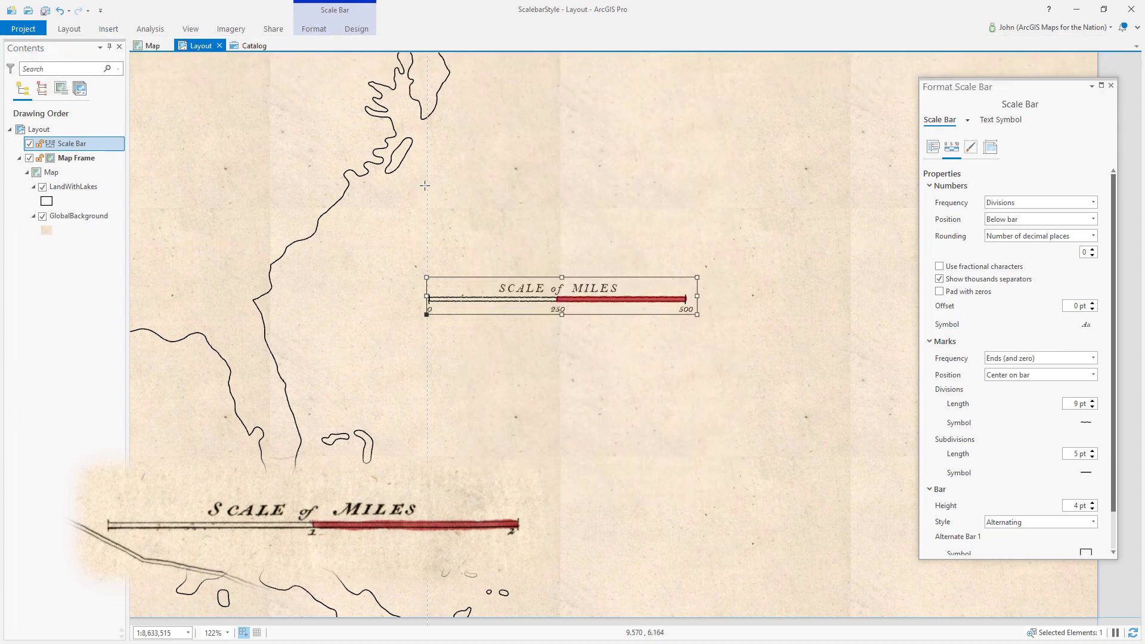
{"action": "left_click_drag", "start_coordinate": [426, 185], "coordinate": [551, 214]}
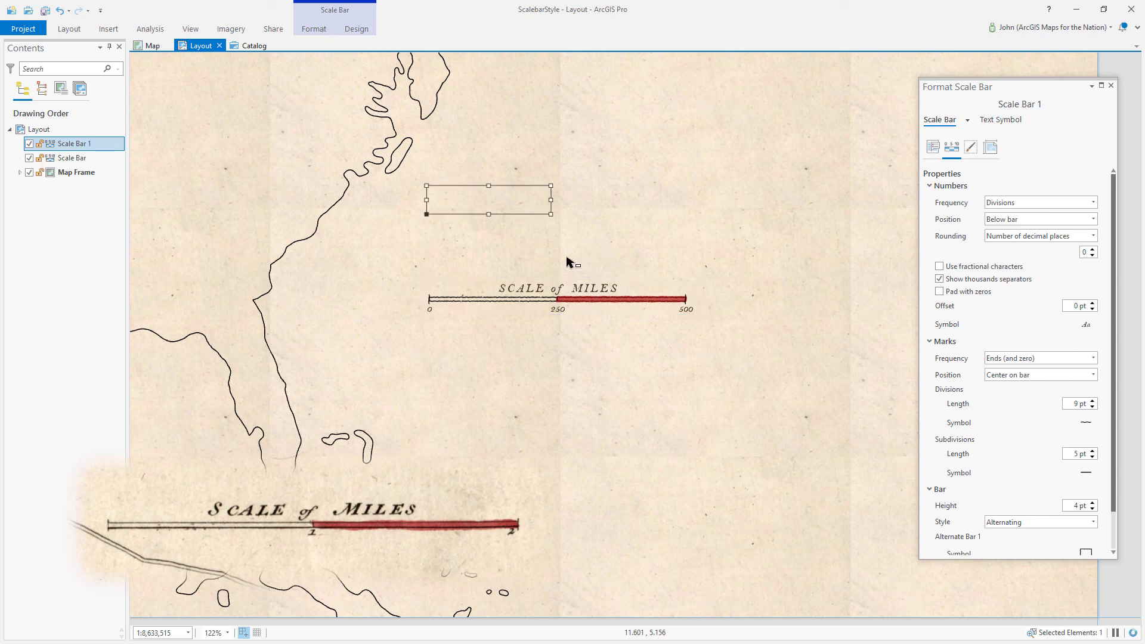
{"action": "left_click", "coordinate": [64, 130]}
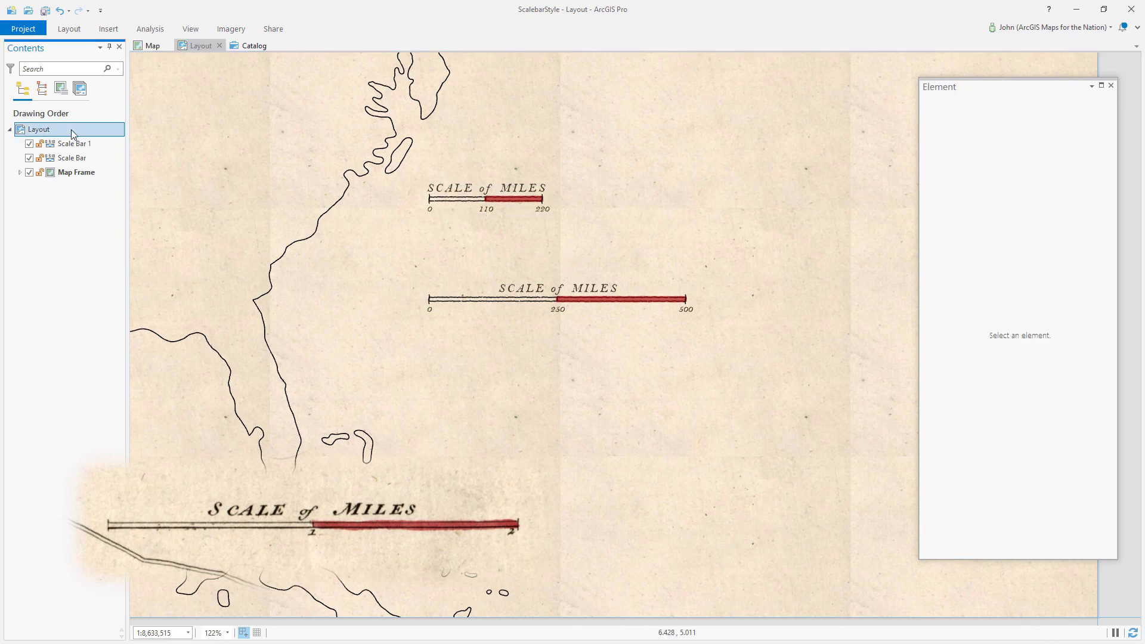
Widen the new upper scale bar to span about 700 miles, extend its frame downward, and deselect it.
{"action": "left_click", "coordinate": [463, 198]}
{"action": "left_click_drag", "start_coordinate": [551, 200], "coordinate": [802, 212]}
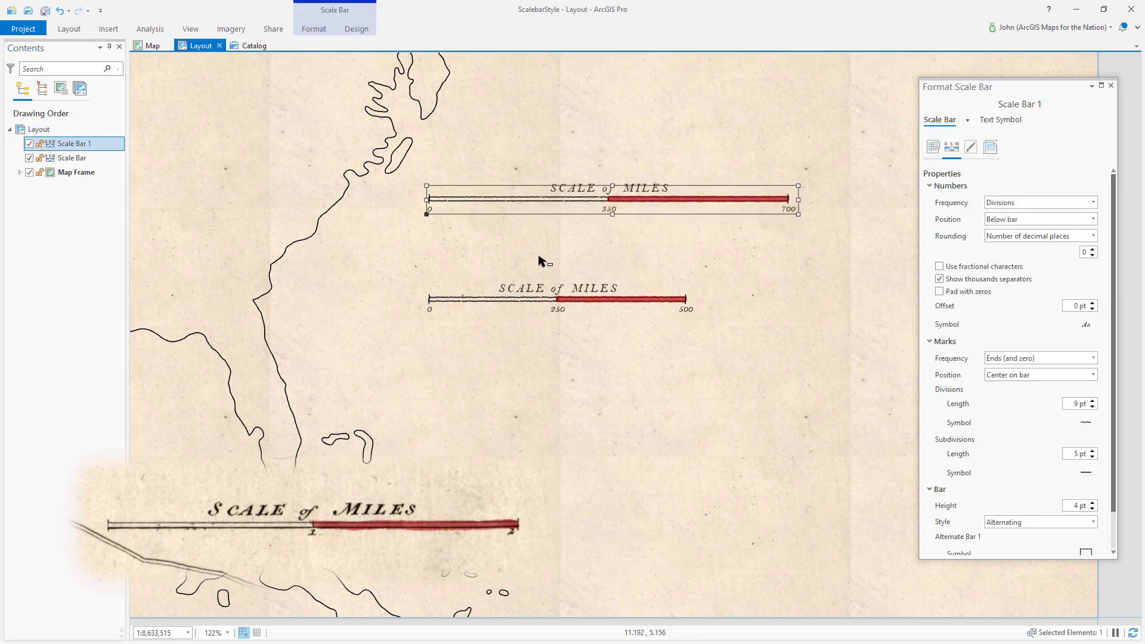
{"action": "left_click_drag", "start_coordinate": [611, 215], "coordinate": [611, 239]}
{"action": "left_click", "coordinate": [83, 271]}
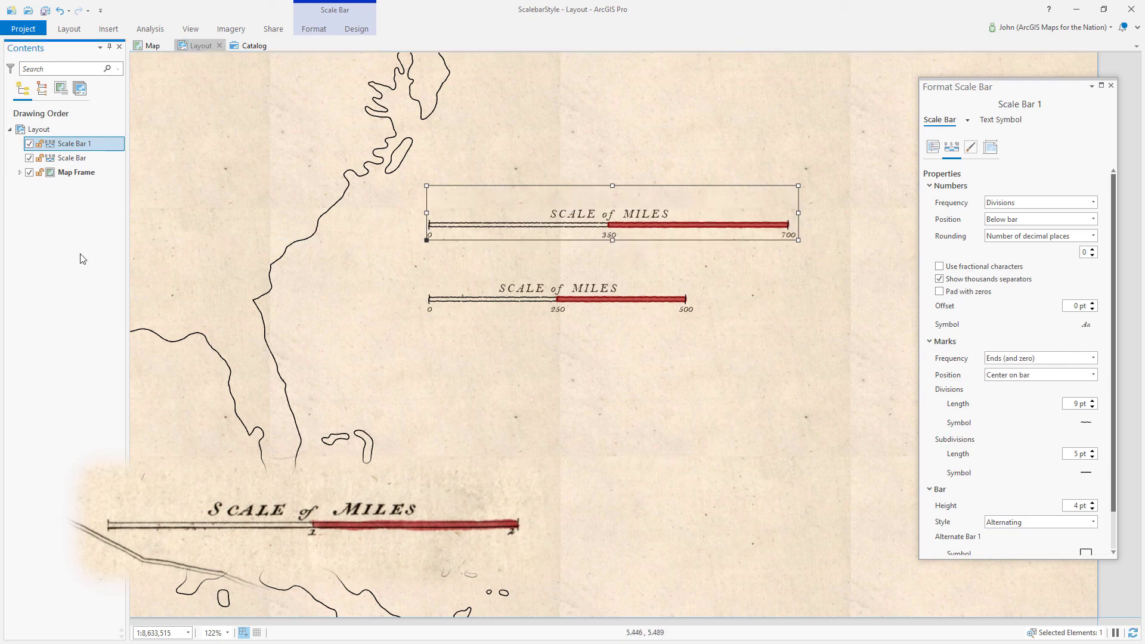
{"action": "left_click", "coordinate": [63, 131]}
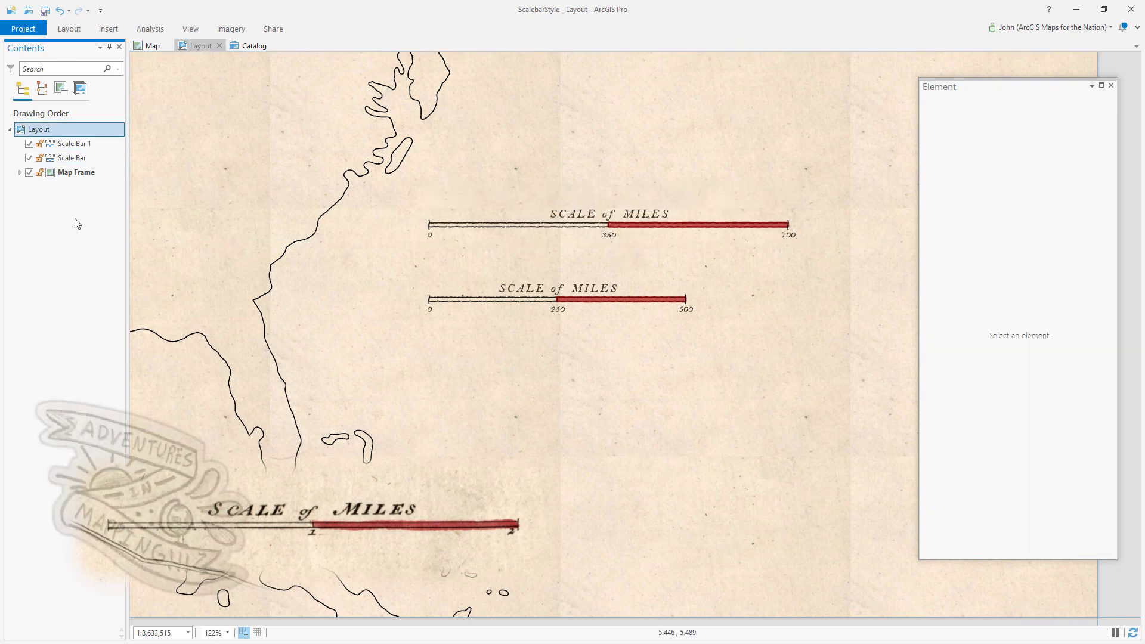